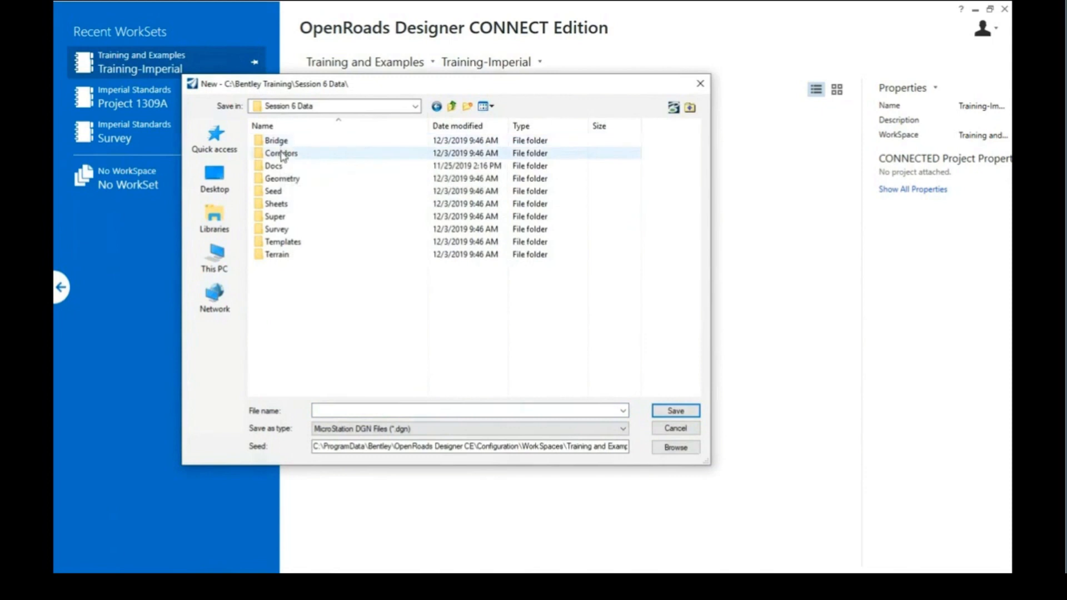
- Create a DGN file named Volumes in the Corridors folder, using the Seed2D - Imperial Training.dgn seed file
double_click(281, 153)
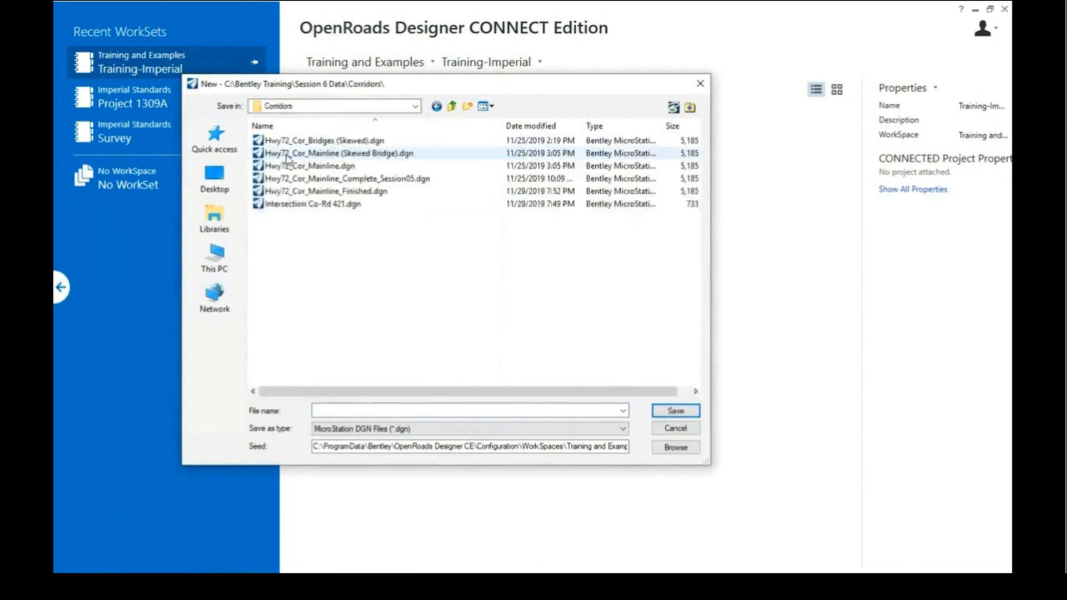
click(344, 409)
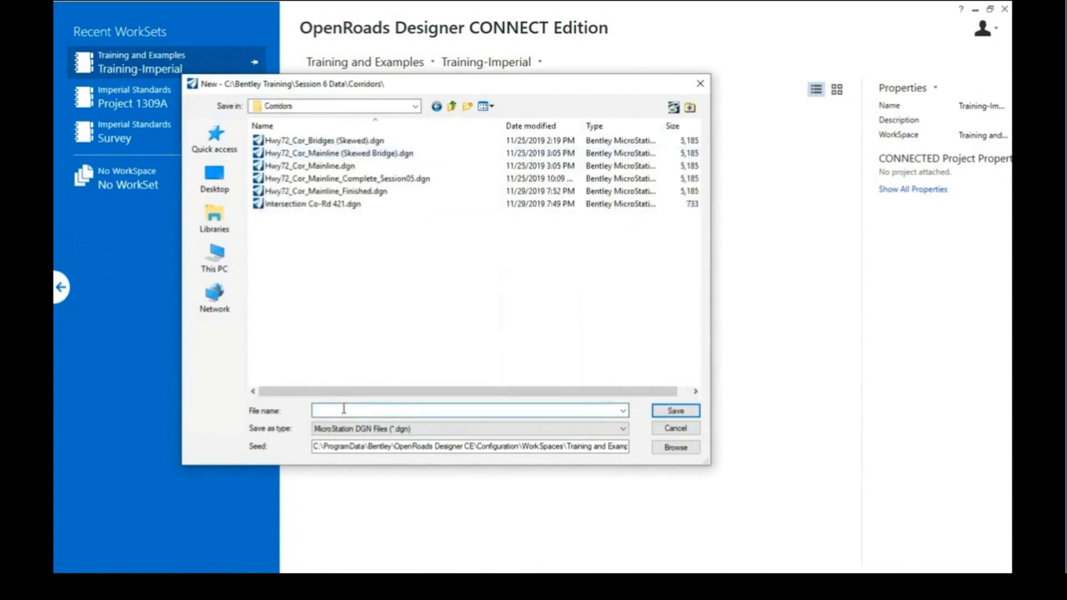
text(Volumes)
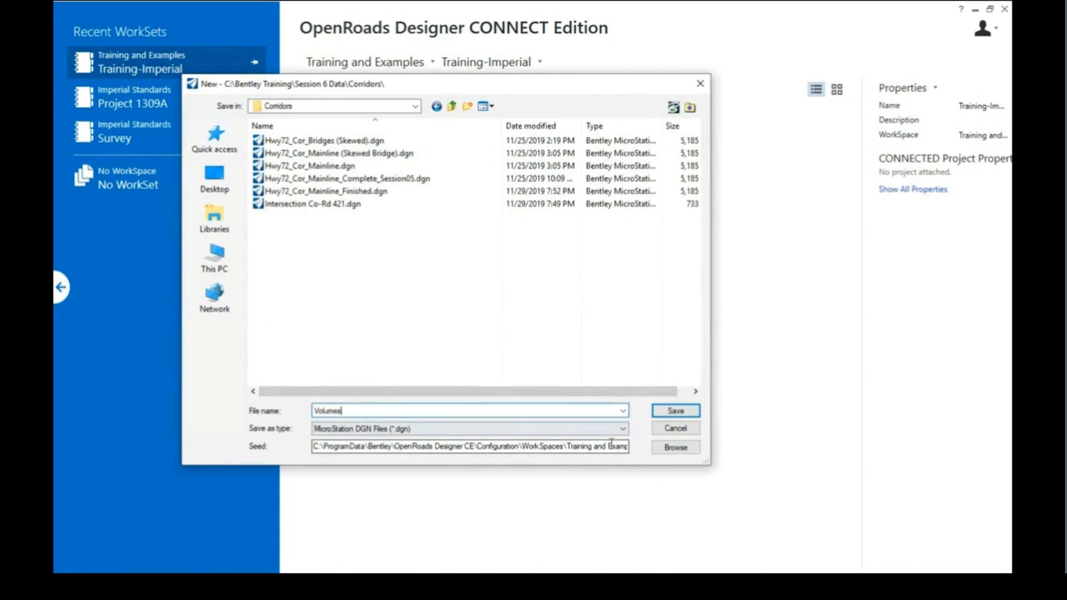
drag(615, 448, 636, 448)
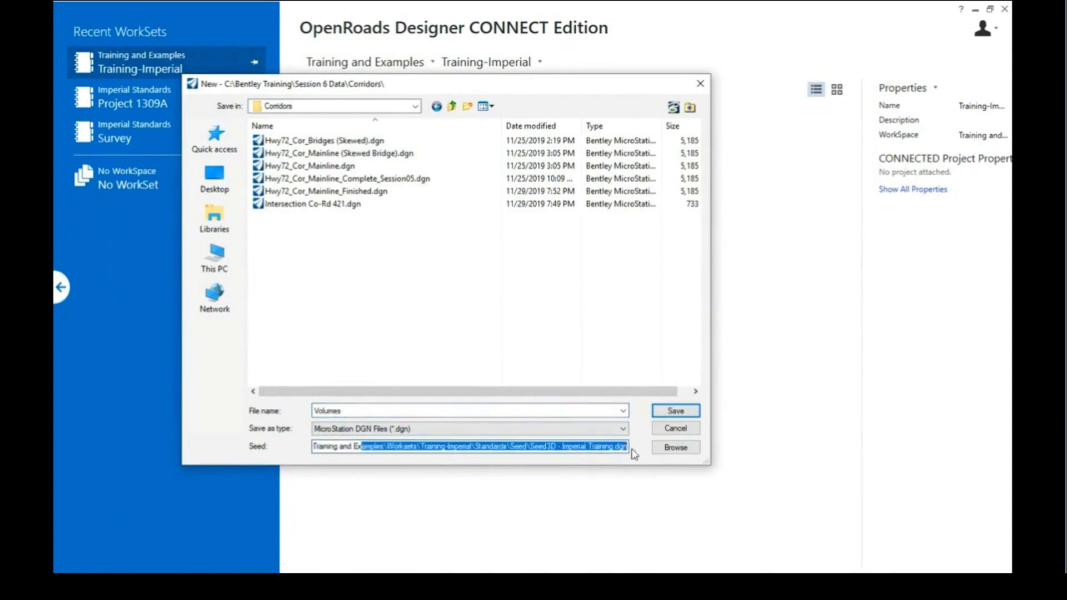
click(554, 448)
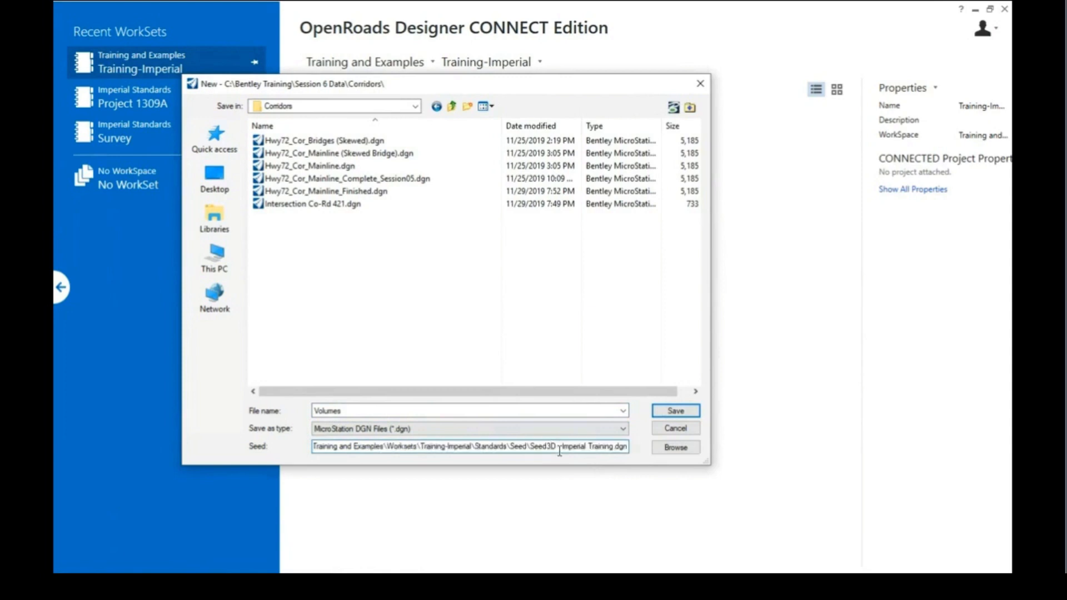
key(BackSpace)
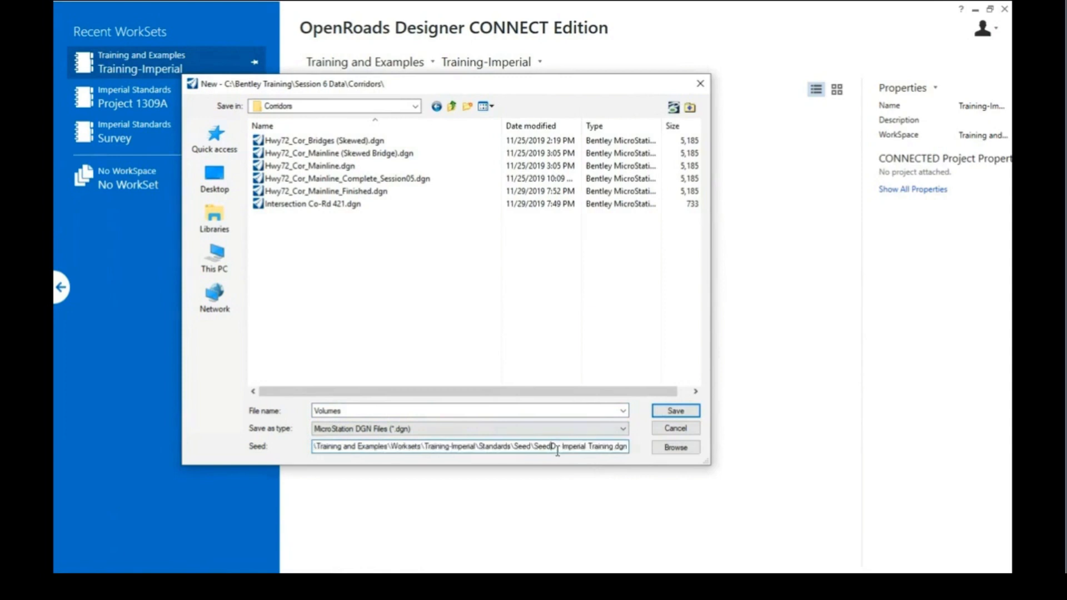
text(2)
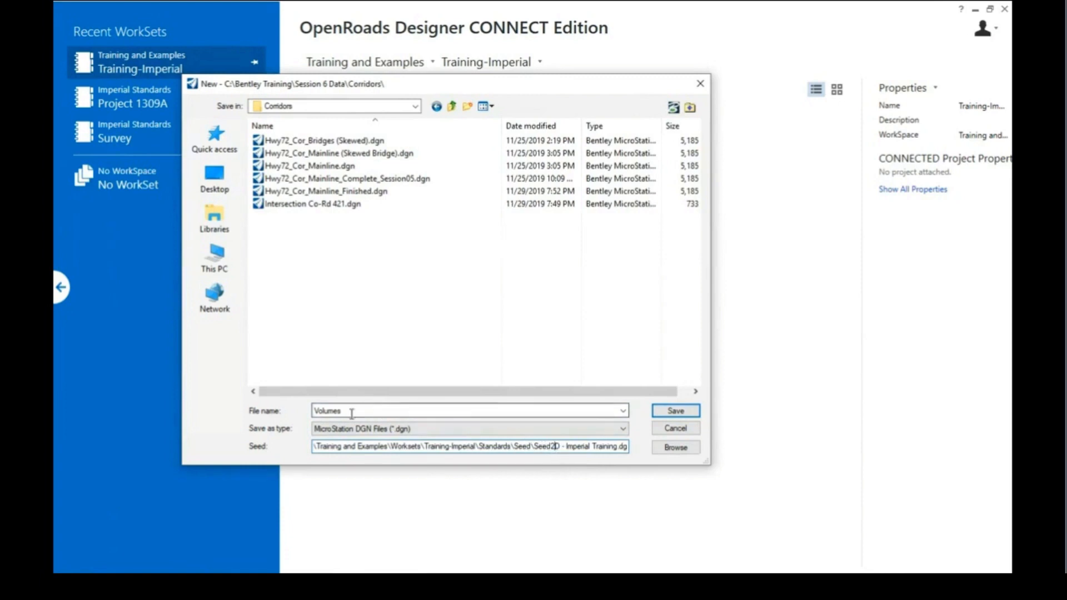
click(681, 414)
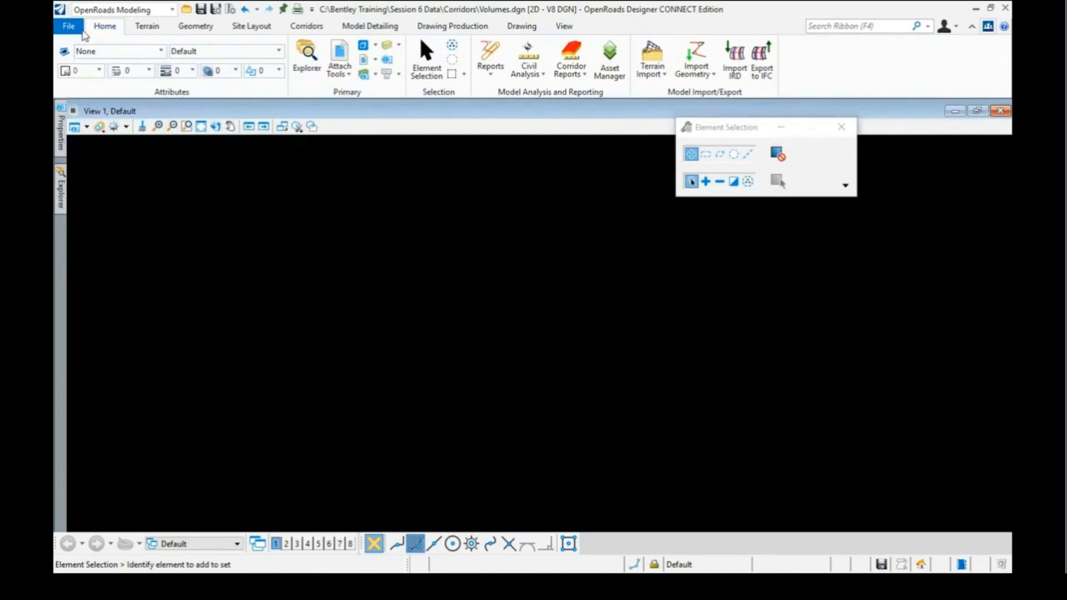
- Attach Hwy72_Cor_Mainline_Finished.dgn as a Coincident - World reference with Live Nesting and a nesting depth of 10
click(340, 56)
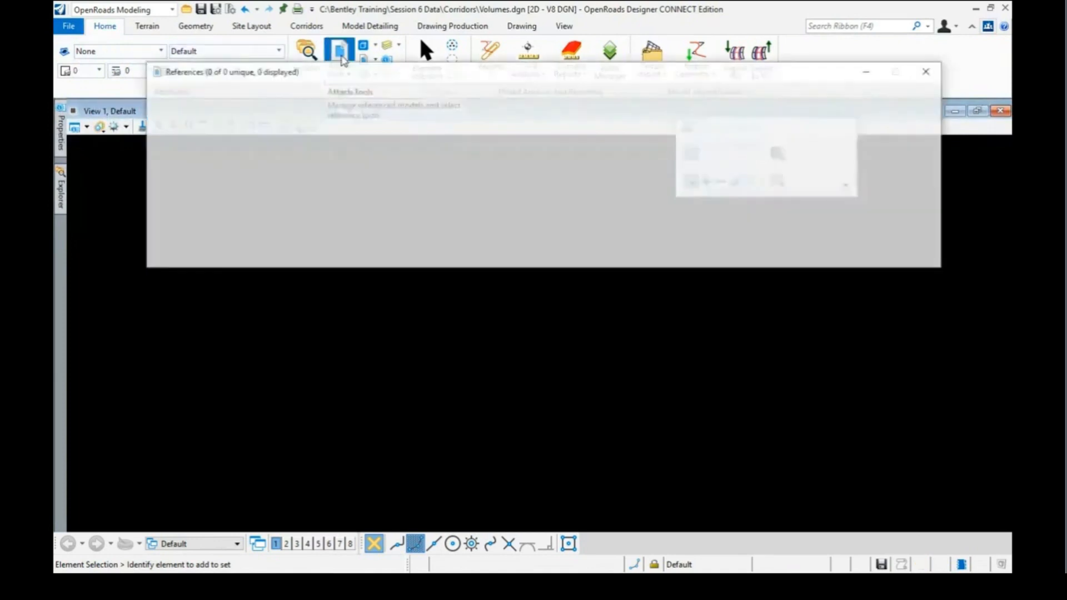
click(162, 91)
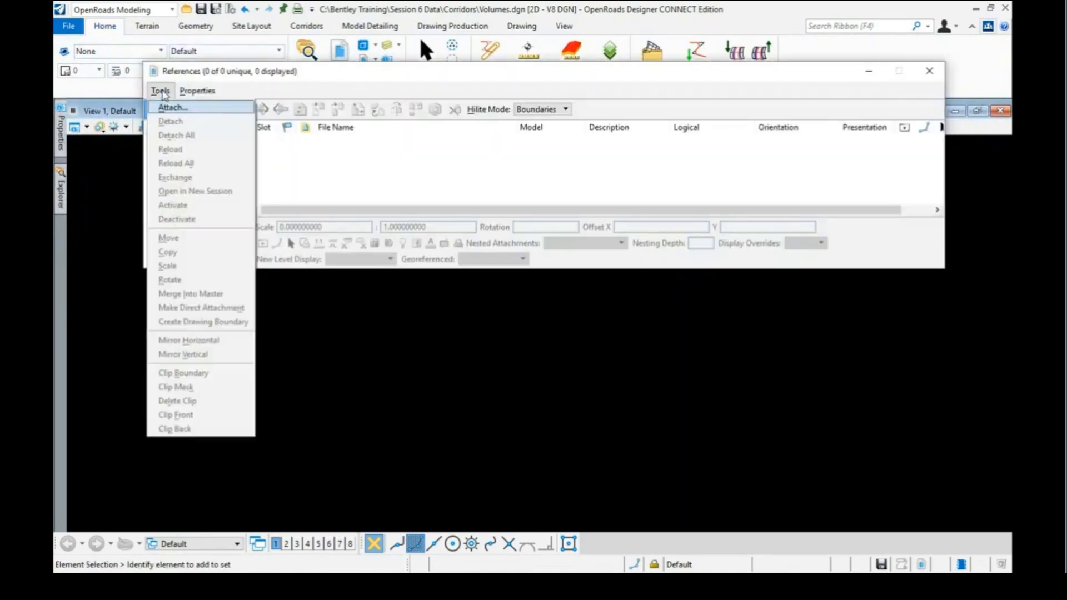
click(170, 110)
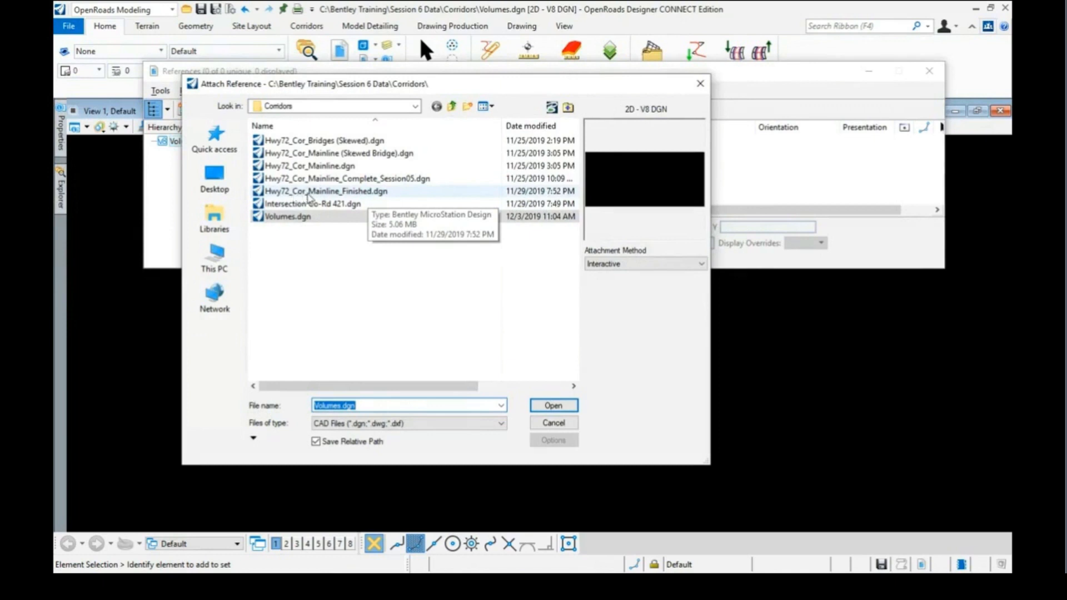
click(354, 192)
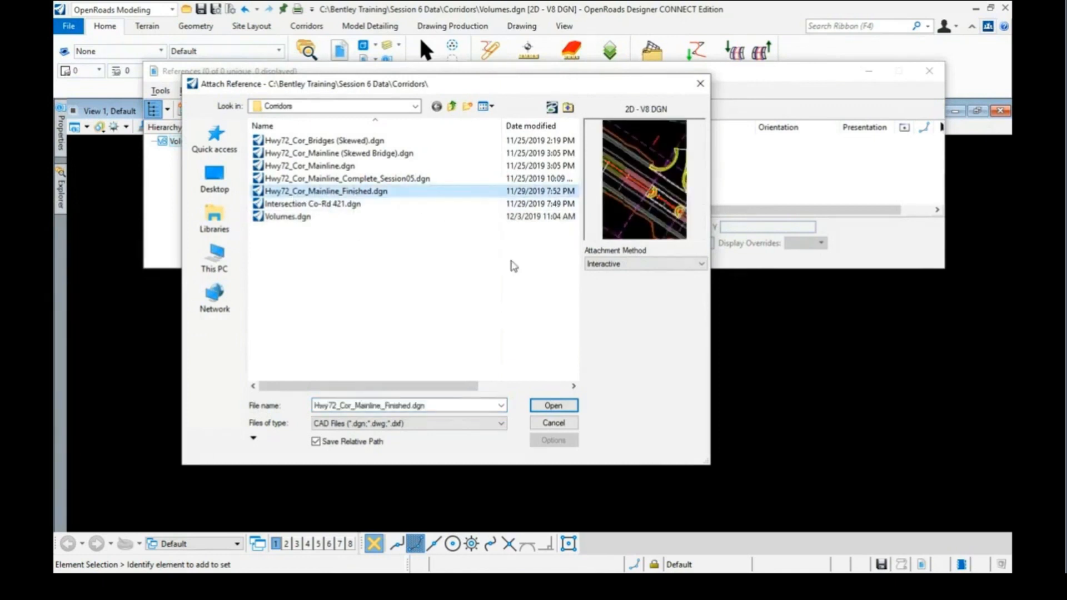
click(575, 405)
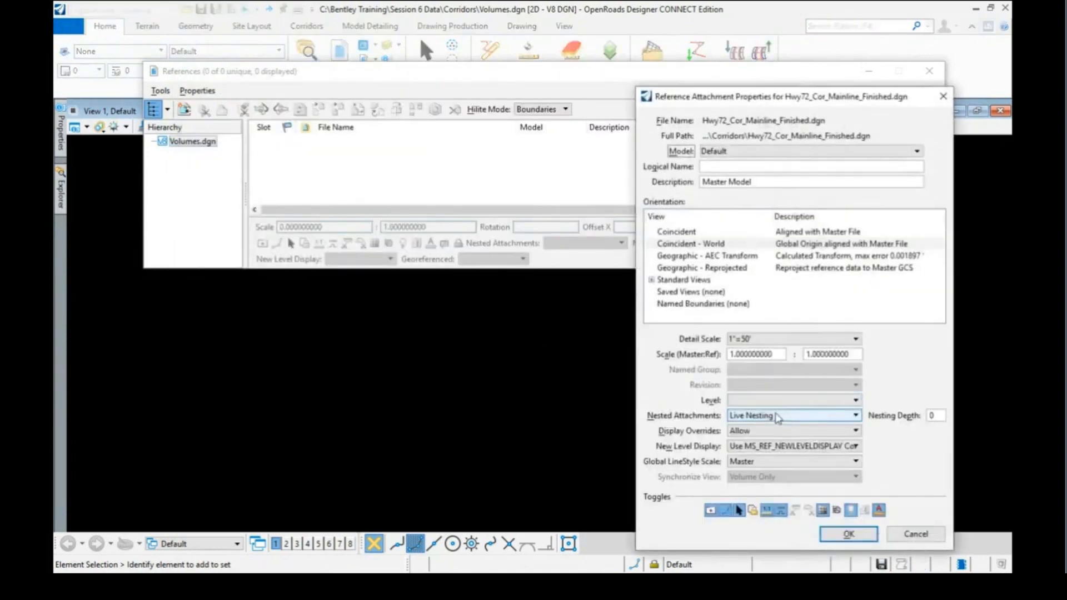
click(940, 420)
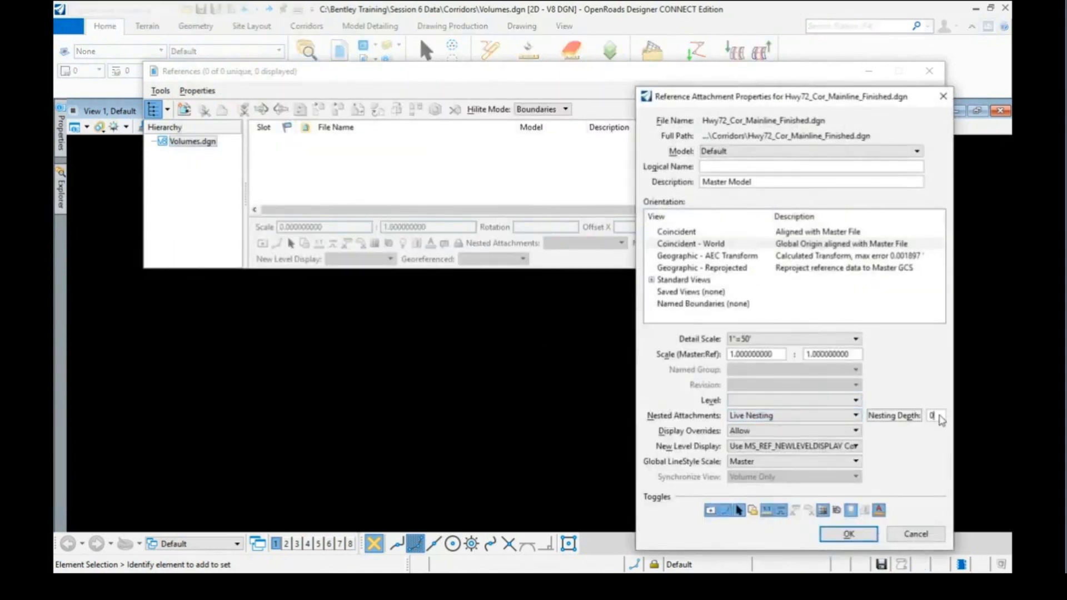
double_click(932, 416)
text(1)
key(Tab)
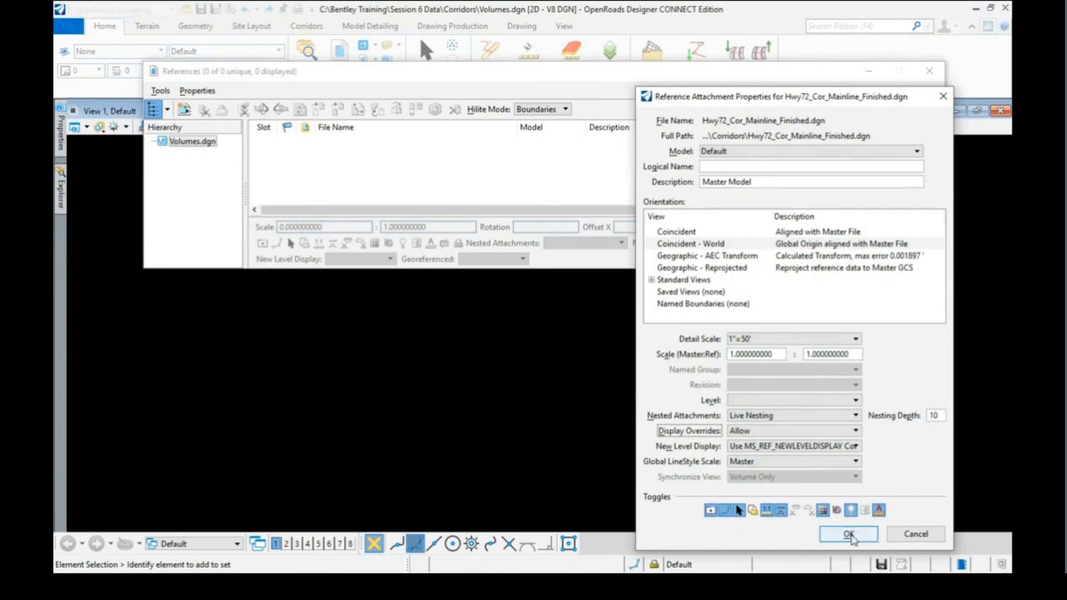
click(849, 534)
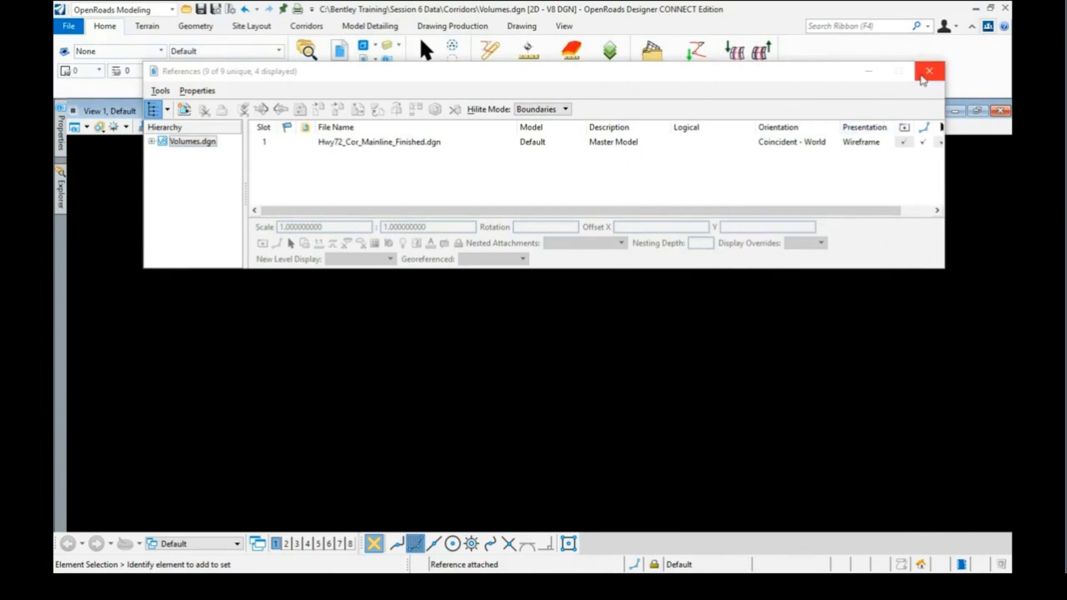
click(929, 71)
- Set the referenced Exist_Ground terrain as the active terrain model
click(187, 127)
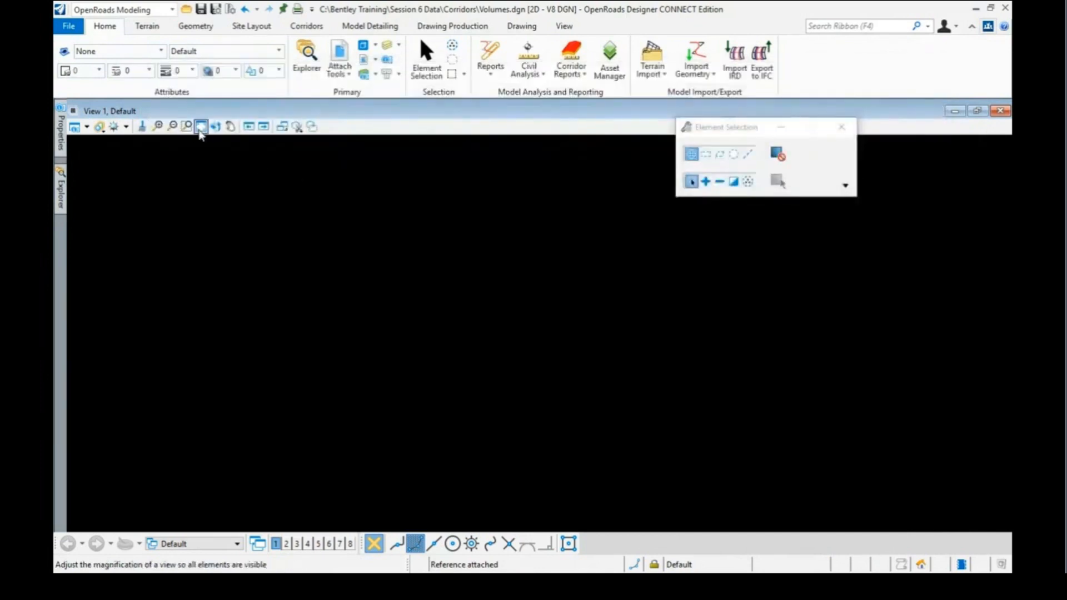
click(201, 128)
click(424, 298)
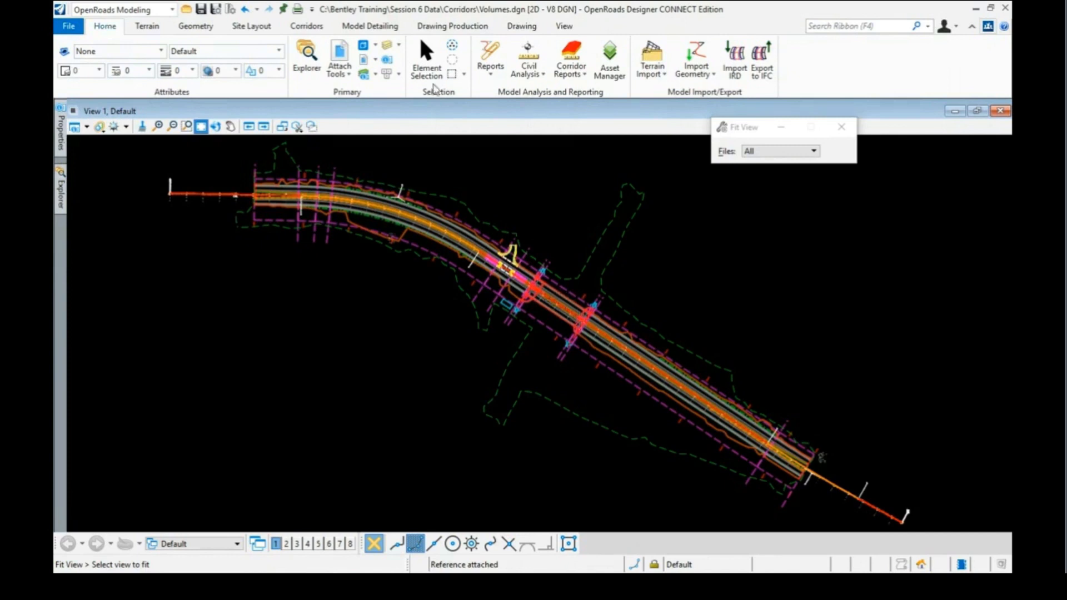
click(428, 71)
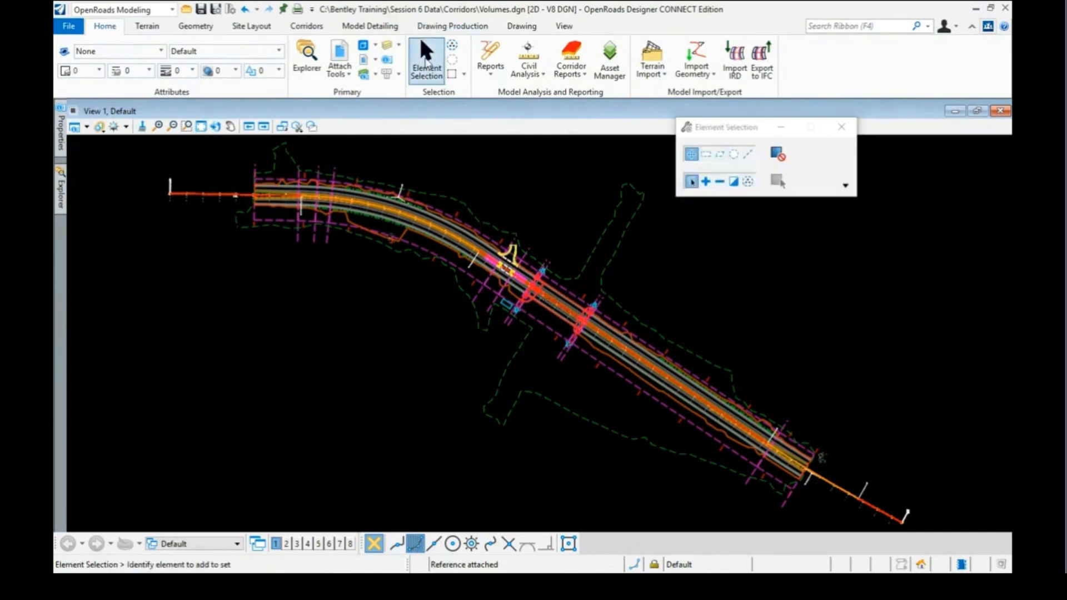
mouse_move(443, 197)
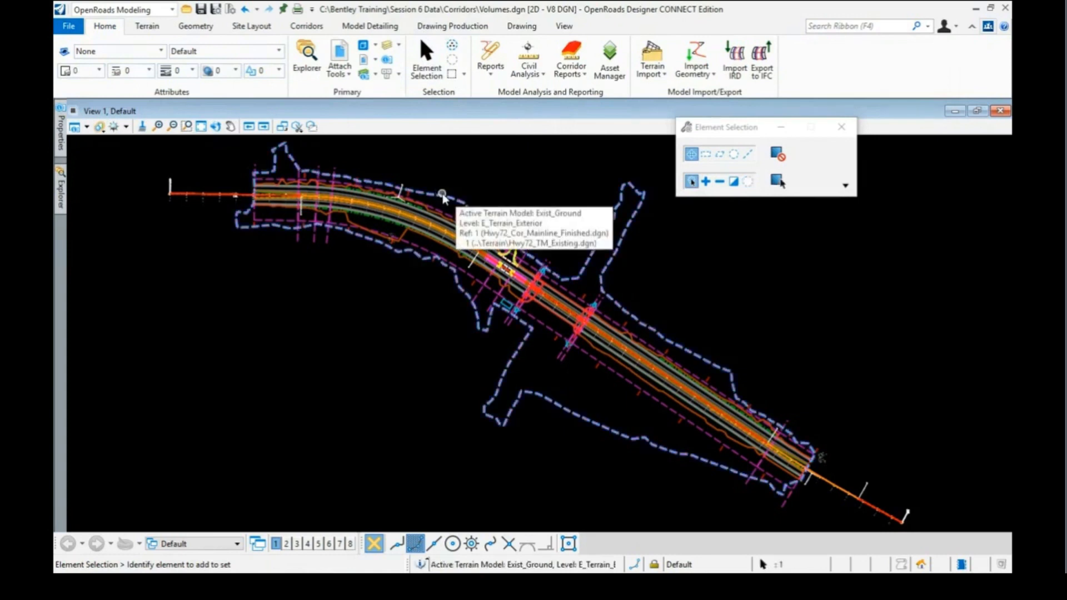
click(443, 198)
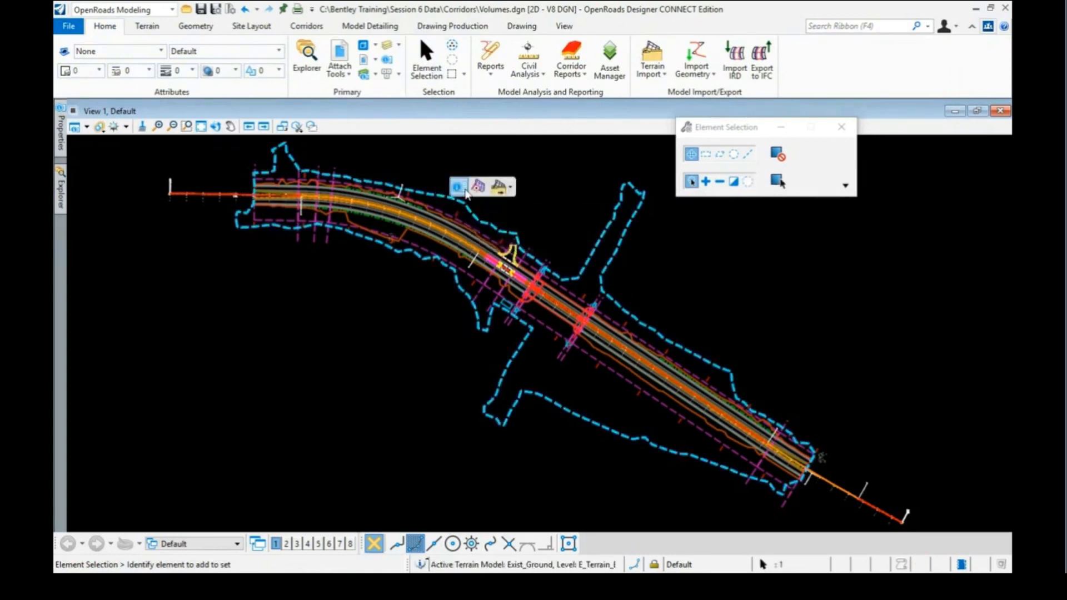
click(478, 187)
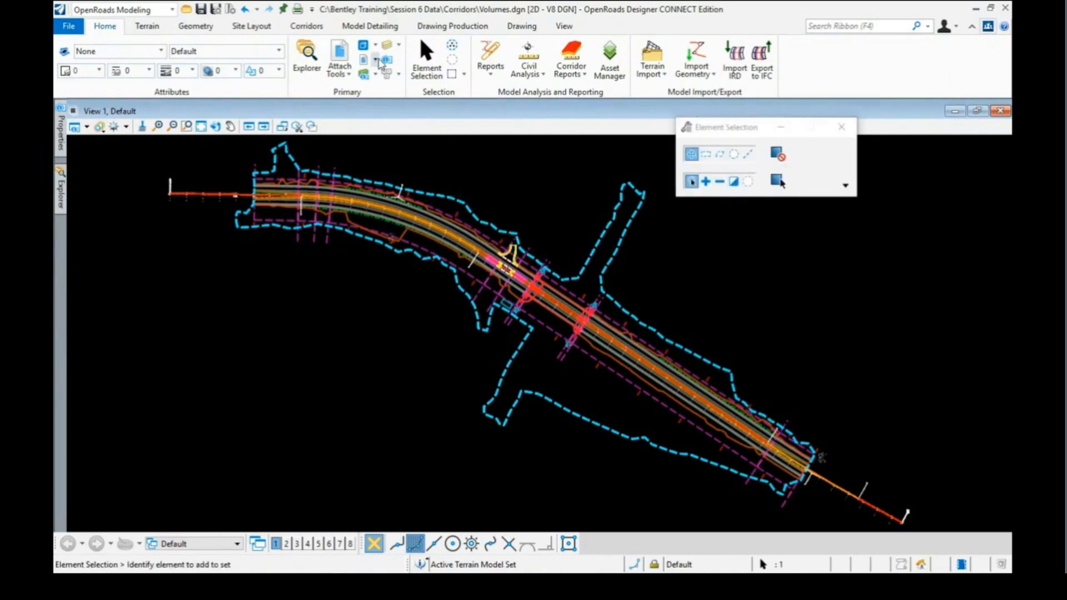
- Check the list of models in the Volumes file, and clear the terrain selection
click(364, 49)
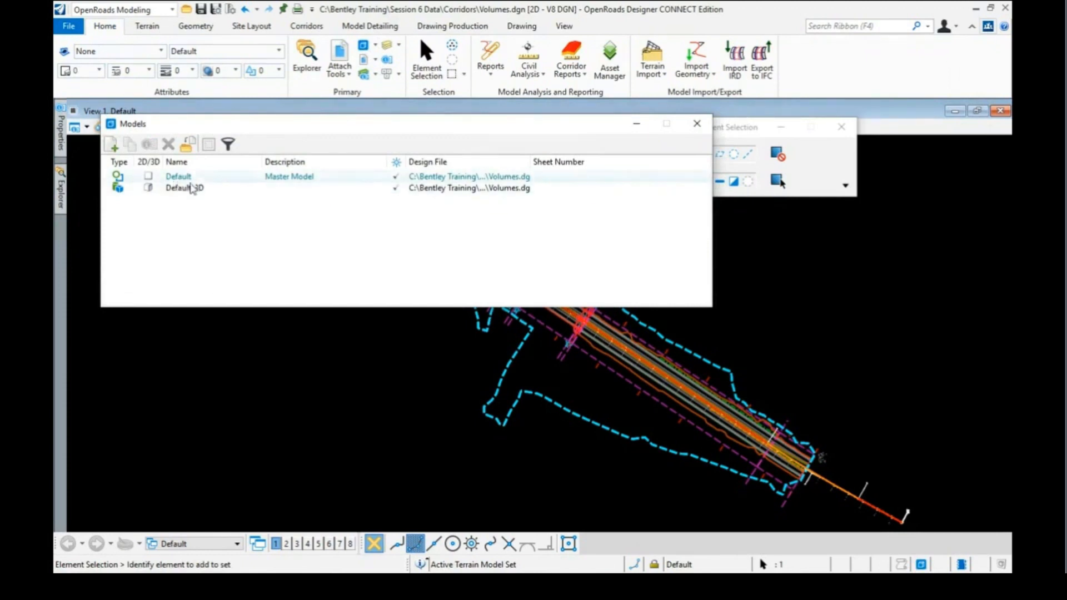
click(695, 122)
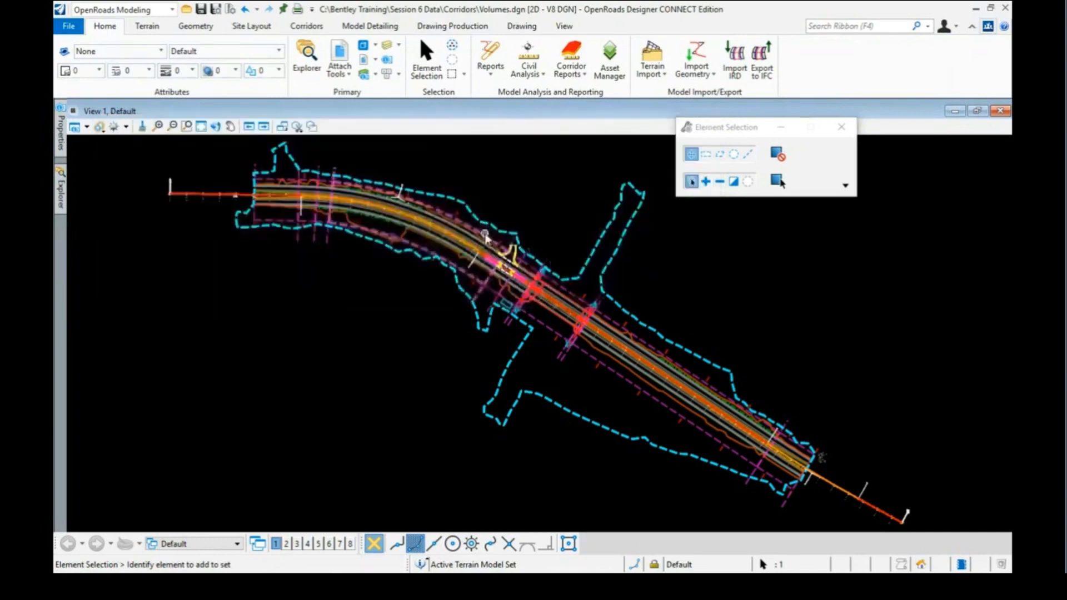
click(500, 200)
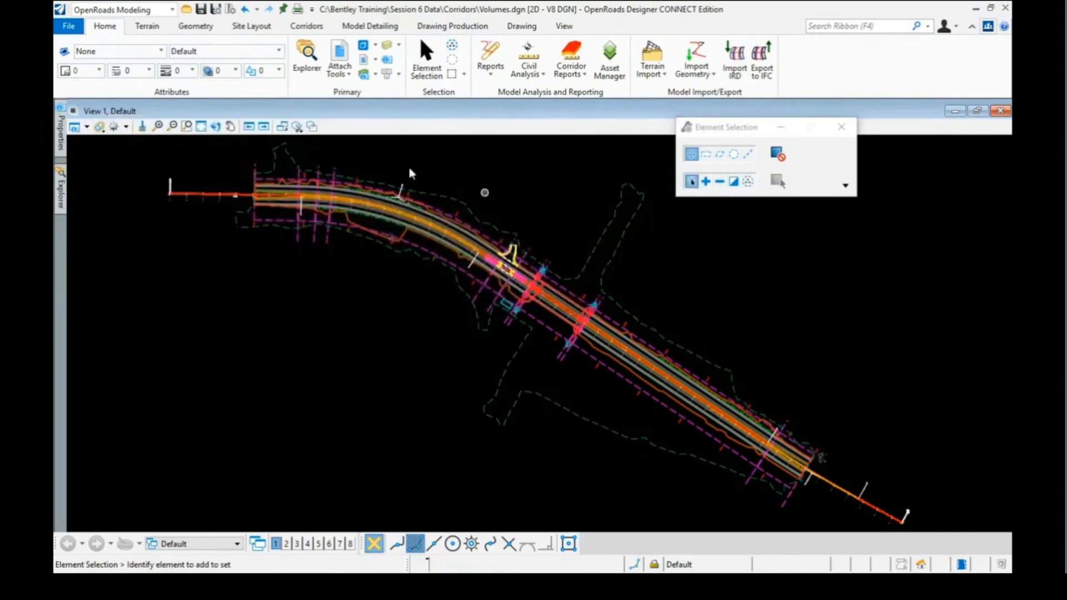
- Attach Hwy72_Rock-Limestone.dgn and Hwy72_TM_Exist_Pavt.dgn from the Terrain folder as Coincident - World references with Live Nesting depth 10
click(337, 54)
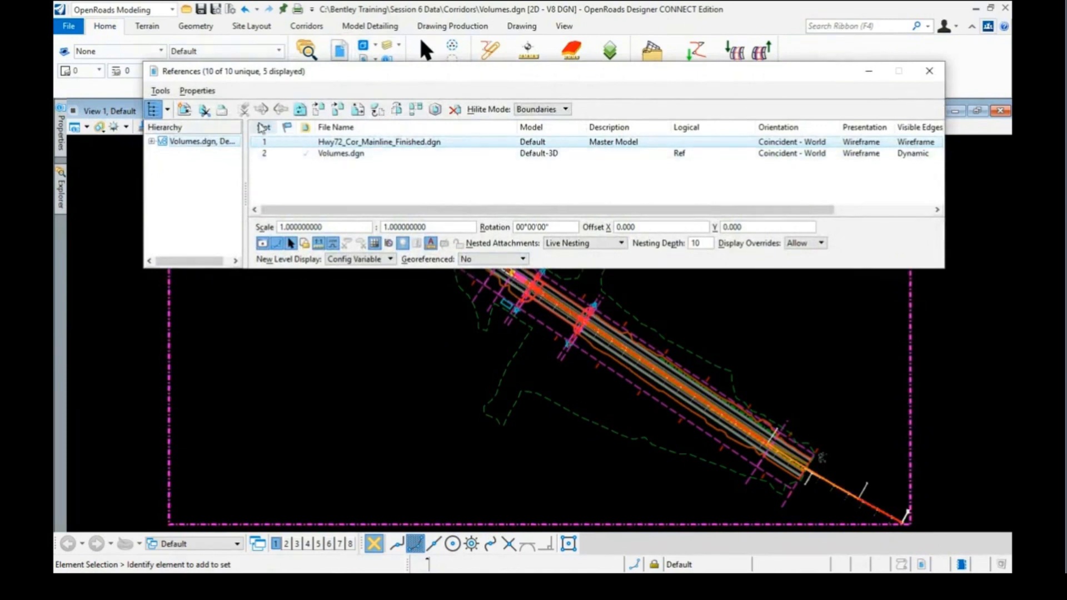
click(161, 91)
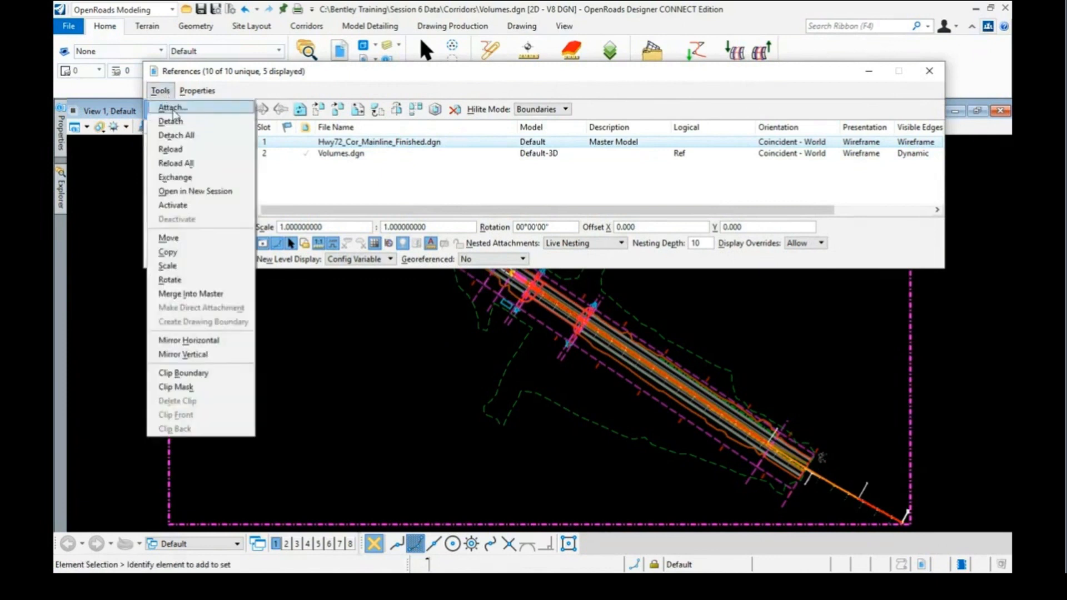
click(171, 107)
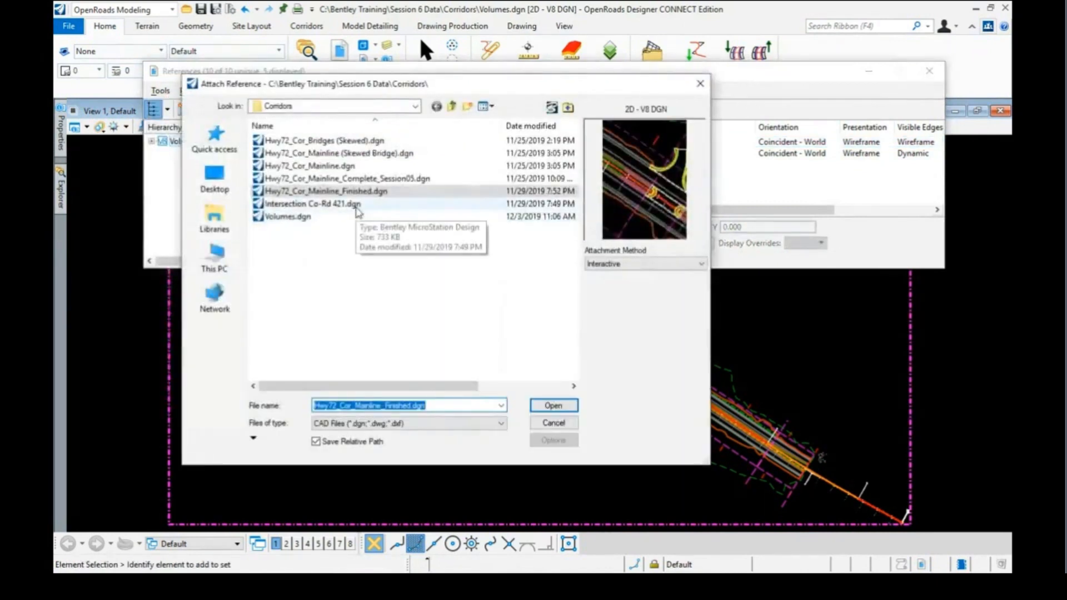
click(454, 107)
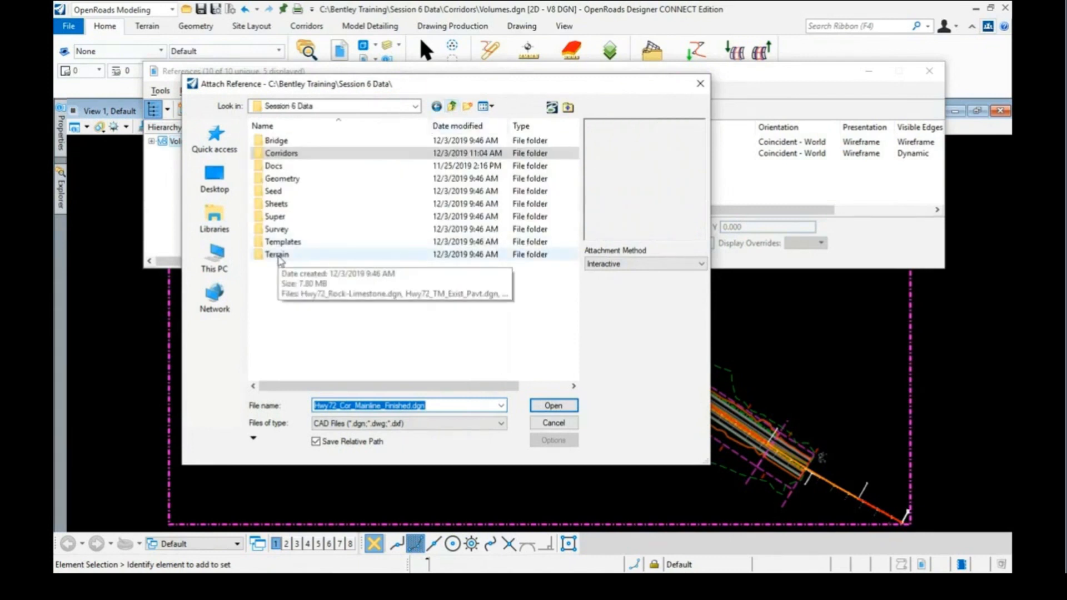
double_click(298, 254)
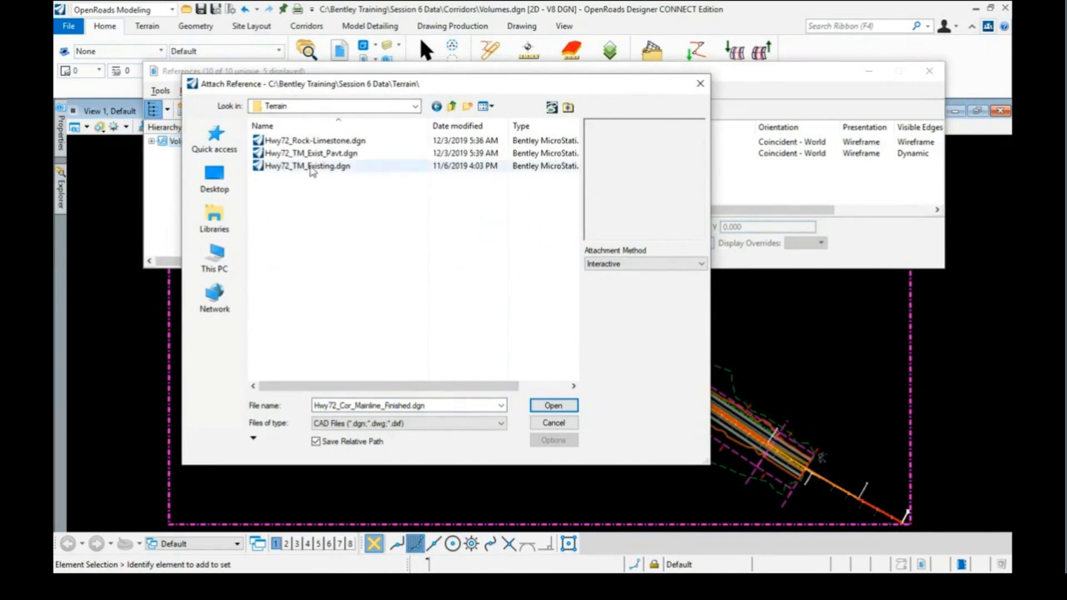
click(311, 154)
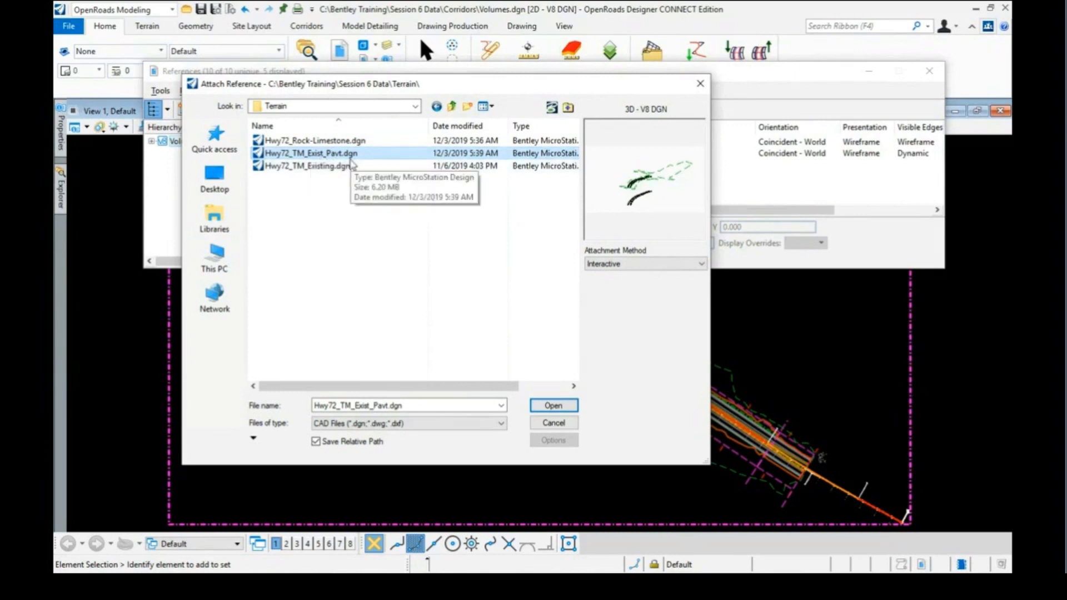
ctrl+click(331, 142)
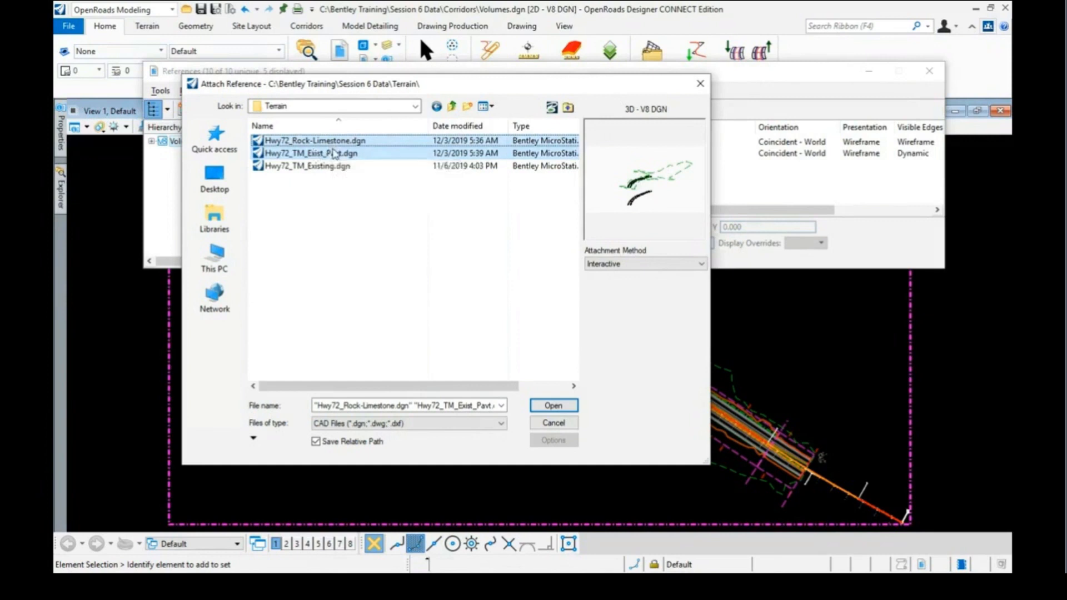
click(551, 408)
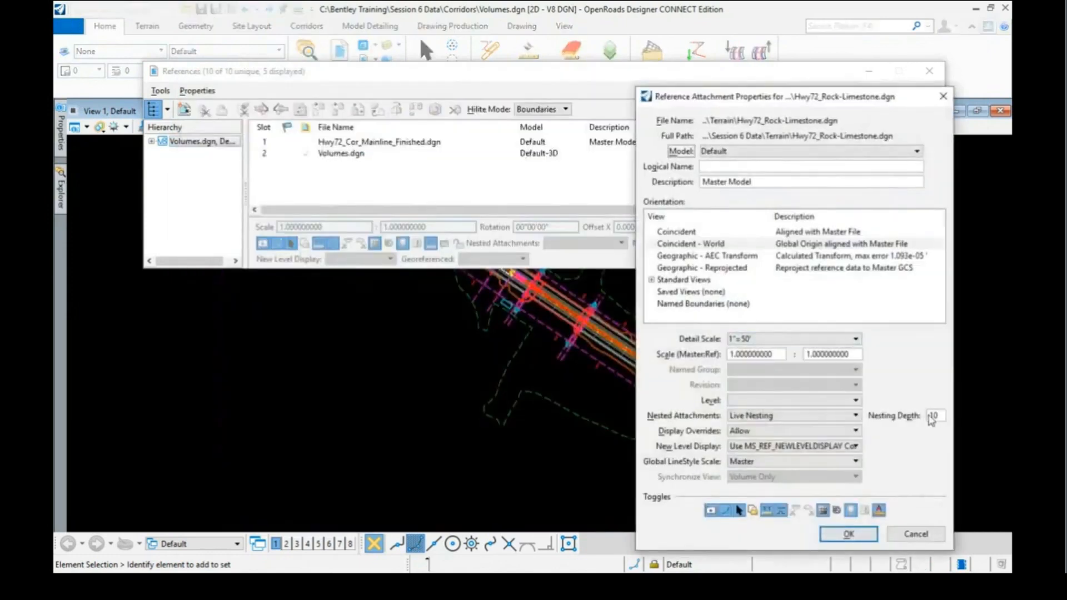
click(850, 534)
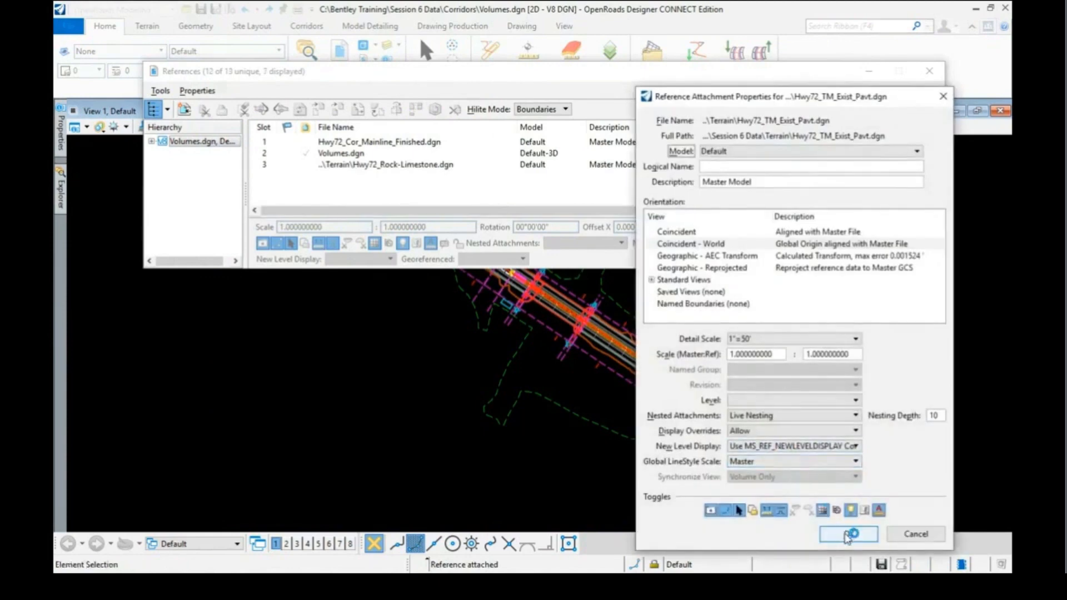
click(849, 534)
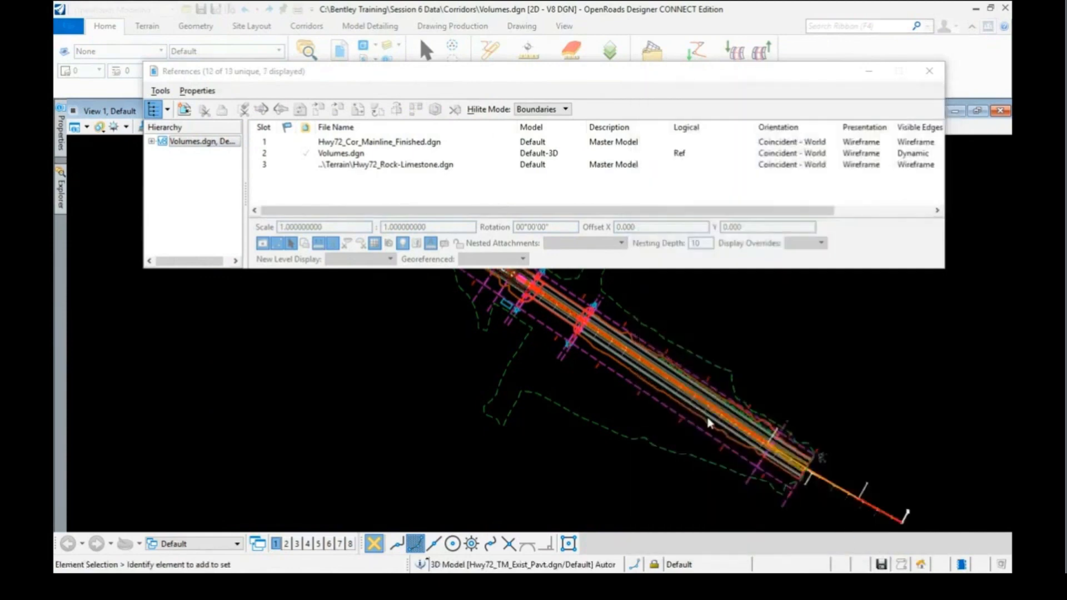
- Close the References list and split the display into two views, Plan/3D, moving the selection settings clear of the 3D model
click(931, 69)
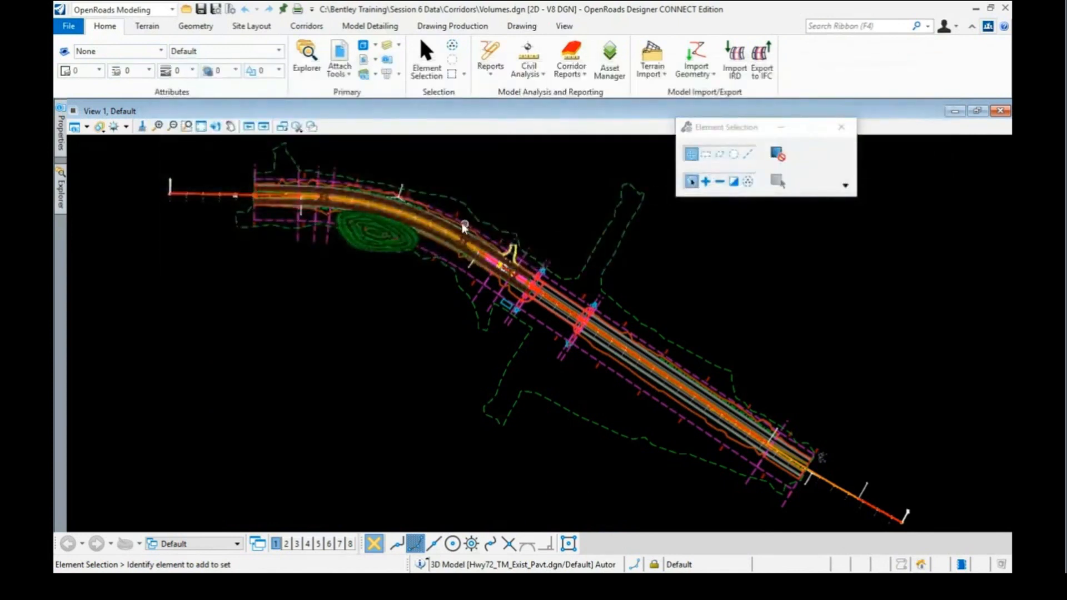
right_click(544, 207)
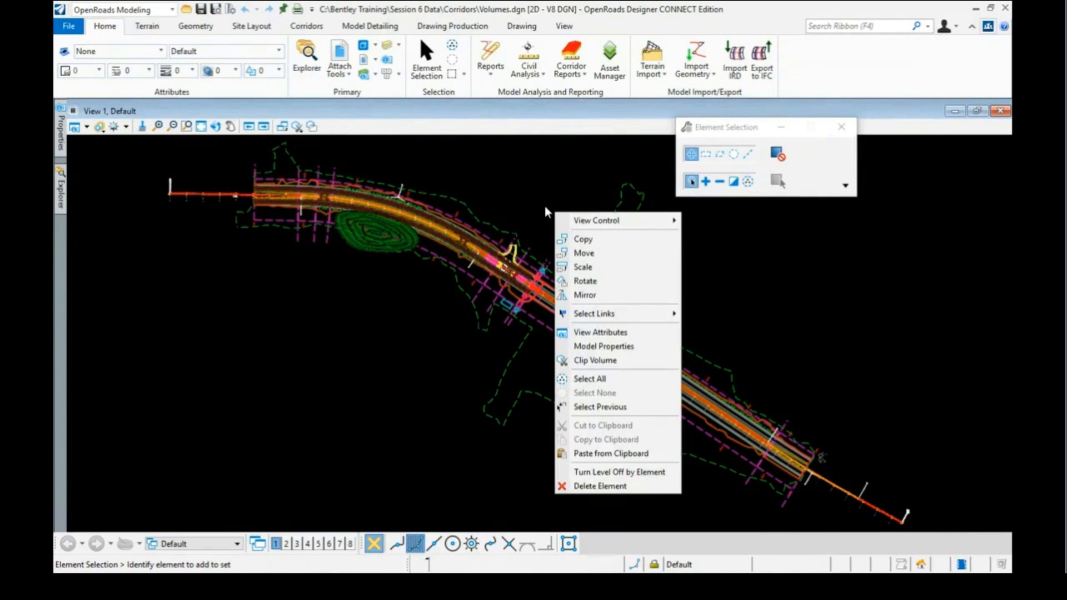
mouse_move(653, 225)
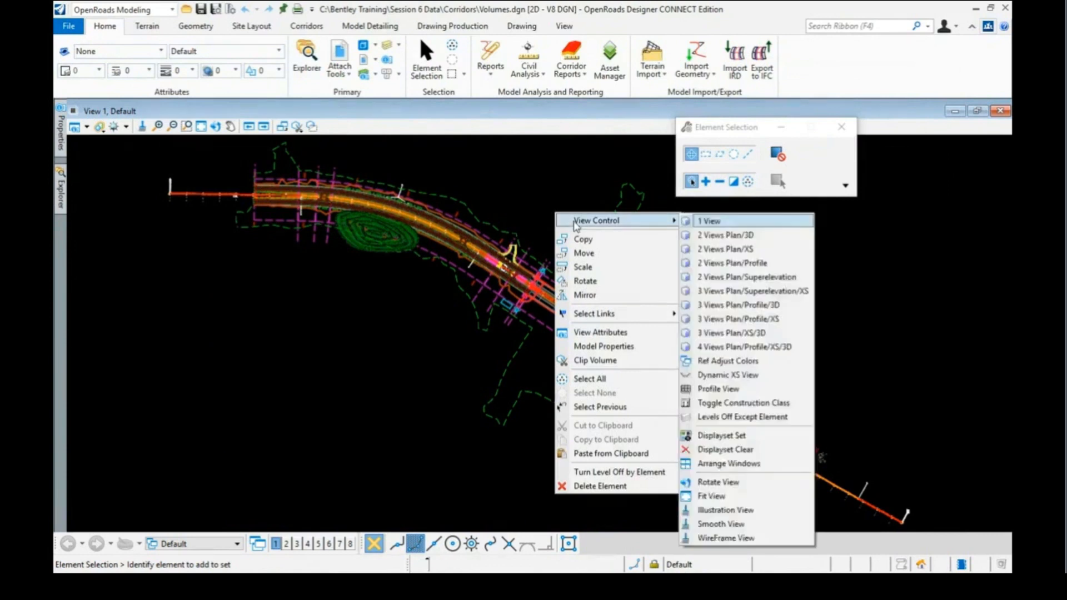
click(719, 236)
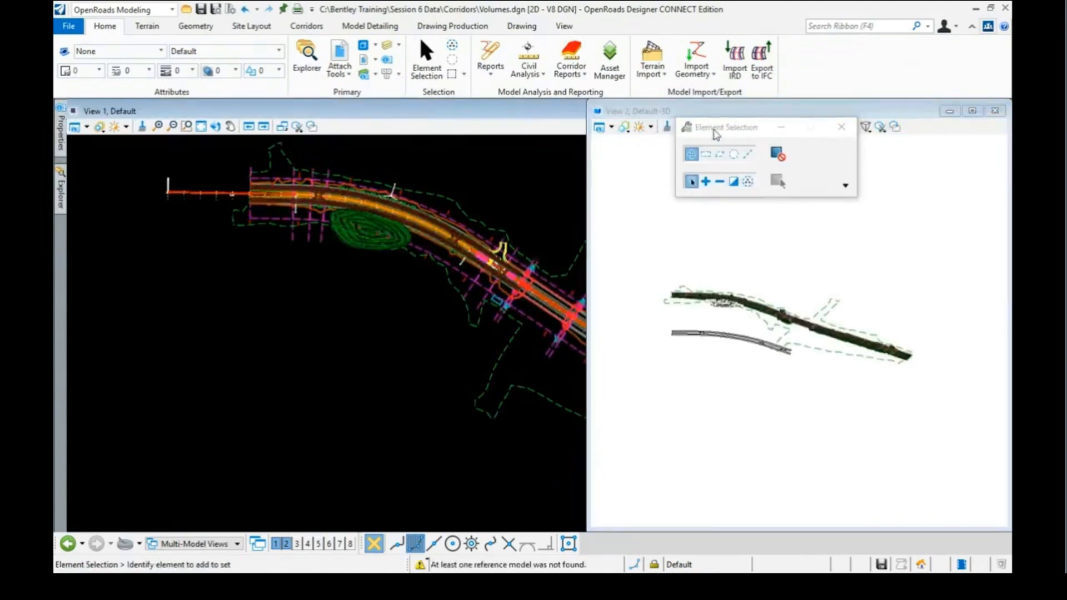
drag(714, 128, 640, 112)
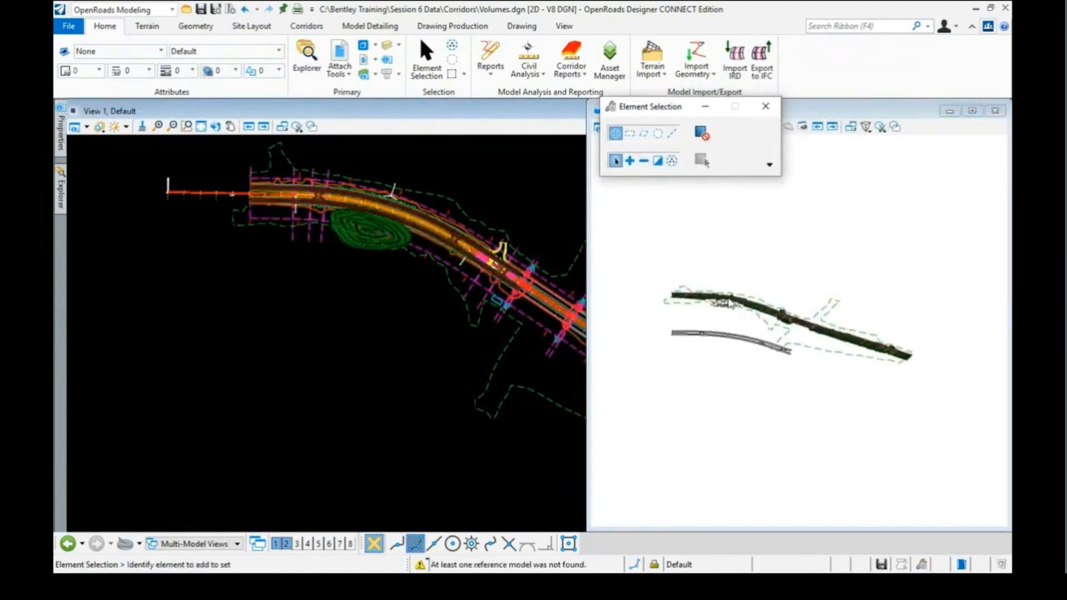
- Examine the corridor surfaces around the median crossover near the contoured side area in the 3D model
scroll(725, 303, up, 5)
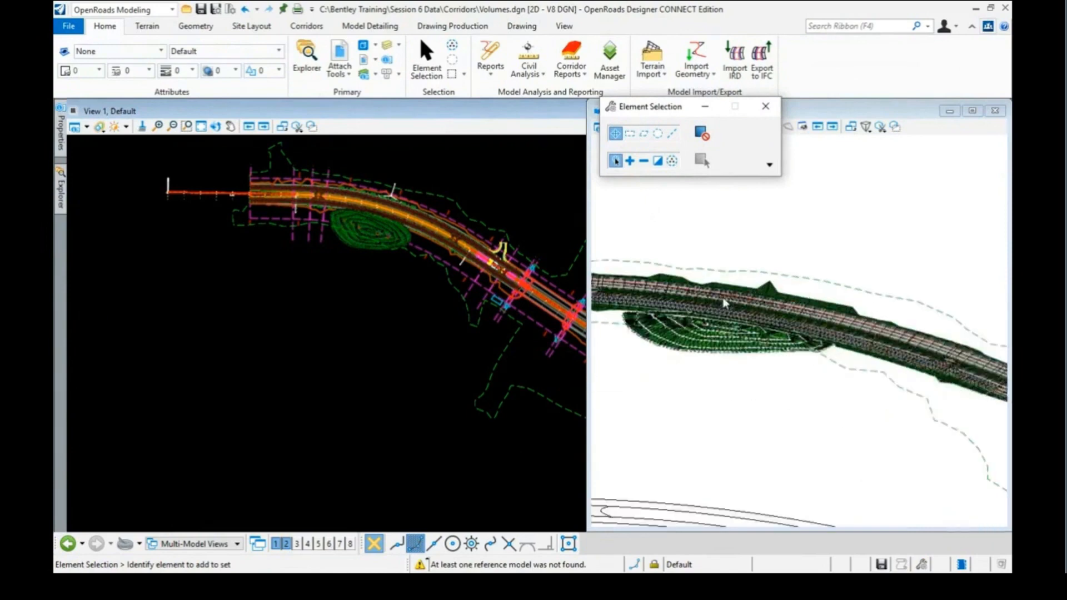
scroll(745, 300, down, 2)
scroll(665, 306, up, 6)
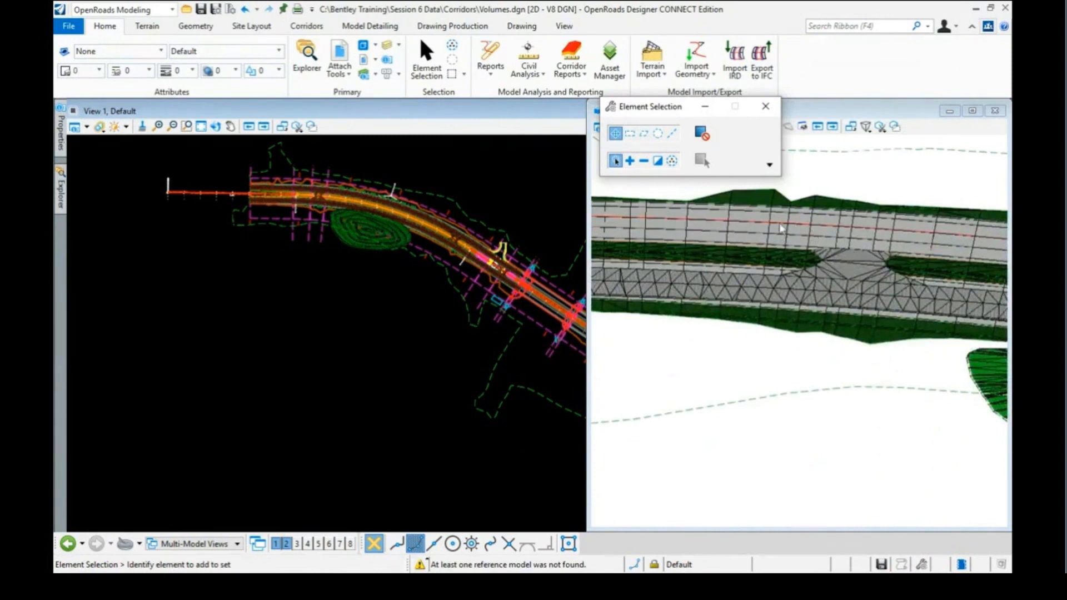
scroll(748, 292, up, 2)
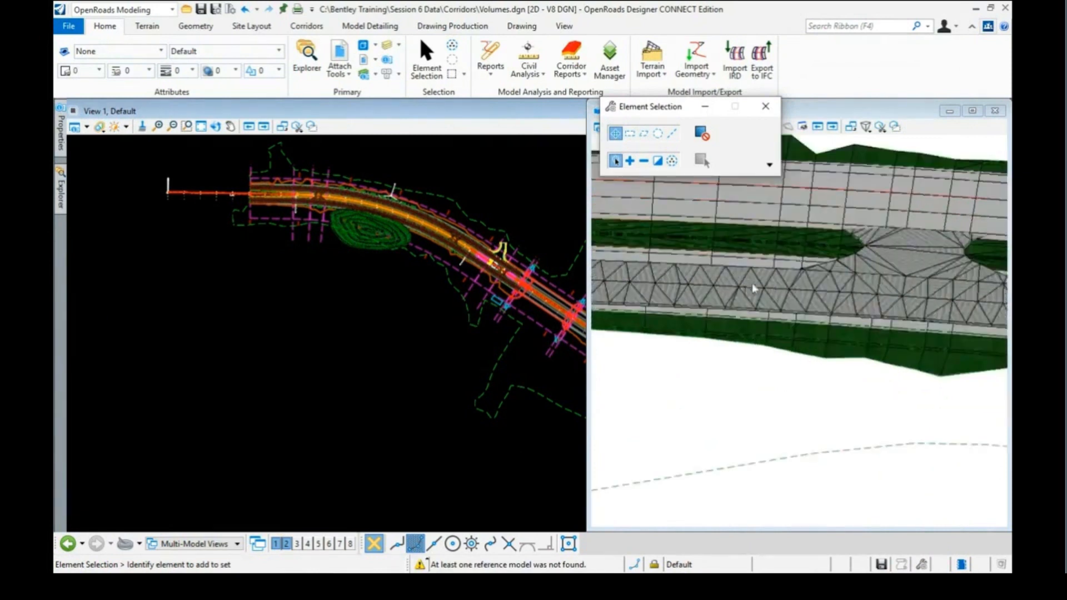
click(737, 282)
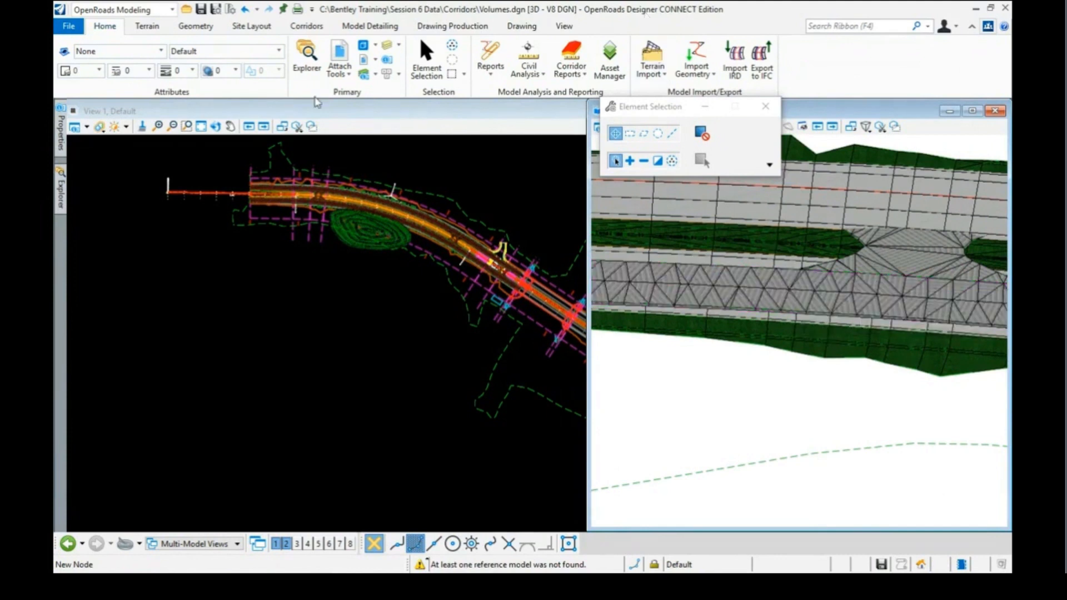
scroll(758, 297, down, 2)
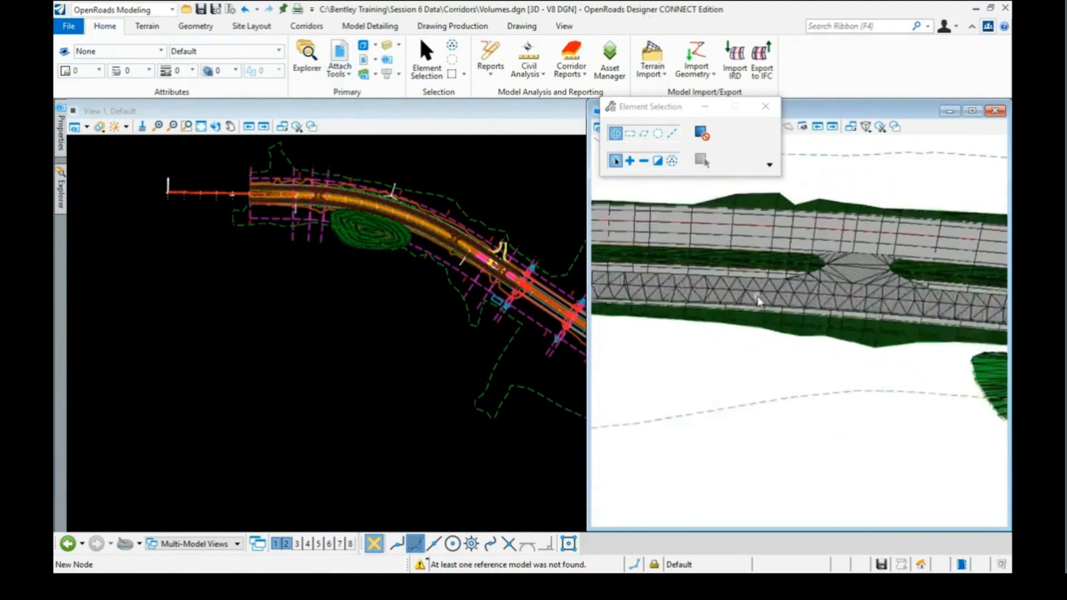
scroll(758, 300, down, 1)
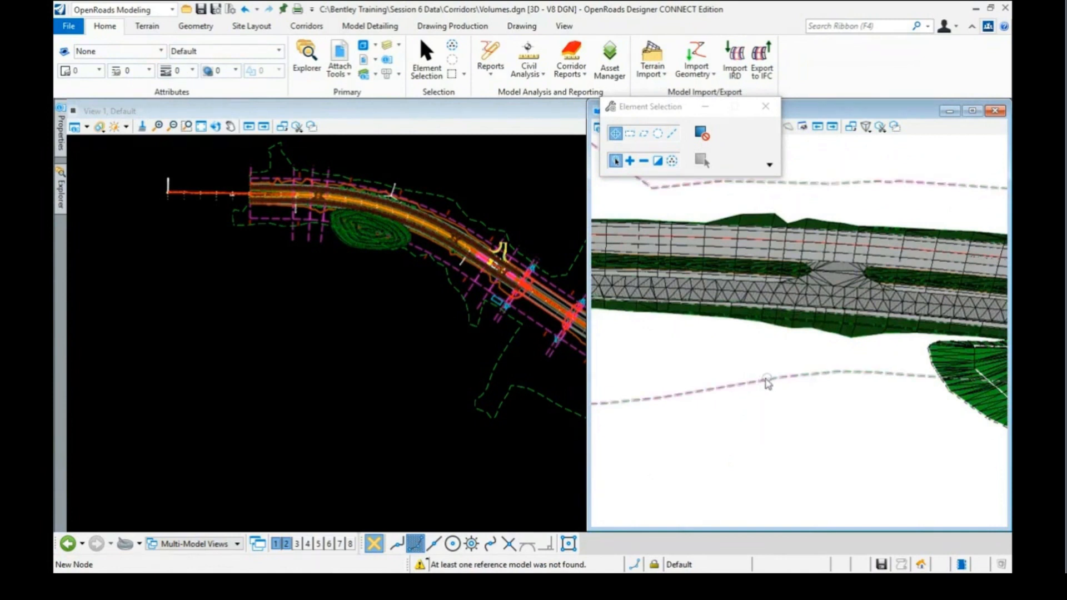
mouse_move(764, 382)
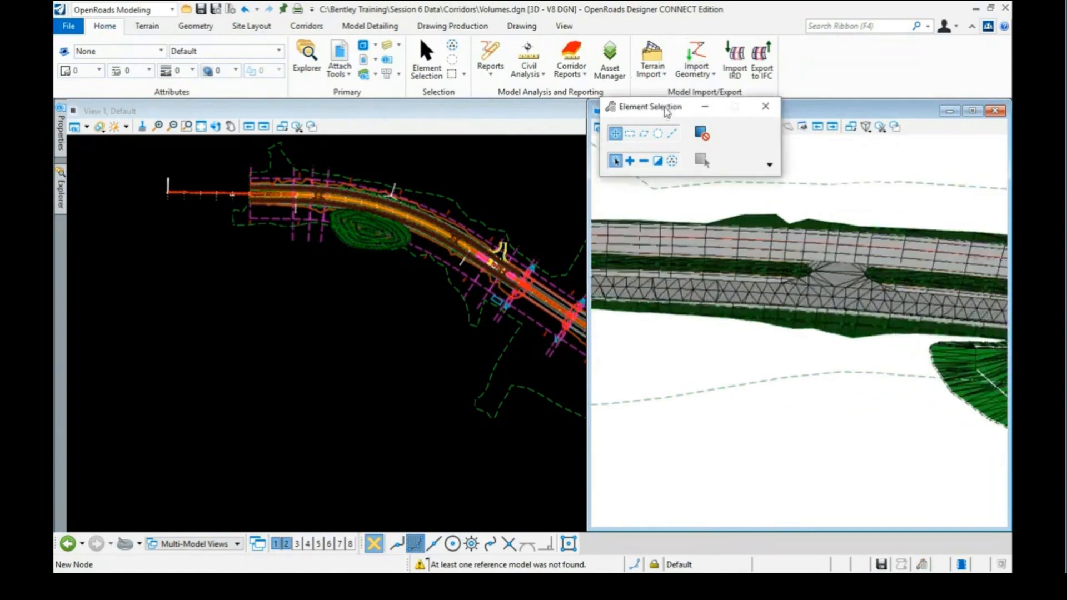
- Rotate the 3D view dynamically to examine the pavement layers along the roadway edge from low and side angles
drag(667, 106, 870, 86)
click(740, 126)
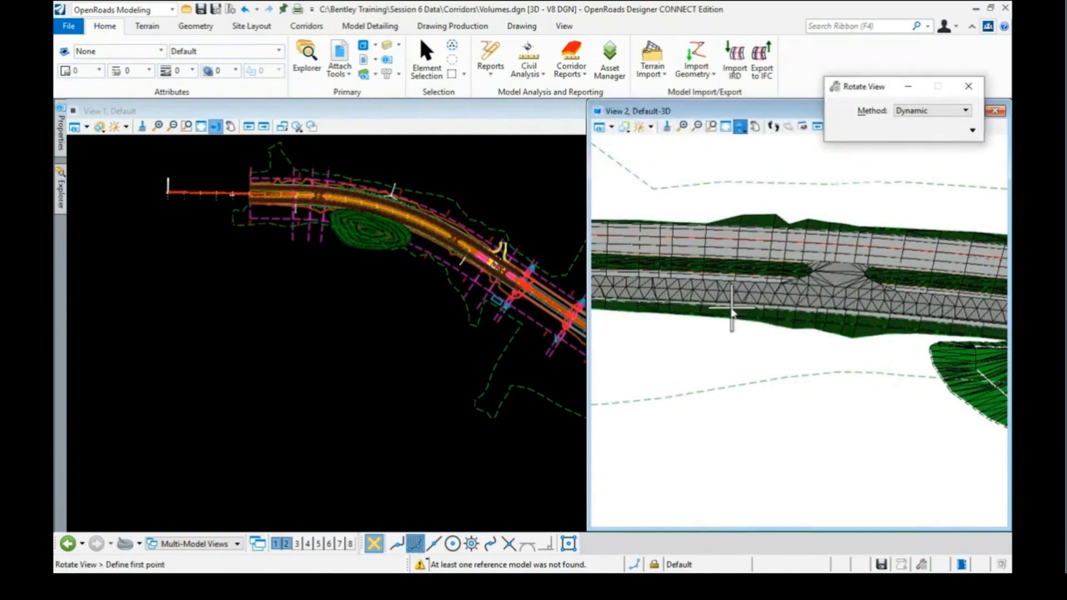
click(727, 332)
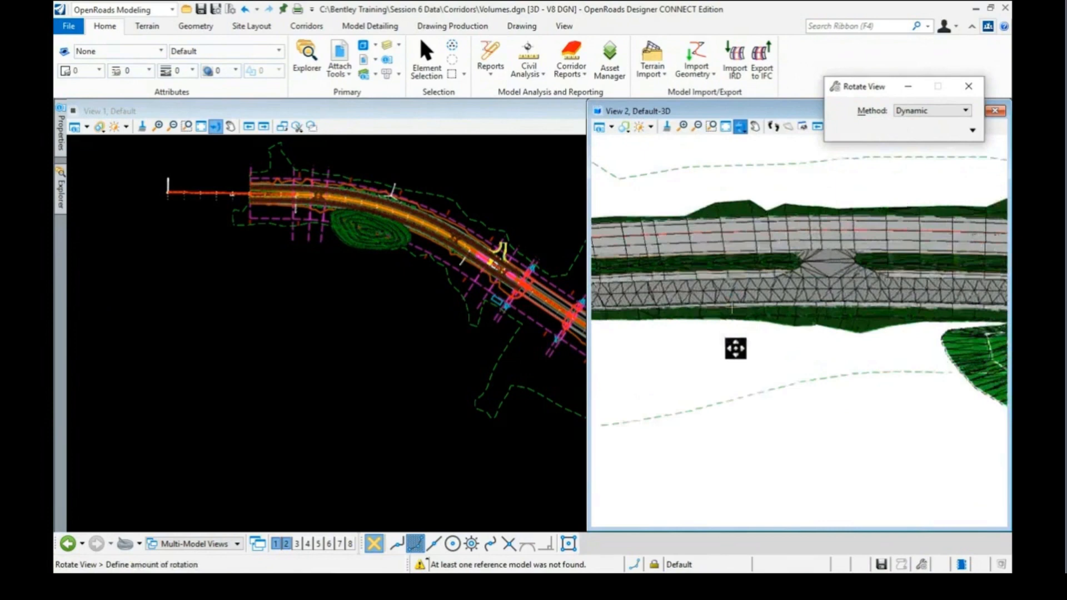
click(775, 303)
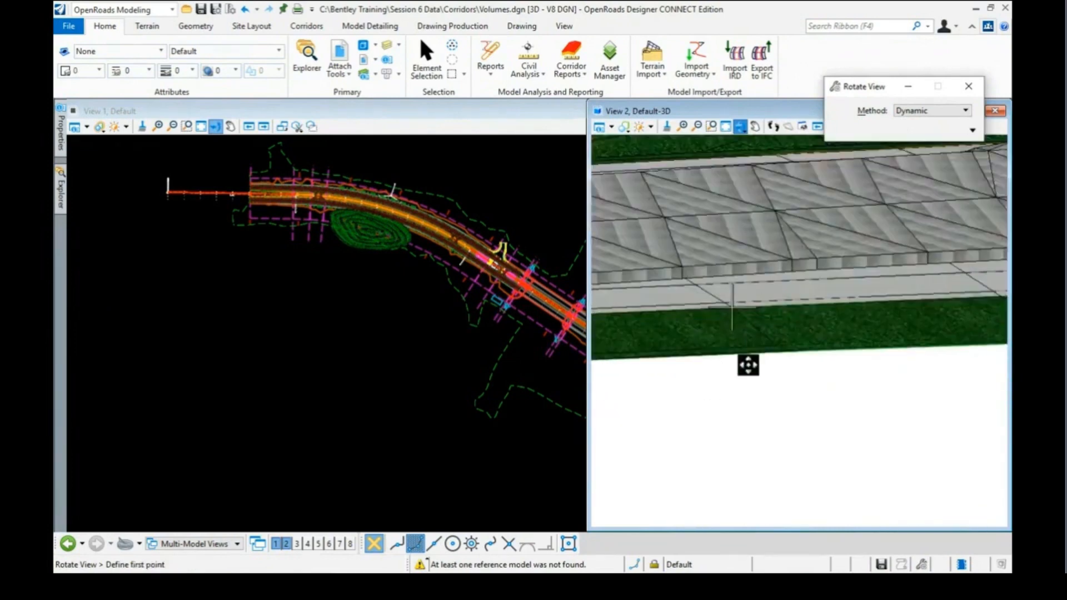
click(748, 365)
click(747, 334)
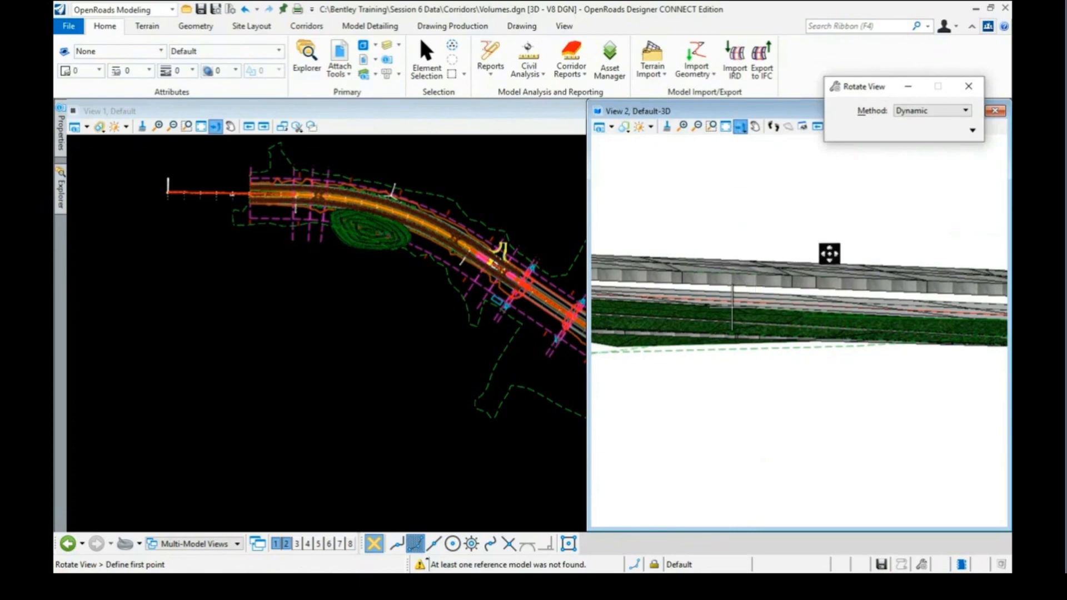
click(829, 252)
click(762, 290)
- Rotate the 3D view to an oblique angle showing the curved divided roadway and the contoured area beside it
scroll(761, 289, down, 6)
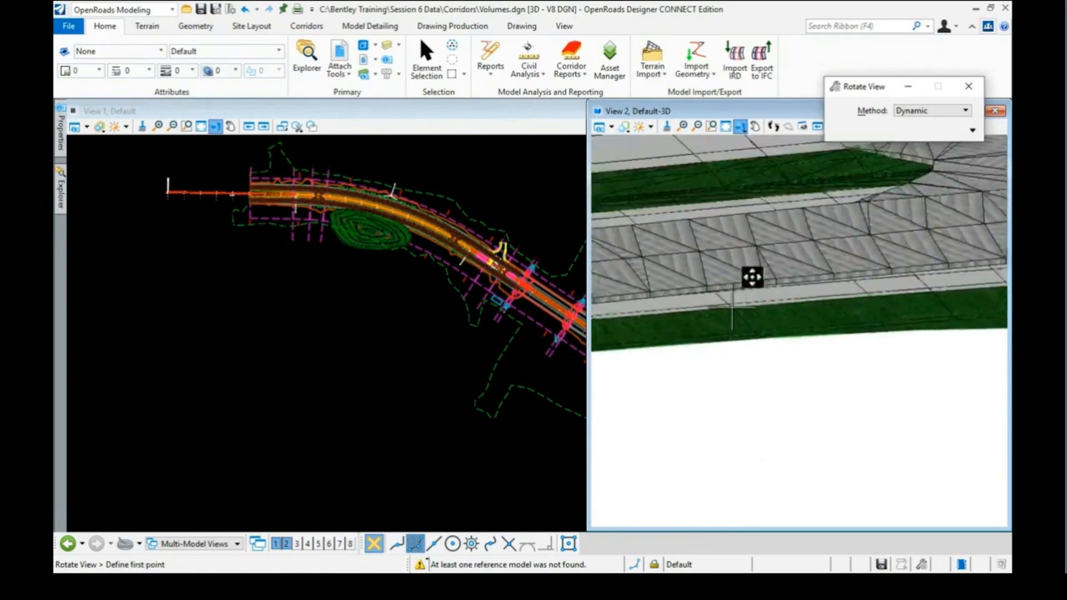
scroll(781, 309, down, 2)
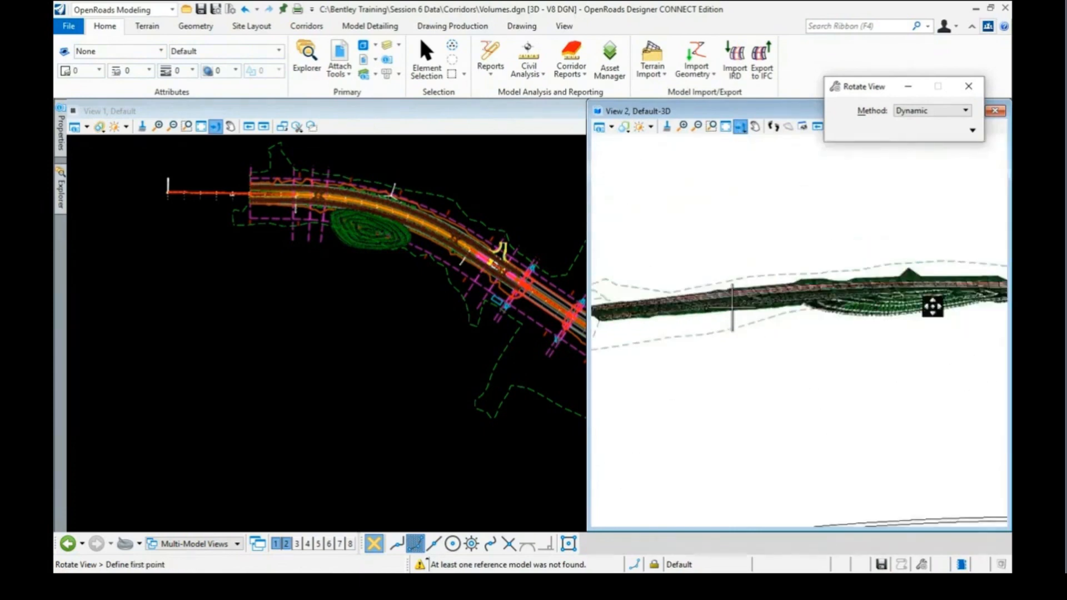
scroll(948, 306, up, 2)
click(891, 329)
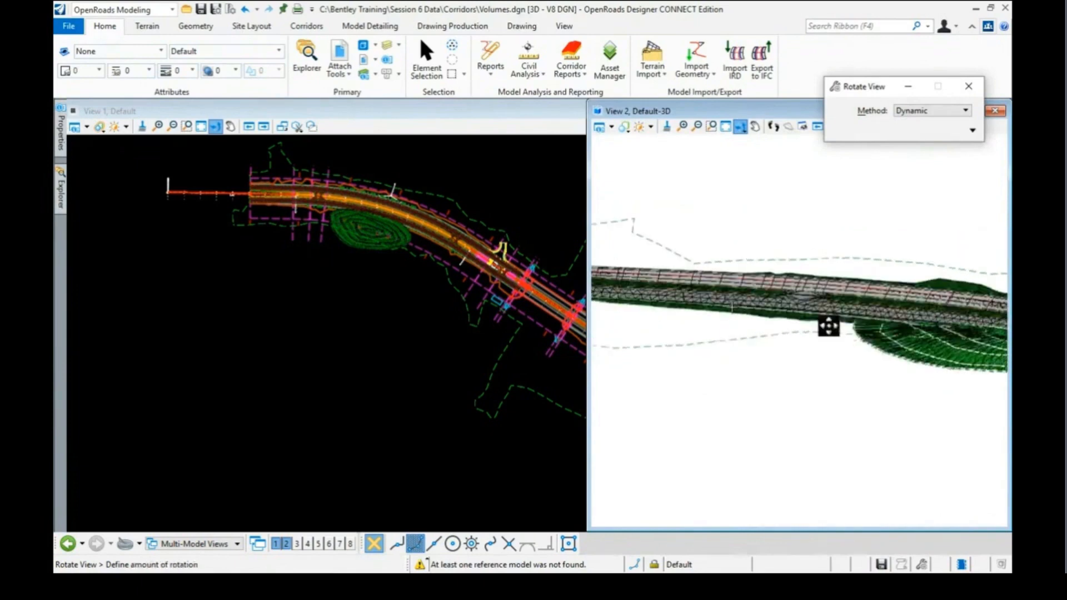
click(701, 326)
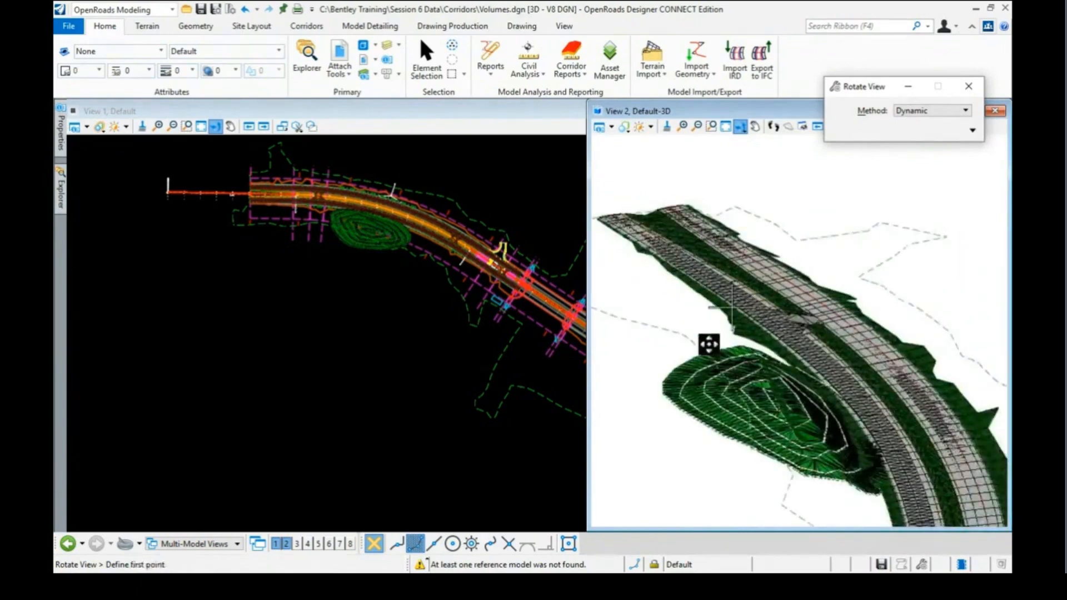
right_click(711, 345)
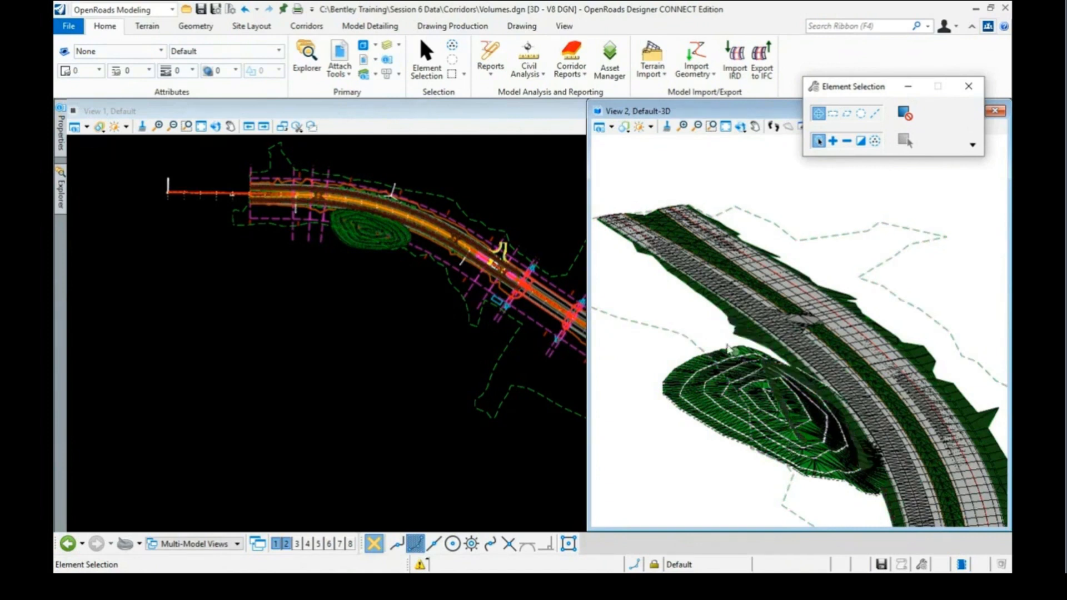
- Examine the Co-Rd 421 side-road intersection surfaces where they join the mainline in the 3D model
scroll(703, 322, down, 5)
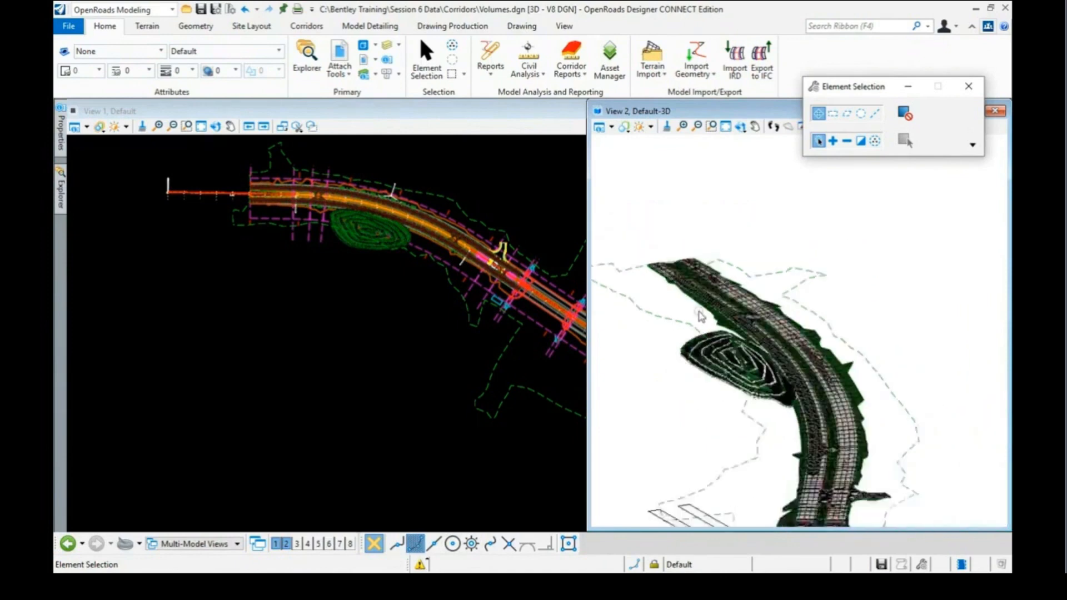
scroll(805, 525, up, 5)
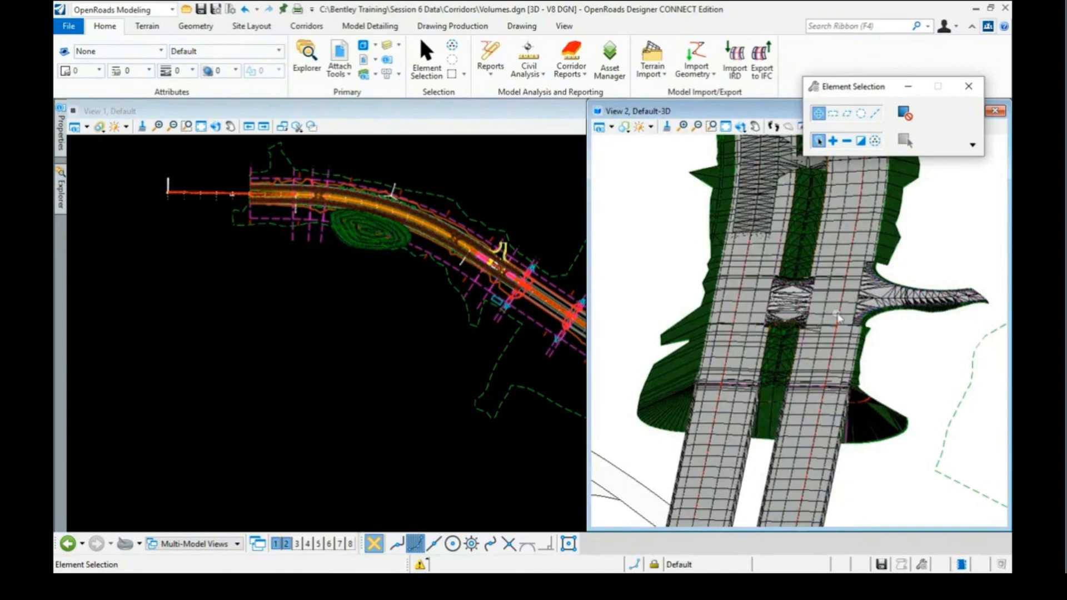
mouse_move(893, 298)
mouse_move(843, 277)
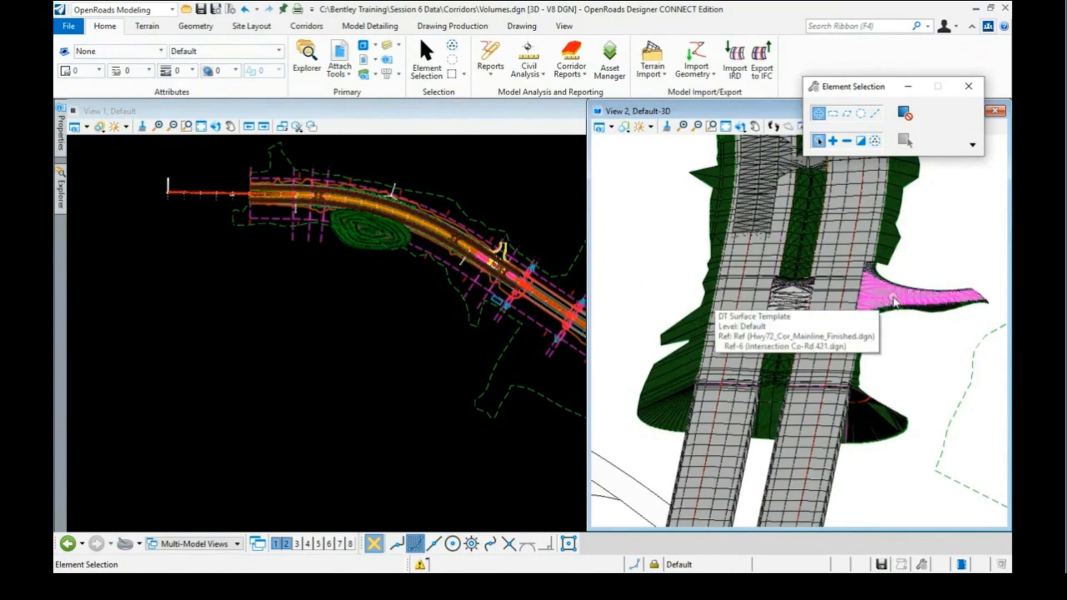
scroll(939, 308, up, 3)
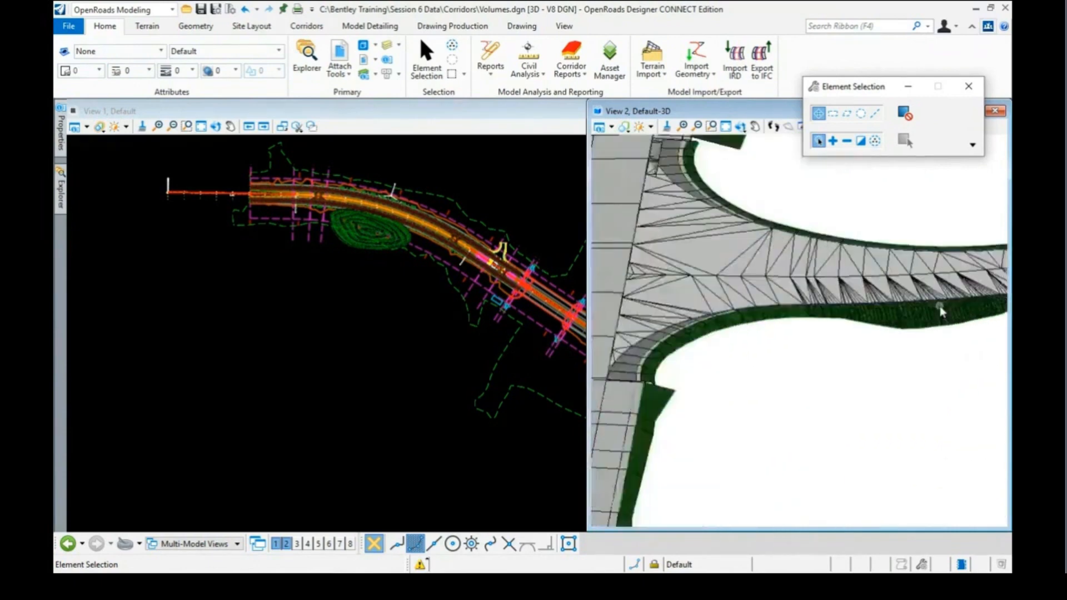
scroll(900, 270, down, 1)
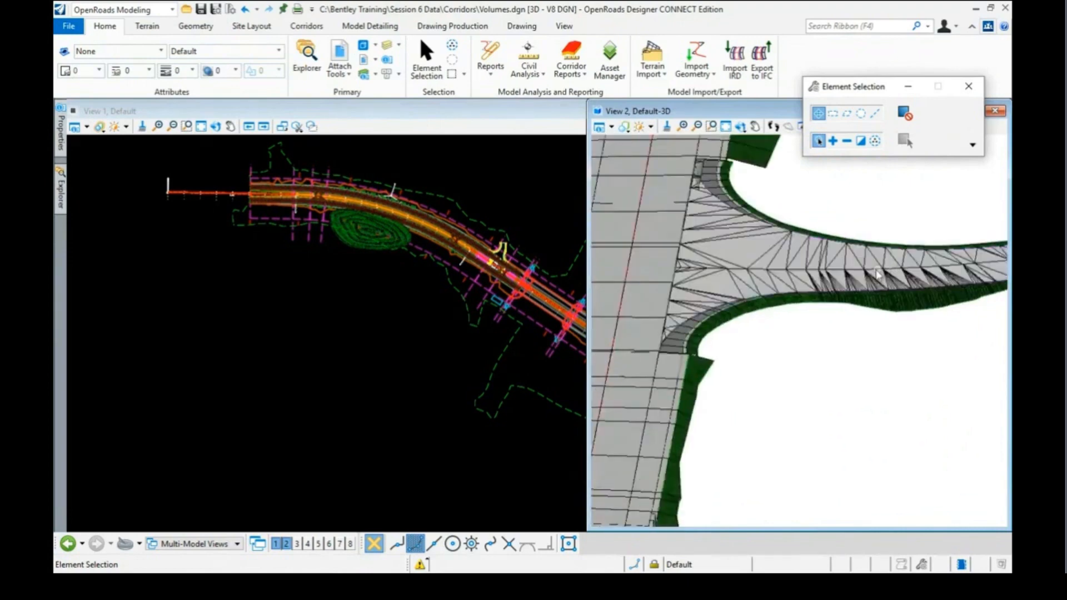
scroll(872, 272, down, 3)
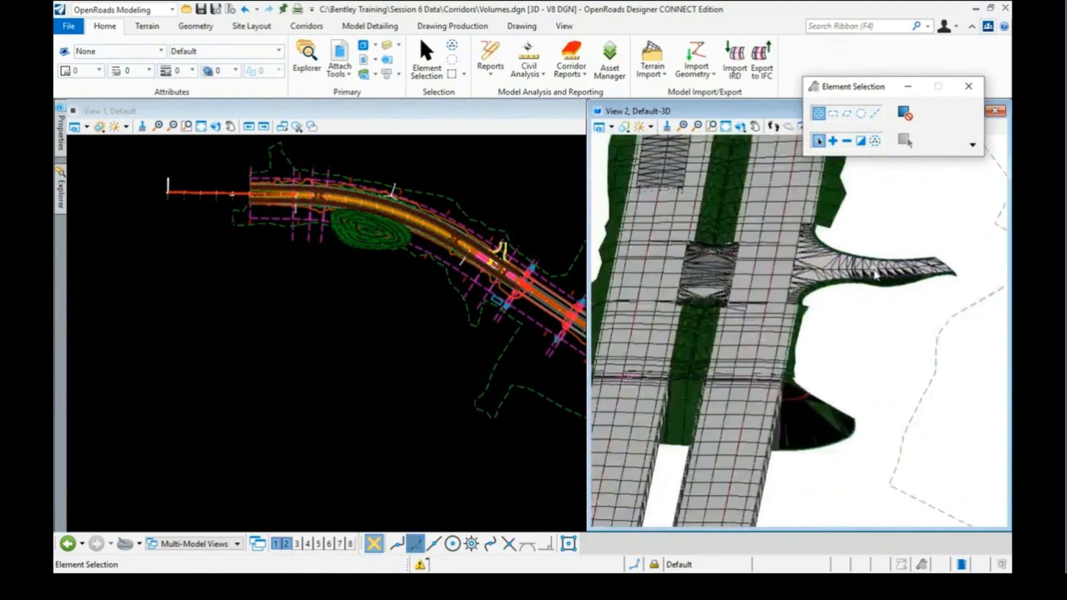
scroll(865, 270, down, 2)
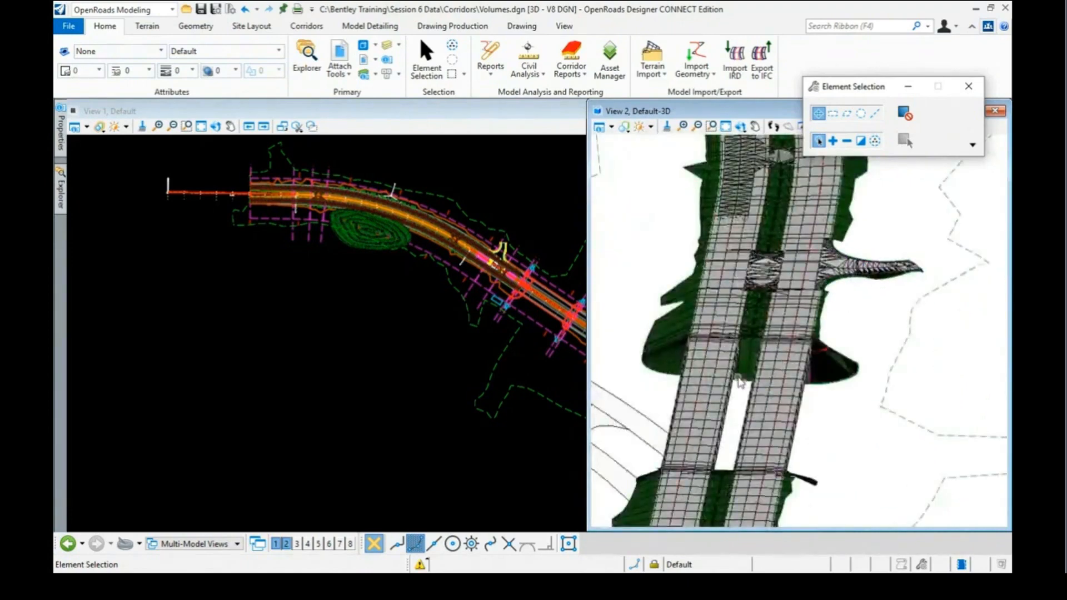
- Examine the bridge approach, its end slopes and the median between the two roadways in the 3D model
scroll(739, 382, up, 2)
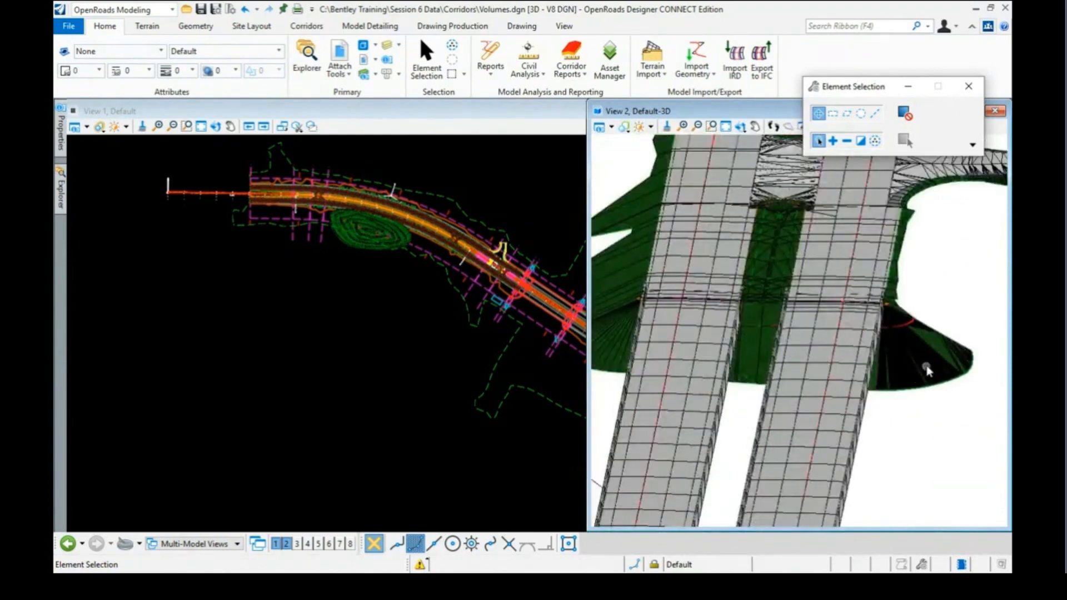
scroll(923, 355, down, 1)
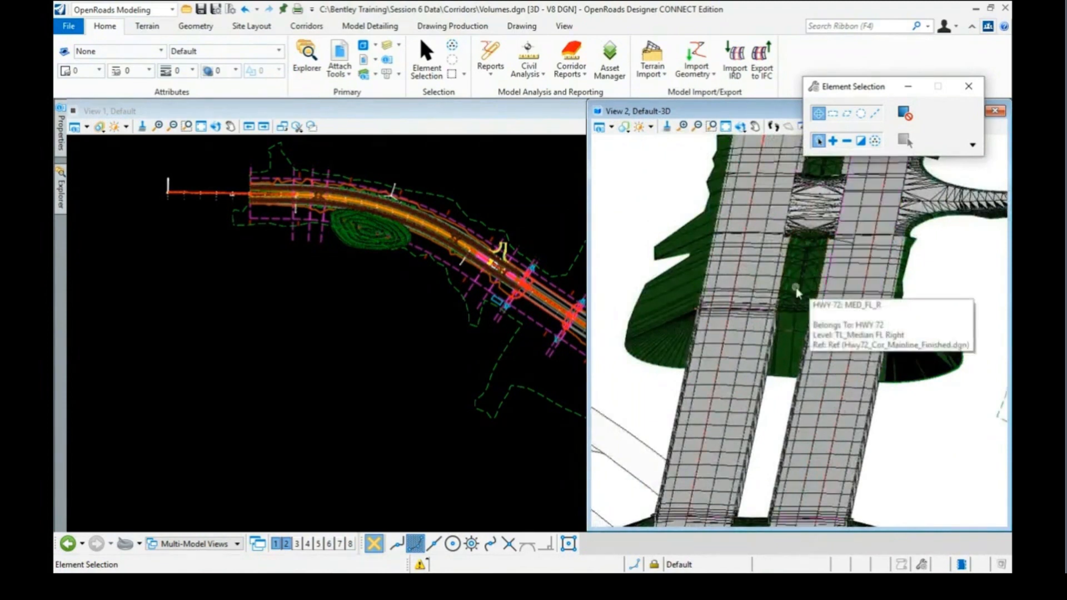
scroll(797, 294, down, 1)
scroll(799, 295, down, 1)
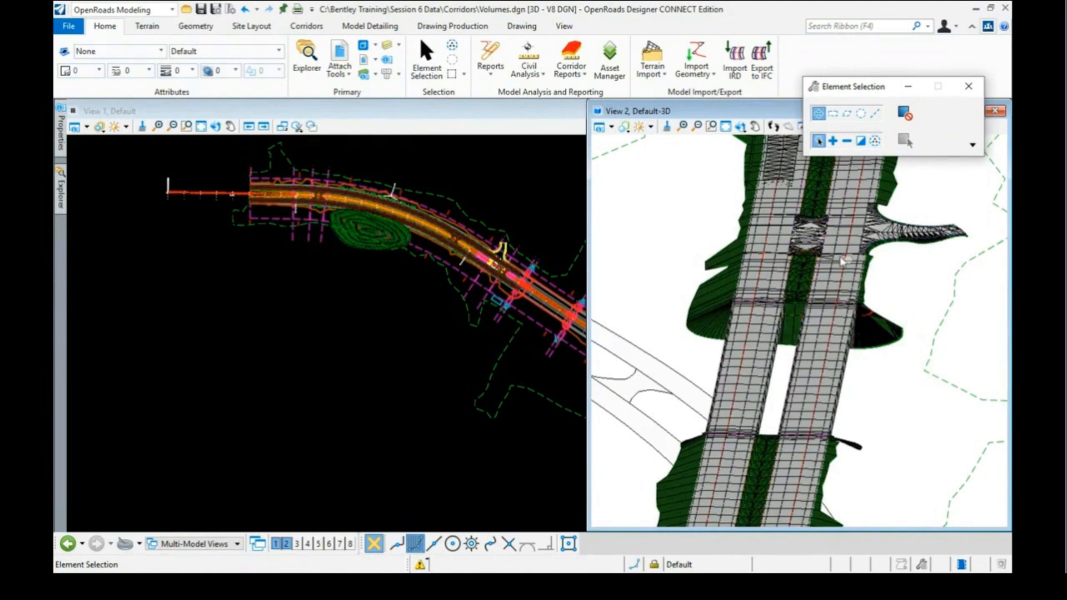
mouse_move(862, 342)
- Rotate the 3D view to inspect the twin bridge decks from the side and review the whole corridor
click(740, 126)
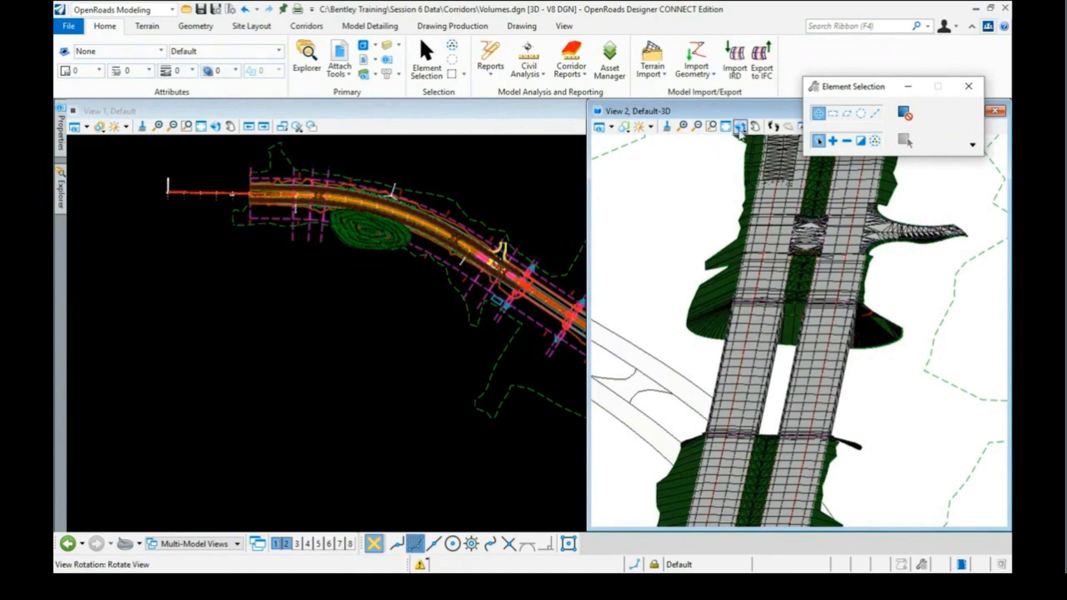
click(661, 409)
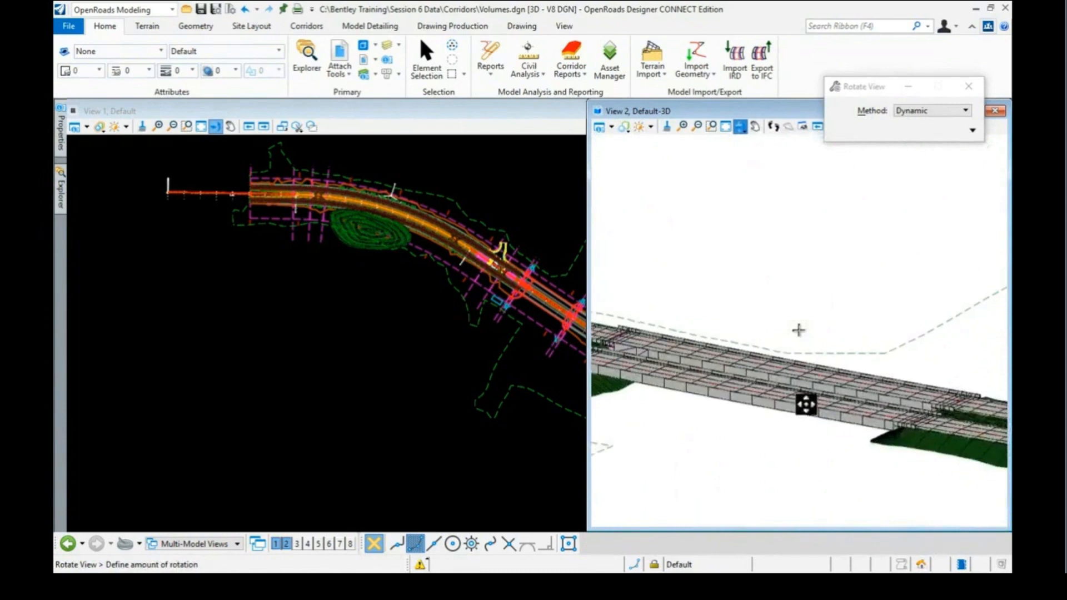
click(868, 353)
scroll(868, 354, down, 3)
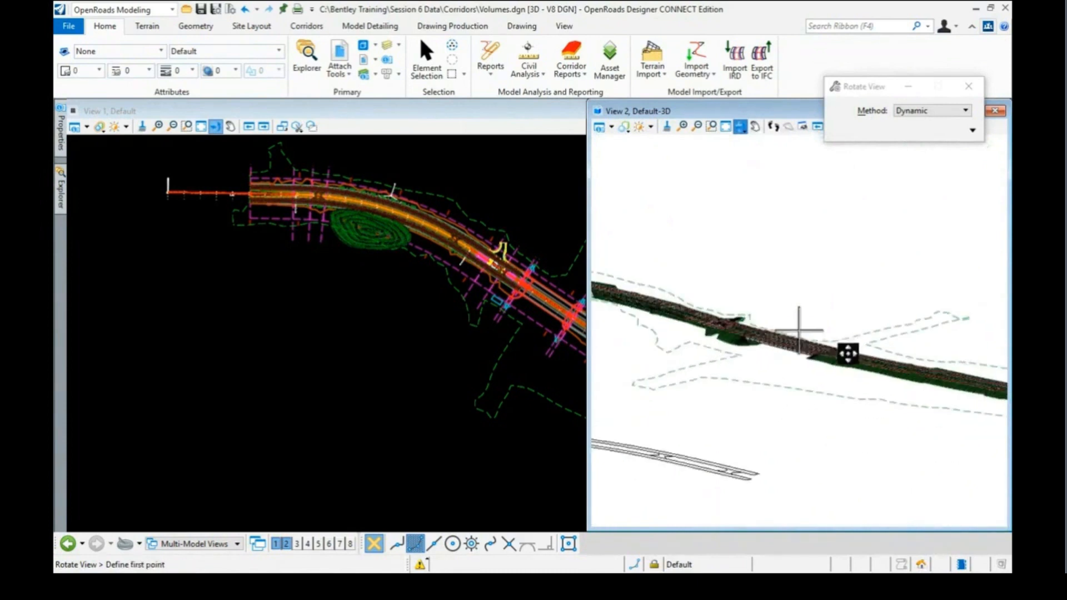
right_click(679, 339)
scroll(722, 321, up, 4)
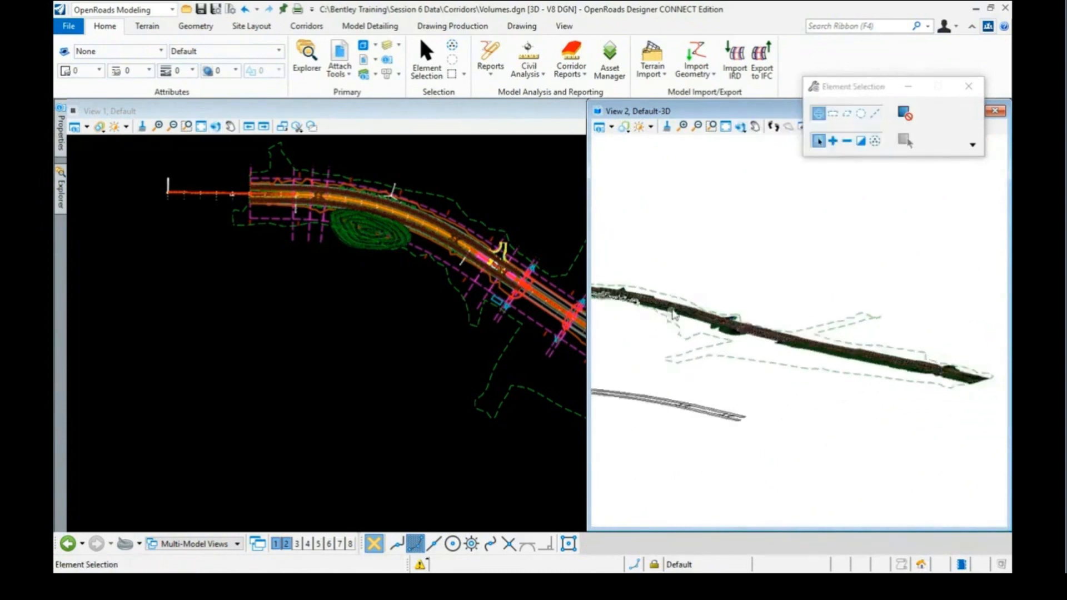
- Create cut and fill volumes using Volumes_Cut, Volumes_Fill and TC_Rock Surface for substrata, computing unsuitable and substrata but not custom
scroll(652, 315, up, 1)
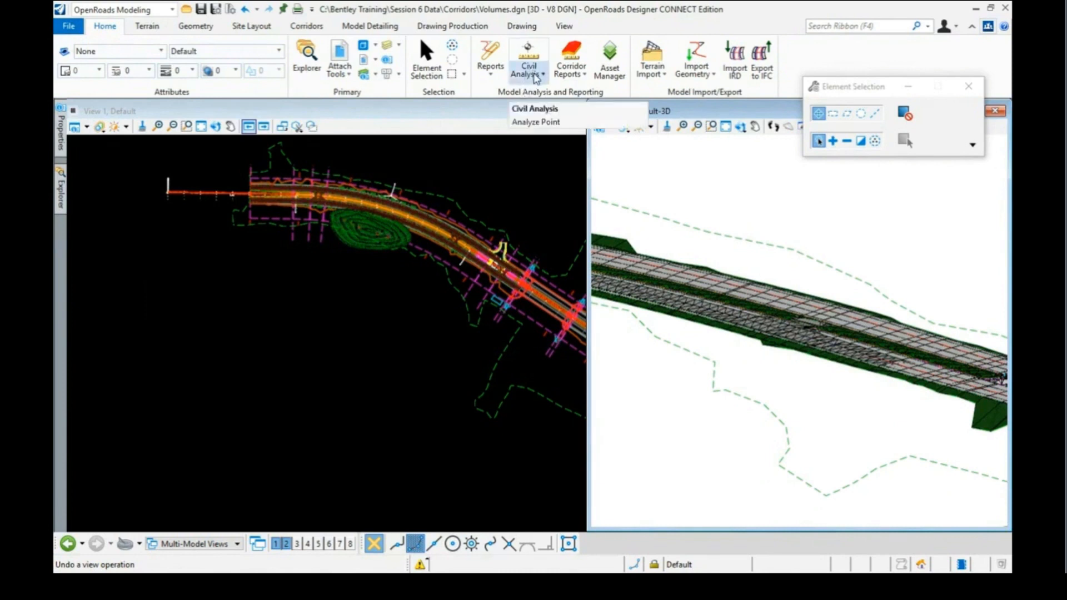
click(534, 81)
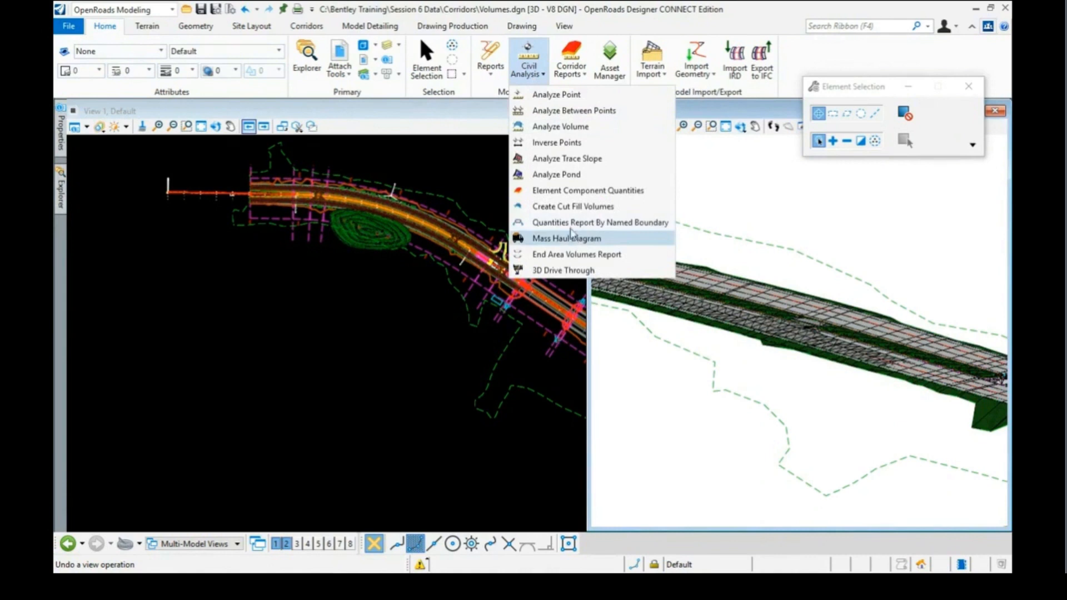
click(568, 207)
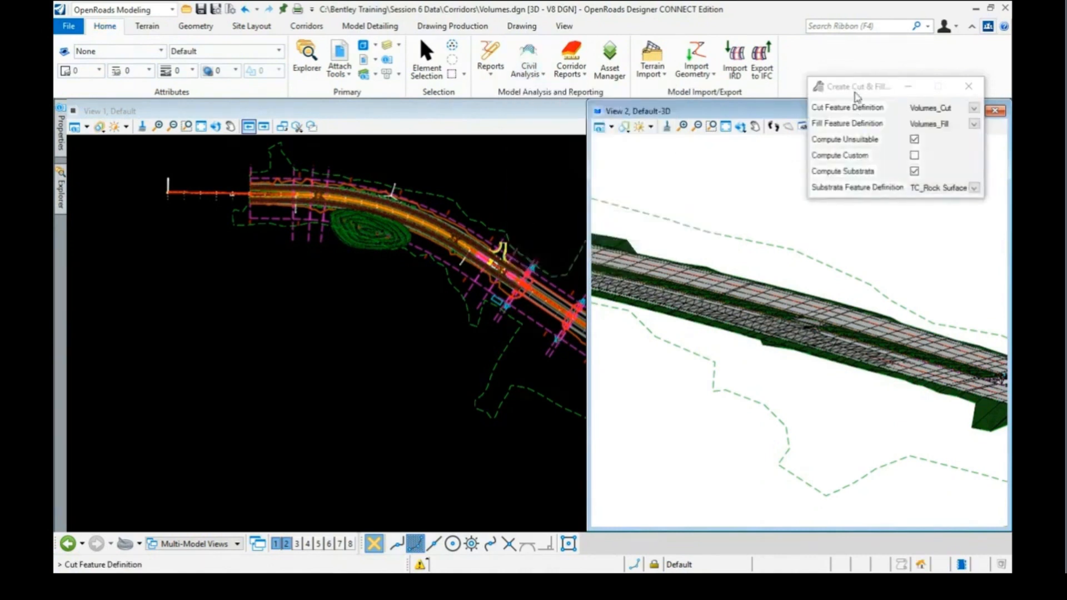
drag(859, 90, 770, 161)
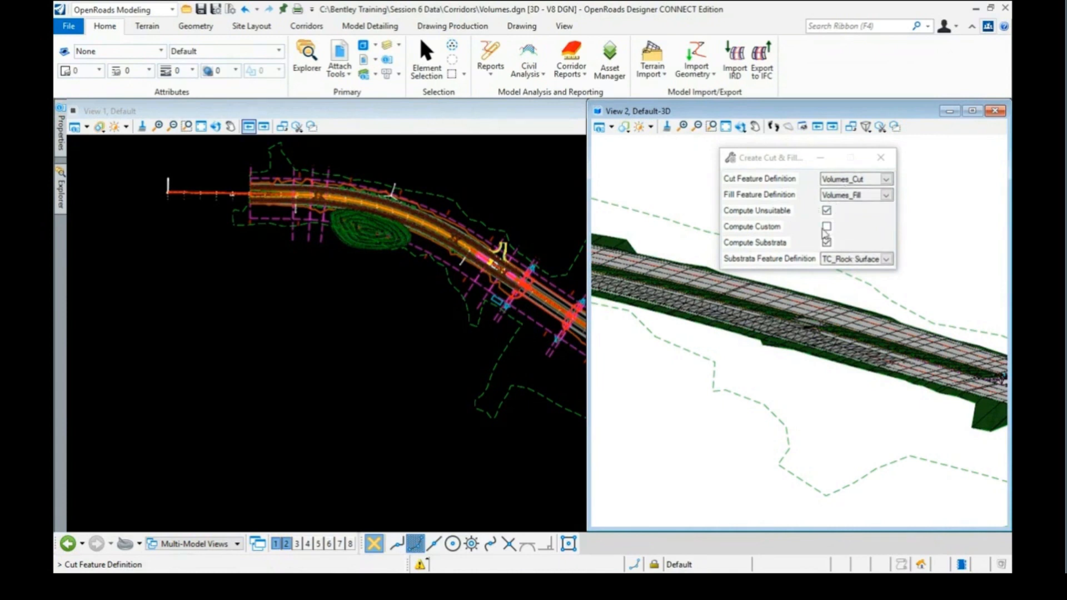
click(702, 339)
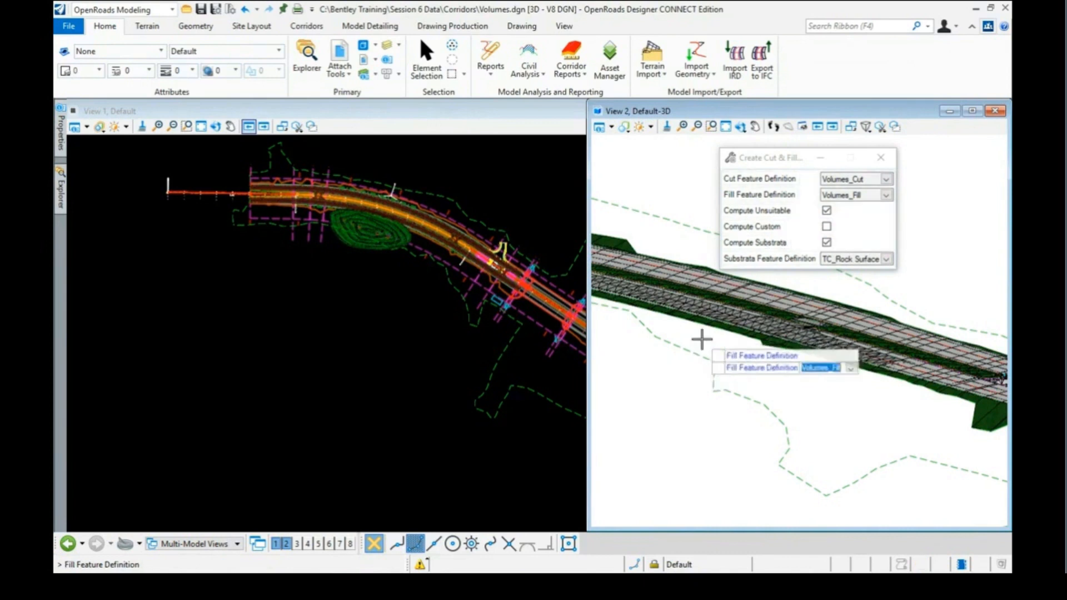
click(702, 339)
click(701, 339)
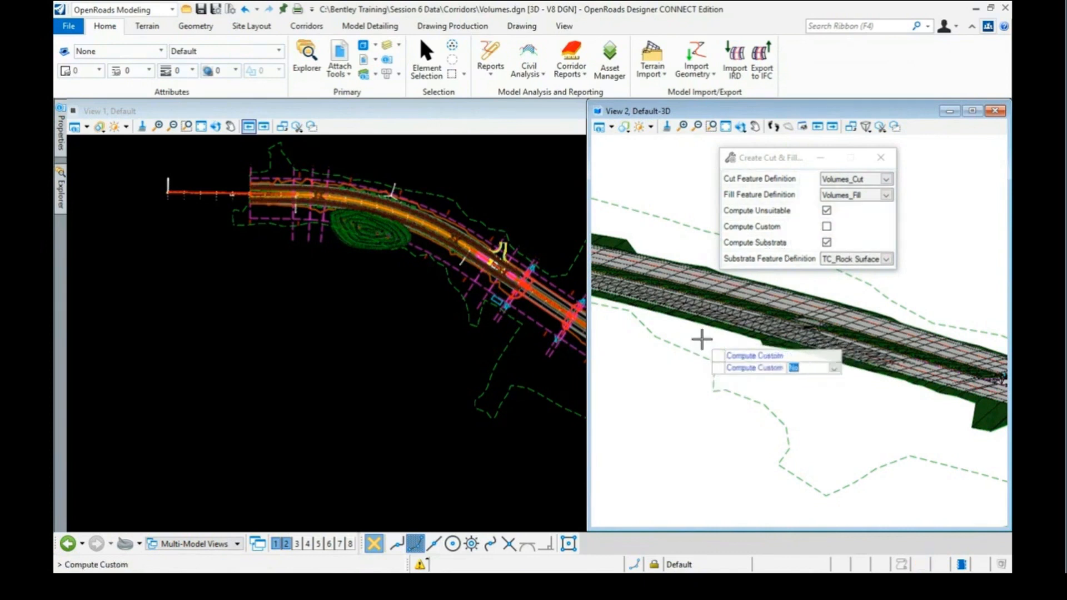
click(702, 339)
click(702, 339)
click(702, 339)
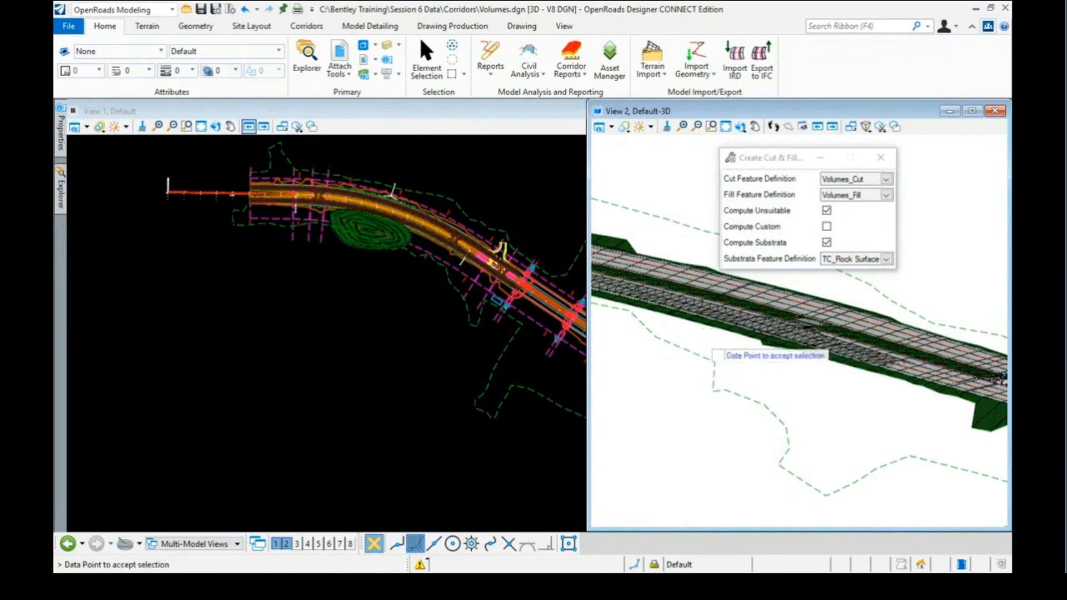
drag(711, 252, 589, 261)
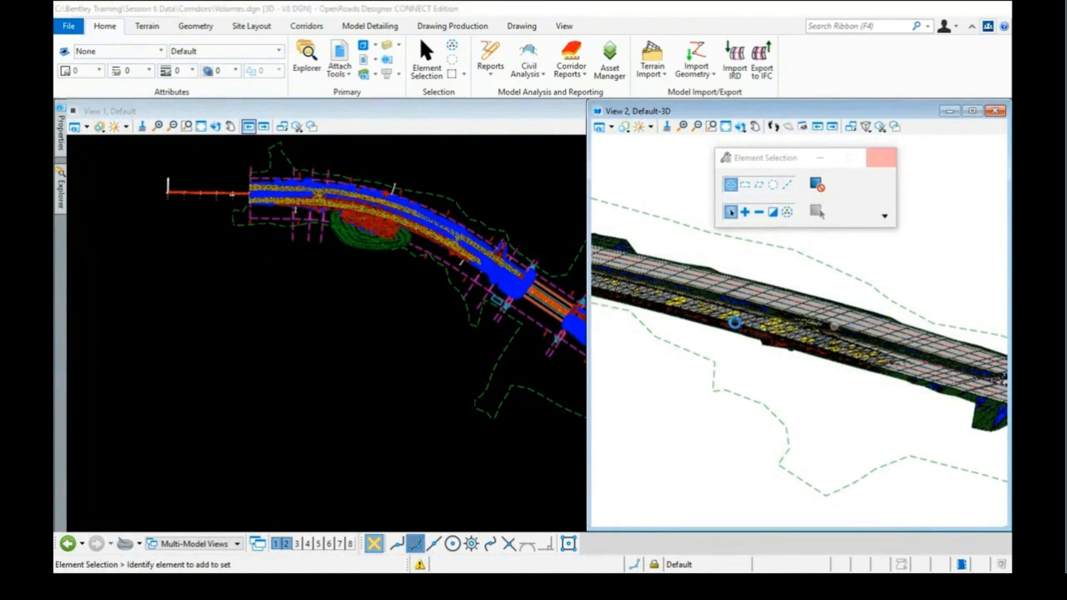
- Turn off the display of the corridor, rock-limestone and existing pavement references in the 3D model
shift+middle_drag(735, 322, 746, 328)
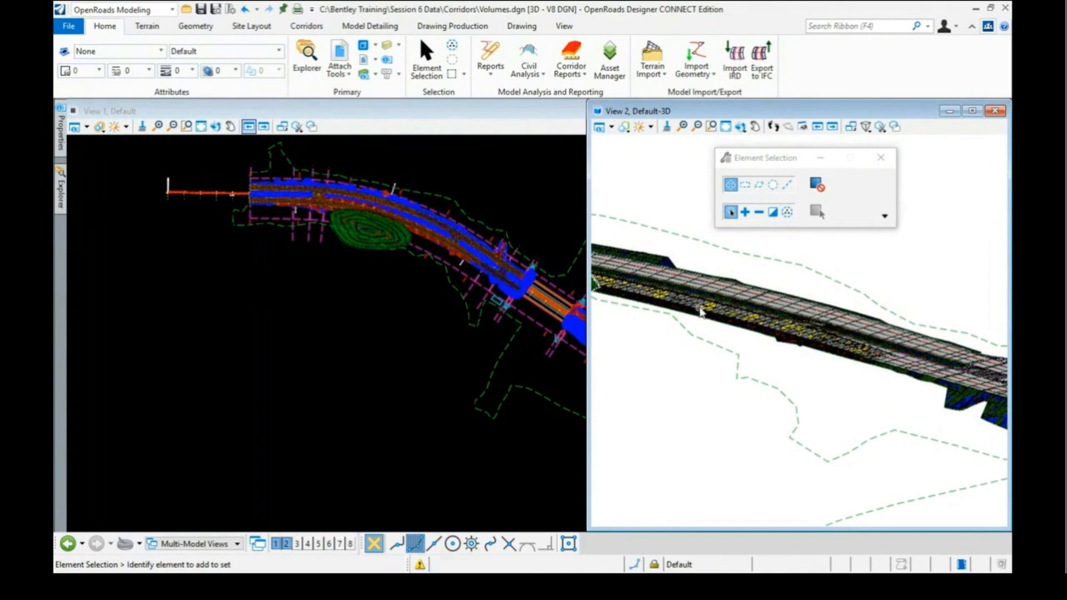
mouse_move(729, 316)
shift+middle_down()
mouse_move(750, 320)
mouse_move(672, 297)
mouse_move(732, 318)
shift+middle_up()
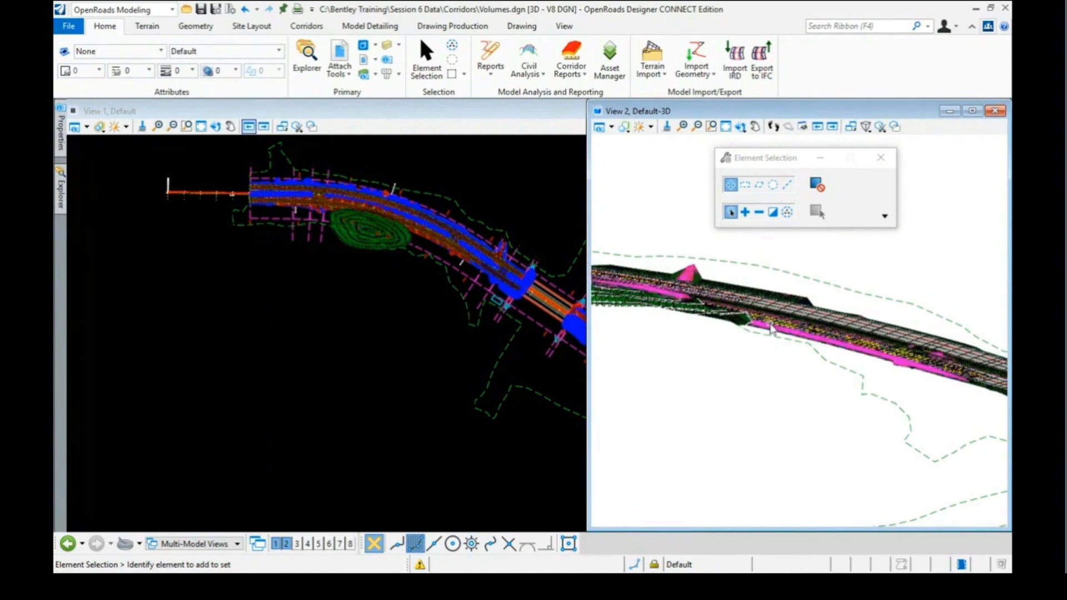
scroll(773, 327, up, 1)
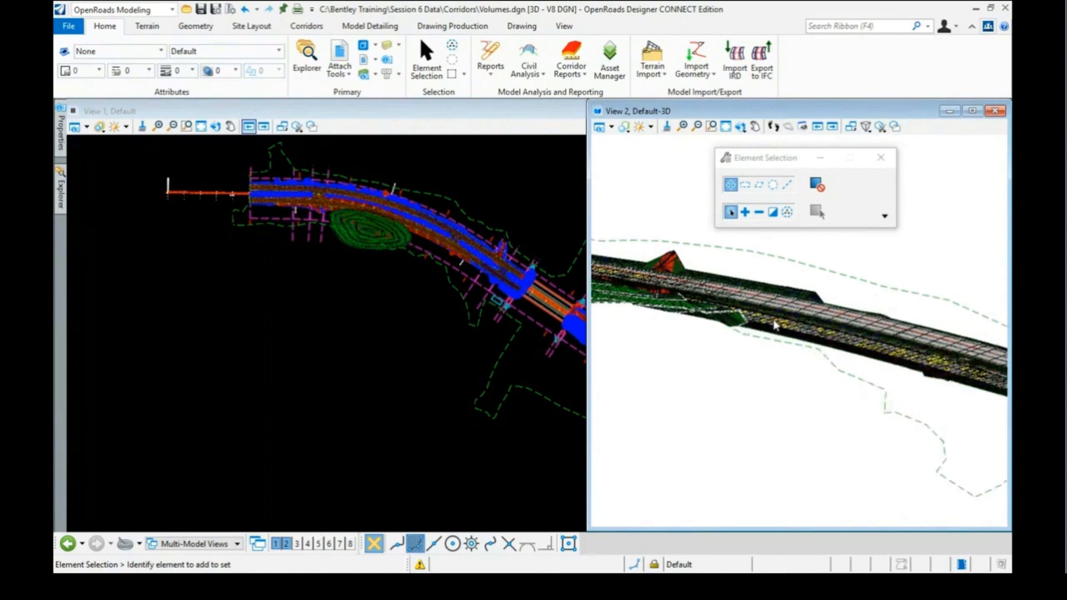
click(710, 127)
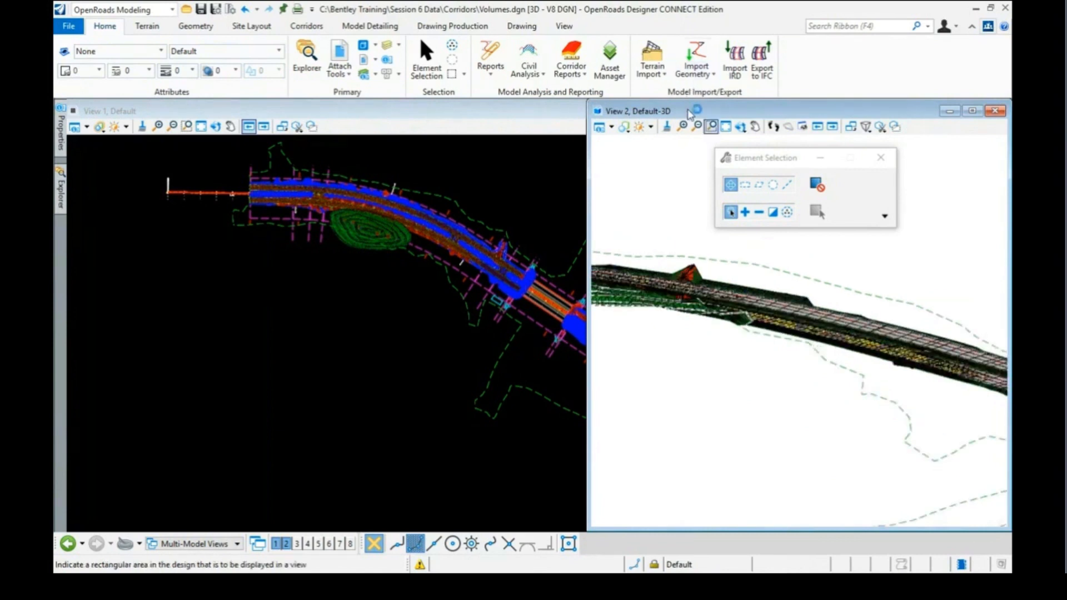
click(343, 51)
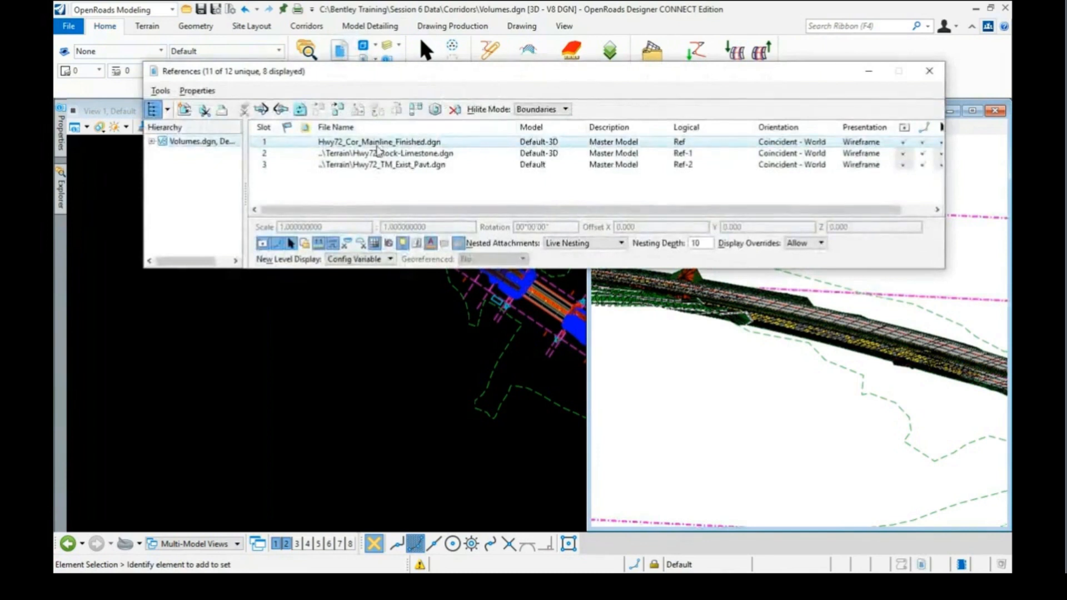
shift+click(373, 165)
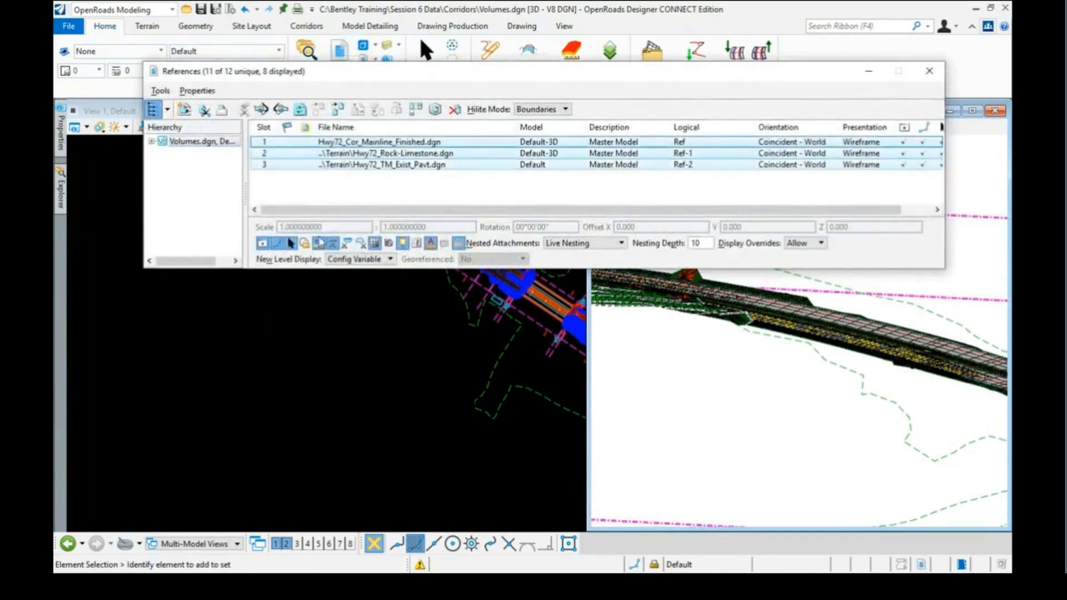
click(262, 244)
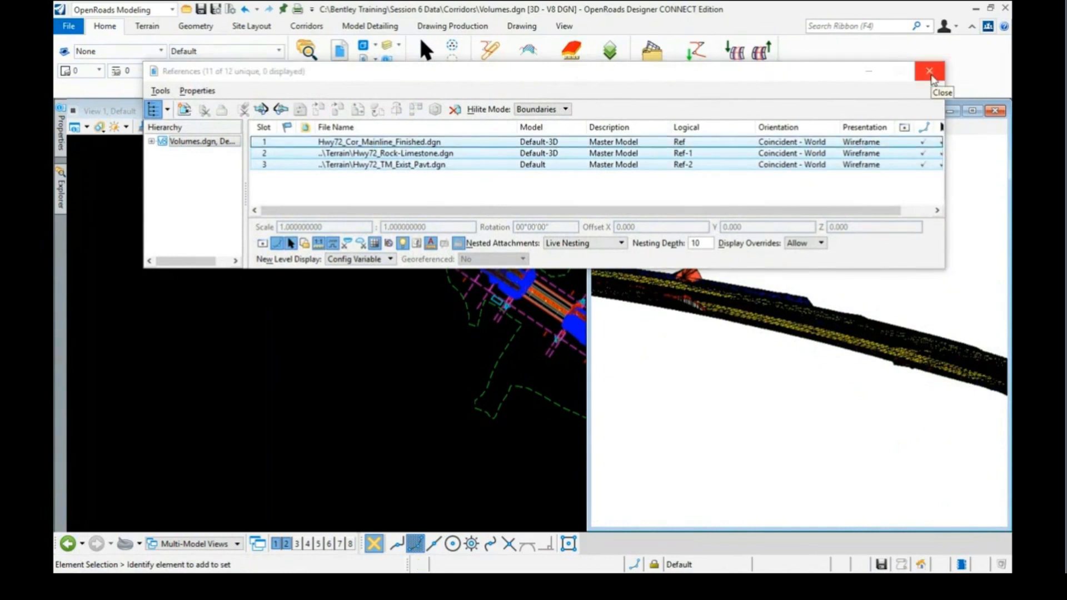
click(930, 74)
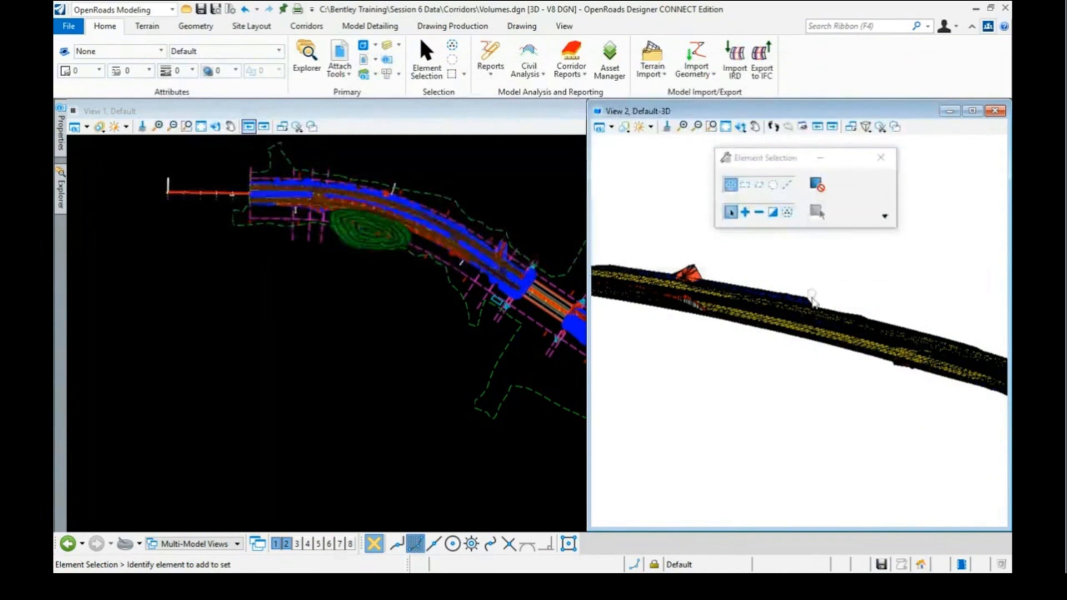
- Examine the cut, fill and rock volume meshes around the side road in the 3D model and select the cut mesh to review its properties
shift+middle_drag(788, 292, 741, 293)
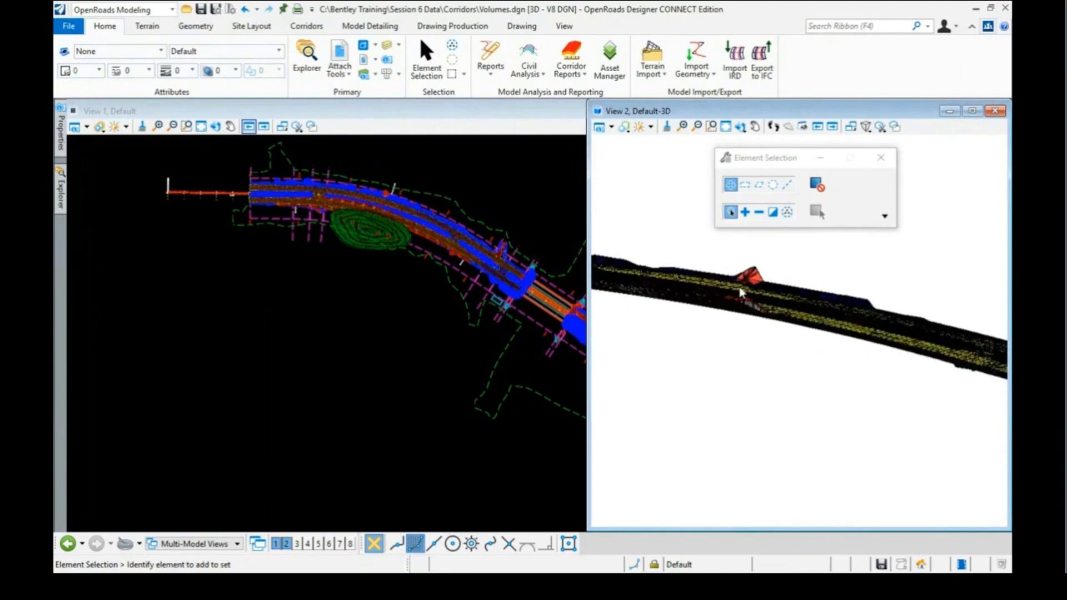
scroll(742, 293, up, 1)
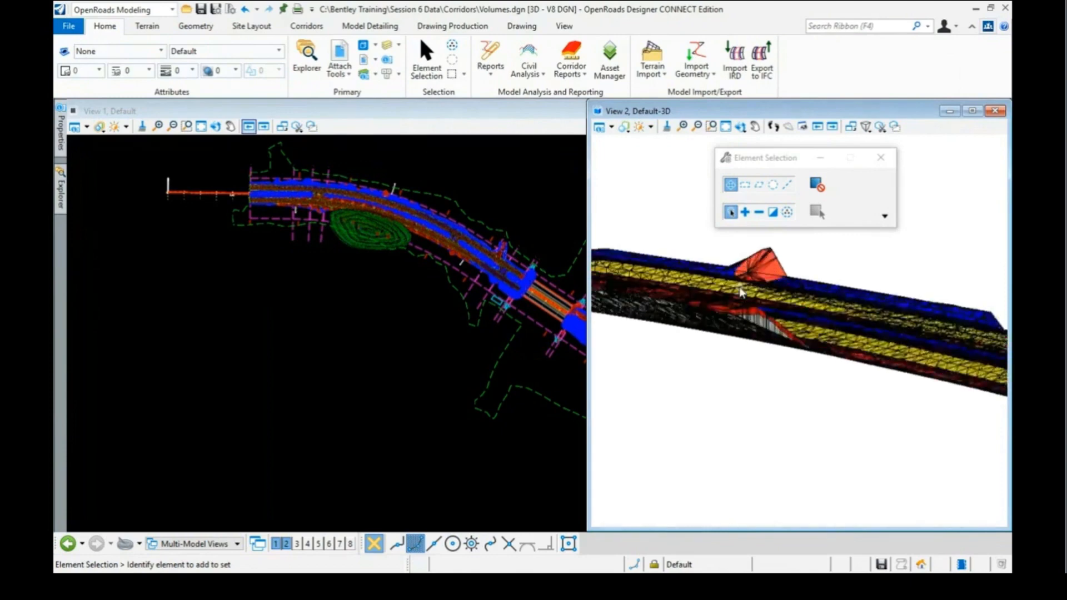
scroll(742, 293, up, 4)
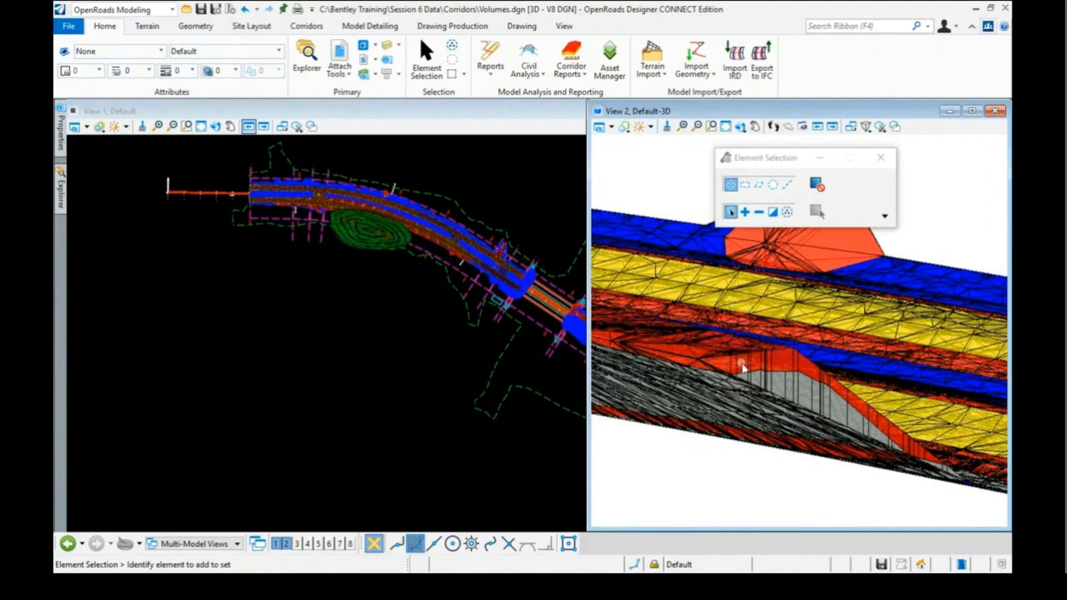
scroll(743, 368, up, 1)
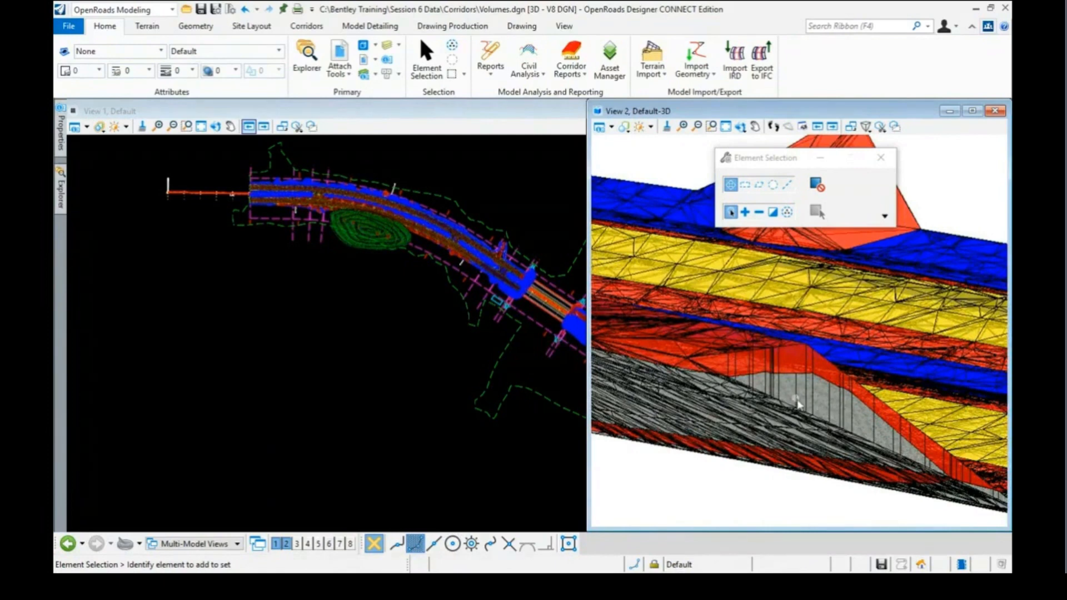
scroll(758, 384, down, 2)
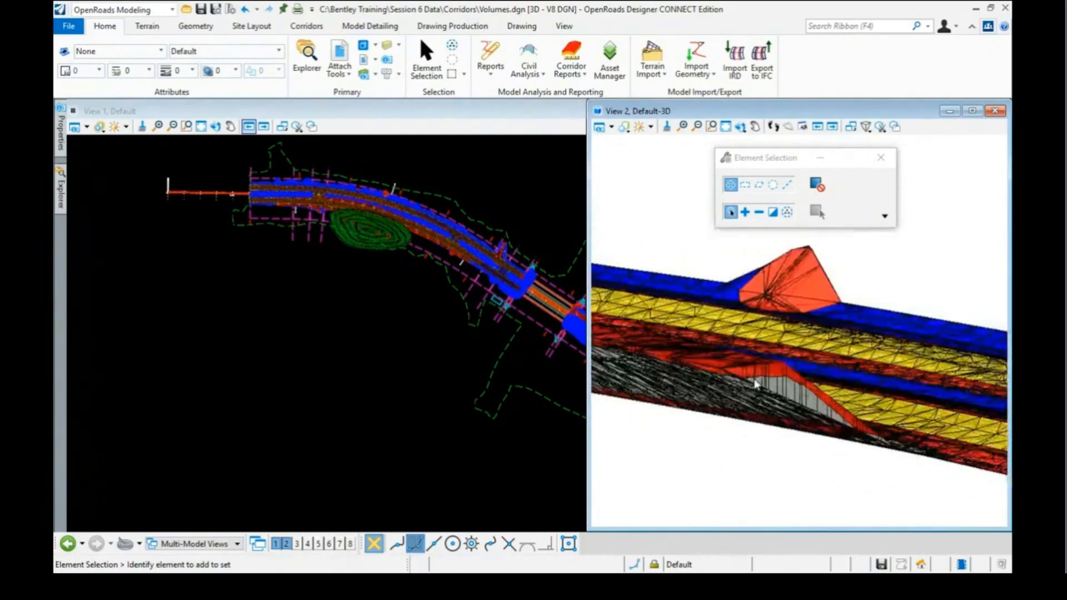
scroll(755, 383, down, 1)
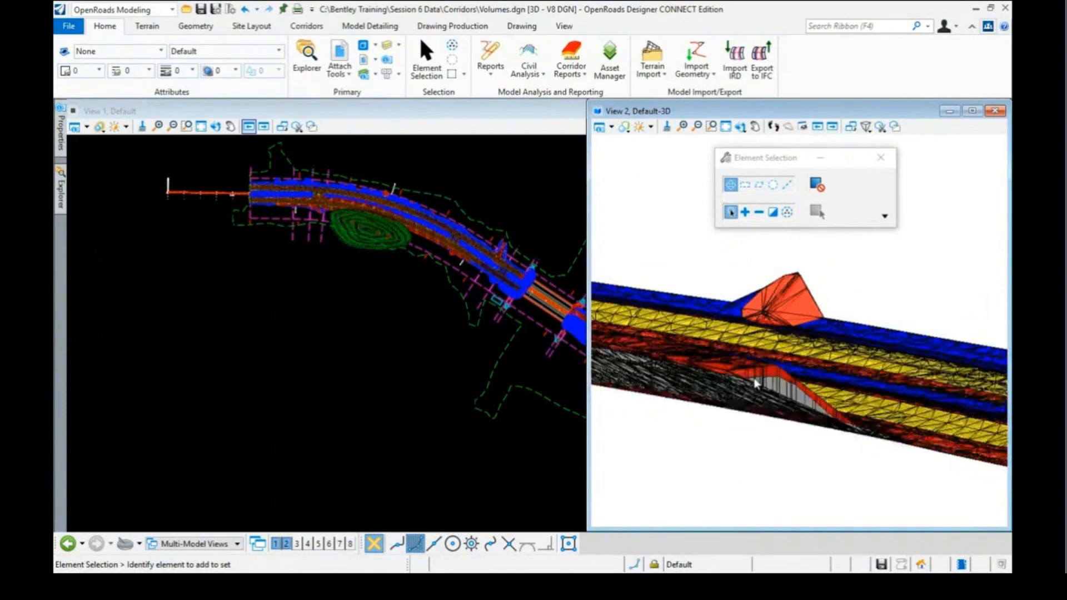
scroll(755, 383, down, 2)
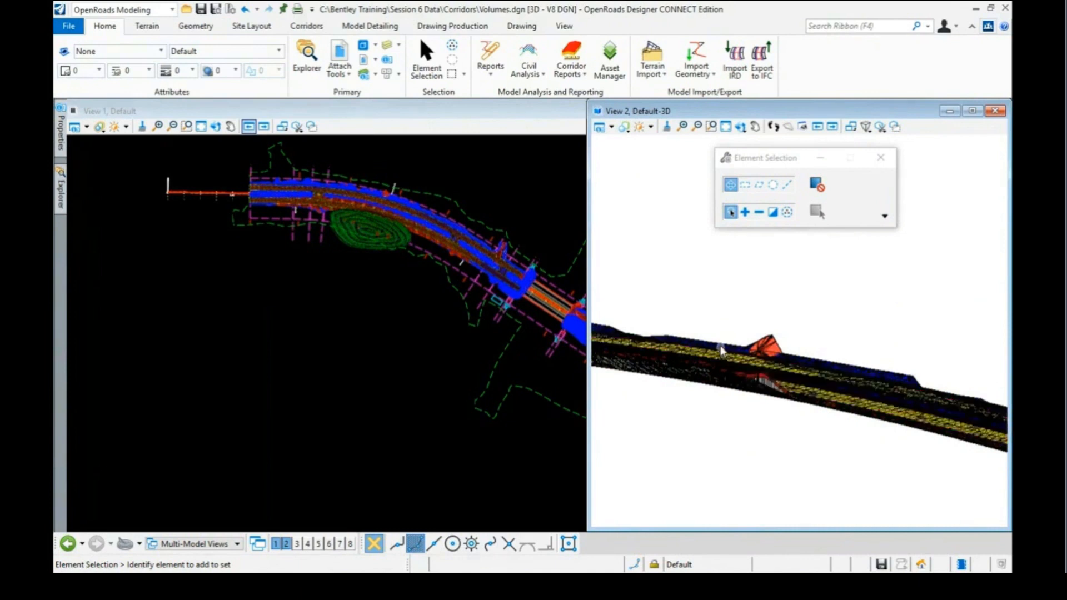
click(693, 356)
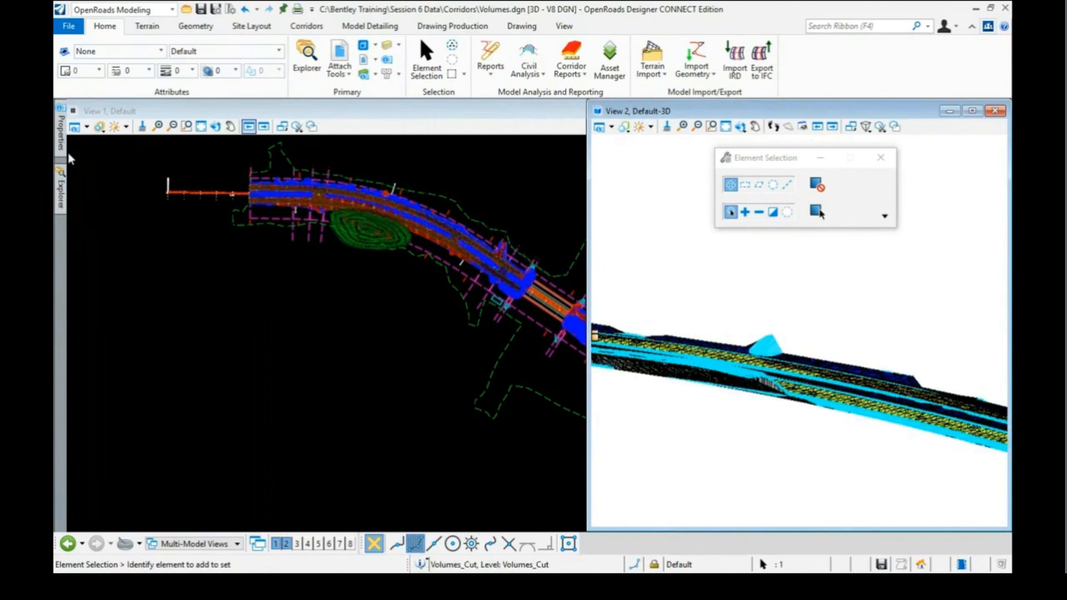
mouse_move(60, 129)
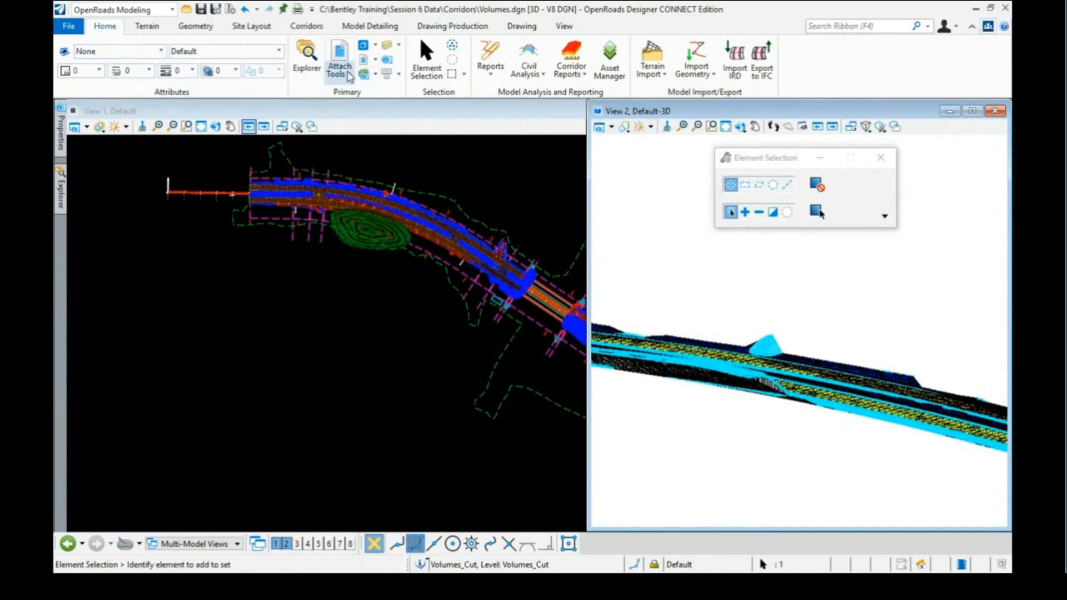
- Turn the display of all three references in the 3D model back on
click(347, 72)
click(355, 94)
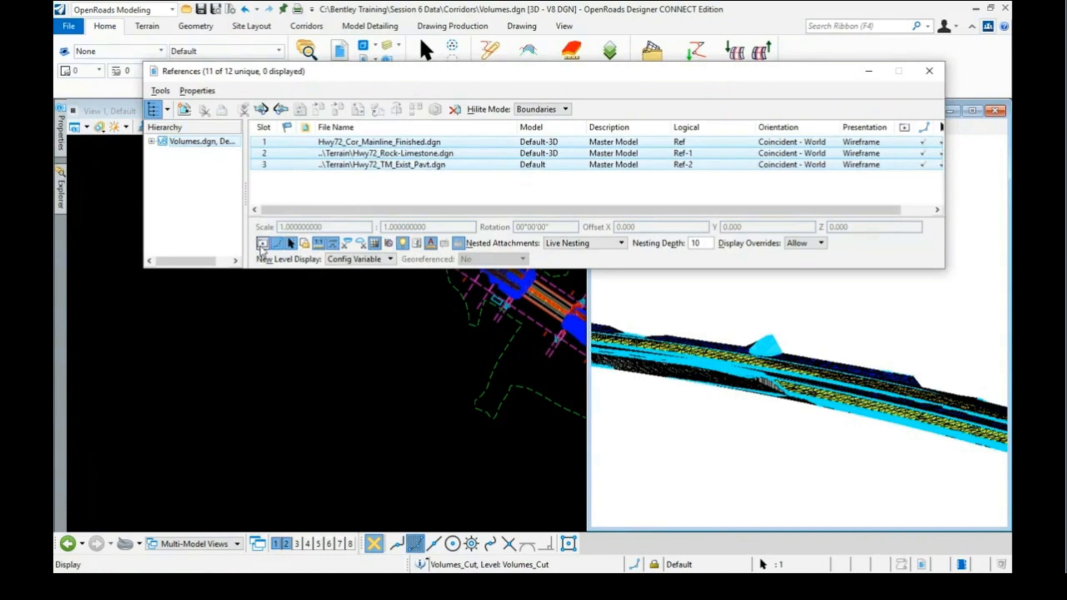
click(262, 243)
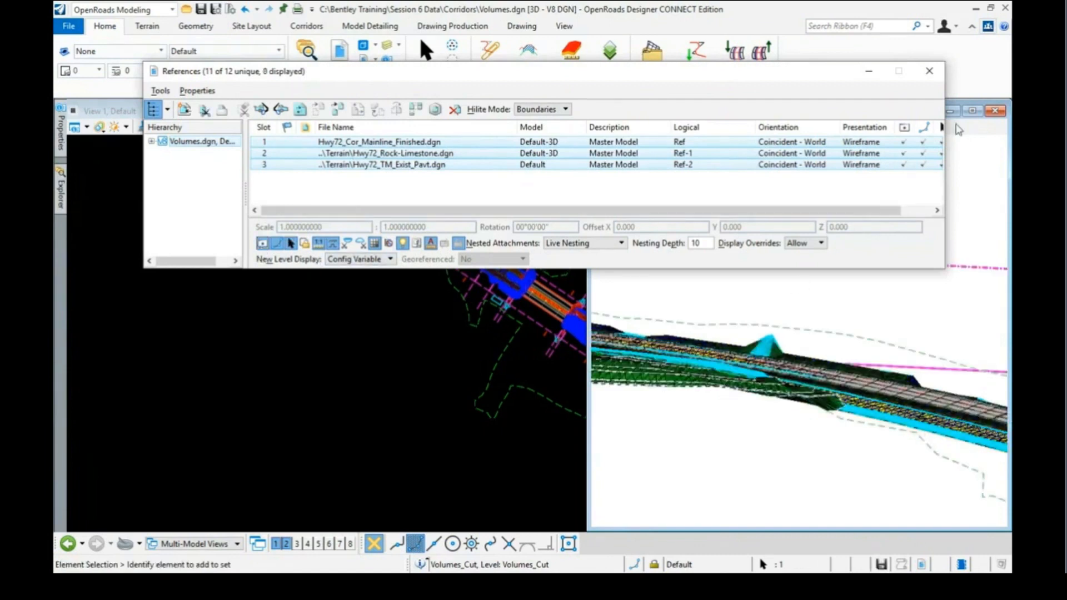
click(929, 71)
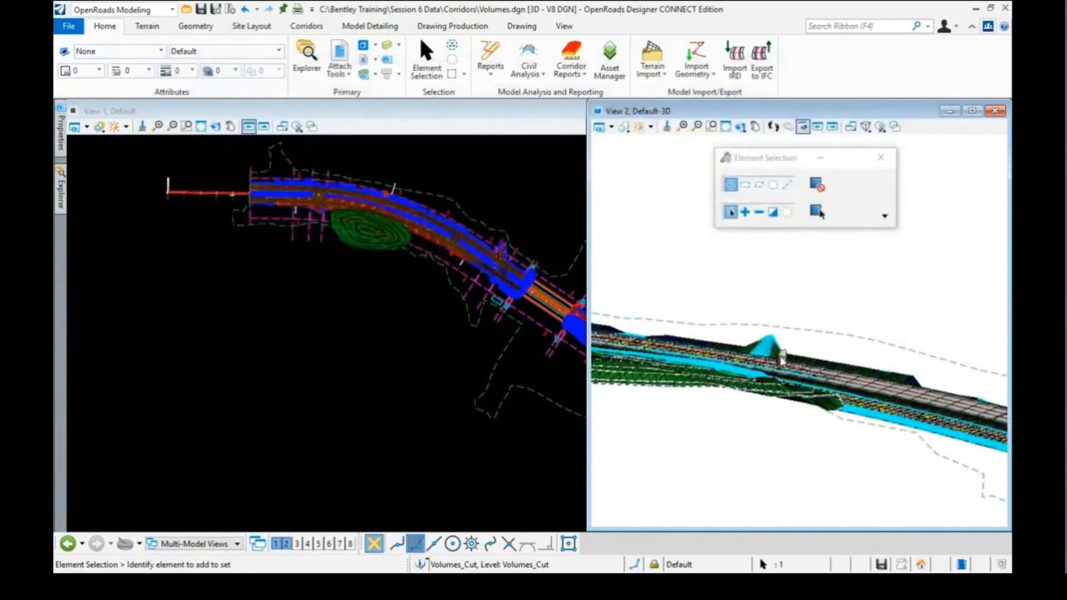
- Open a dynamic cross section of the HWY 72 corridor in View 3, advance to station 505+25, and clear the view for reading
click(413, 155)
click(307, 29)
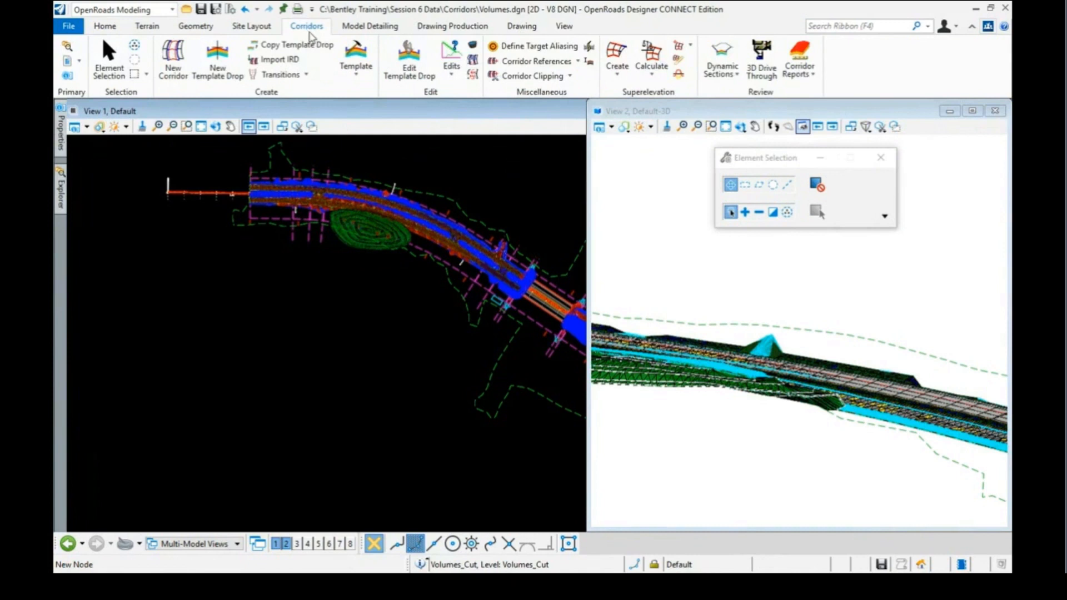
click(723, 56)
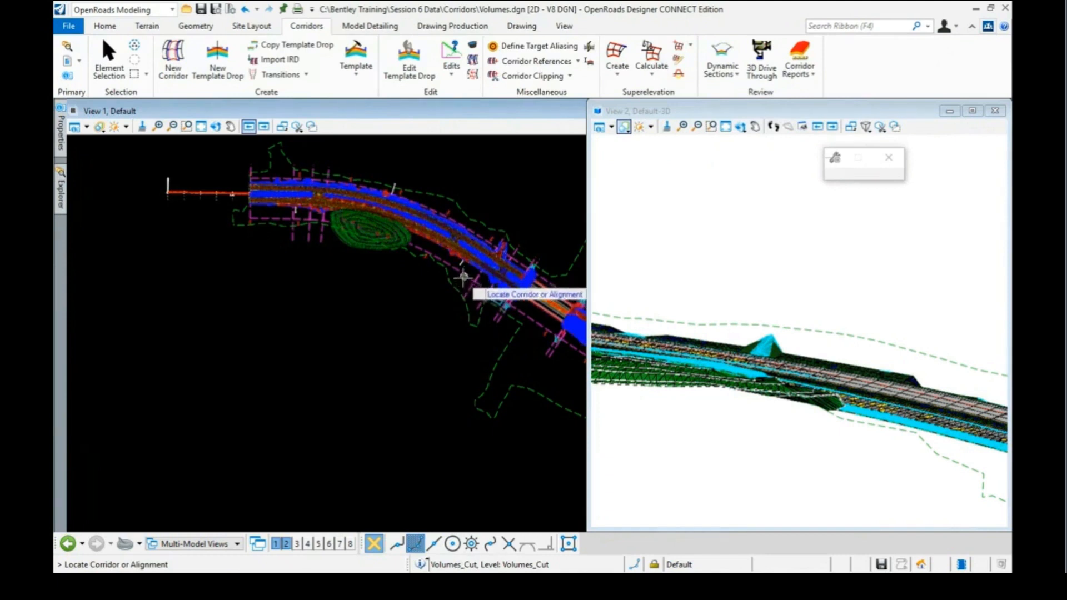
click(465, 275)
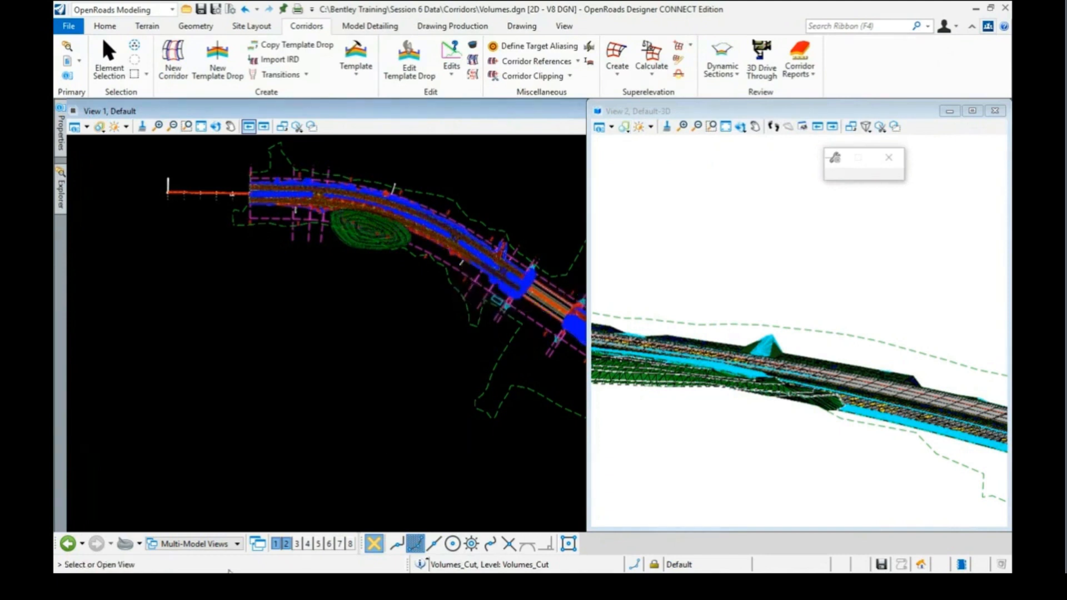
click(297, 543)
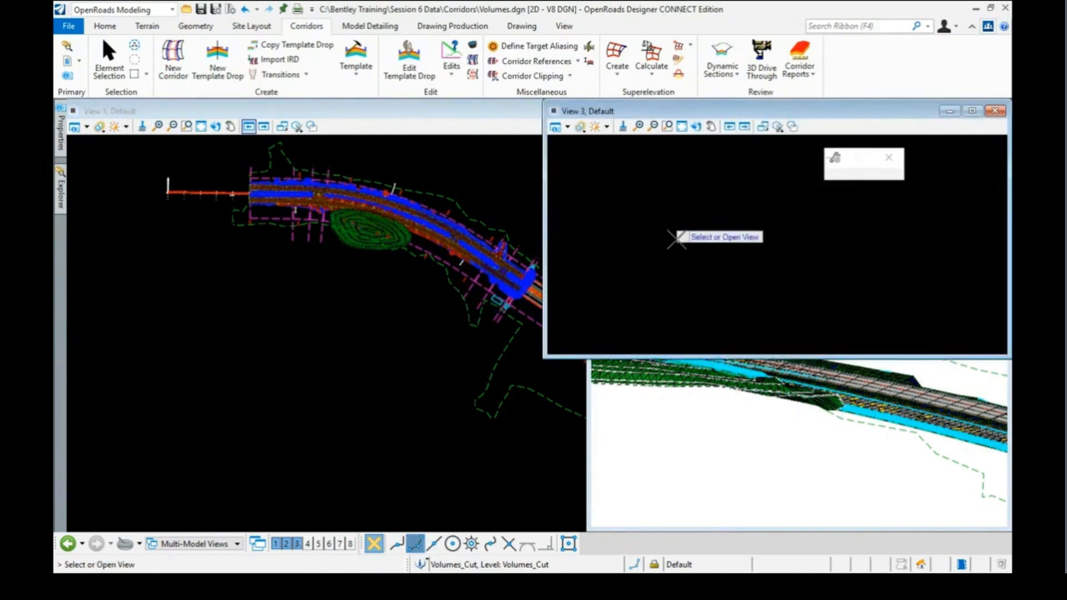
click(660, 241)
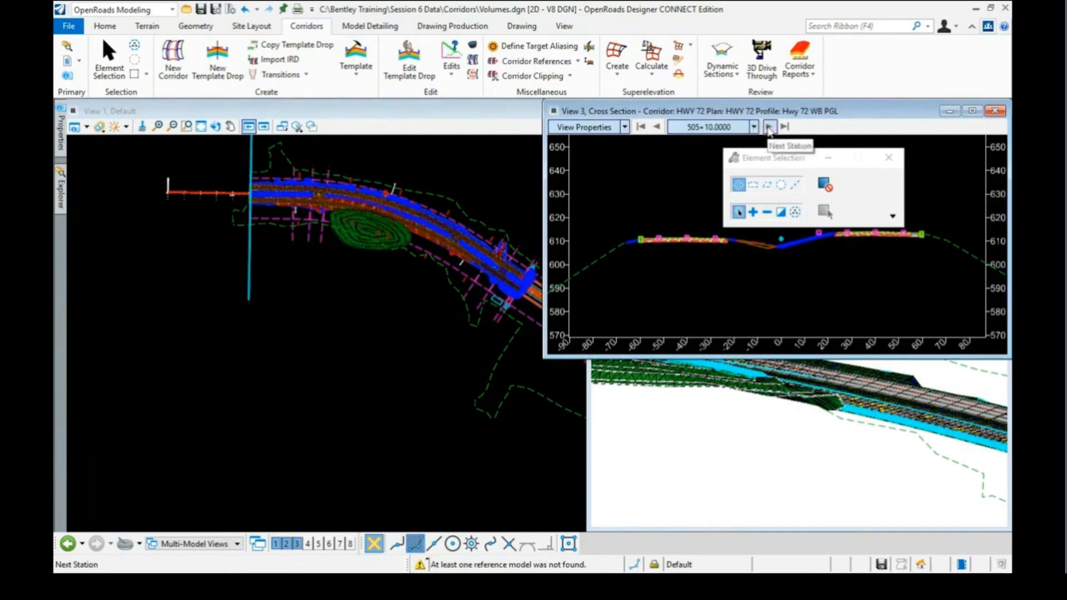
click(769, 128)
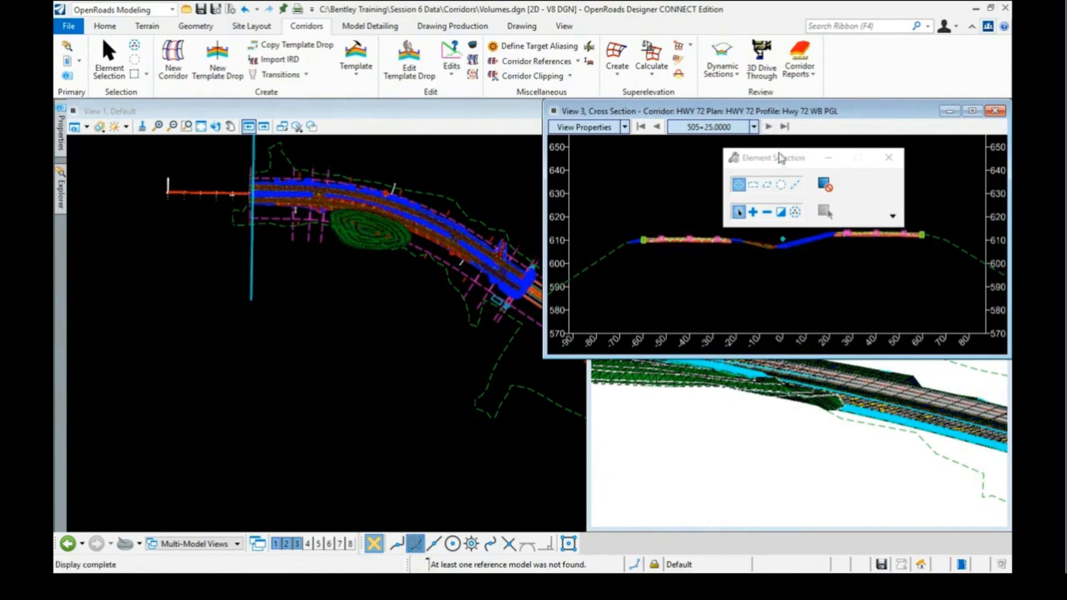
drag(780, 160, 822, 462)
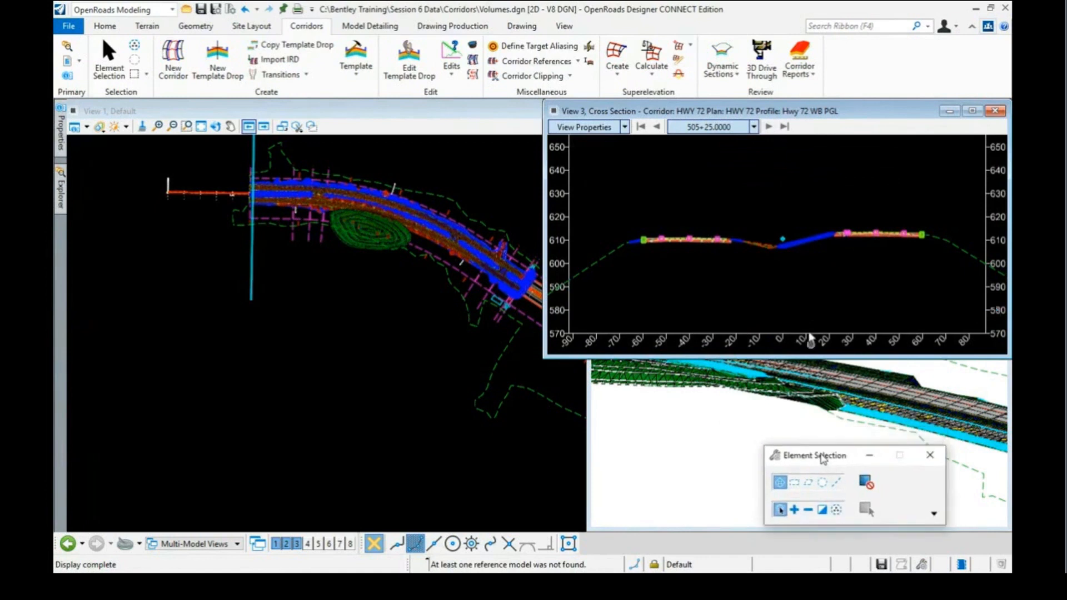
- Examine the cut and fill areas in the median and under the left pavement in the cross section at station 505+25
scroll(801, 248, up, 4)
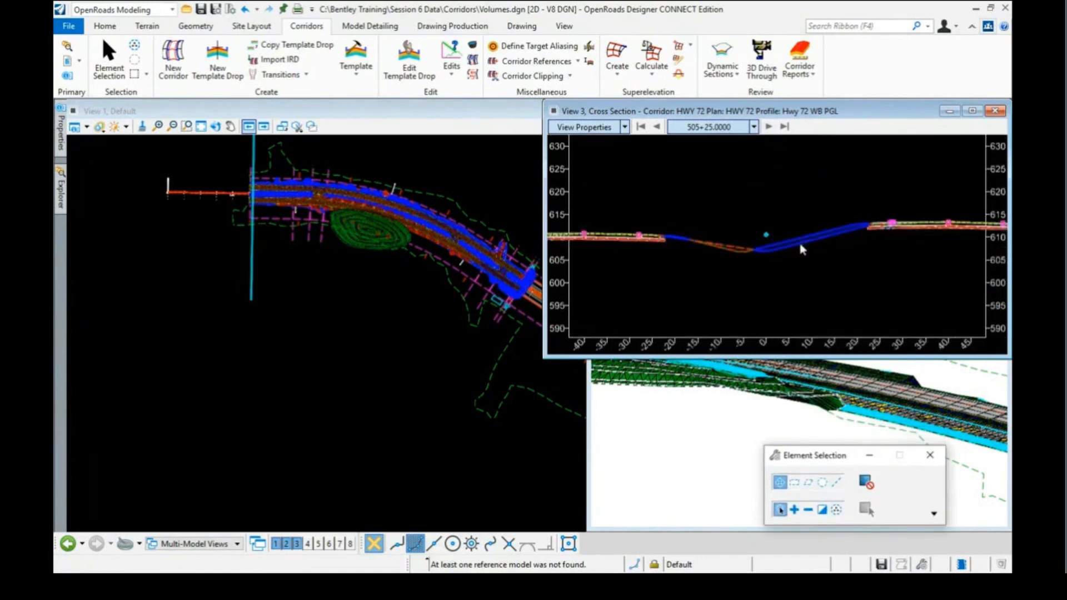
mouse_move(731, 254)
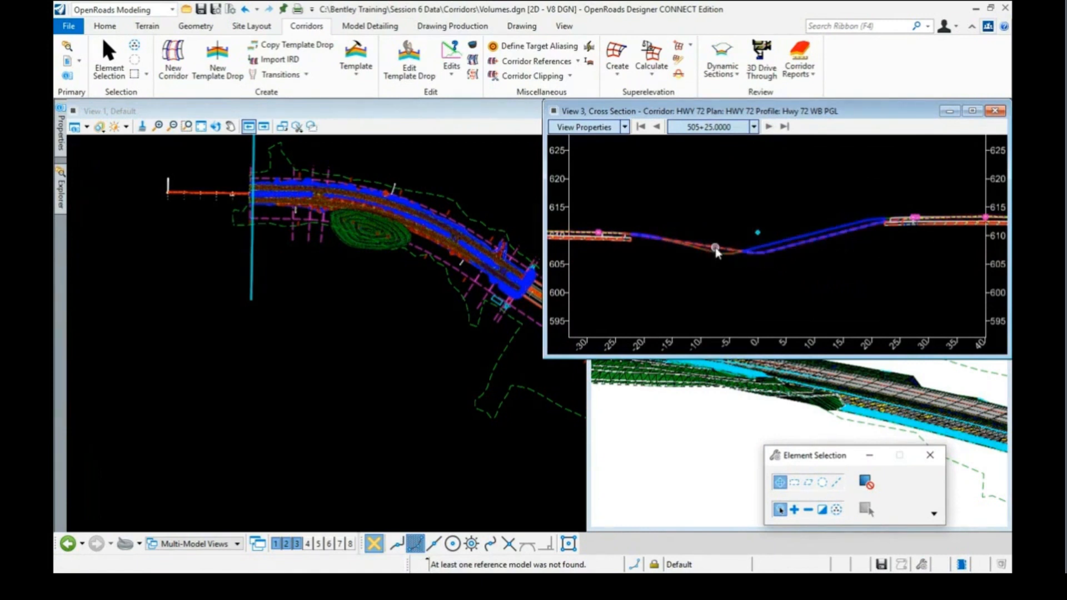
scroll(711, 250, down, 2)
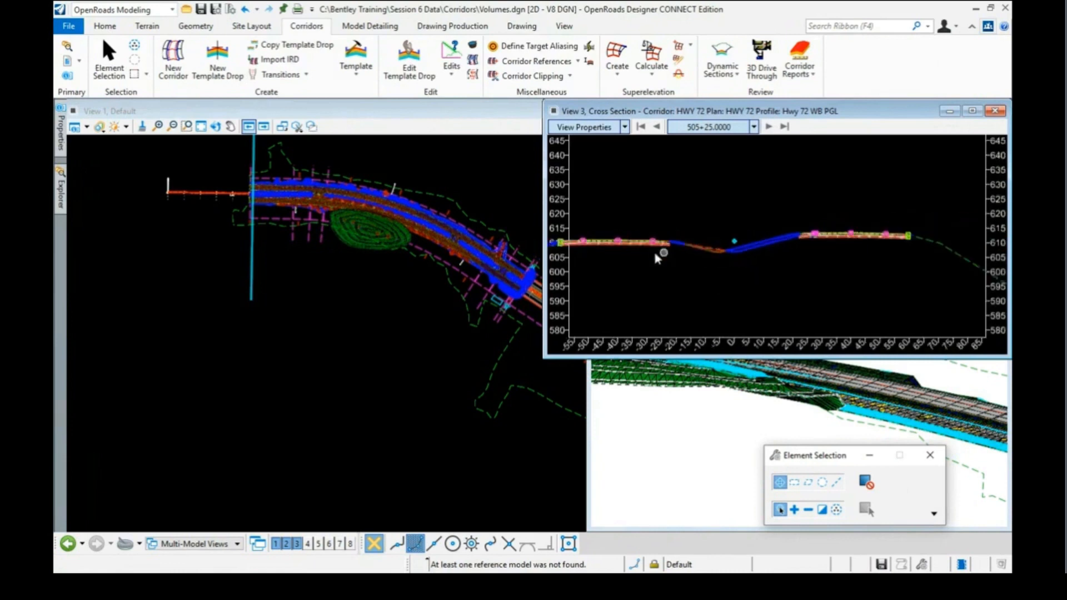
scroll(661, 253, up, 4)
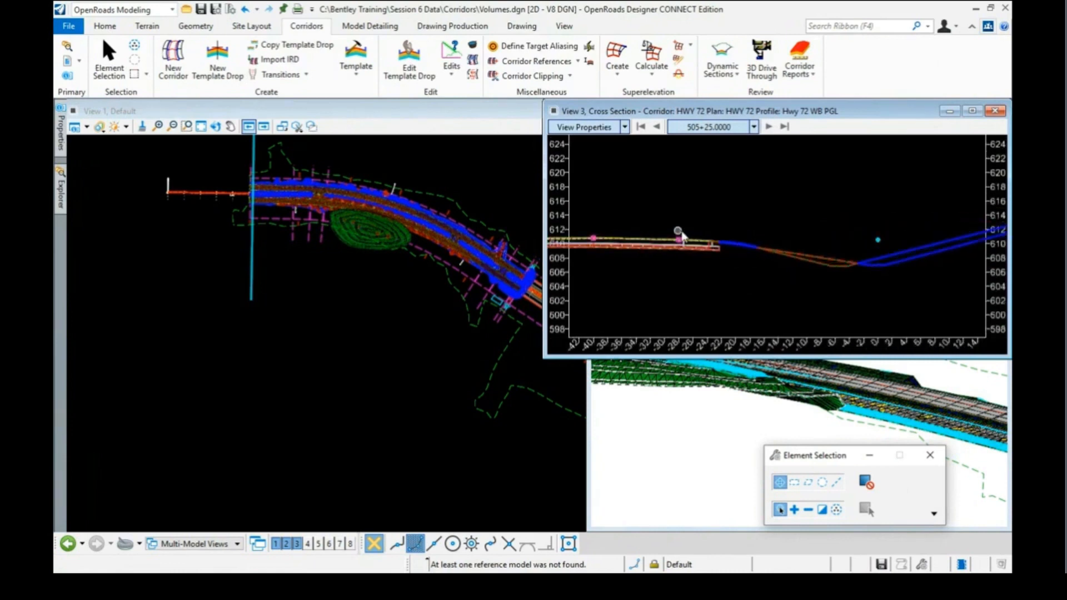
scroll(633, 249, down, 1)
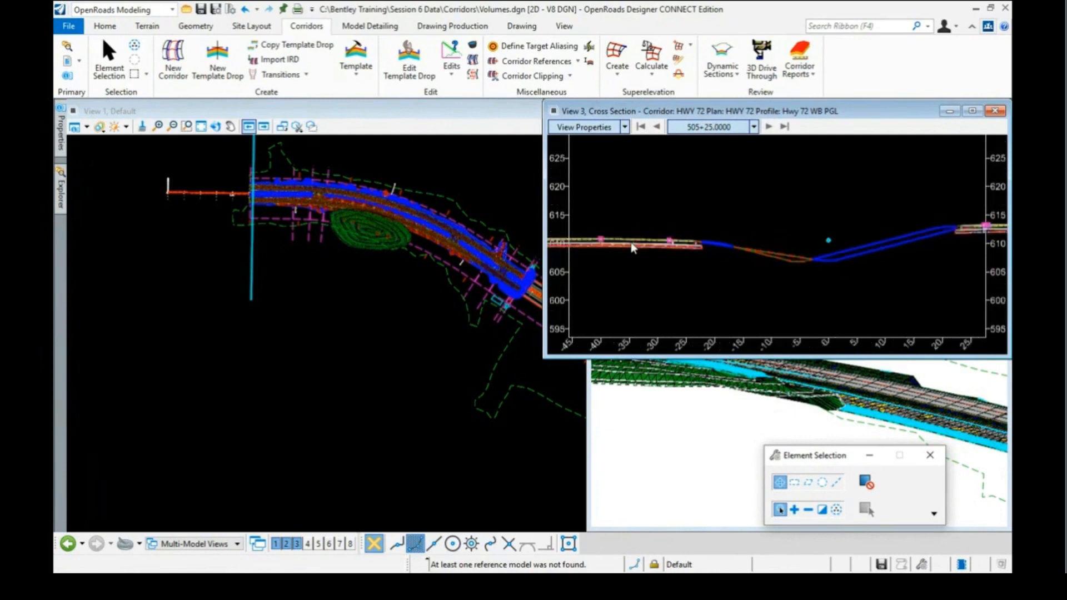
scroll(634, 248, down, 3)
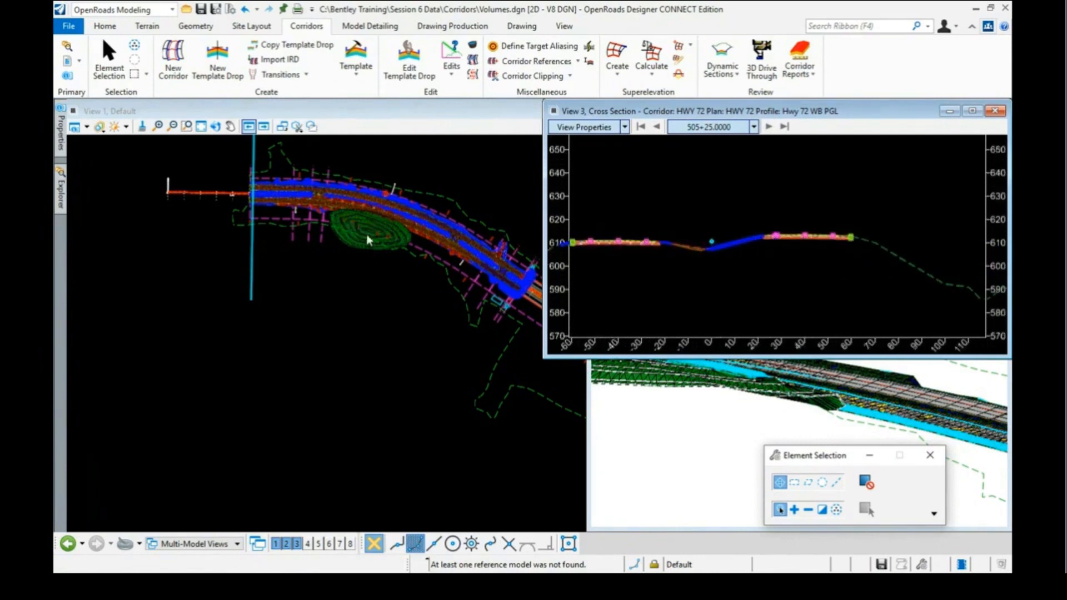
- Locate the cross section by datapoint in plan at about station 513+02, through the green contoured area, and examine its rock and cut slopes
right_click(727, 198)
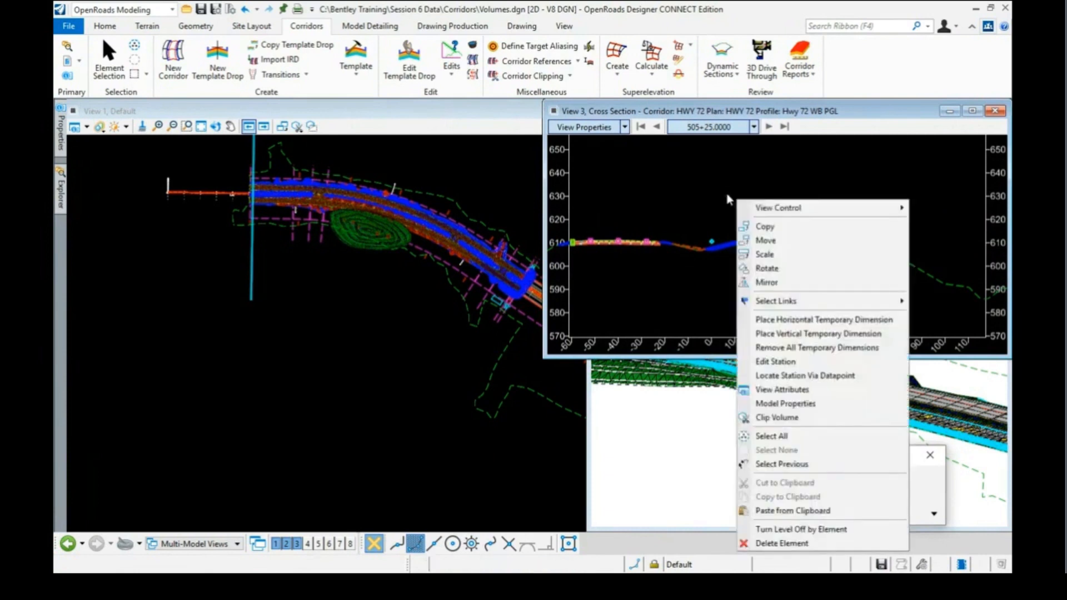
mouse_move(758, 212)
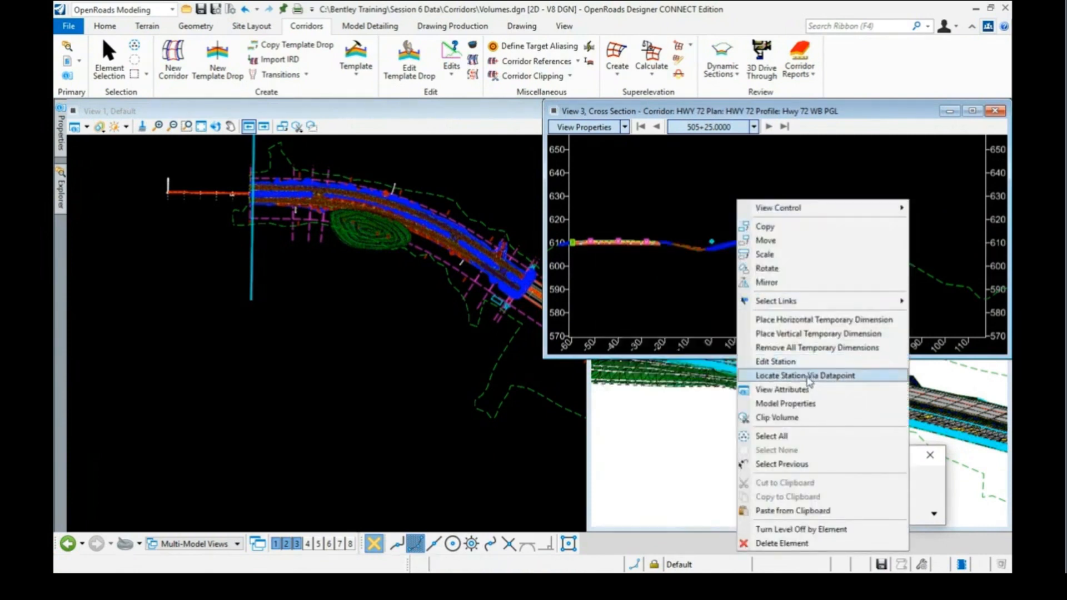
click(807, 376)
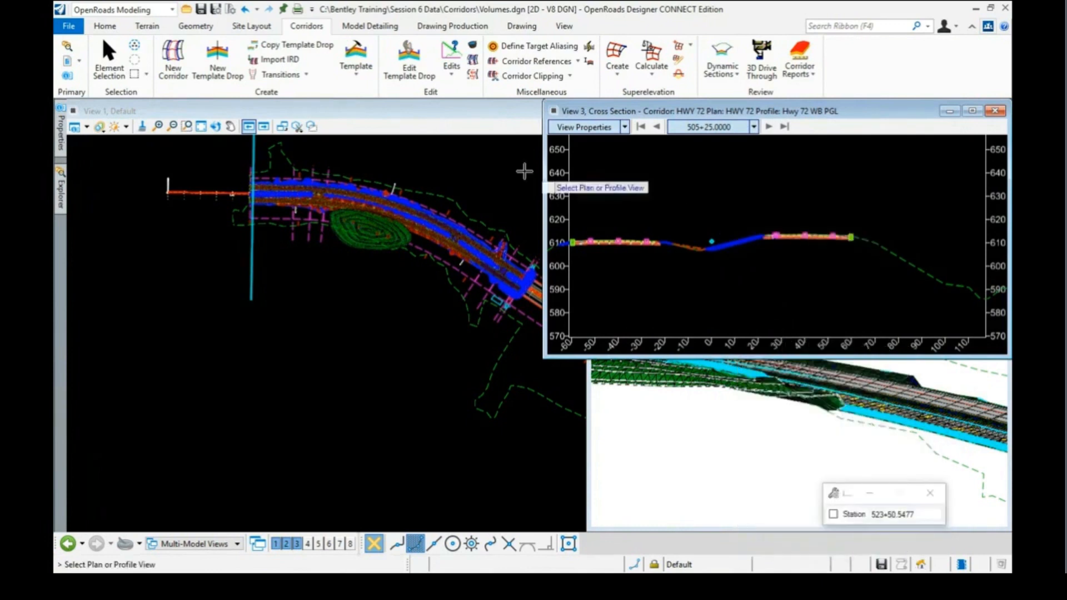
click(397, 164)
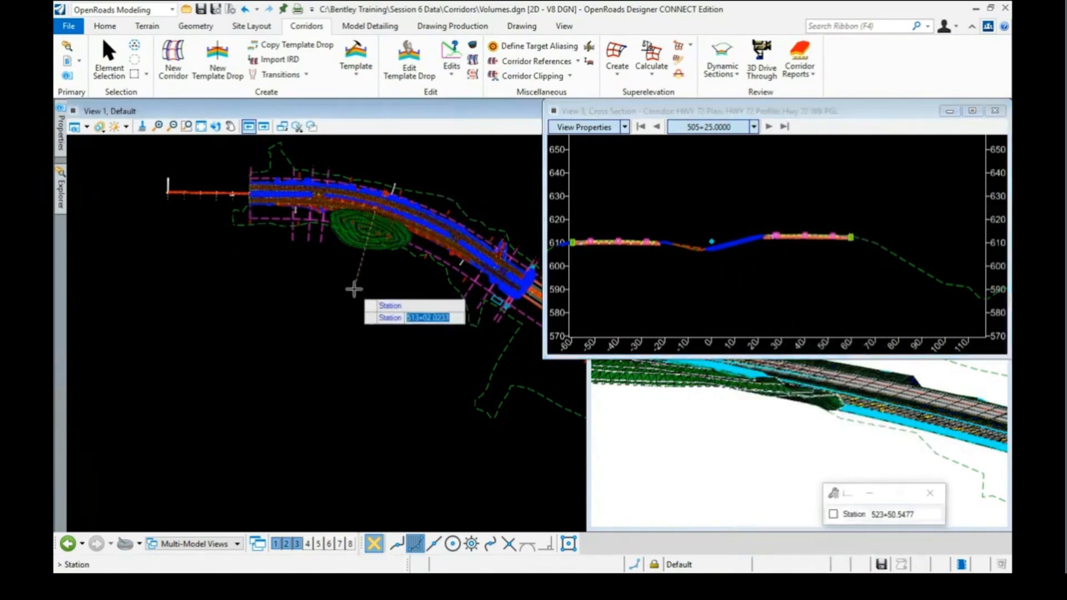
click(354, 289)
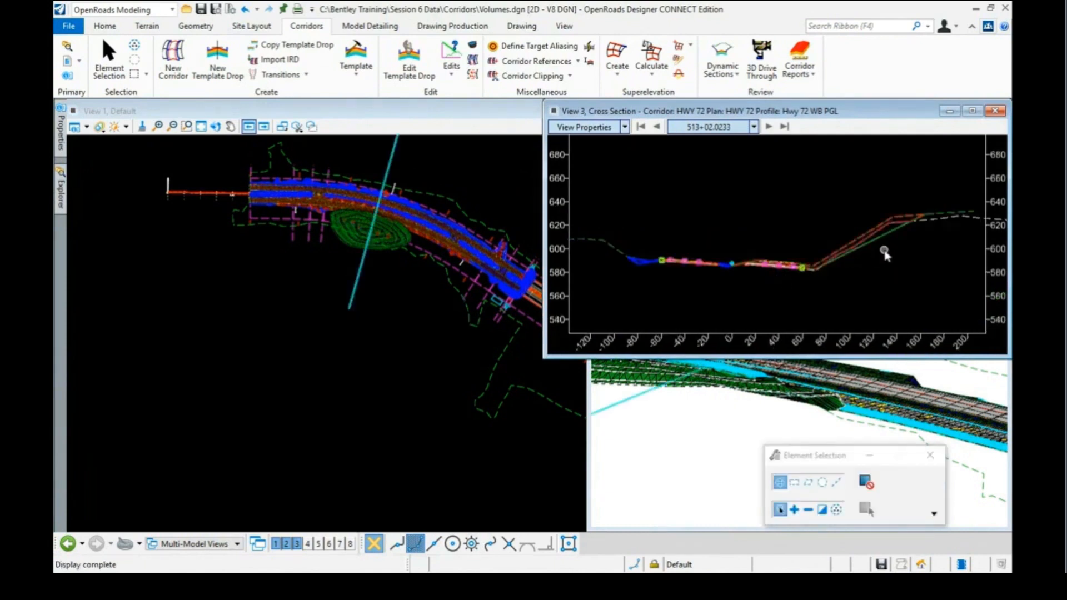
scroll(881, 253, up, 2)
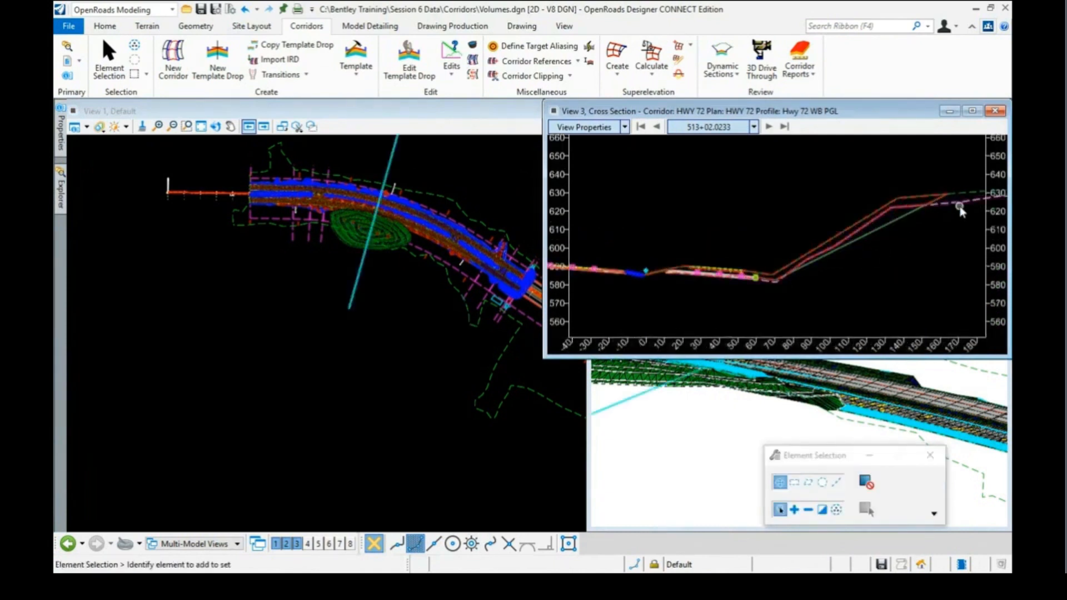
mouse_move(960, 210)
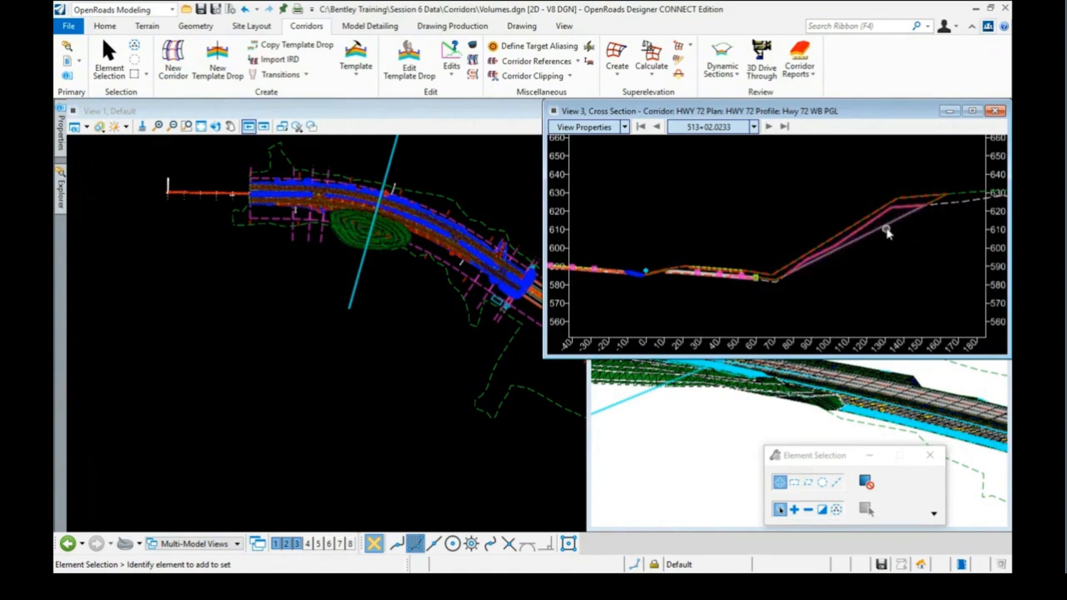
mouse_move(887, 226)
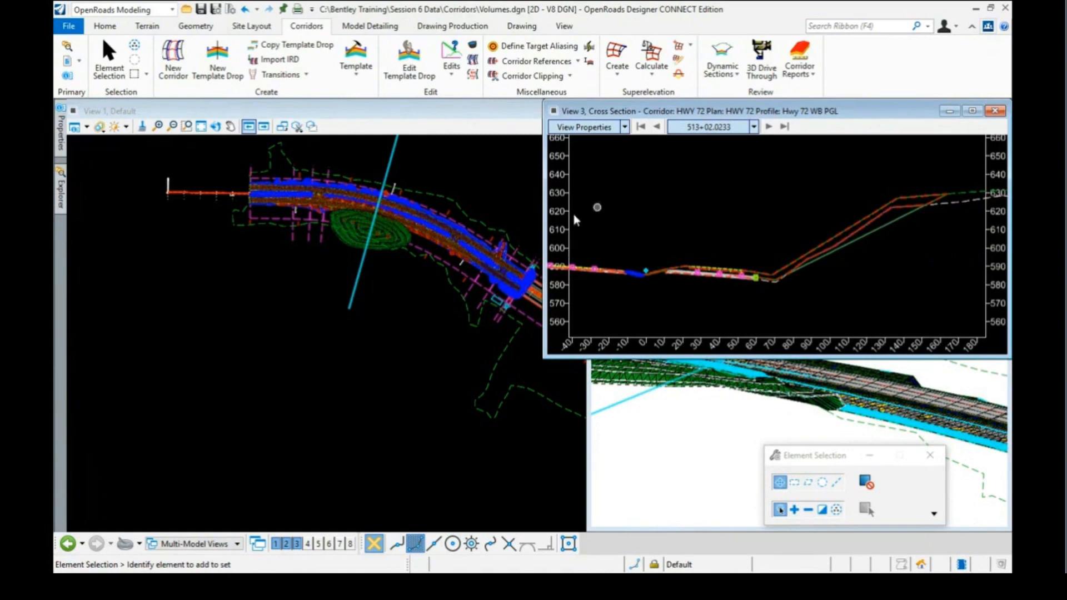
- Locate the cross section by datapoint at about station 520+84, near the side road, and examine the volumes across both roadways and the median
right_click(648, 214)
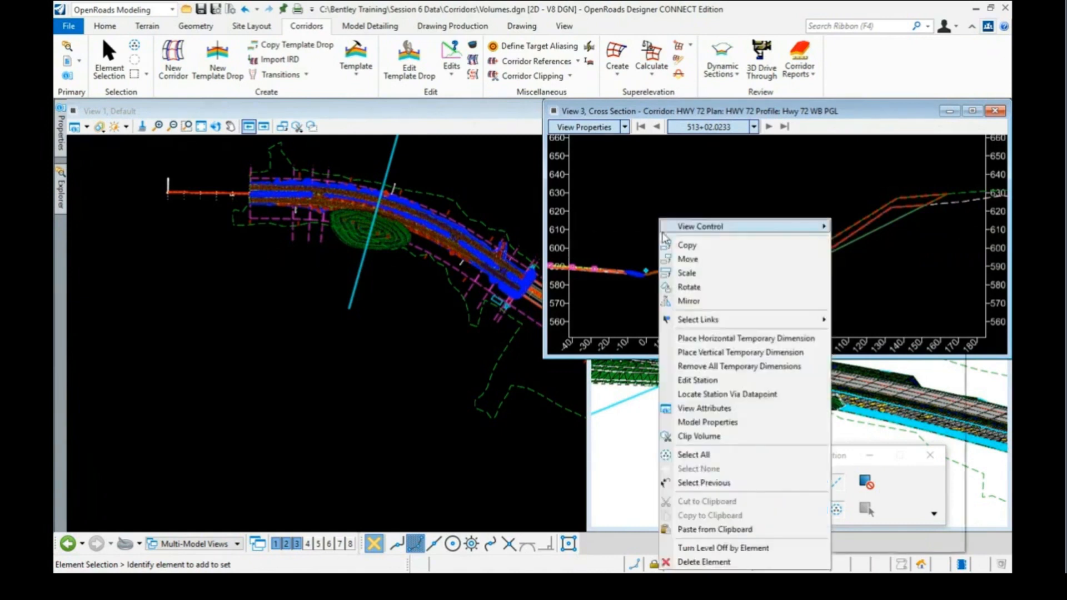
click(720, 393)
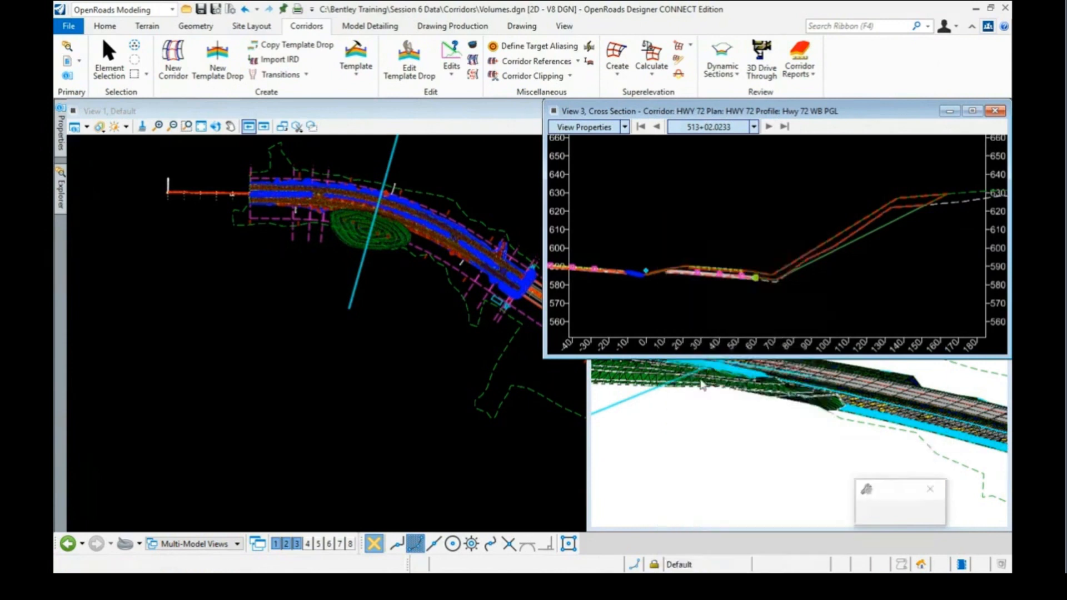
click(515, 220)
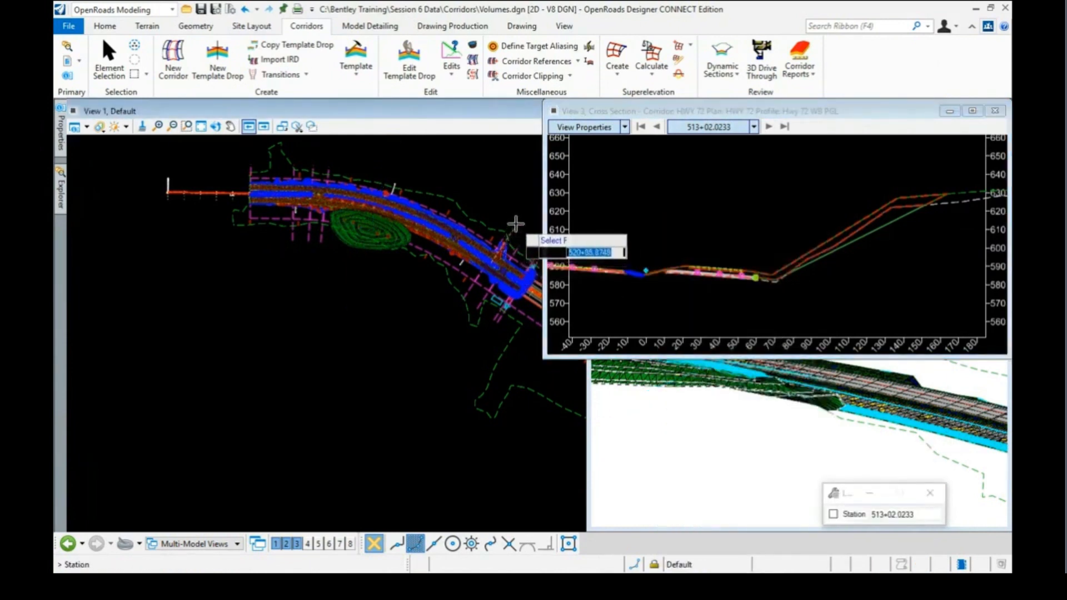
click(515, 224)
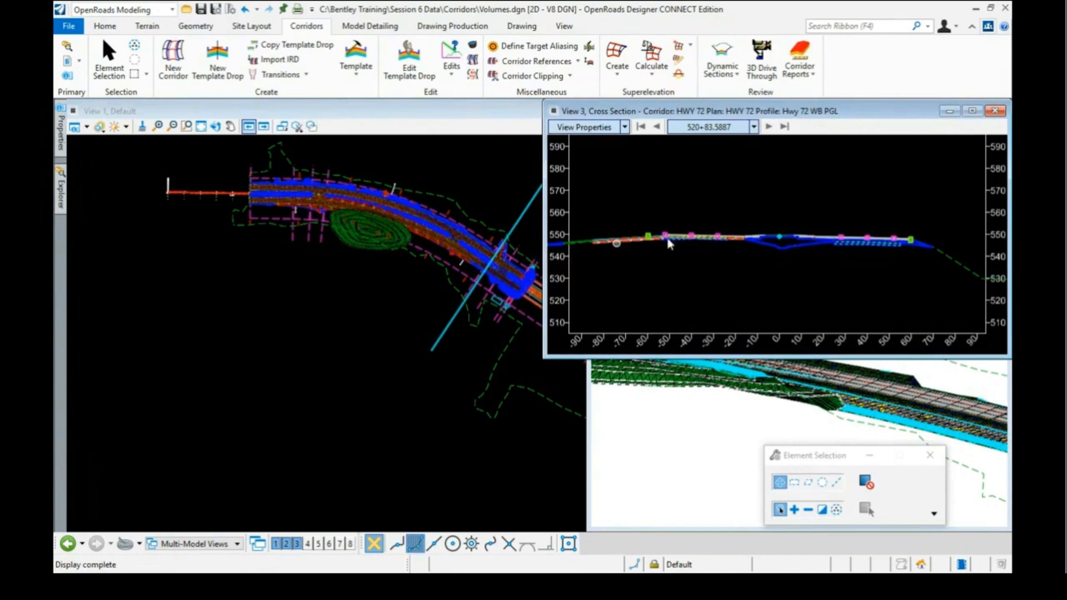
scroll(767, 240, up, 2)
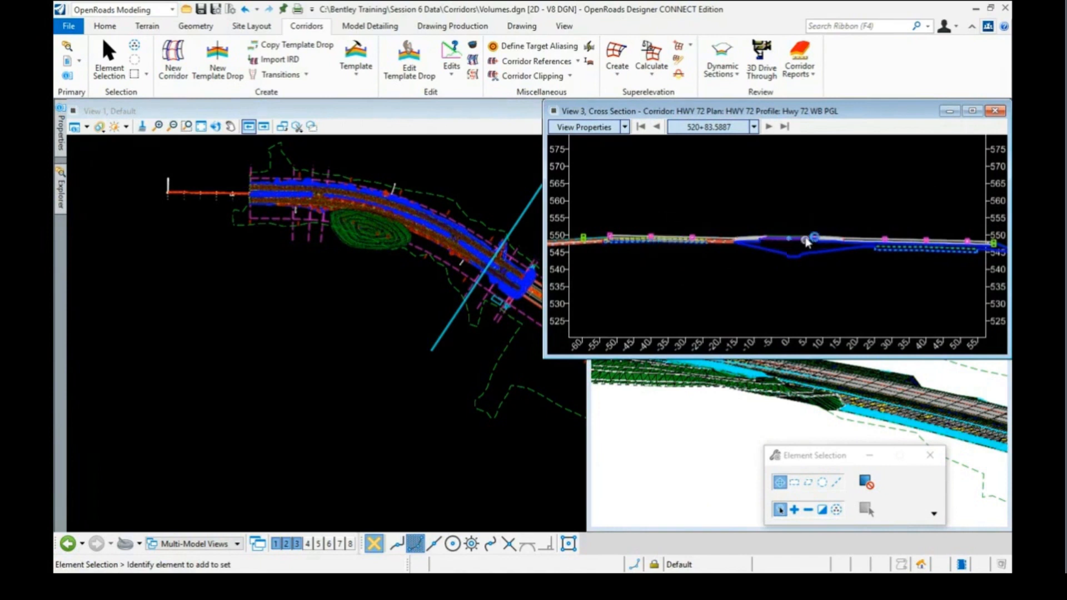
scroll(804, 239, down, 2)
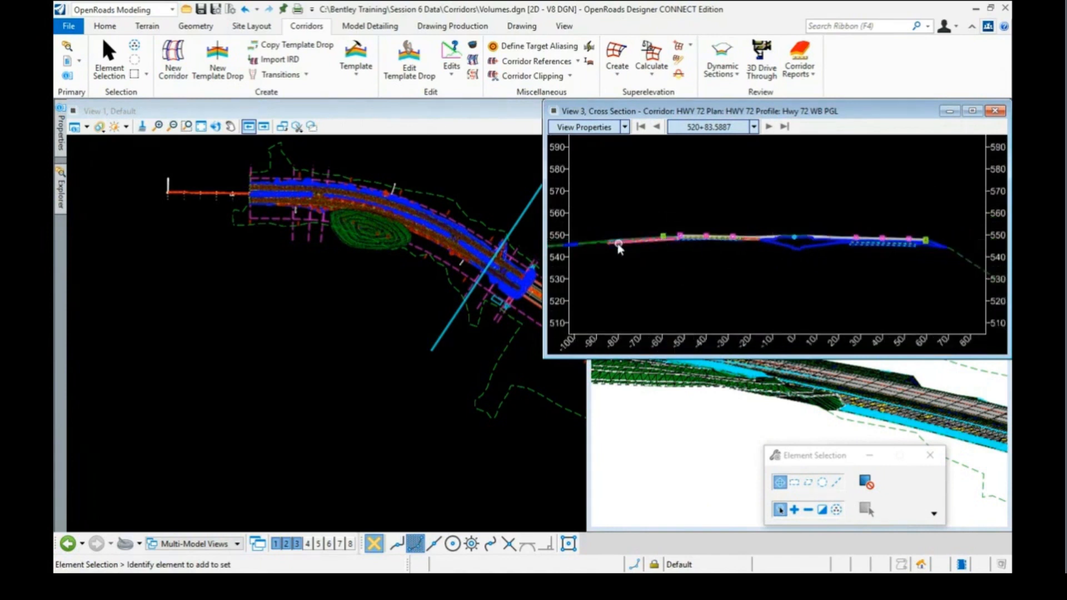
scroll(635, 243, up, 3)
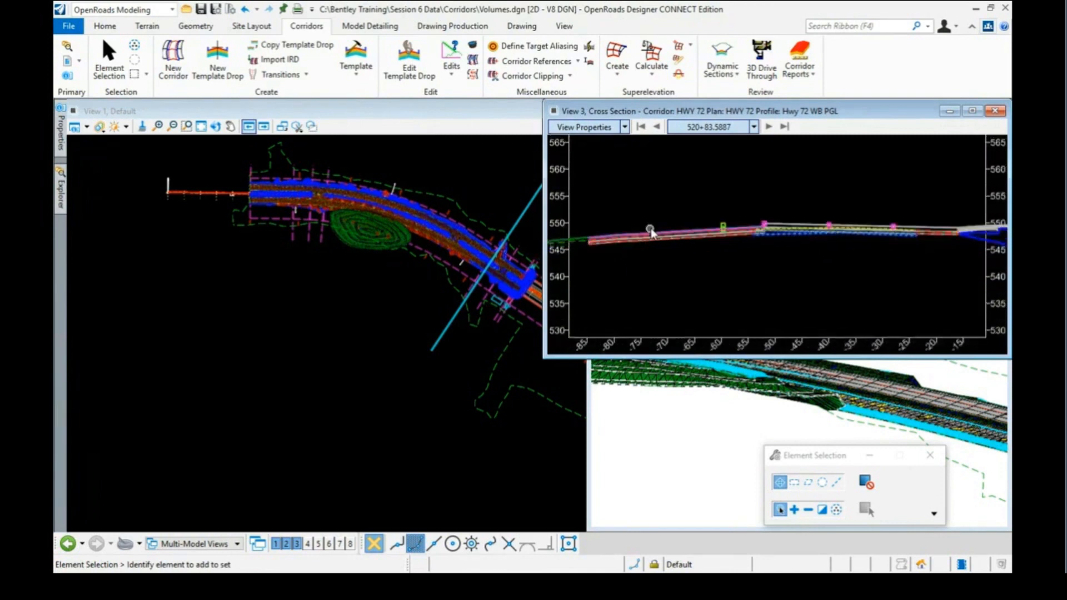
scroll(657, 228, up, 1)
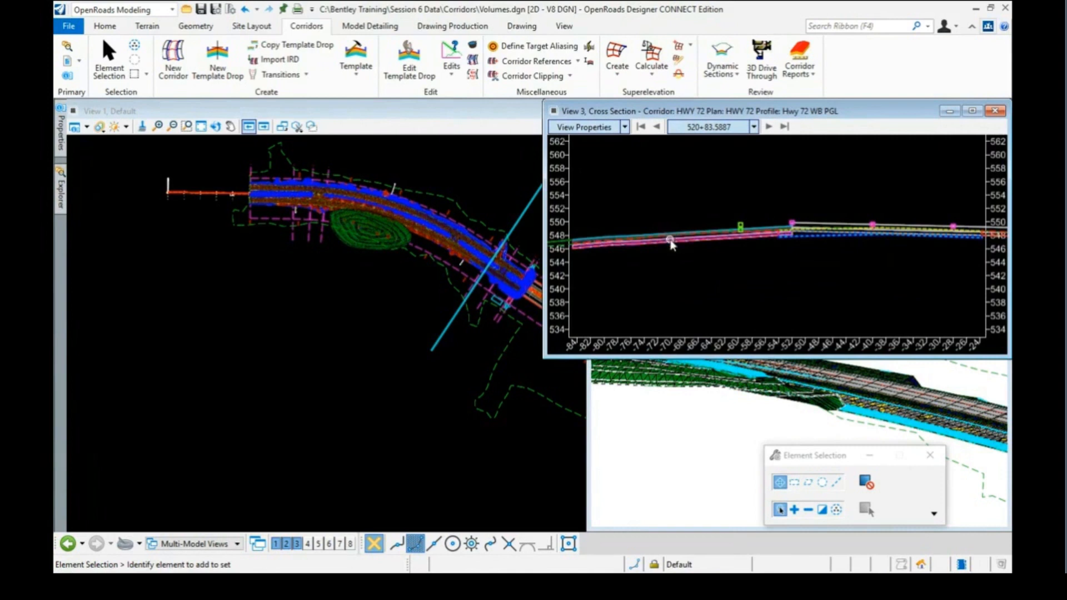
scroll(658, 260, down, 4)
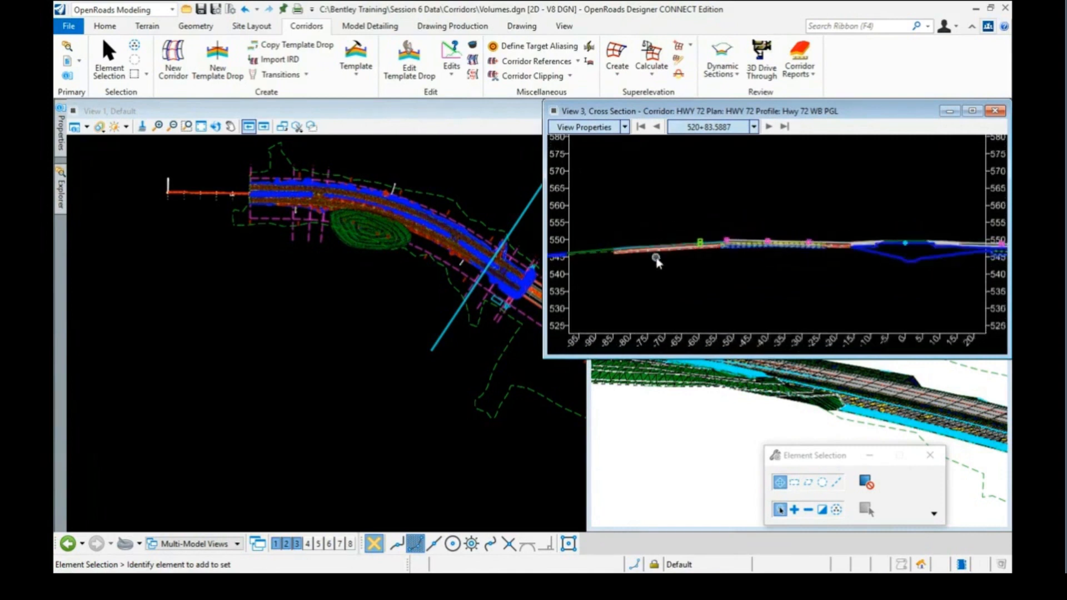
scroll(658, 263, down, 1)
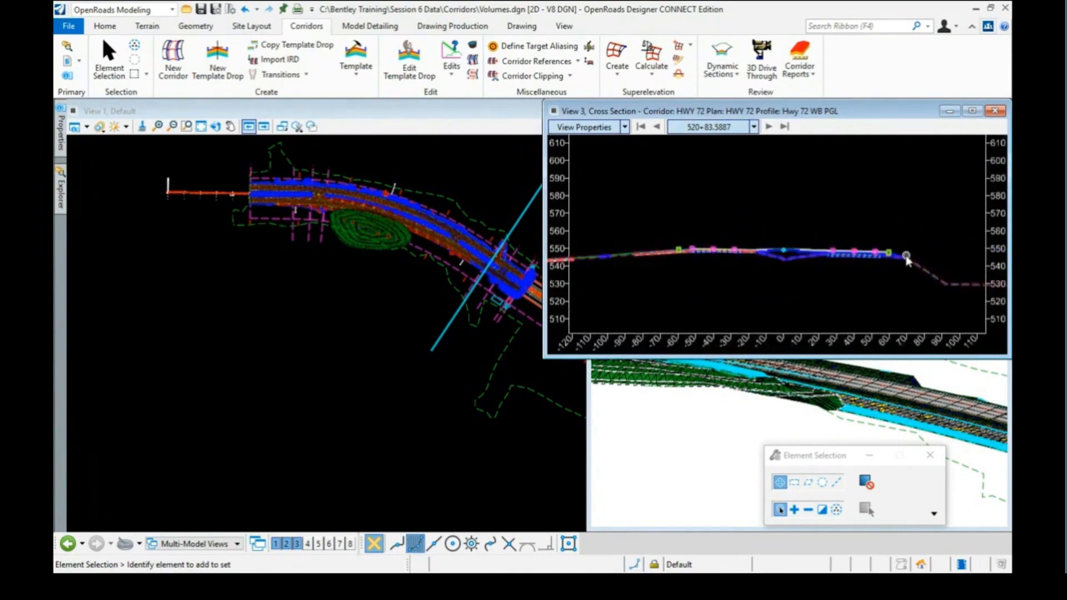
scroll(904, 260, up, 2)
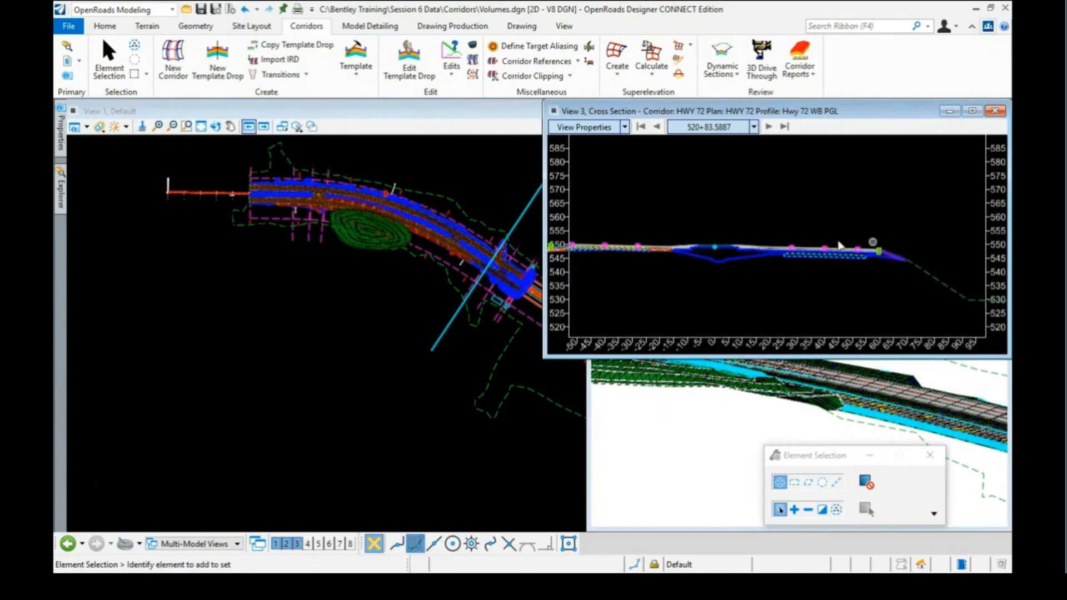
- Locate the cross section by datapoint at about station 523+40, at the bridge, and examine the fill volume beneath the decks
right_click(711, 183)
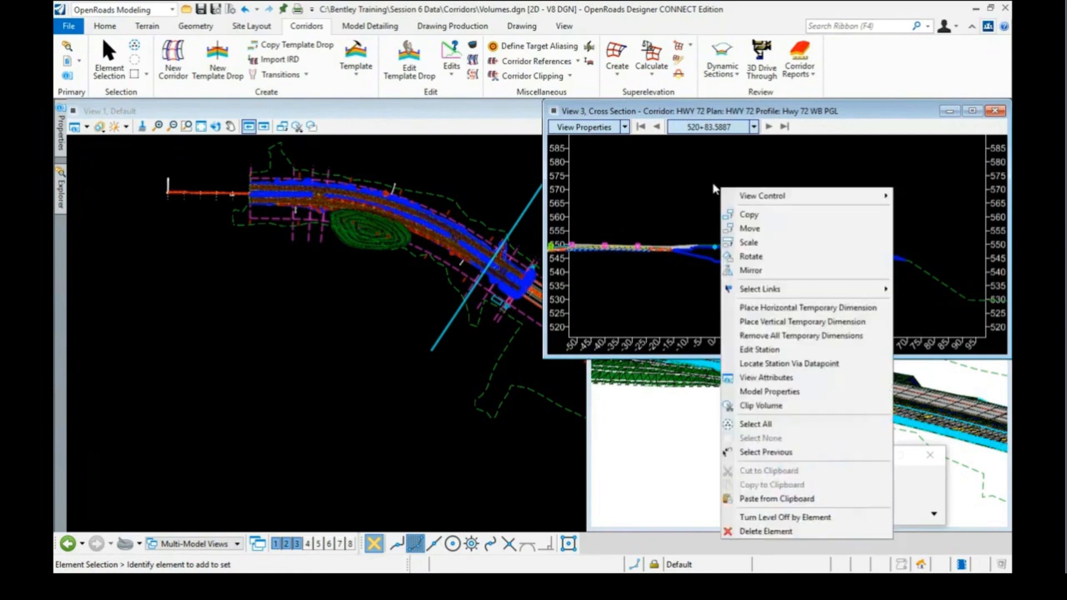
click(782, 365)
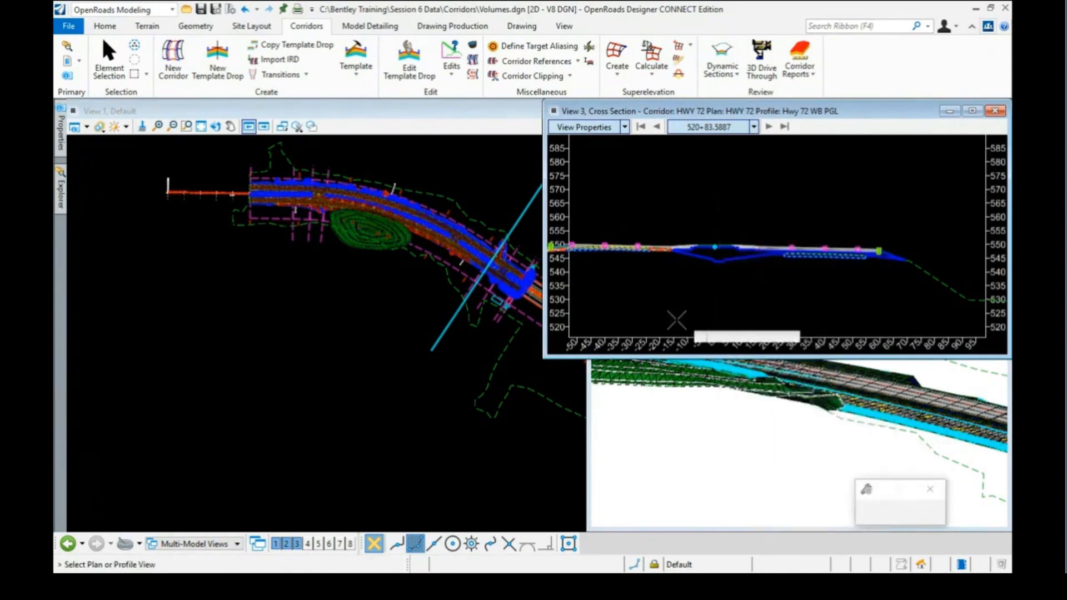
click(491, 342)
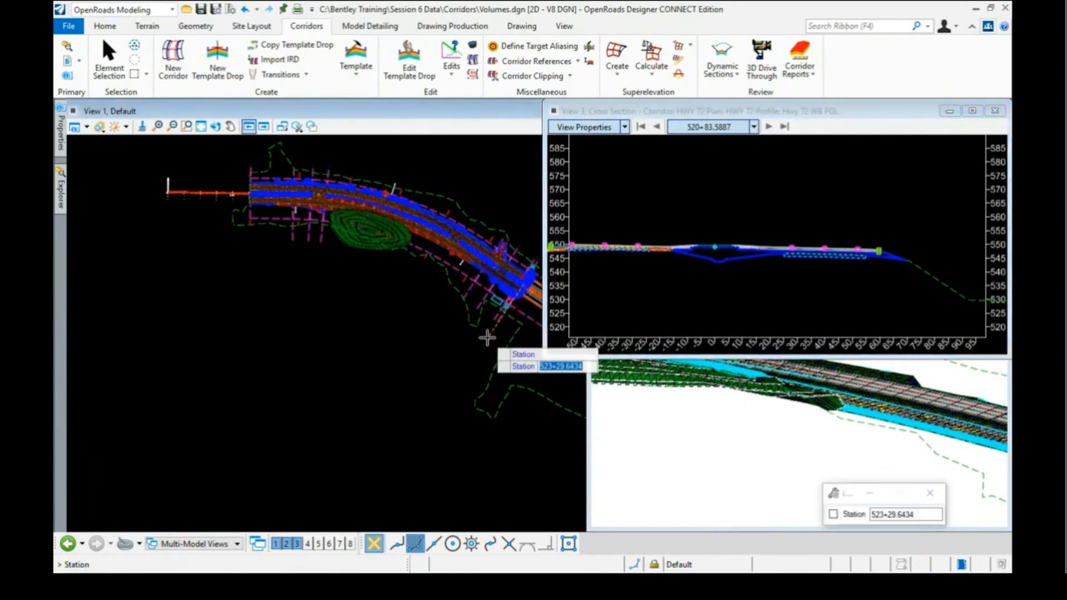
click(672, 308)
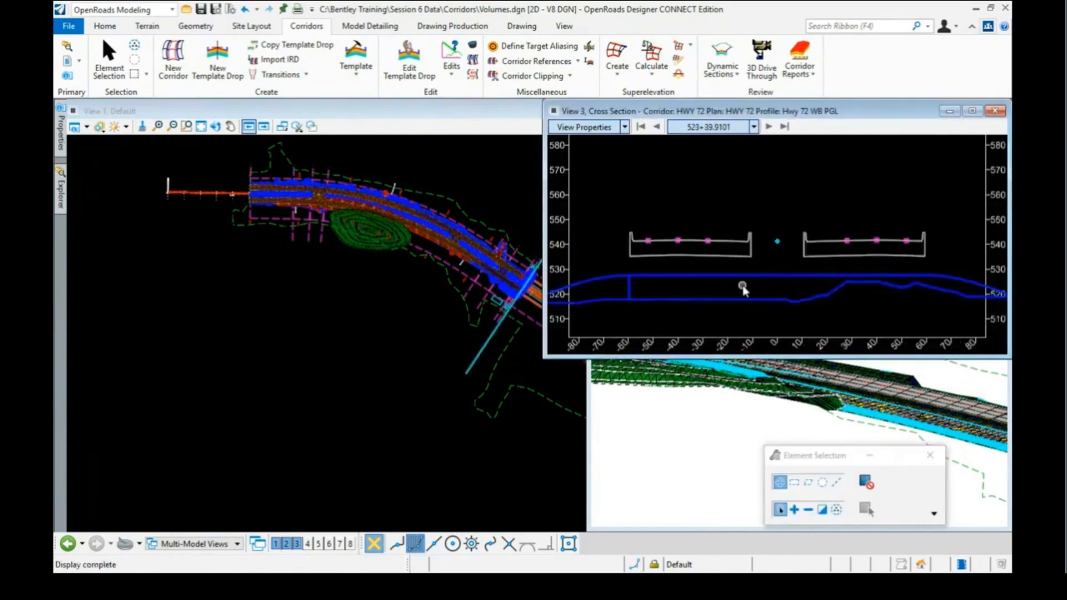
scroll(743, 288, down, 2)
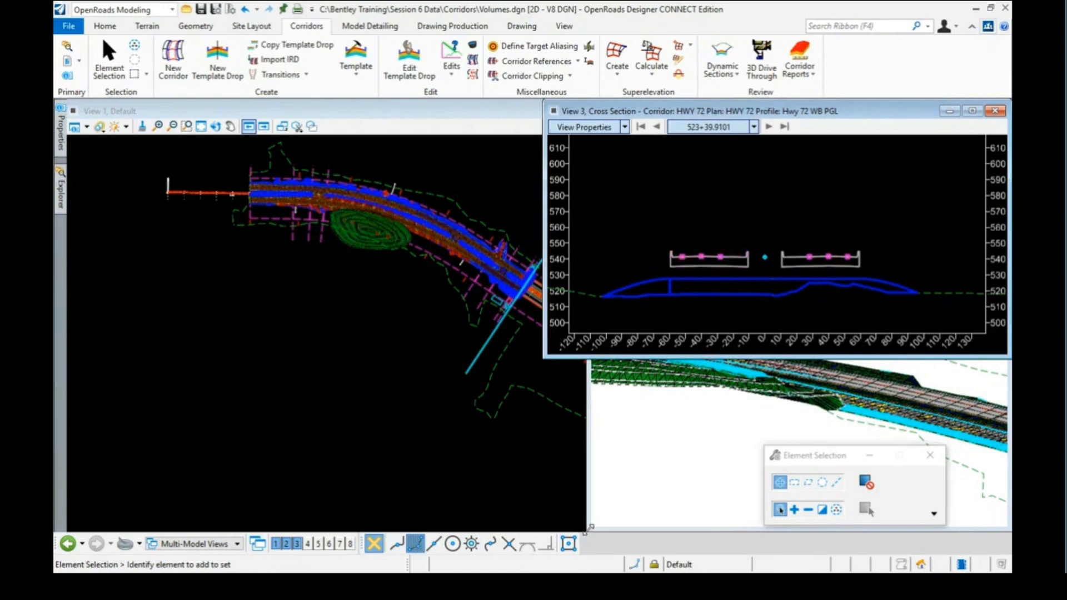
- Resize the 3D view and the cross section view so they stack one above the other beside the plan view, and activate View 1
drag(589, 527, 575, 307)
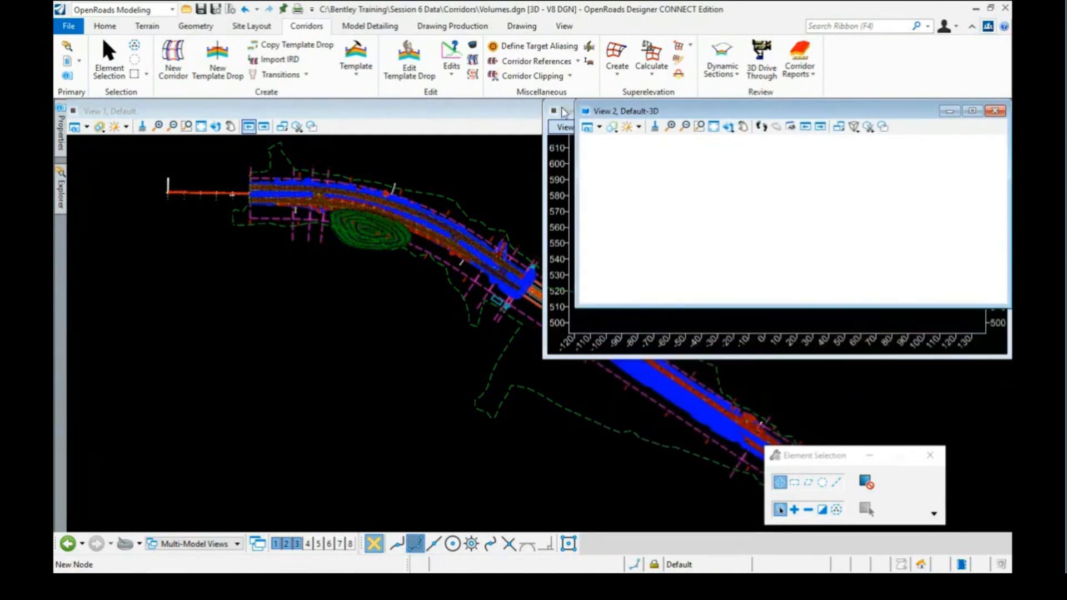
drag(563, 112, 578, 316)
click(254, 264)
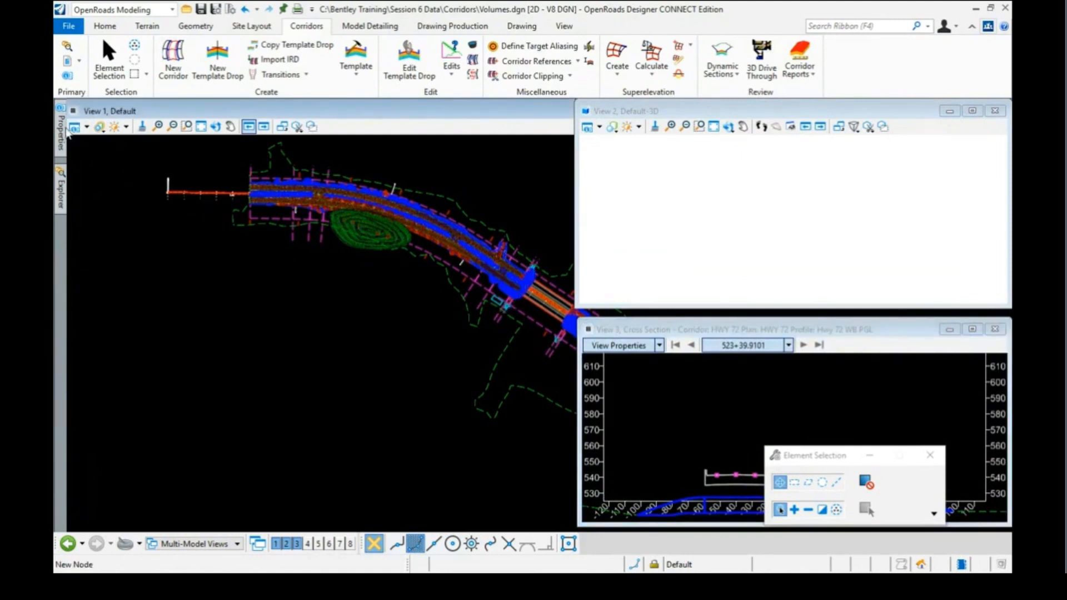
- In the OpenRoads Standards libraries, locate the Existing Boundary terrain feature definition in the Features_Annotations_Levels library and examine its properties
mouse_move(63, 189)
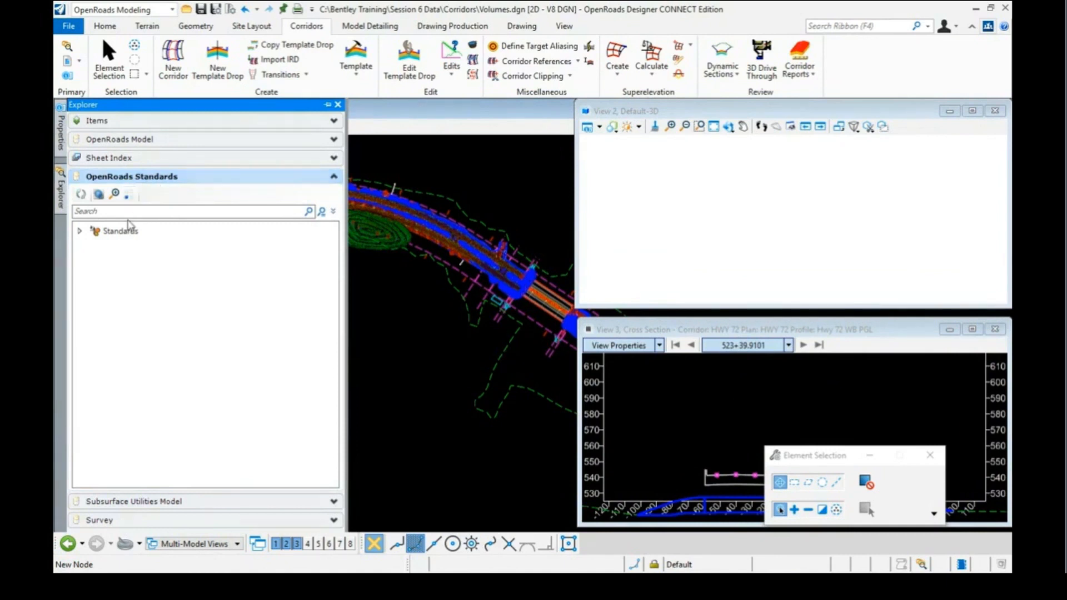
click(80, 231)
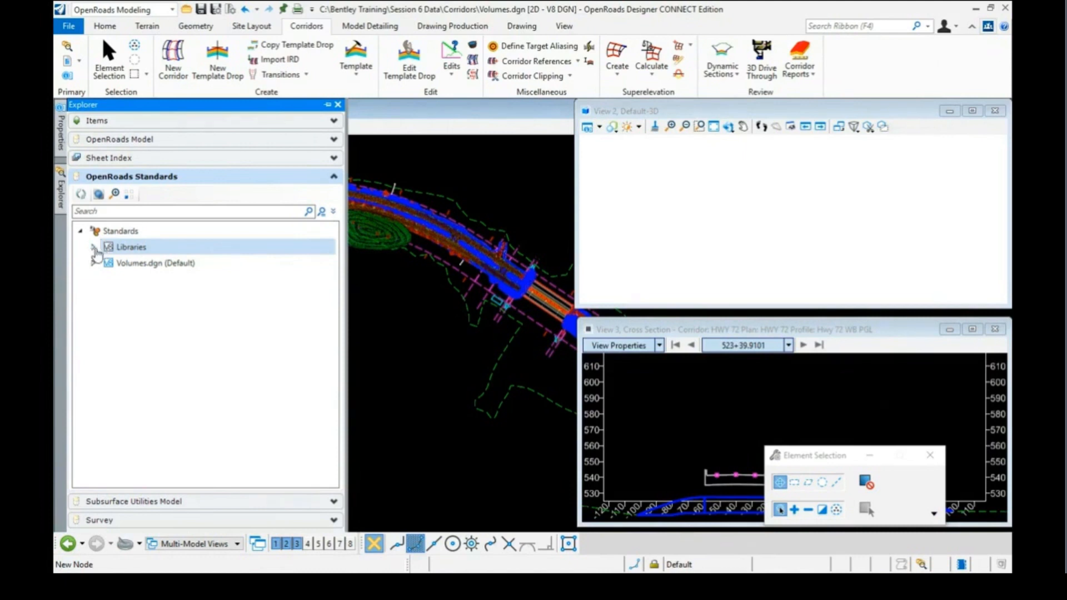
click(93, 248)
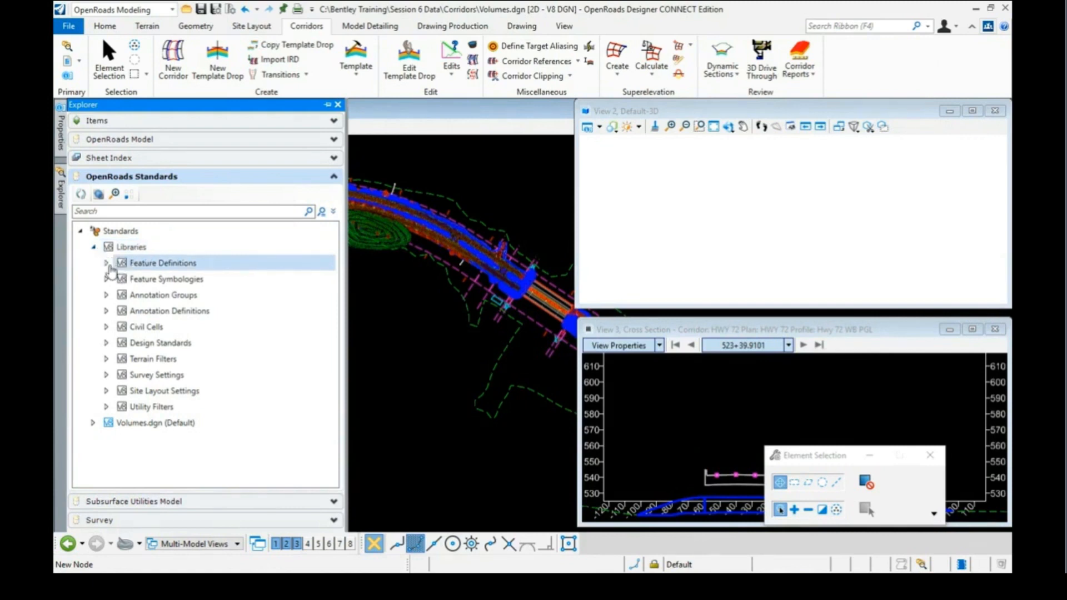
click(107, 264)
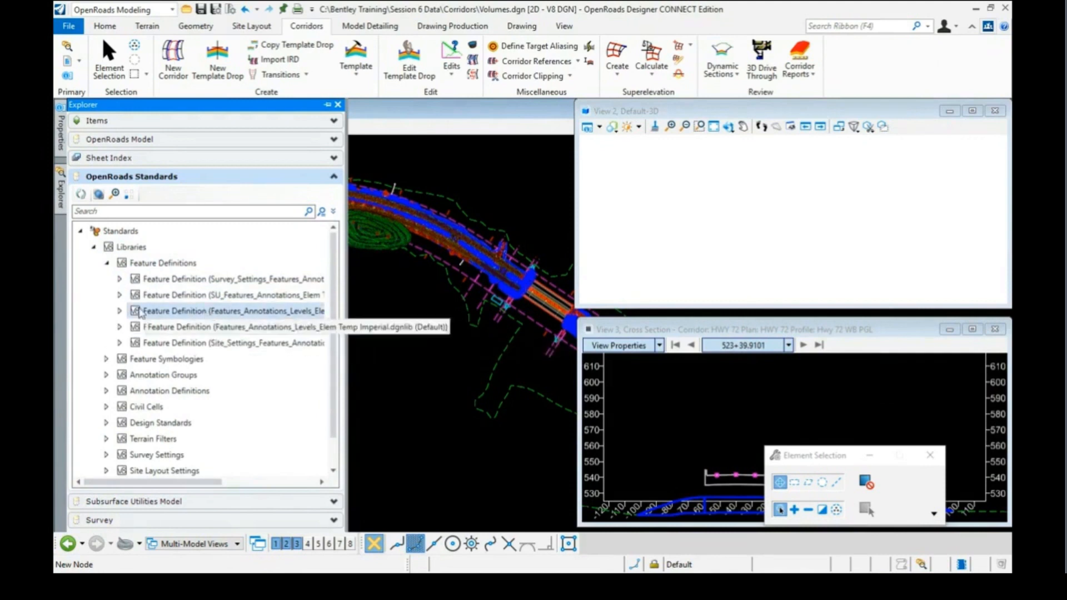
click(120, 311)
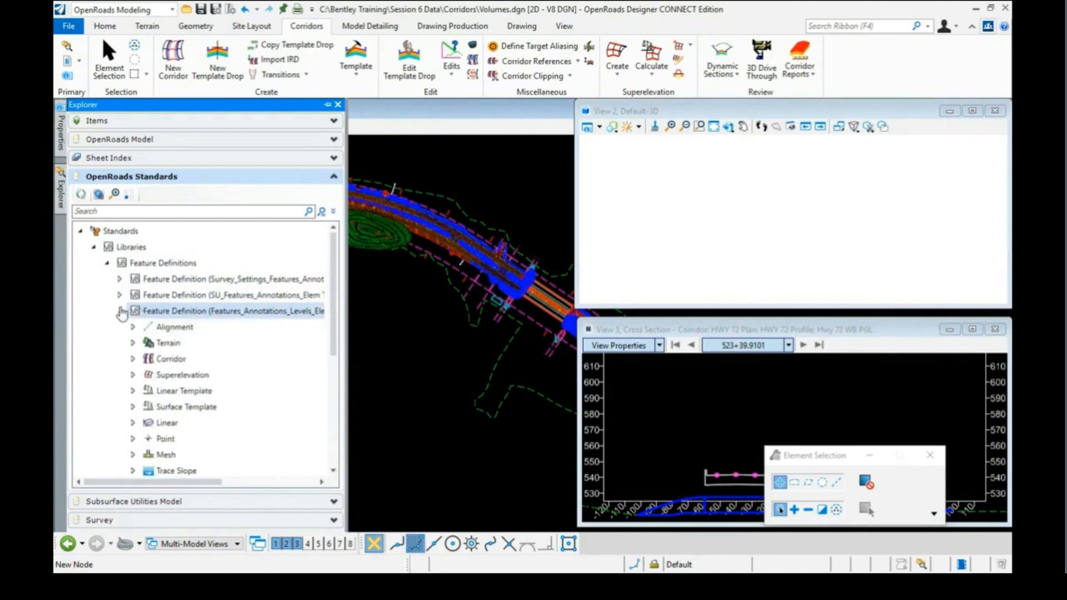
click(133, 344)
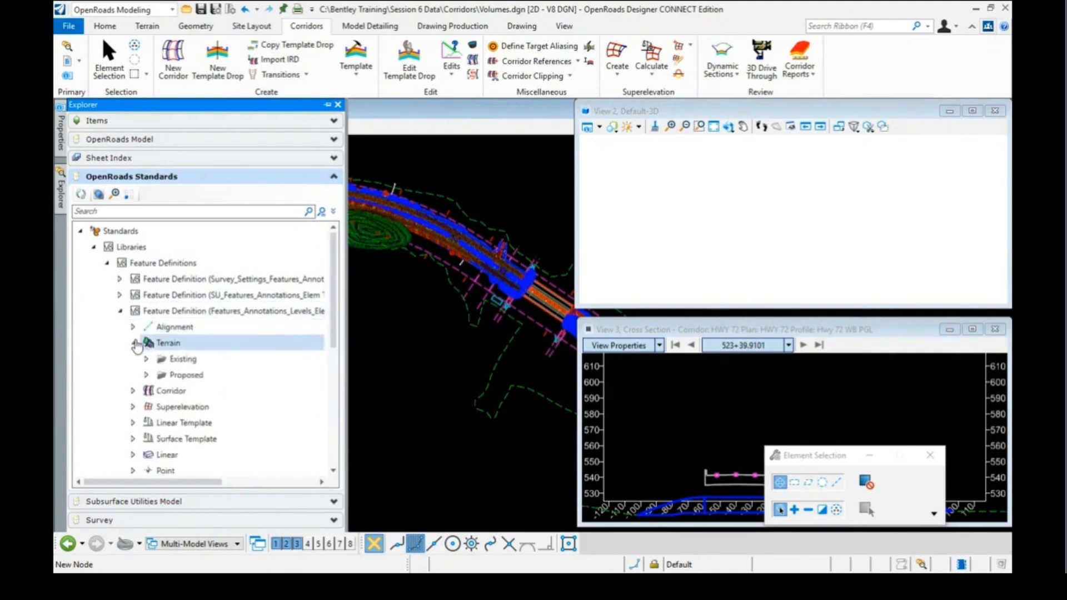
click(147, 360)
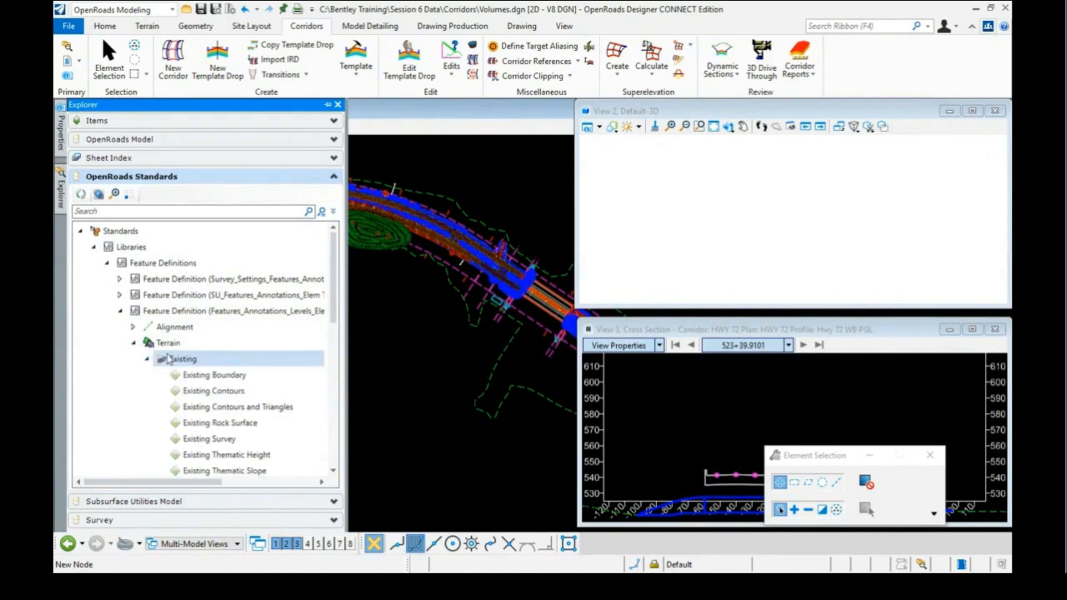
click(229, 376)
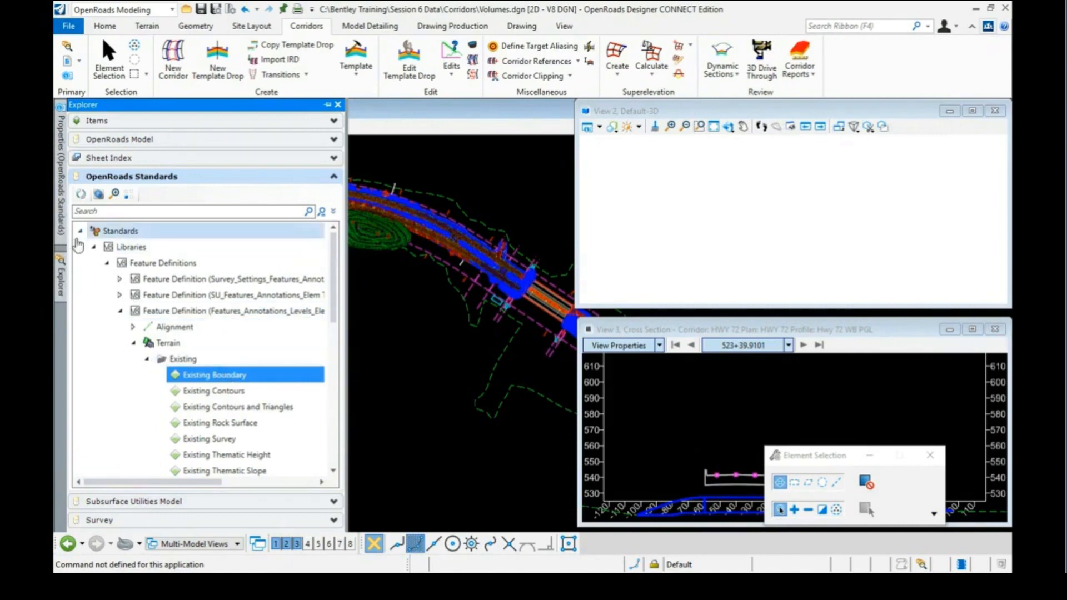
mouse_move(62, 220)
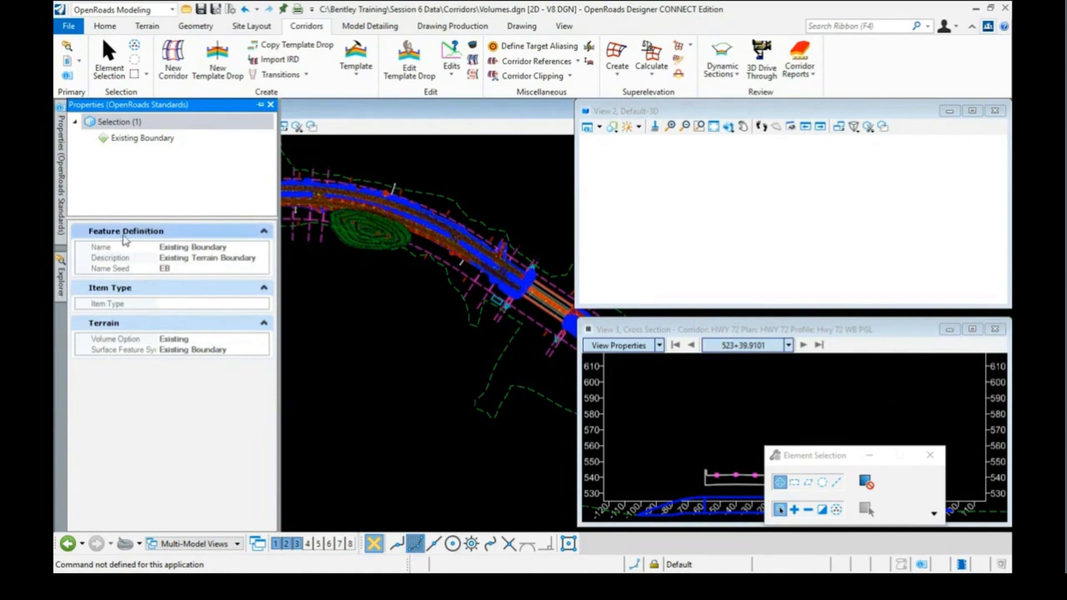
- Collapse the libraries, locate the TC_Concrete Pavt mesh feature definition under Volumes.dgn, and examine its properties
mouse_move(61, 272)
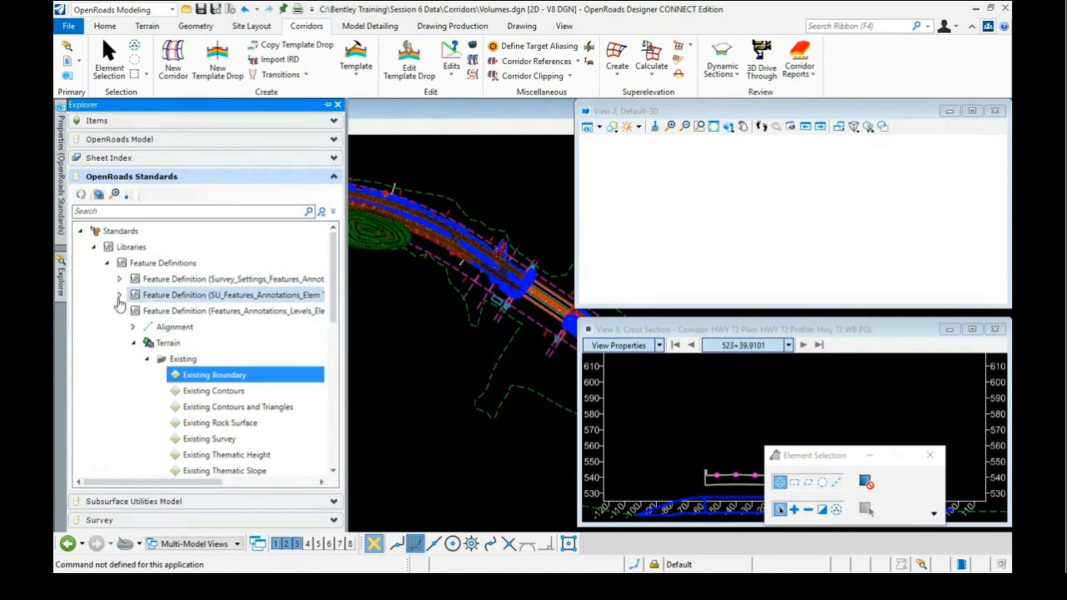
click(93, 247)
click(93, 263)
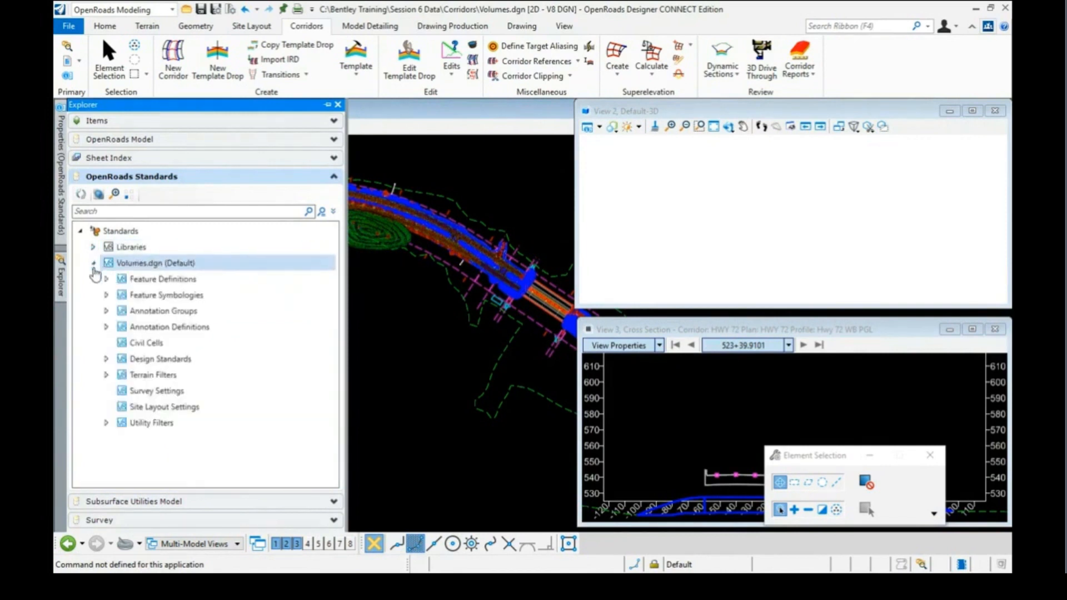
click(106, 280)
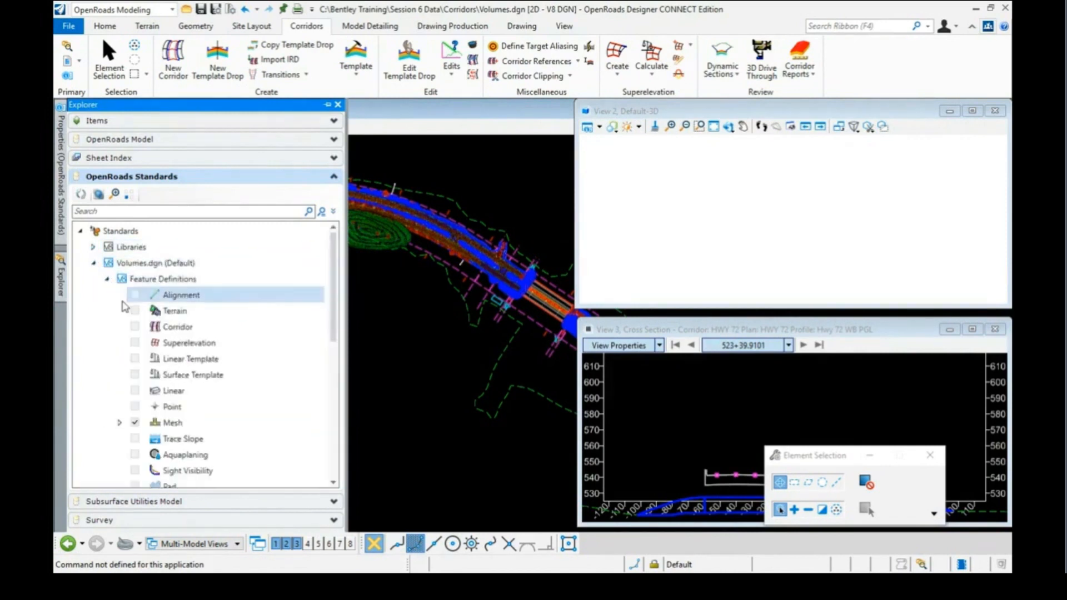
click(119, 424)
scroll(206, 378, down, 3)
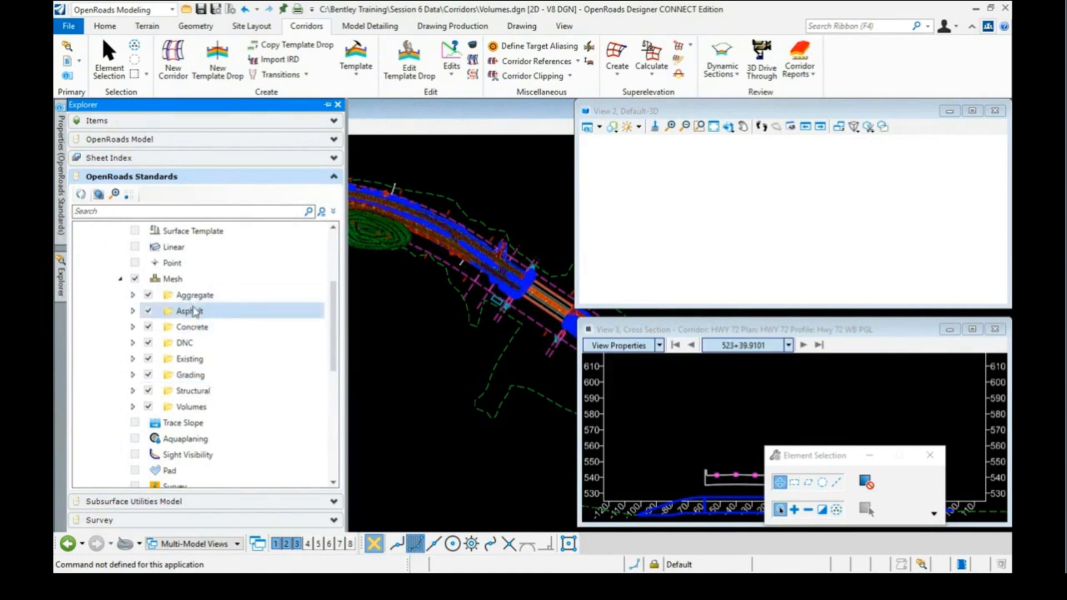
click(133, 328)
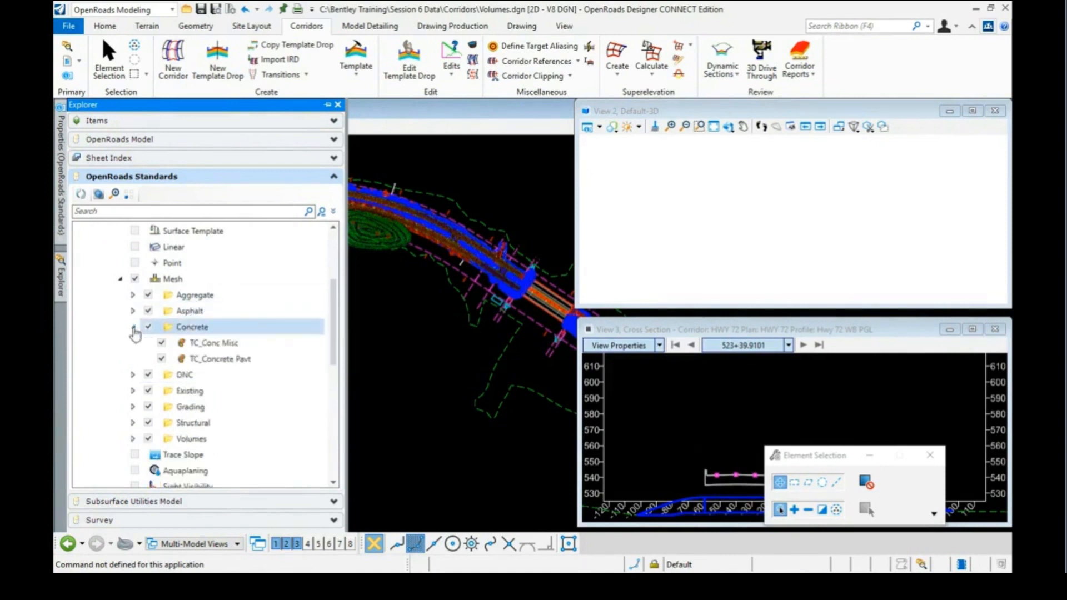
click(225, 356)
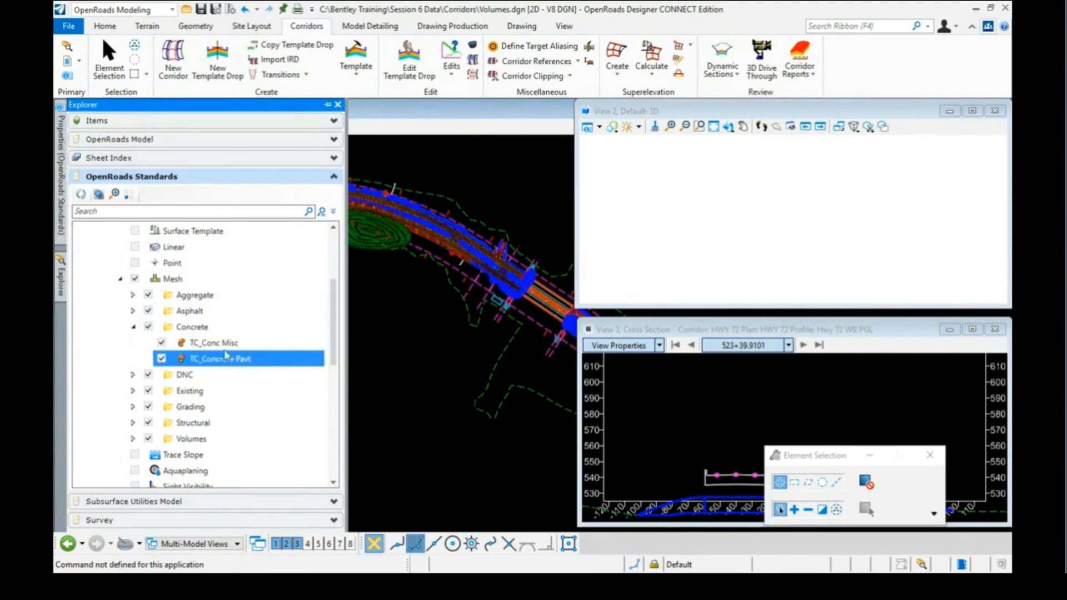
click(62, 206)
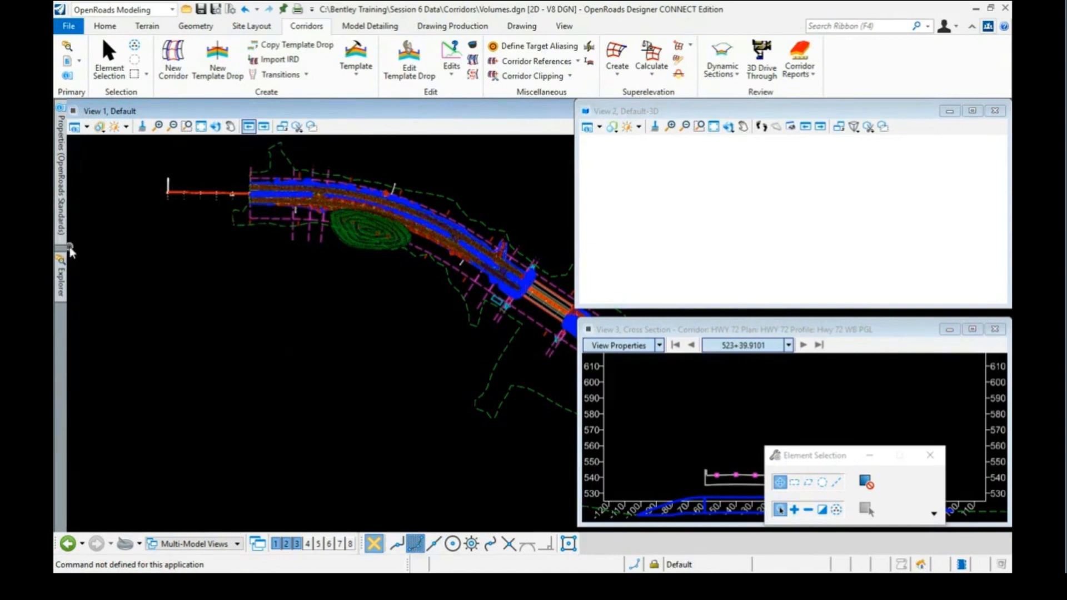
- Select the TC_Rock Surface feature definition among the Existing meshes and examine its properties
mouse_move(64, 272)
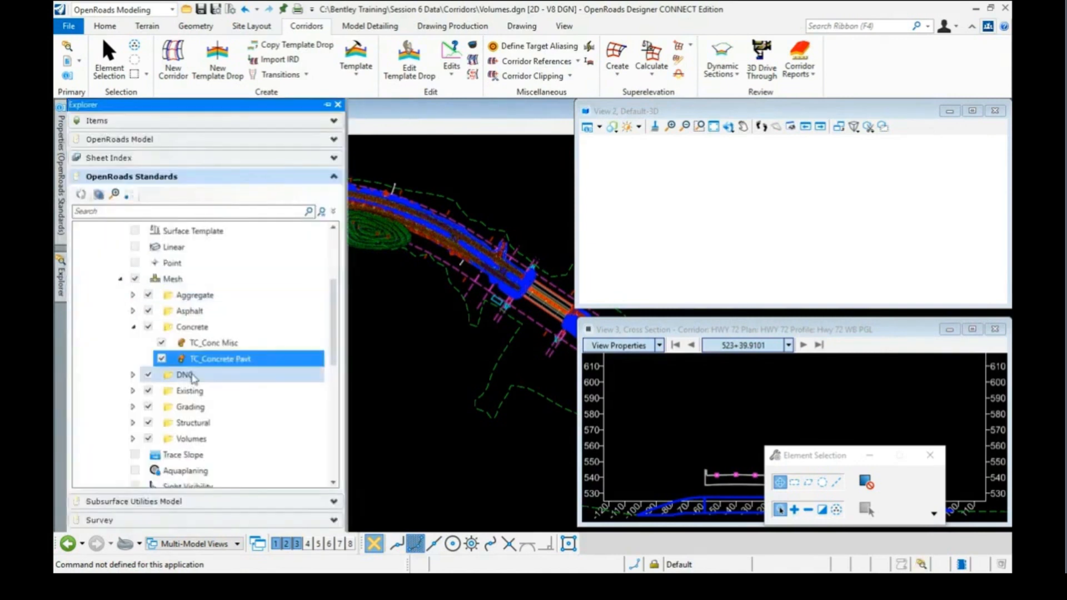
click(132, 391)
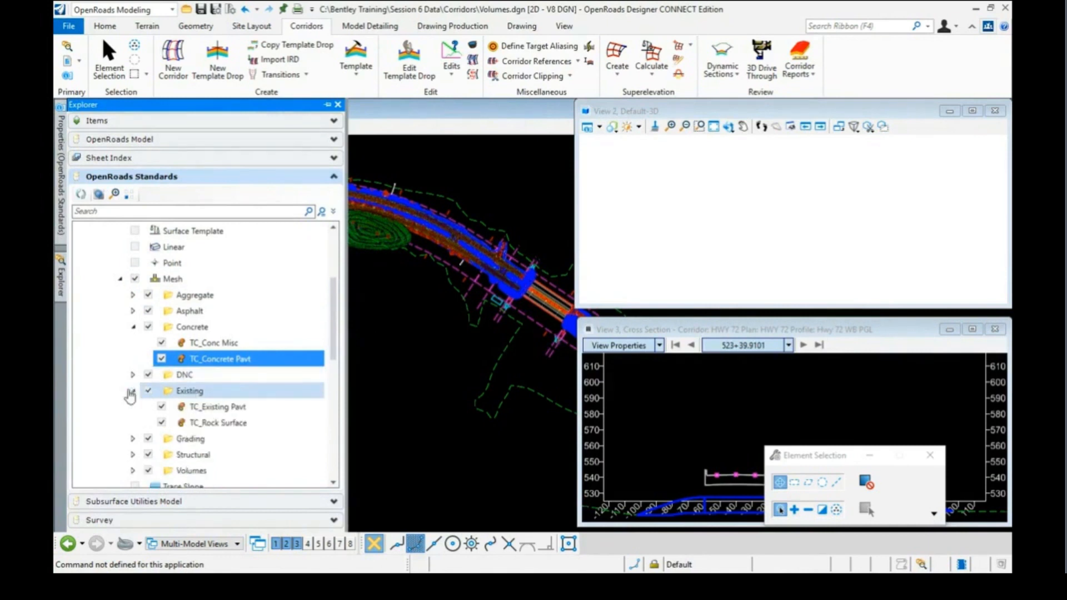
click(219, 425)
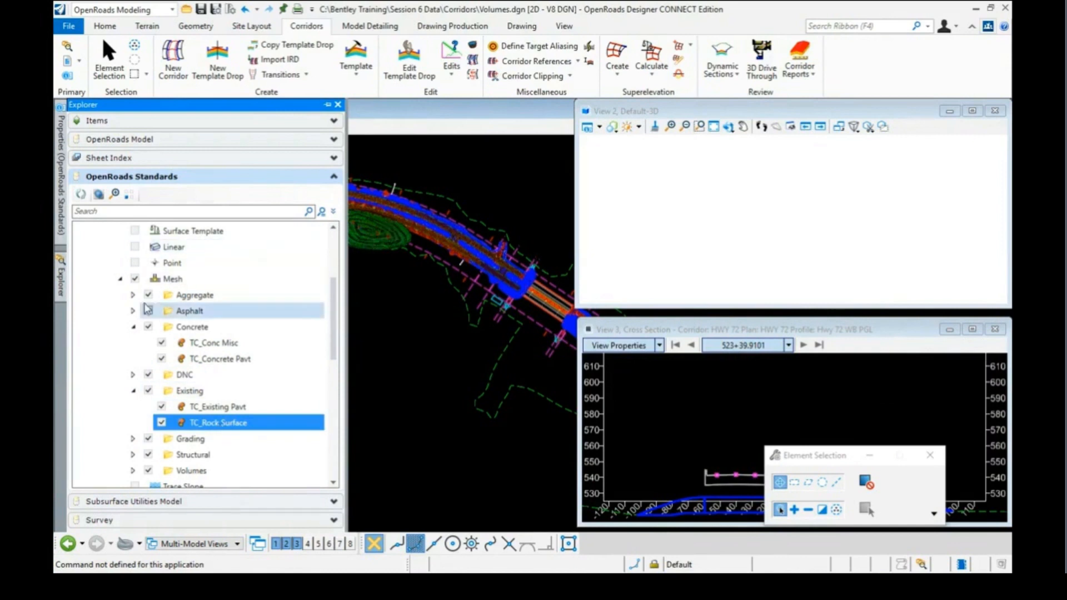
click(62, 215)
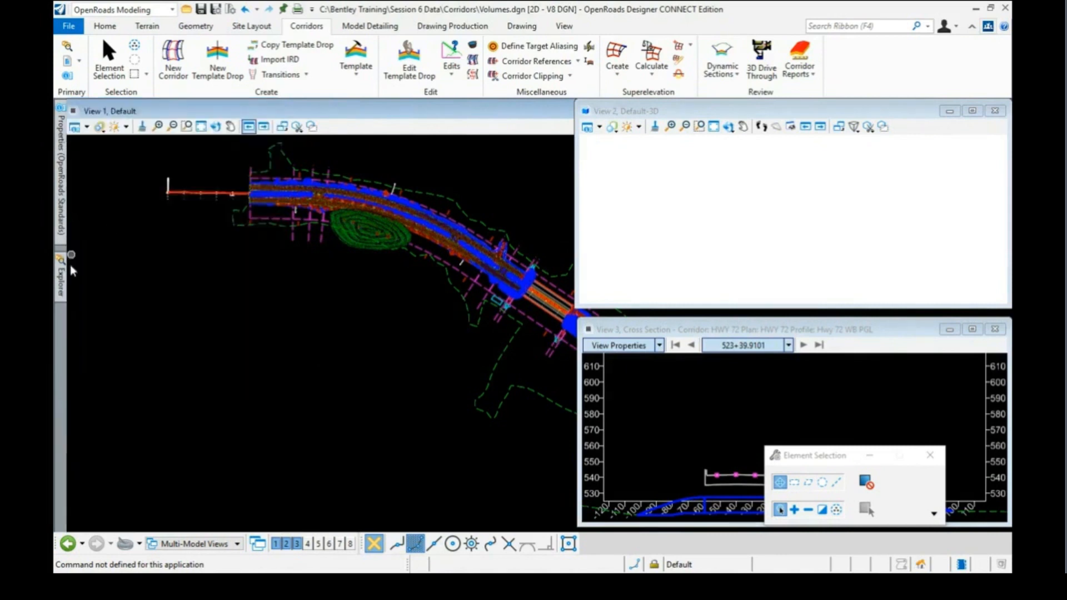
- Select the Volumes_Cut feature definition among the Volumes meshes and examine its properties
mouse_move(62, 278)
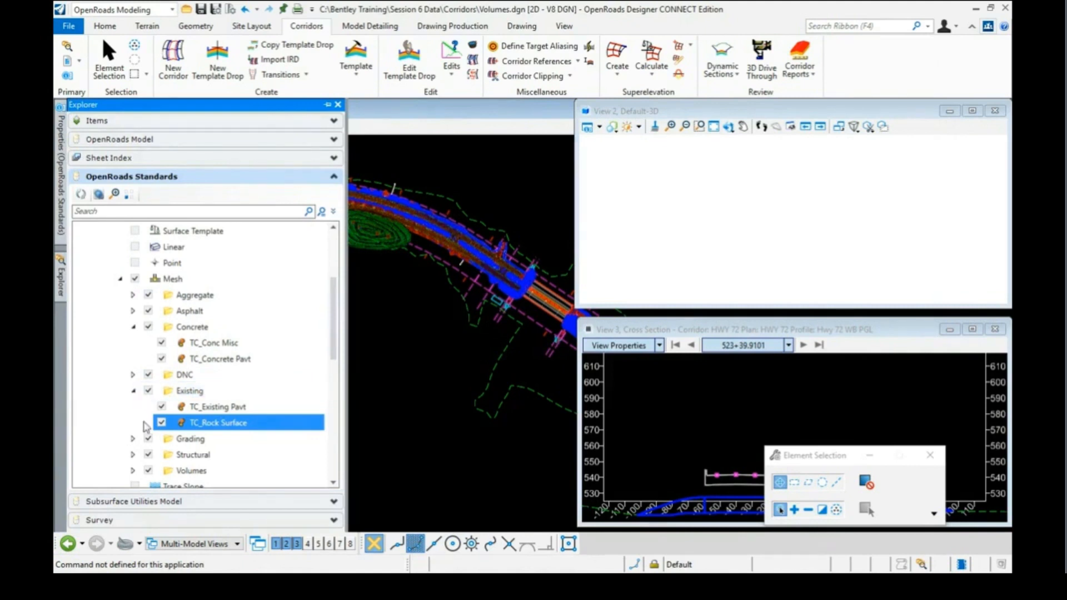
click(134, 471)
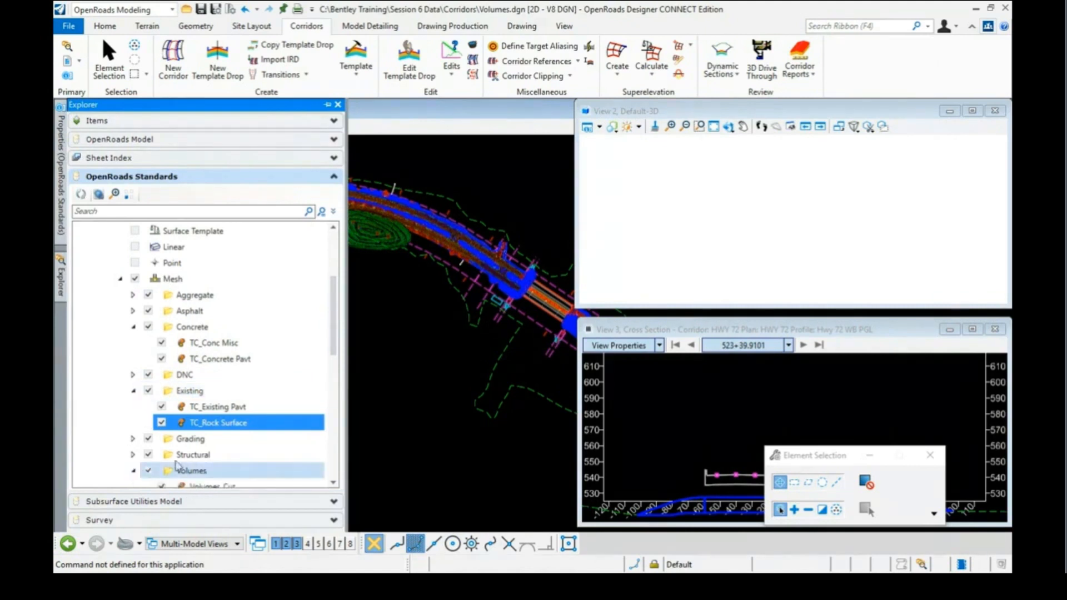
scroll(222, 445, down, 2)
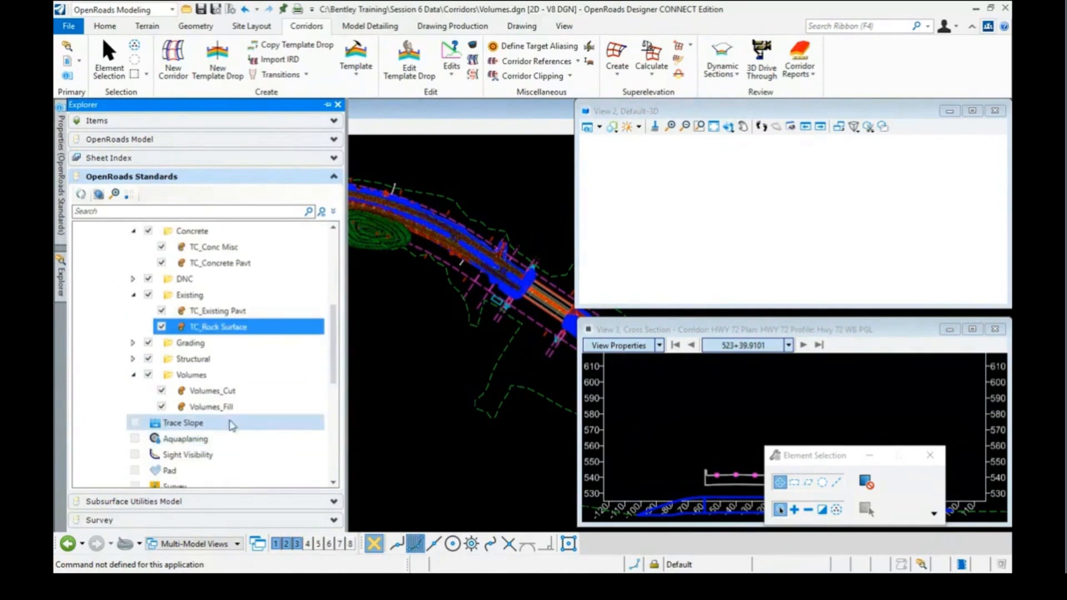
click(214, 392)
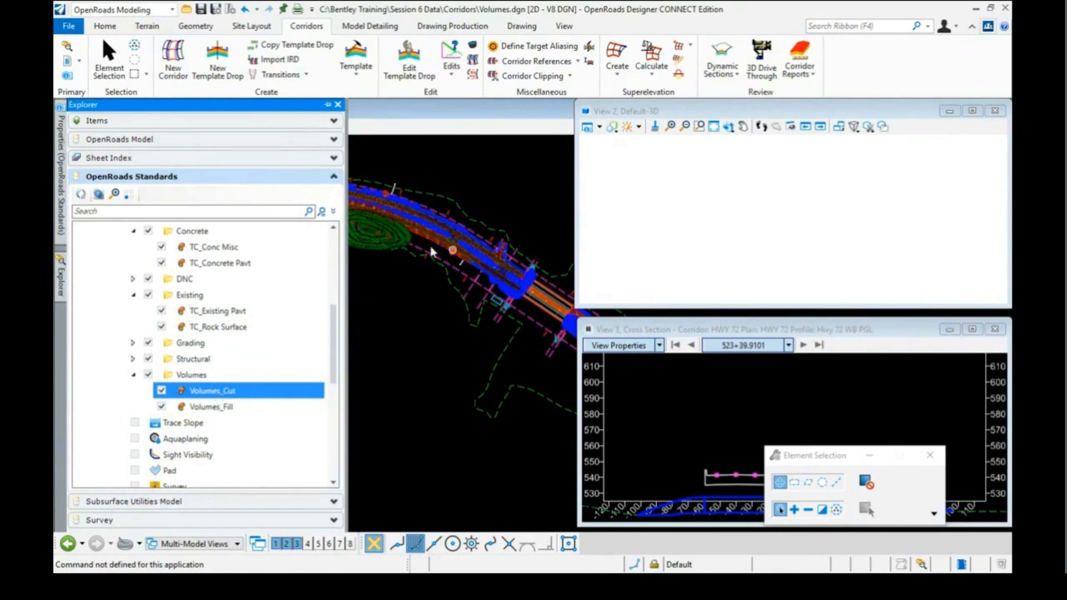
click(62, 195)
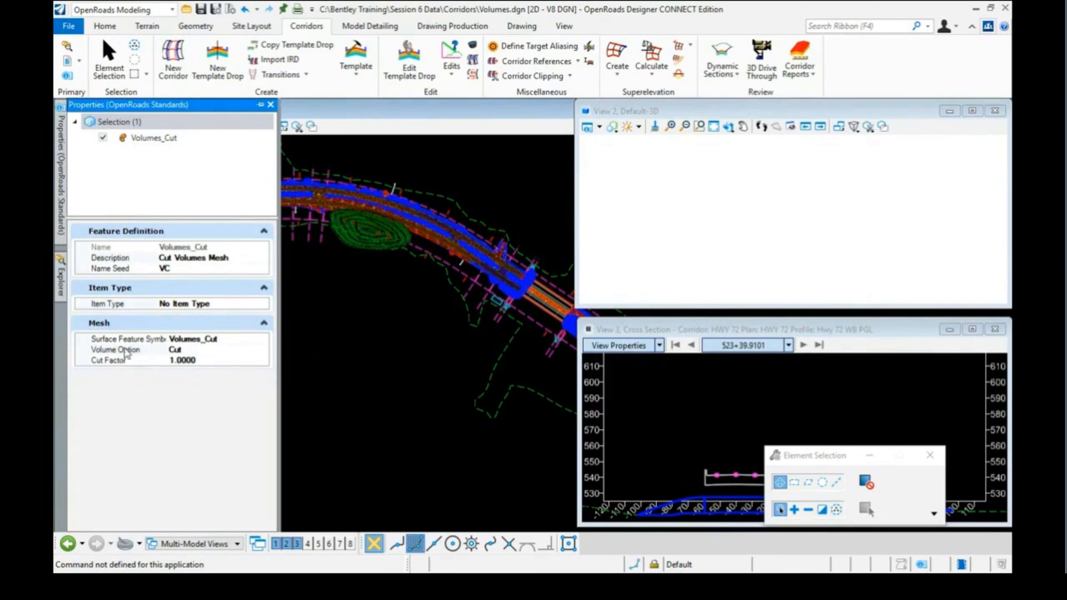
- Examine the available Volume Option choices for Volumes_Cut, and move the Element Selection dialog off the left bridge deck in the cross section
click(260, 351)
click(262, 350)
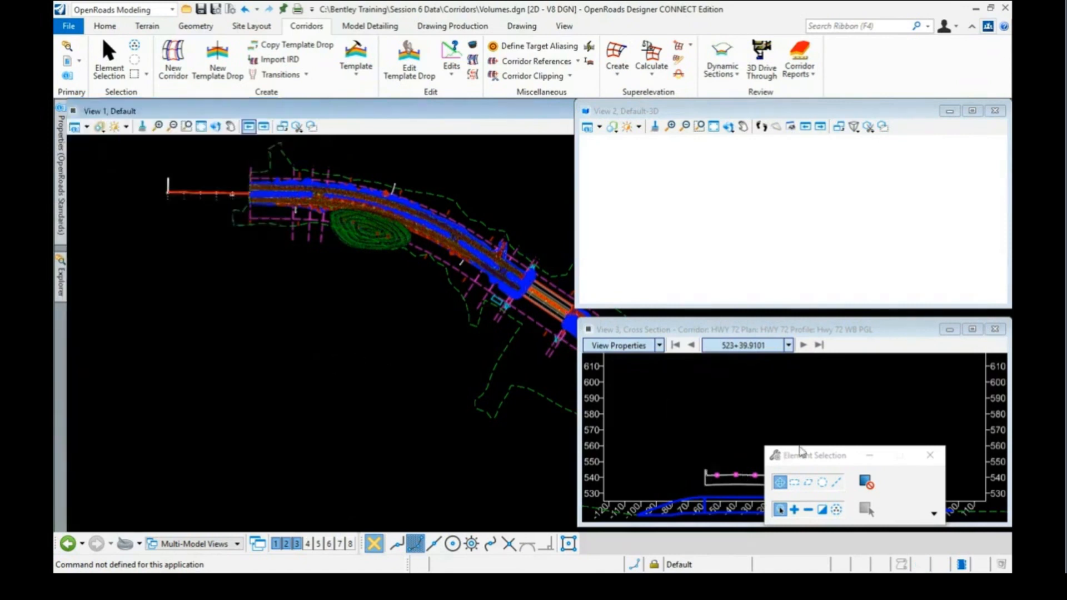
drag(800, 451, 867, 432)
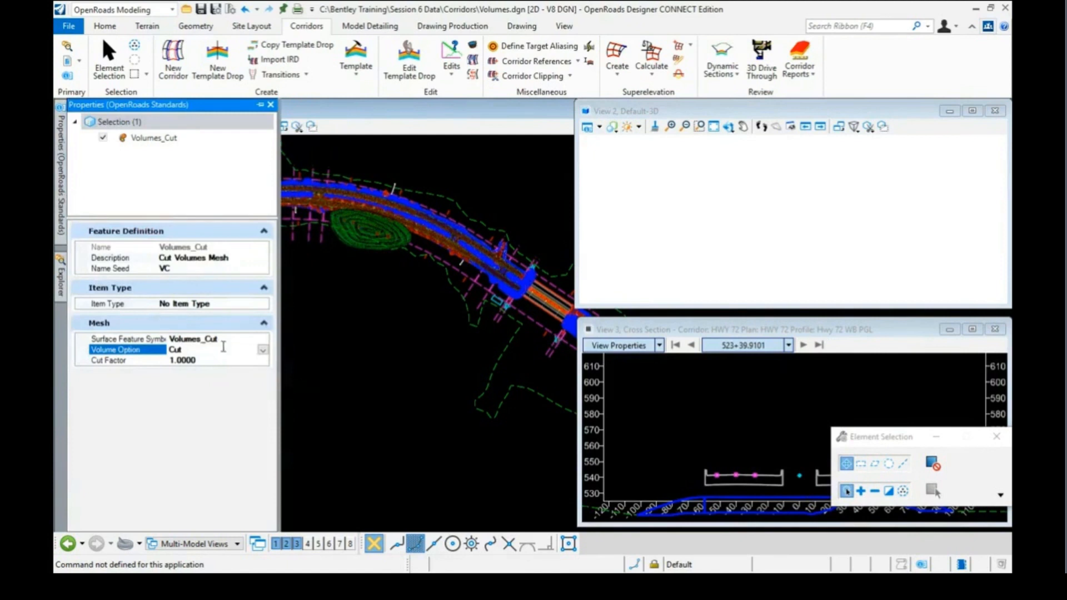
click(263, 350)
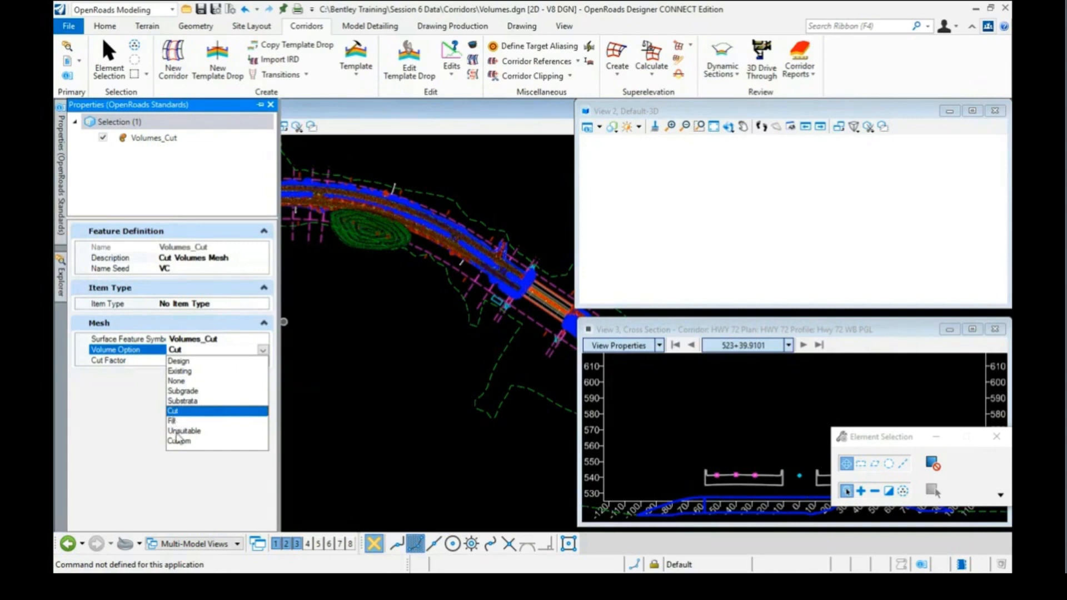
click(146, 406)
- Select the TC_Existing Pavt feature definition among the Existing meshes, and examine its properties and available Volume Option choices
click(64, 269)
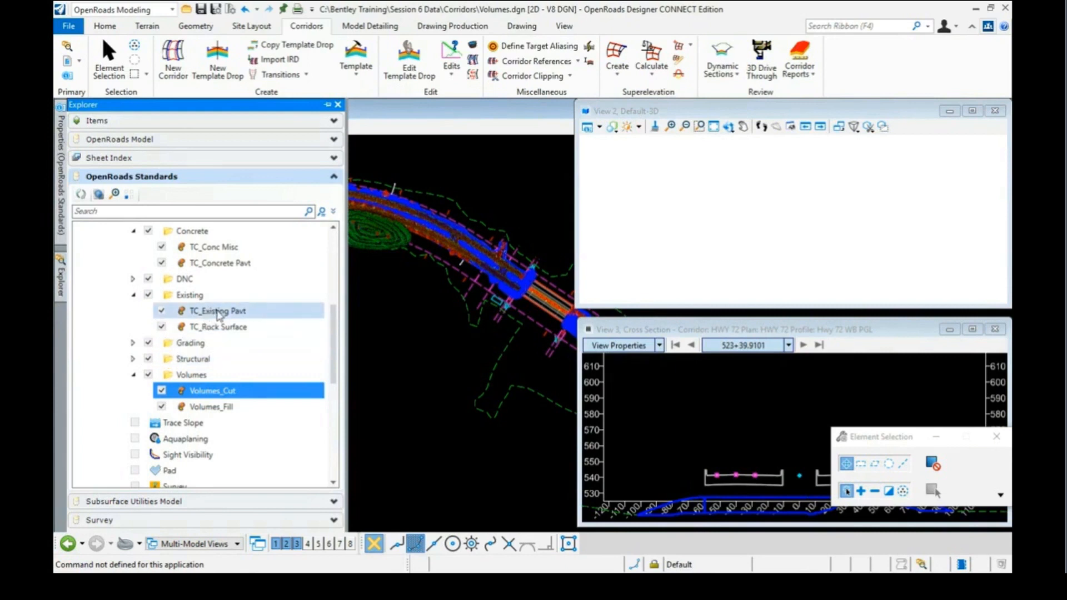
click(445, 239)
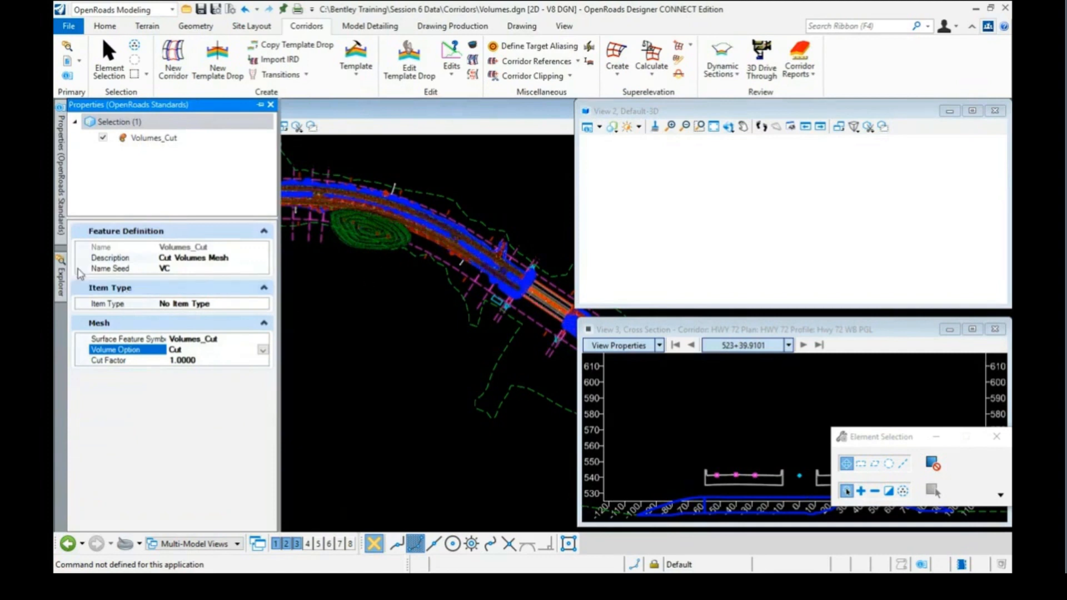
mouse_move(60, 281)
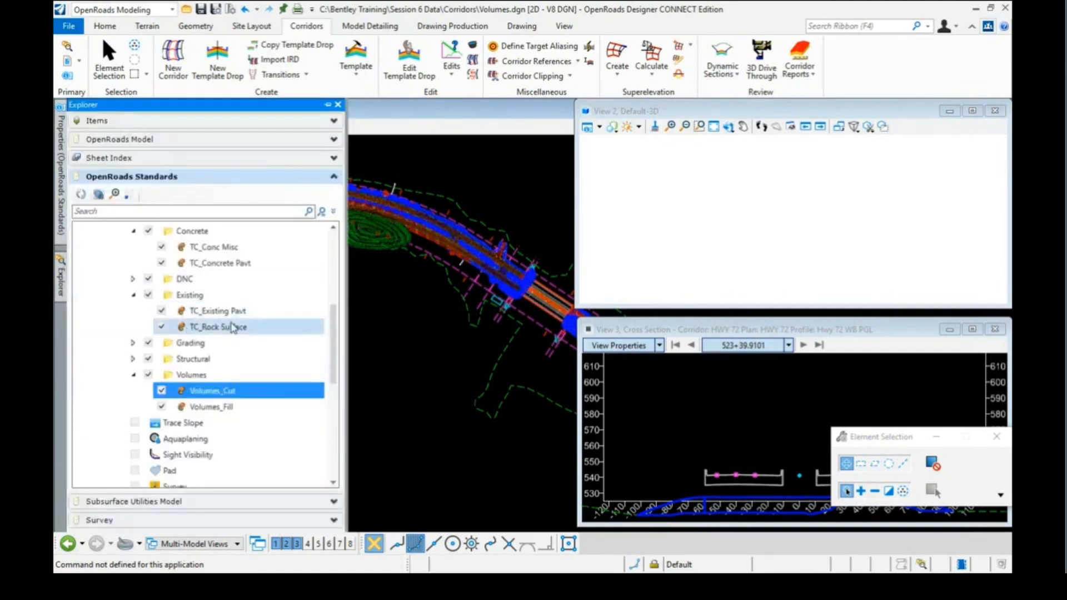
click(225, 314)
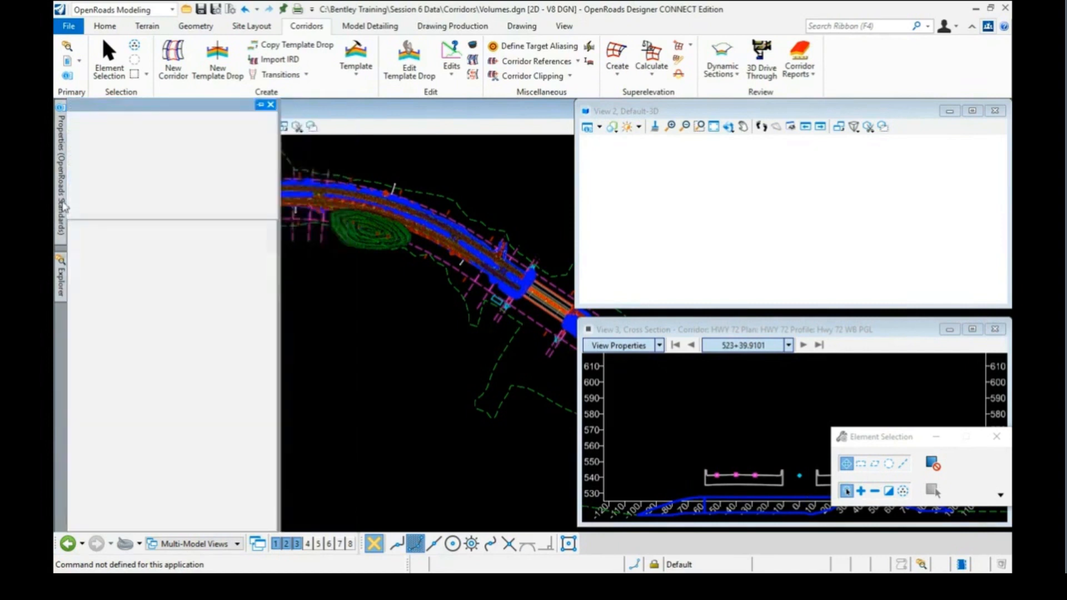
mouse_move(63, 209)
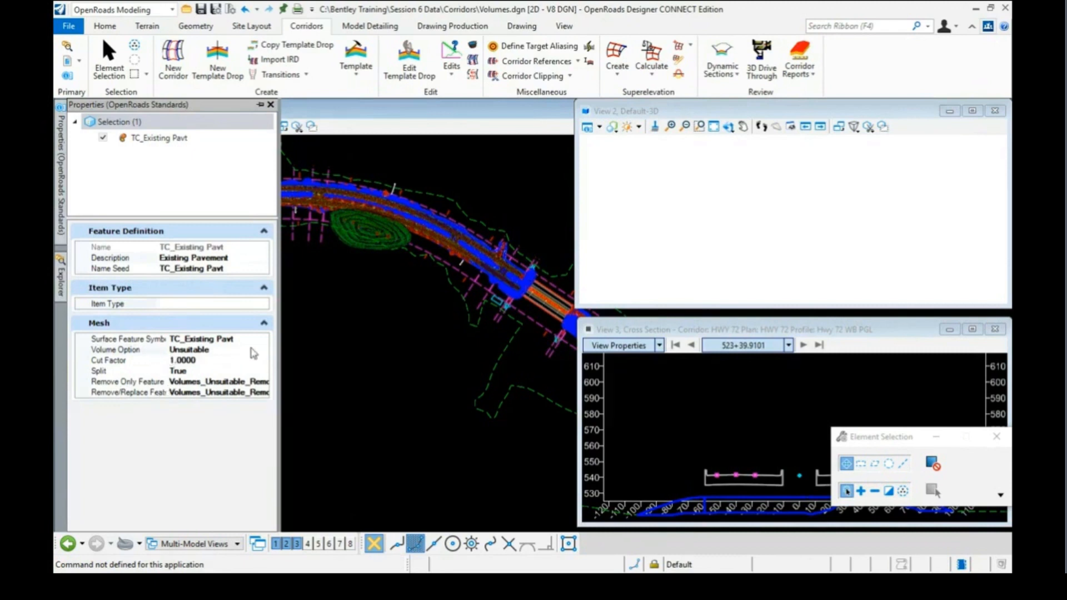
click(264, 355)
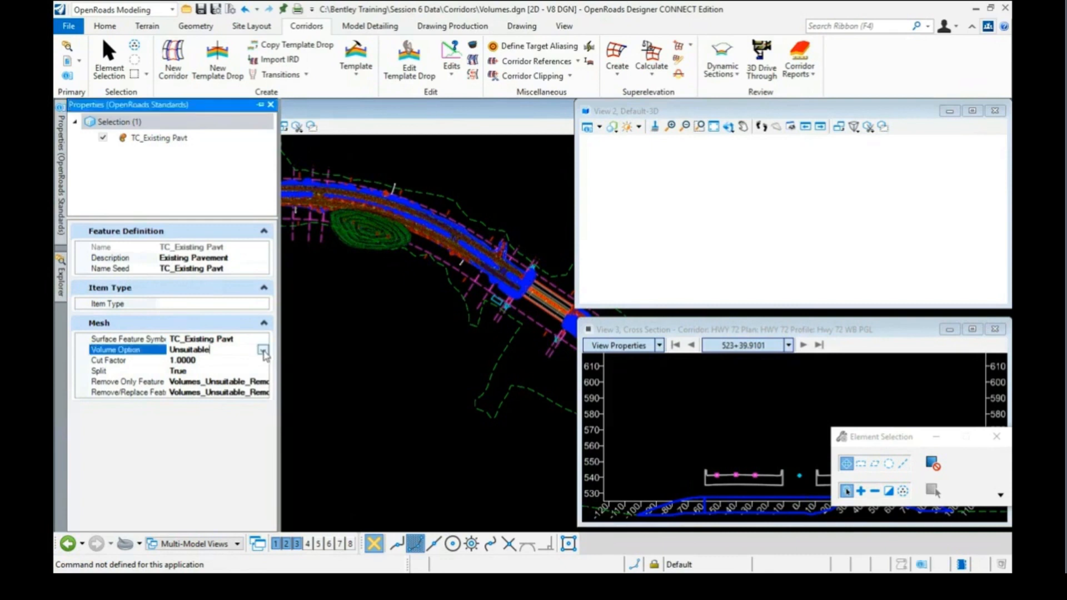
click(263, 351)
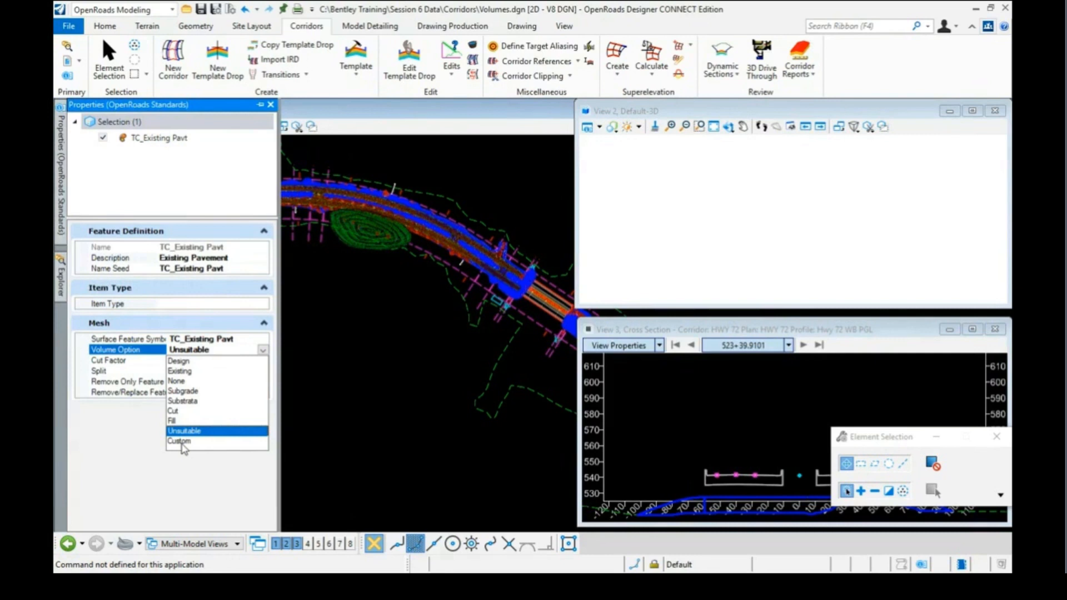
- Expand the Structural and Grading mesh groups, select the TC_Grass feature definition under Grading, and examine its properties
click(119, 432)
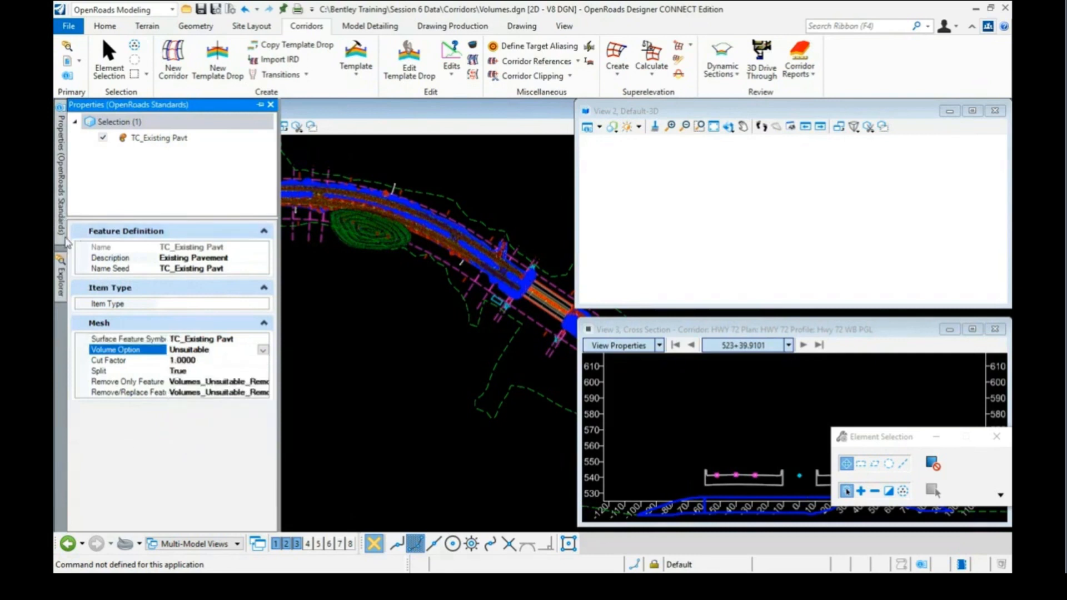
click(61, 273)
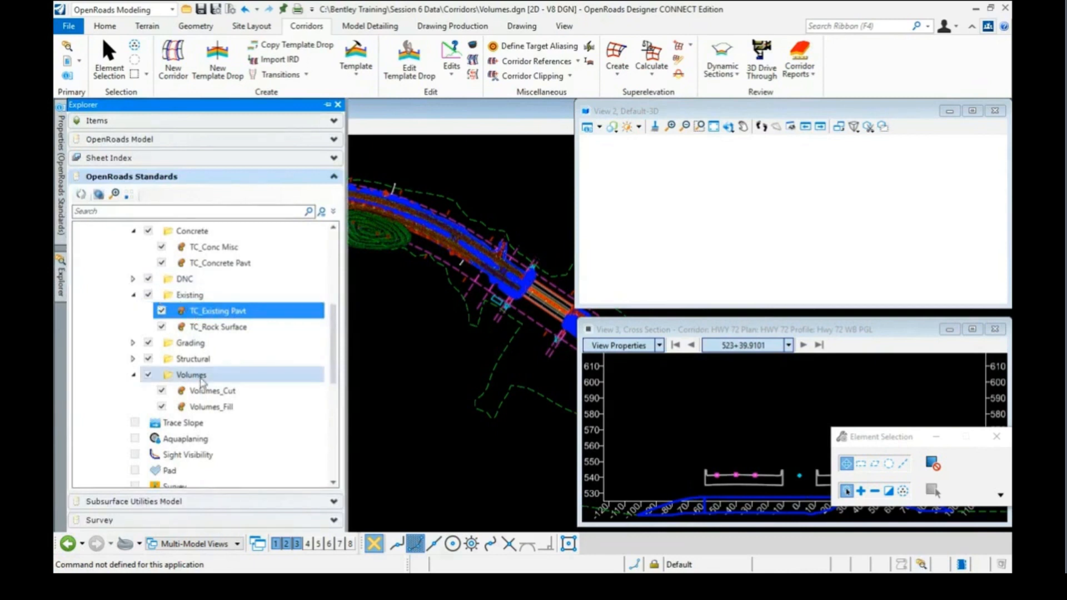
click(133, 359)
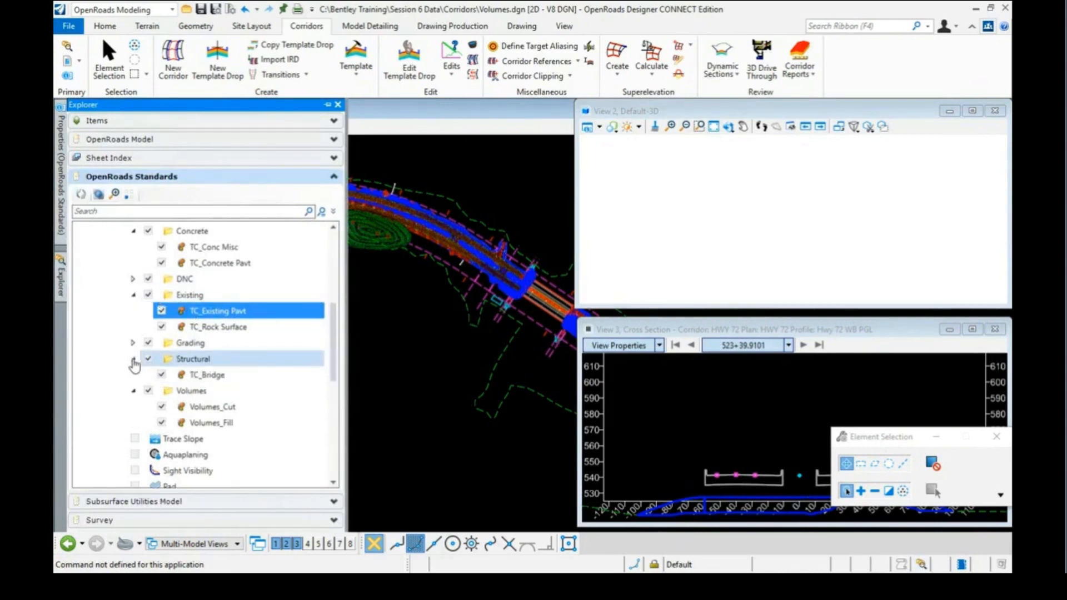
click(133, 343)
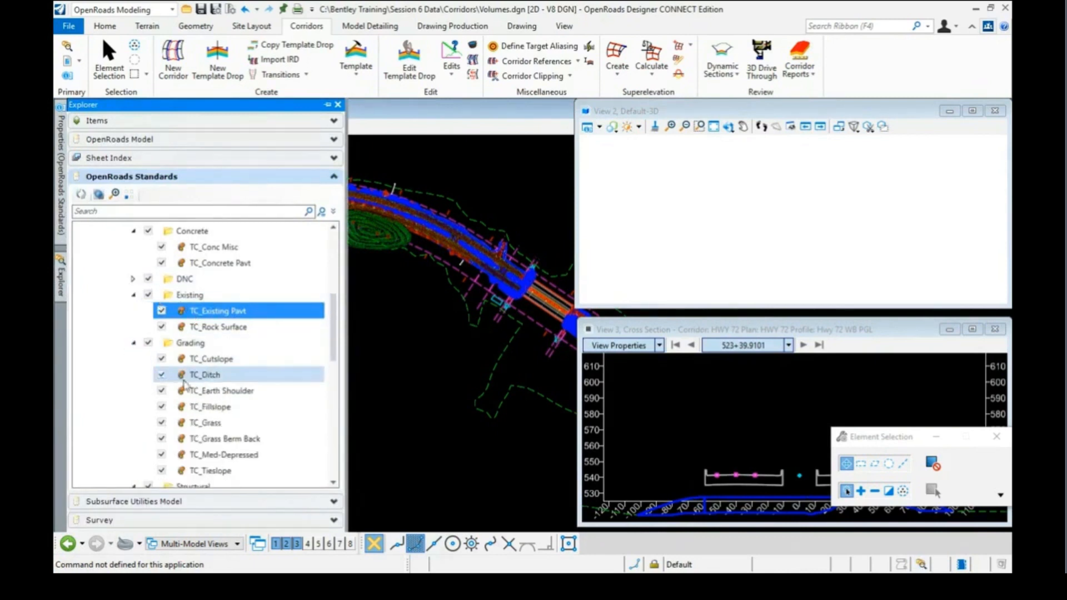
click(210, 423)
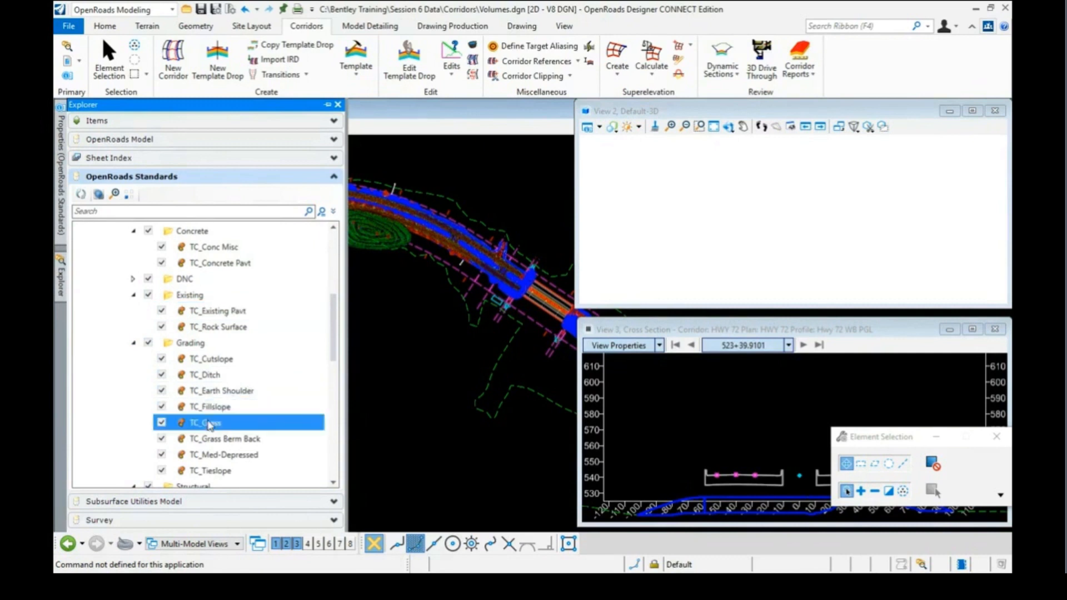
click(61, 217)
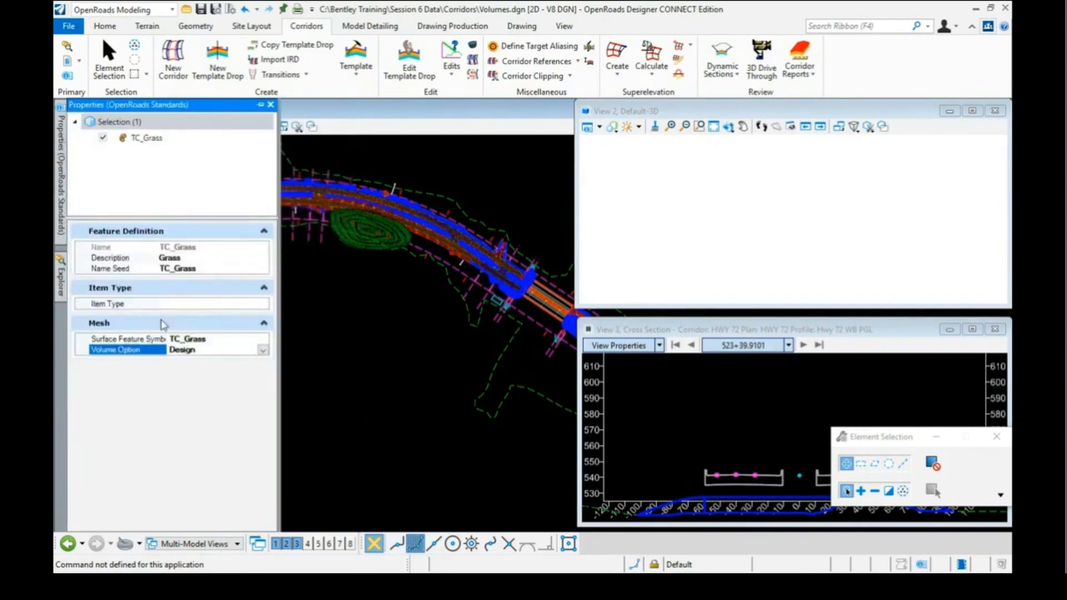
- Set the Volume Option of TC_Grass to Custom and its Split property to True
click(263, 350)
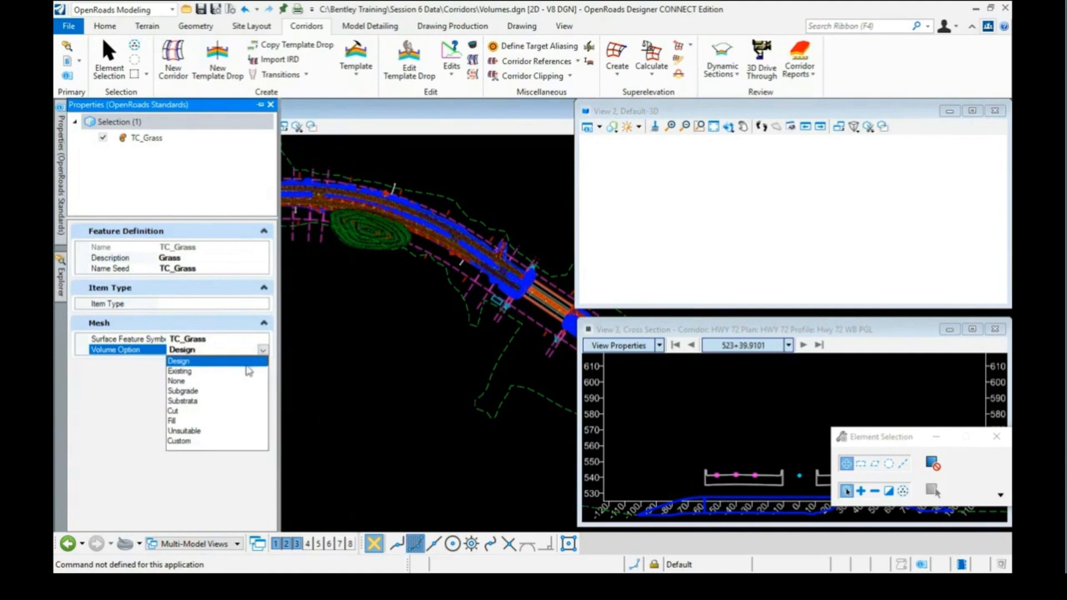
click(185, 443)
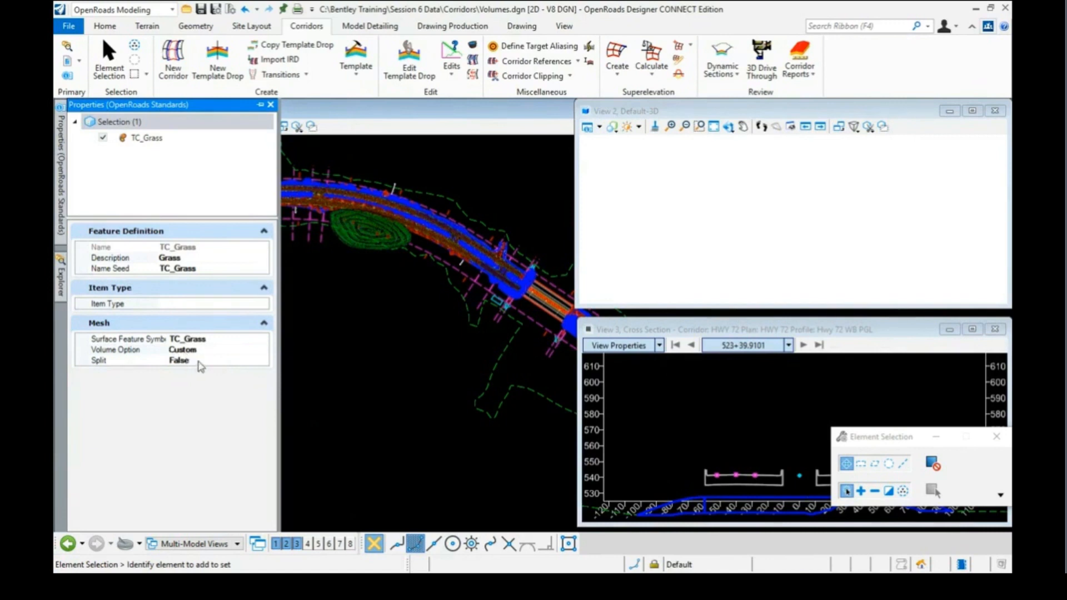
click(199, 361)
click(262, 361)
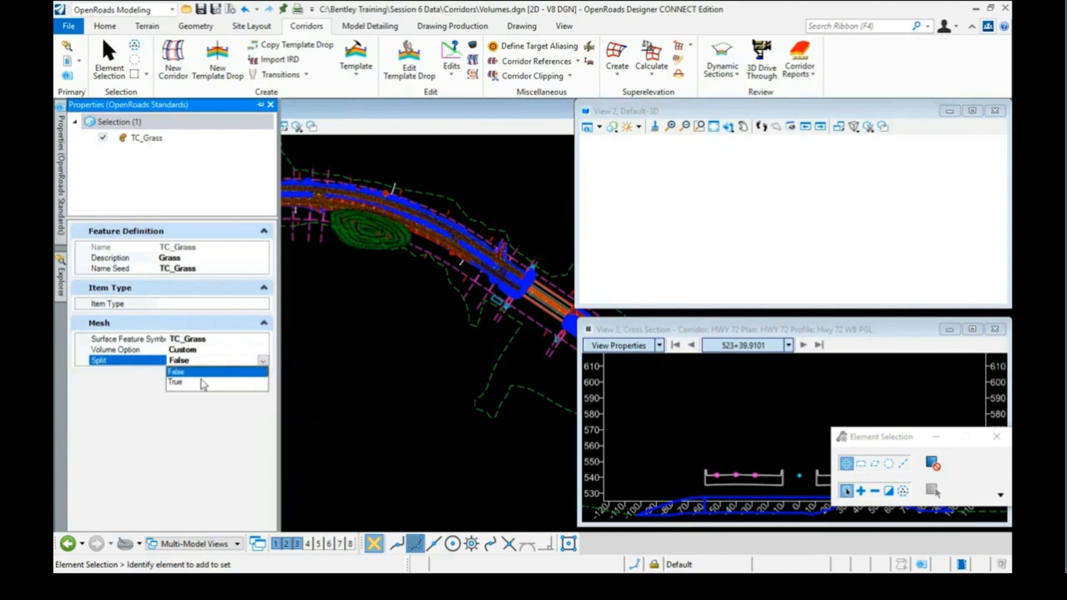
click(195, 384)
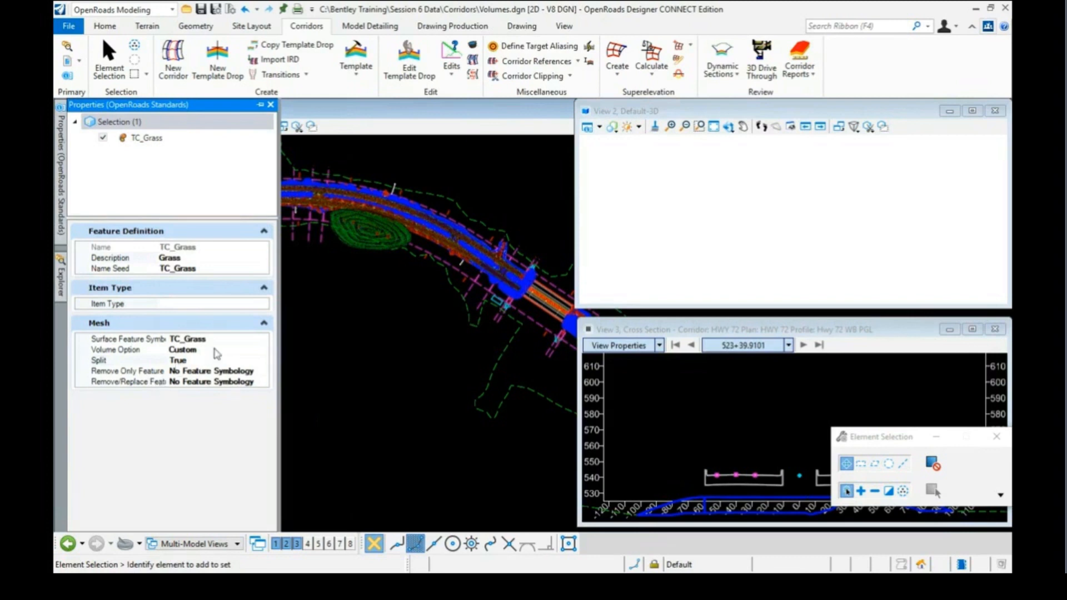
- Set the Volume Option of TC_Grass back to Design
click(217, 350)
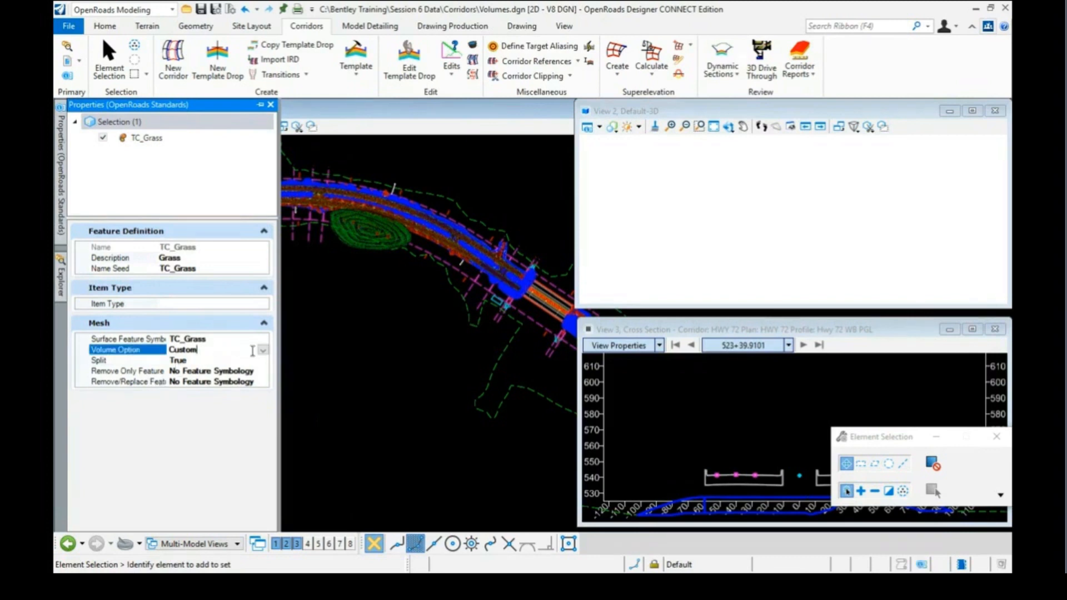
click(263, 350)
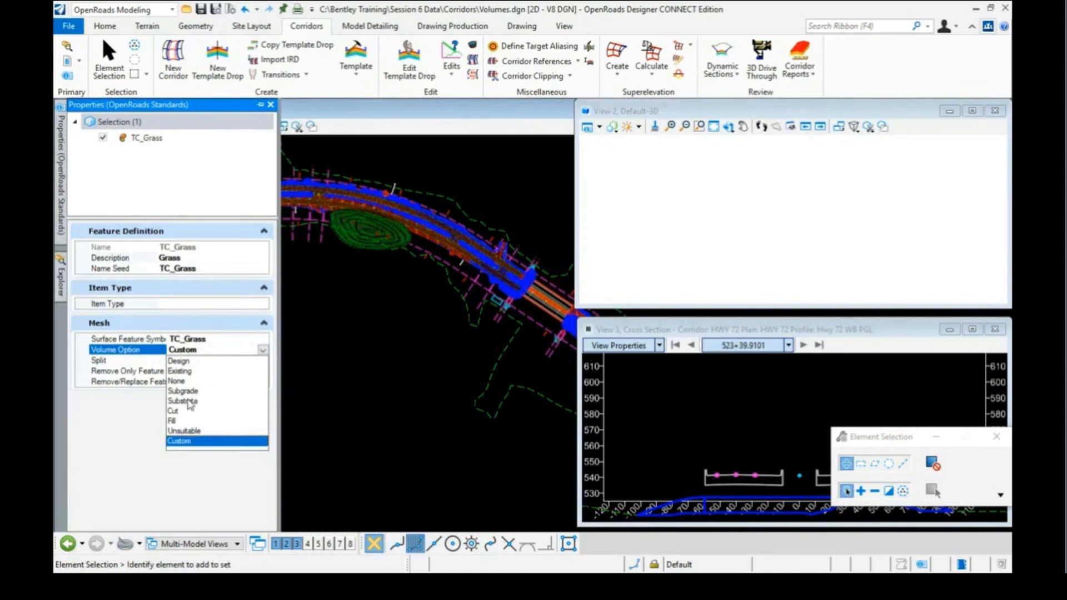
click(178, 362)
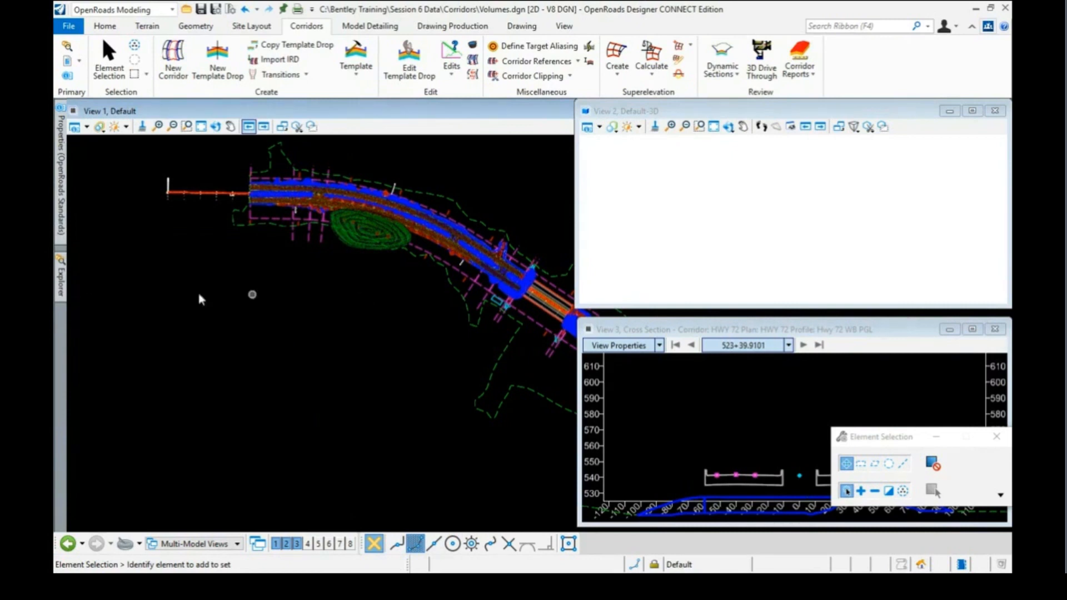
- Fit the whole model in the Default-3D view and examine the corridor meshes there
mouse_move(61, 276)
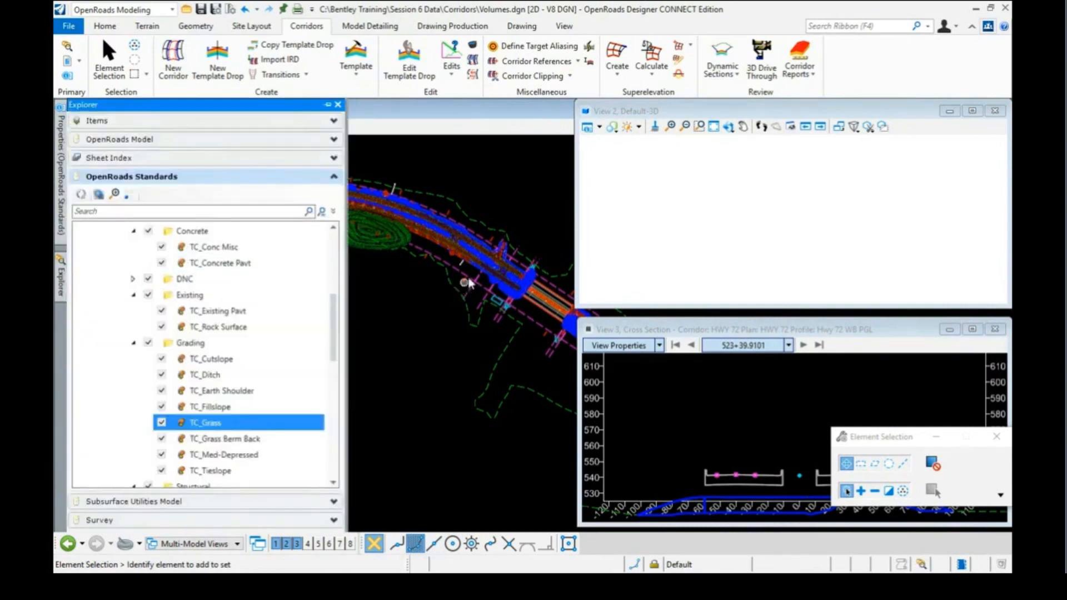
click(700, 126)
click(714, 126)
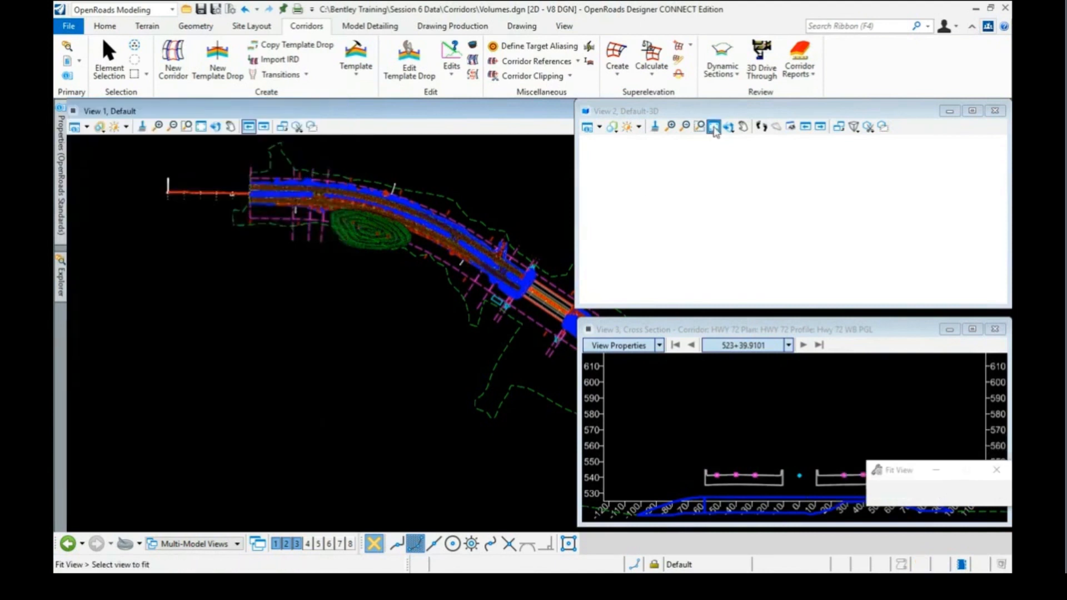
click(736, 189)
scroll(737, 189, up, 4)
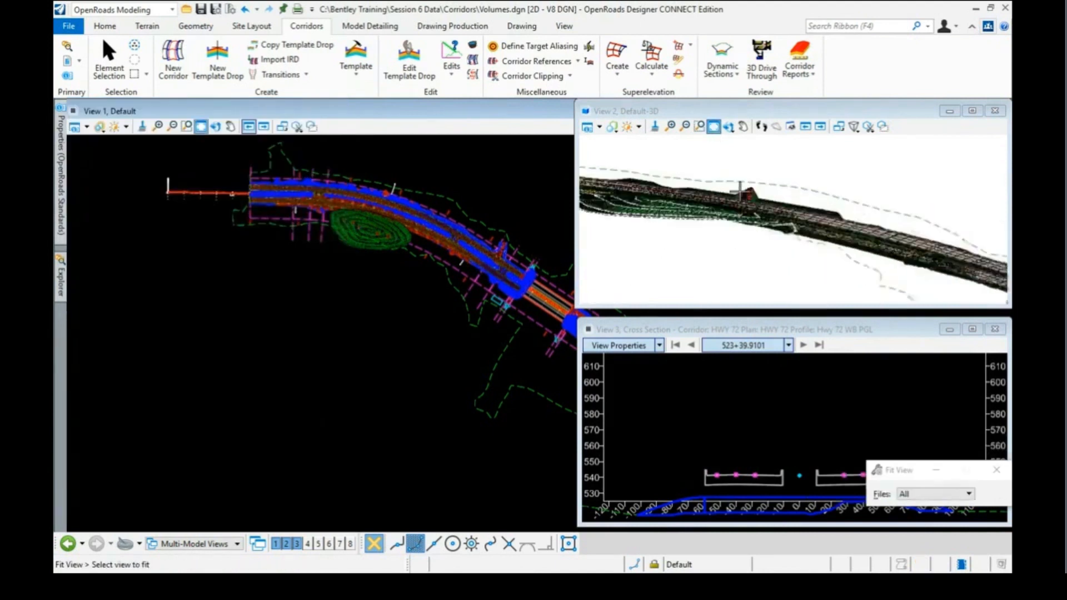
scroll(748, 207, down, 1)
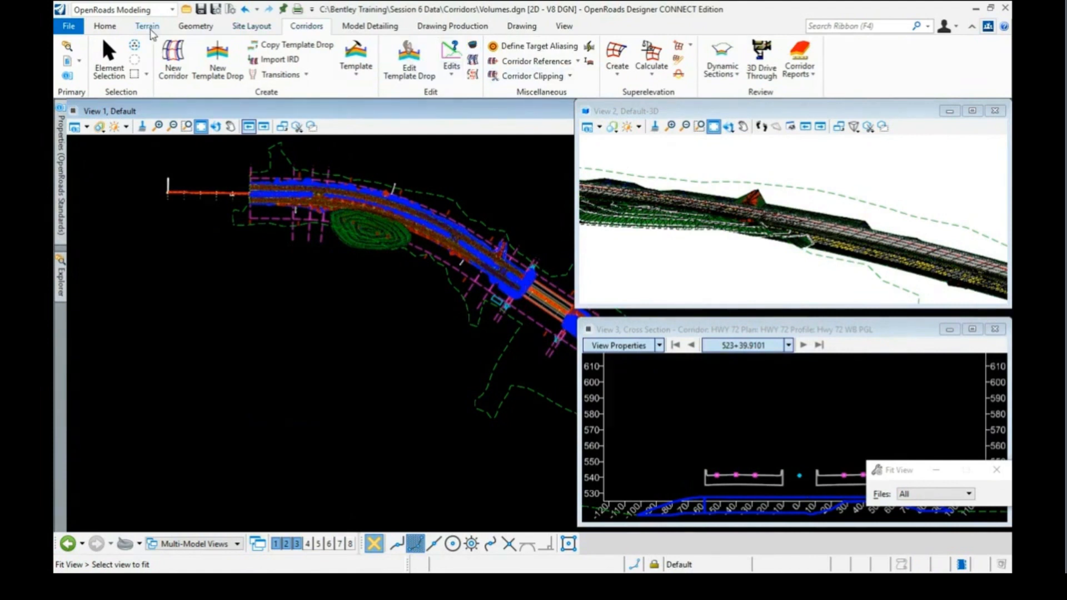
click(104, 26)
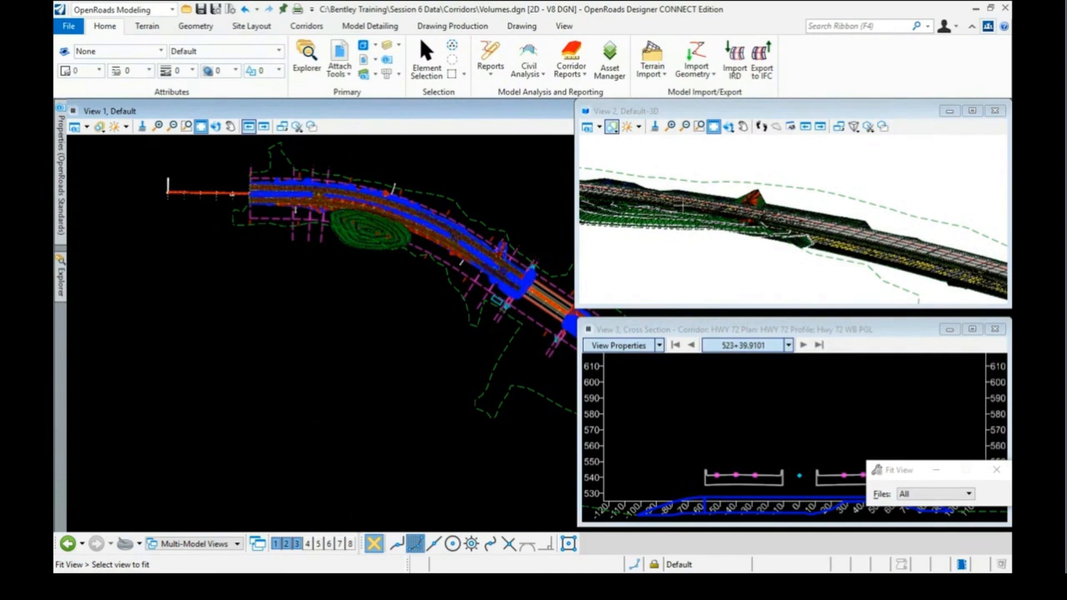
scroll(756, 208, up, 2)
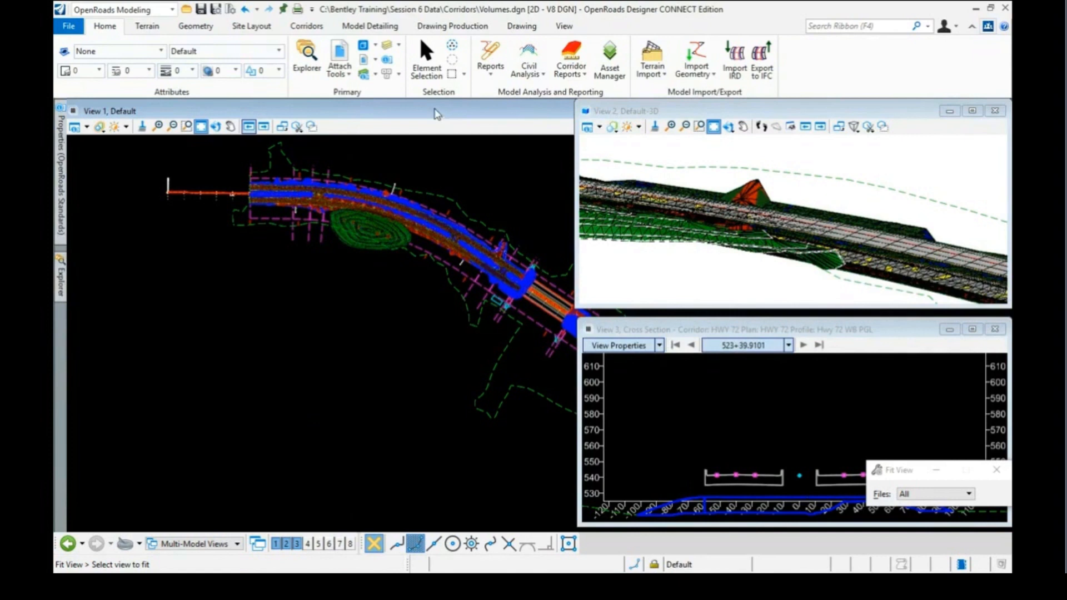
- Maximize View 1 and generate a Quantities Report By Named Boundary with the boundary group <None> and Display Clipped Graphics off
double_click(437, 114)
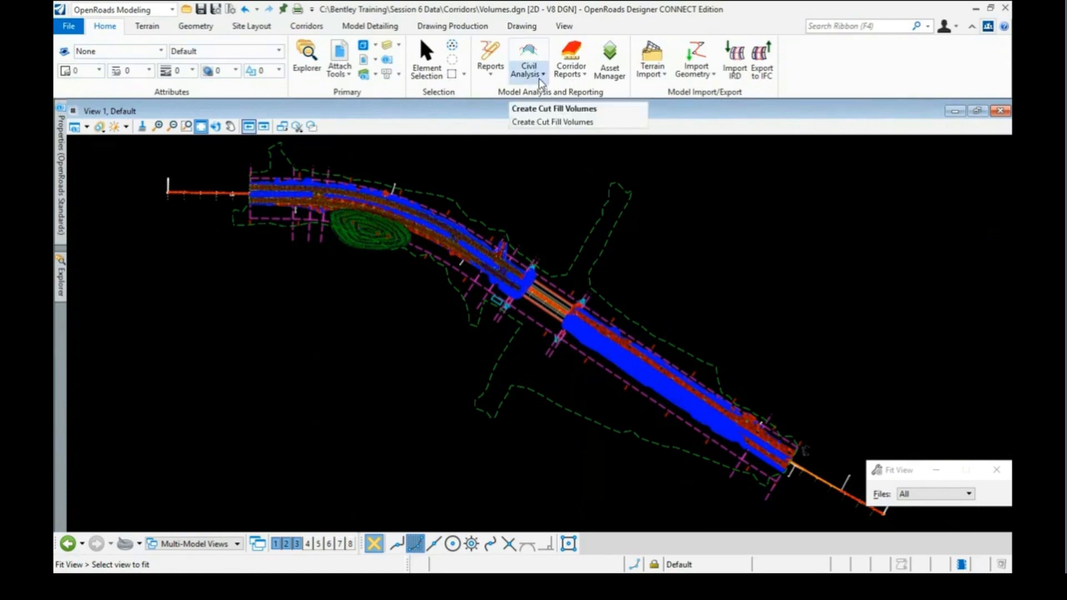
click(532, 75)
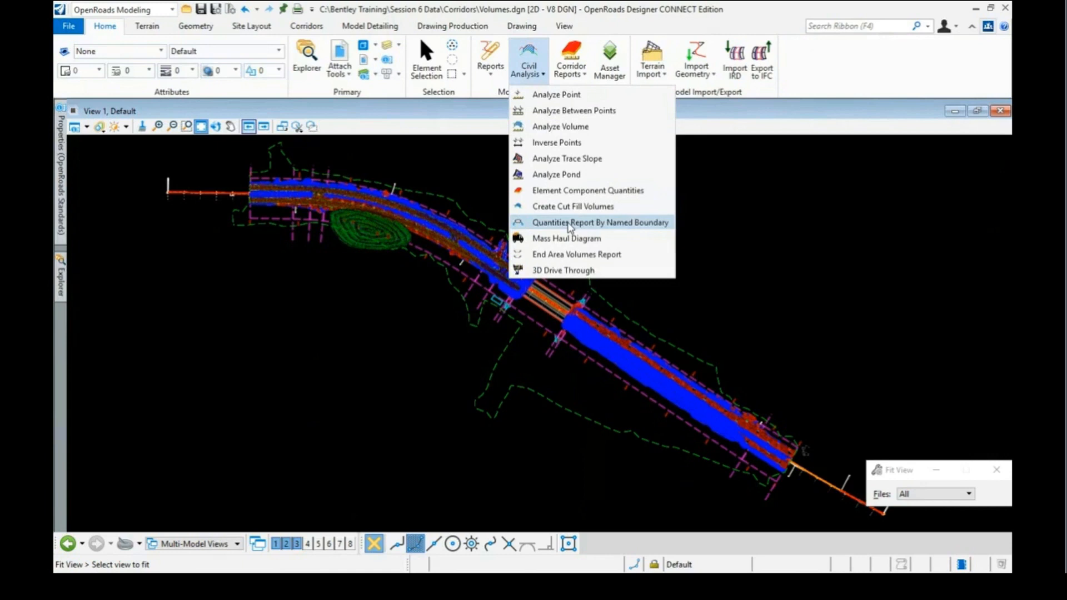
click(570, 223)
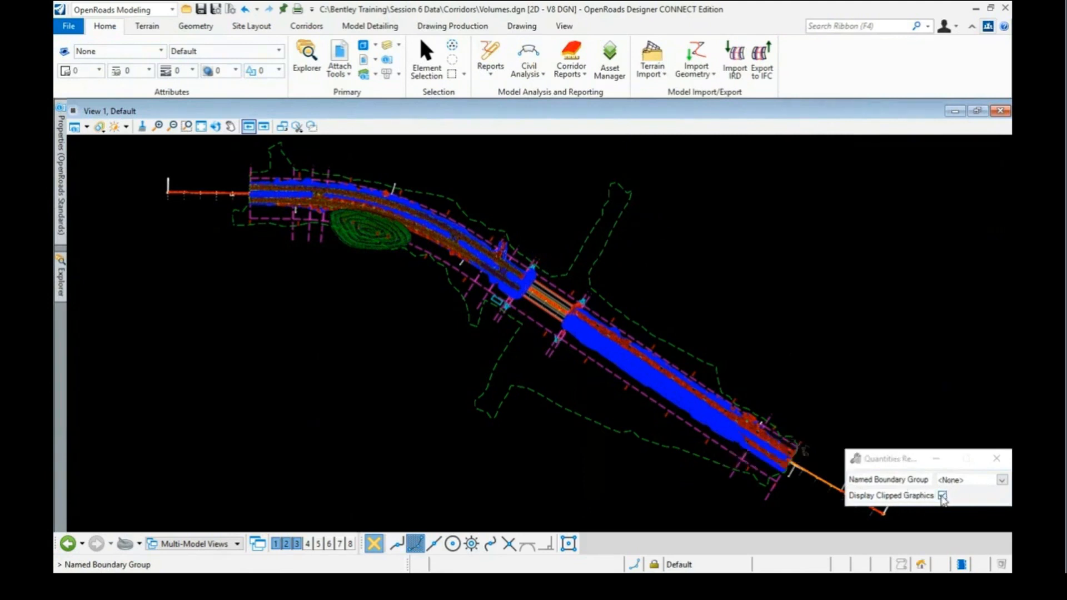
click(942, 496)
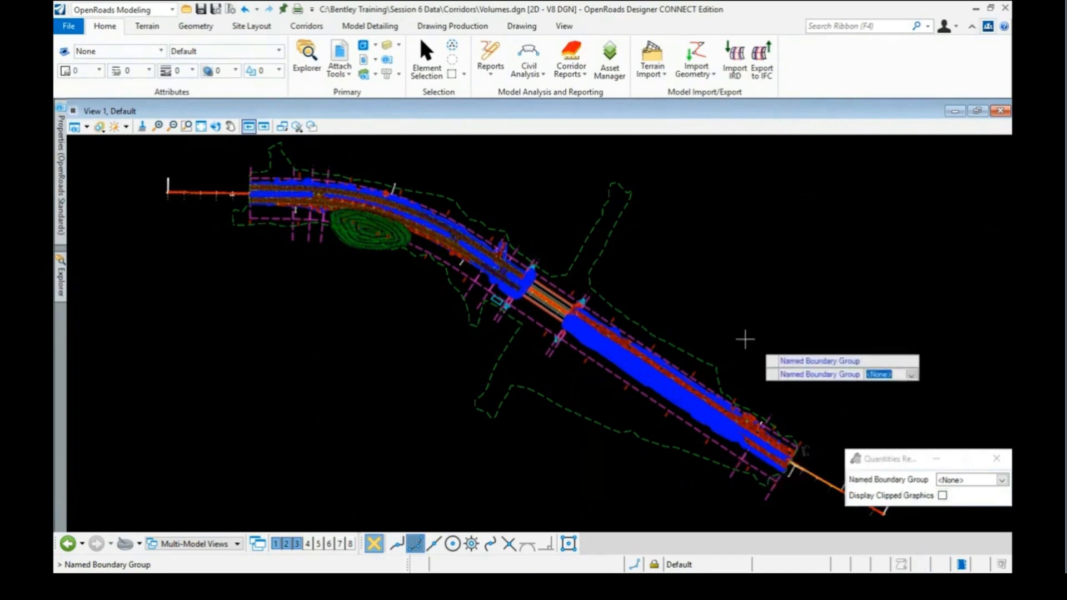
click(619, 242)
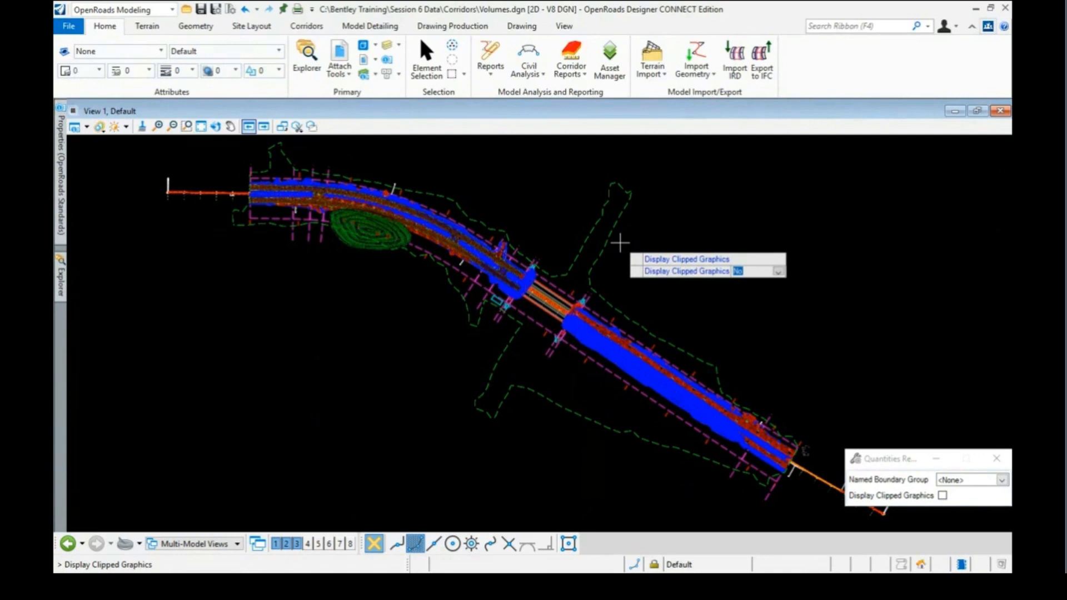
click(620, 243)
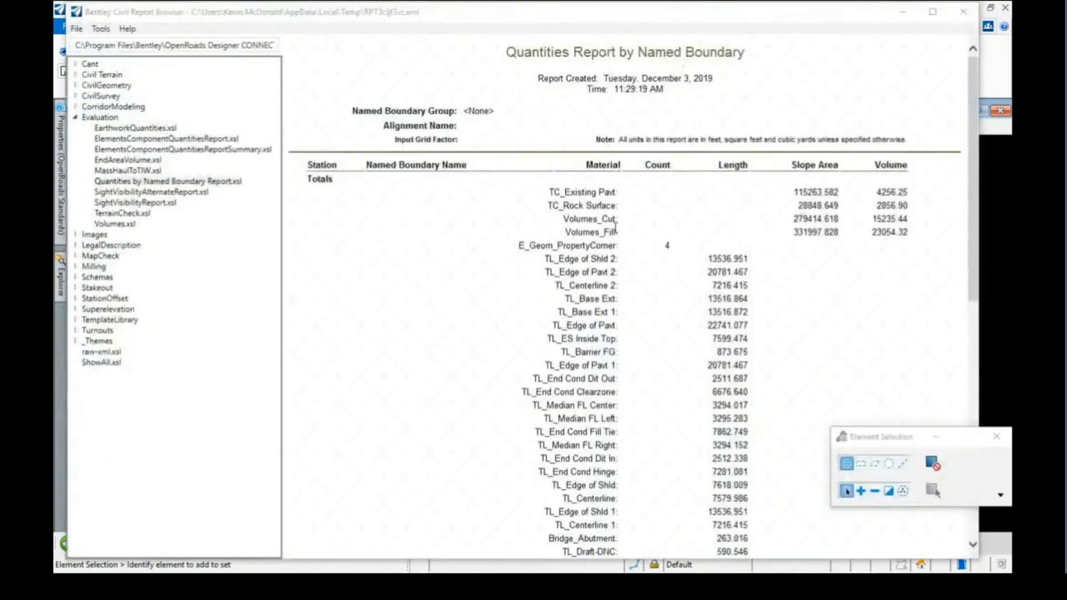
- Examine the material counts, lengths, slope areas and volumes throughout the Quantities Report by Named Boundary
scroll(589, 256, down, 6)
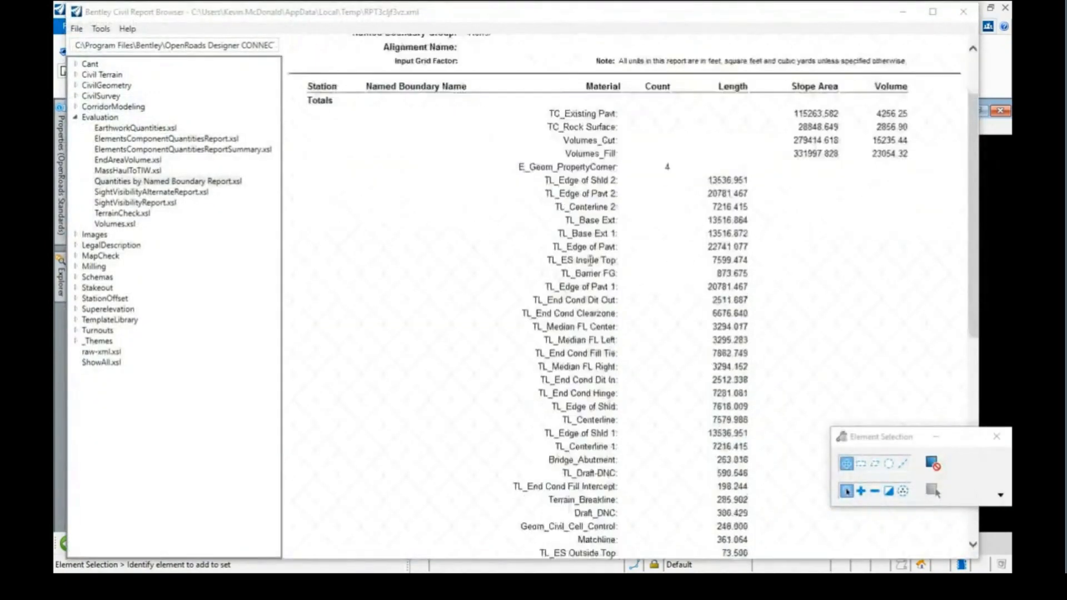
scroll(639, 300, up, 6)
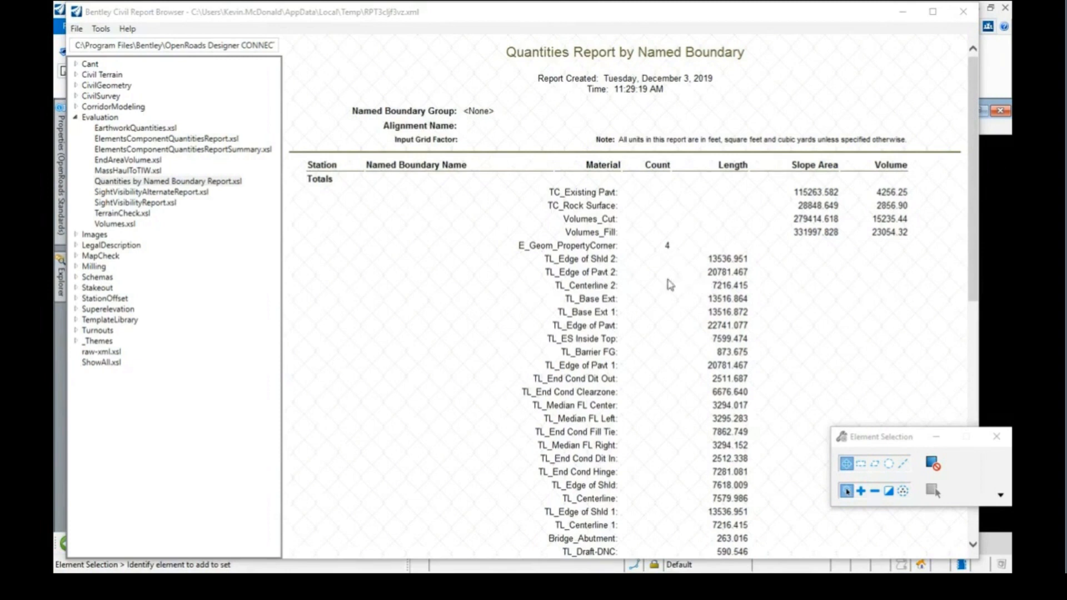
scroll(650, 260, down, 5)
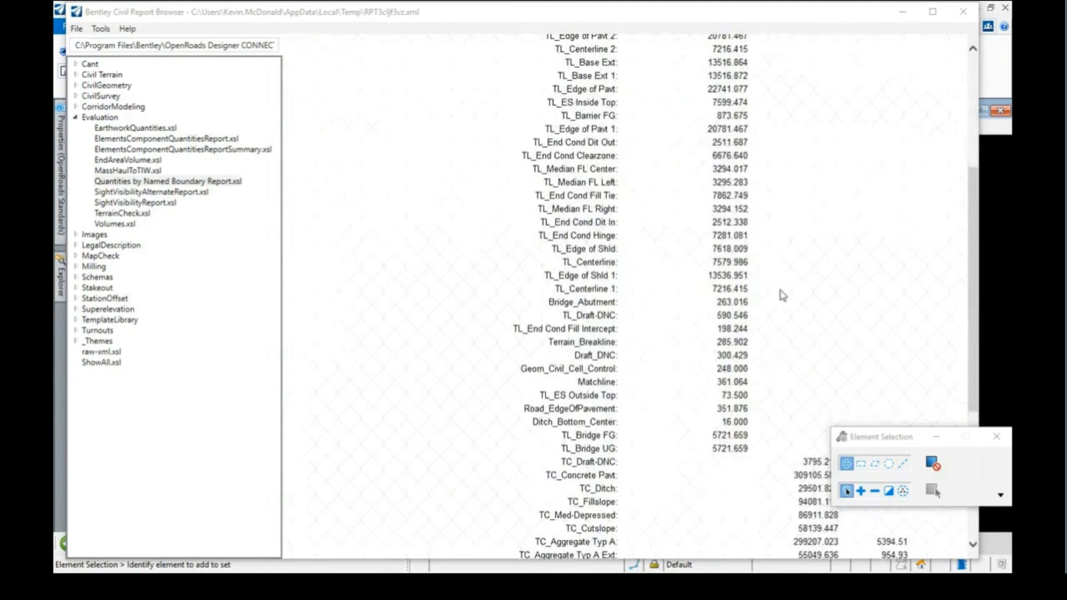
scroll(813, 191, up, 5)
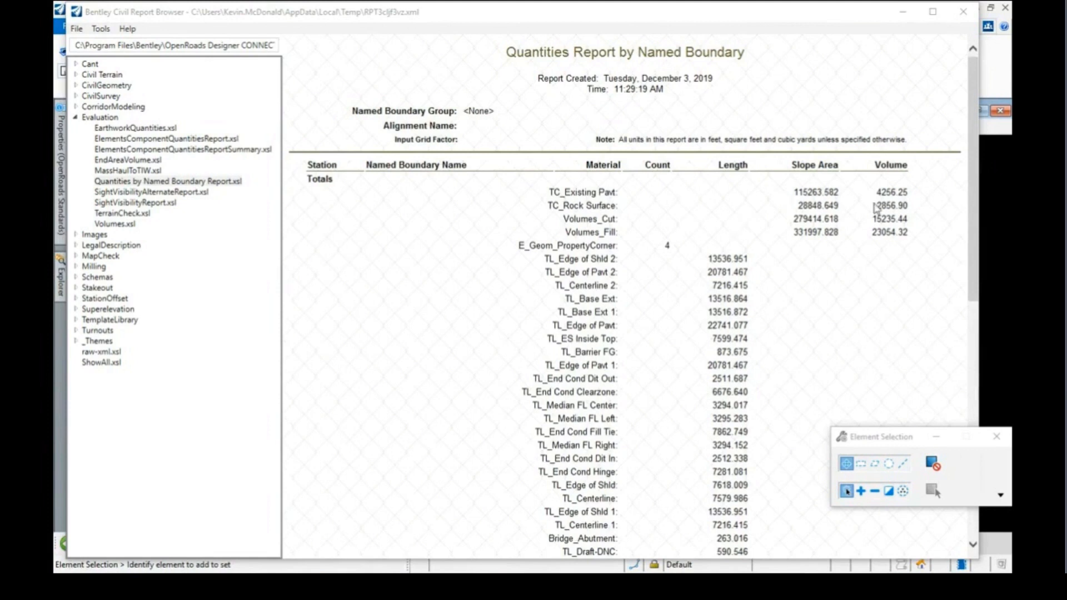
scroll(866, 231, down, 10)
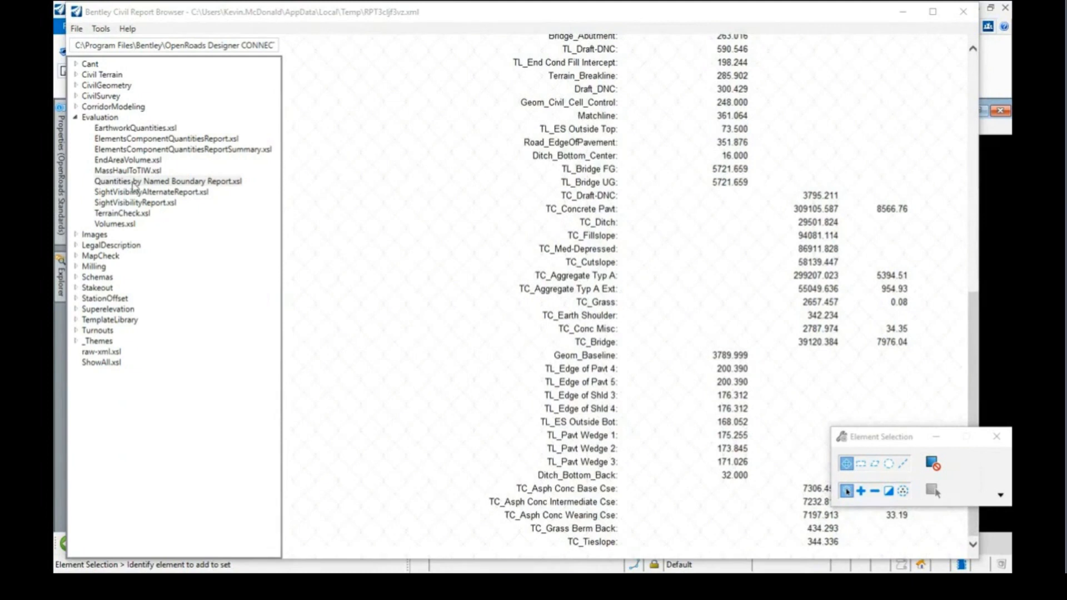
- Apply the Volumes.xsl style sheet from the Evaluation group to the report and examine the listed volumes
click(120, 224)
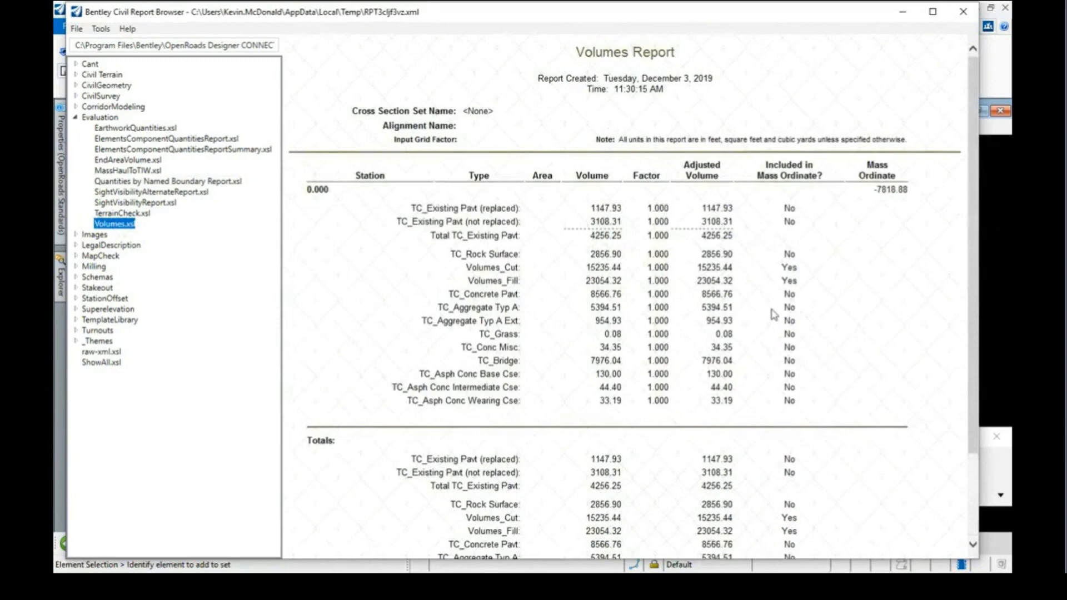
scroll(556, 194, down, 2)
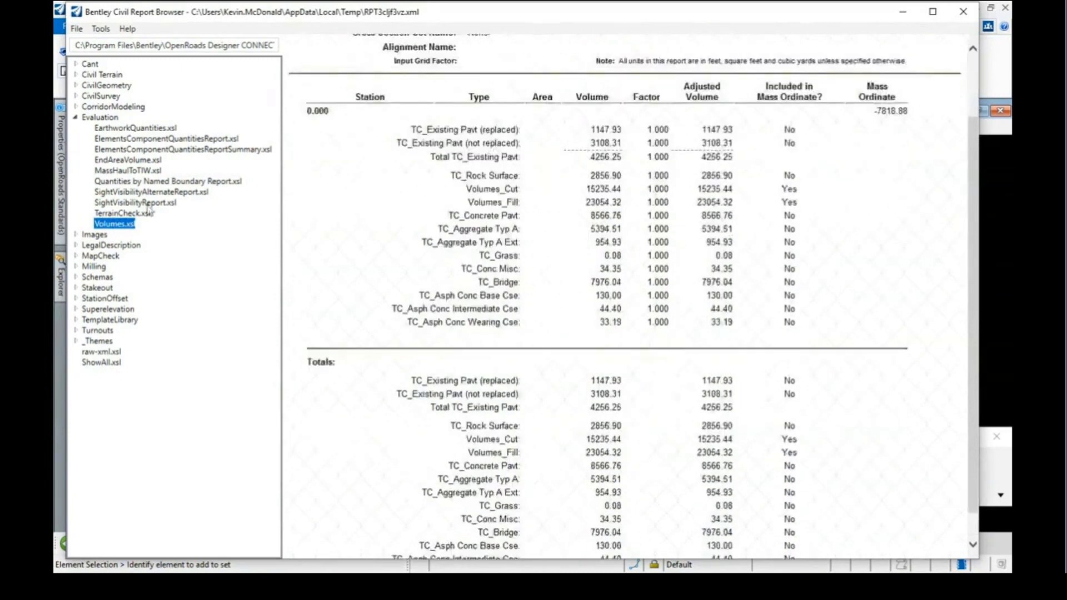
scroll(692, 238, up, 2)
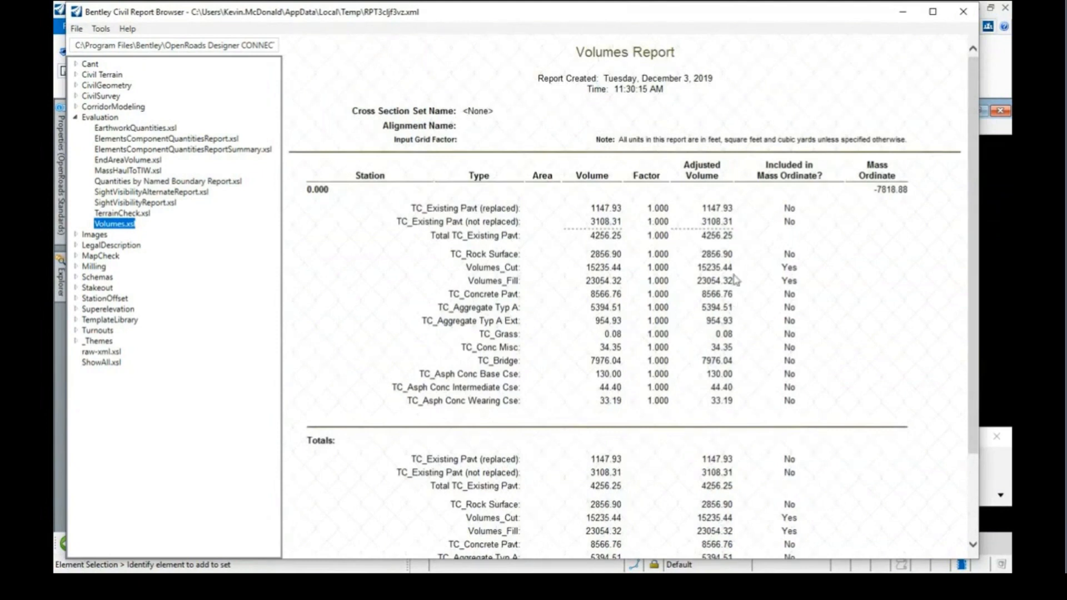
- Set the Volumes Report's cubic units precision to 0.1 in the format options
click(101, 30)
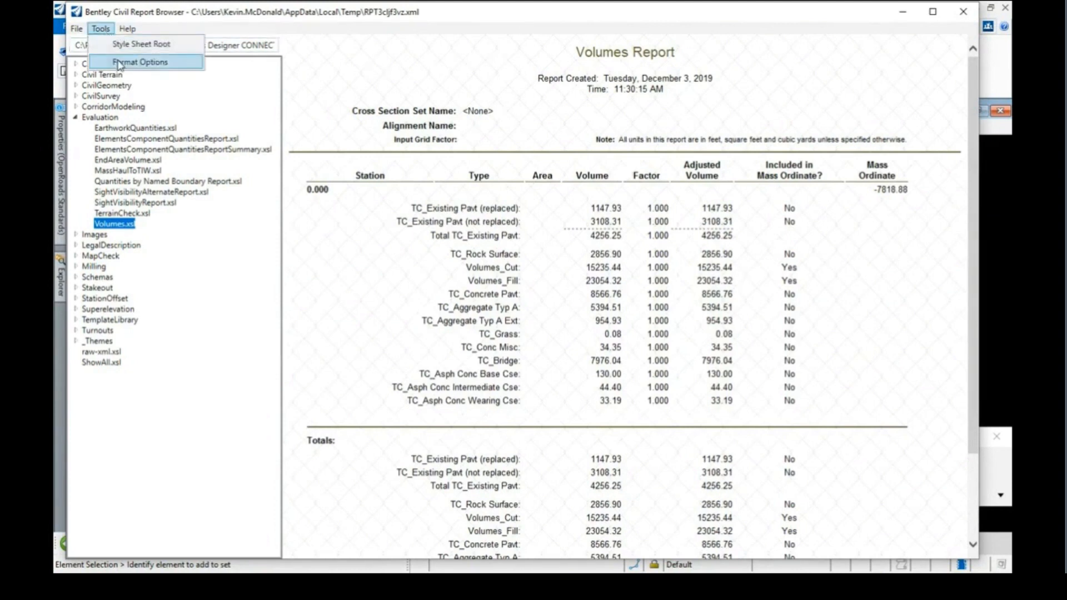
click(139, 62)
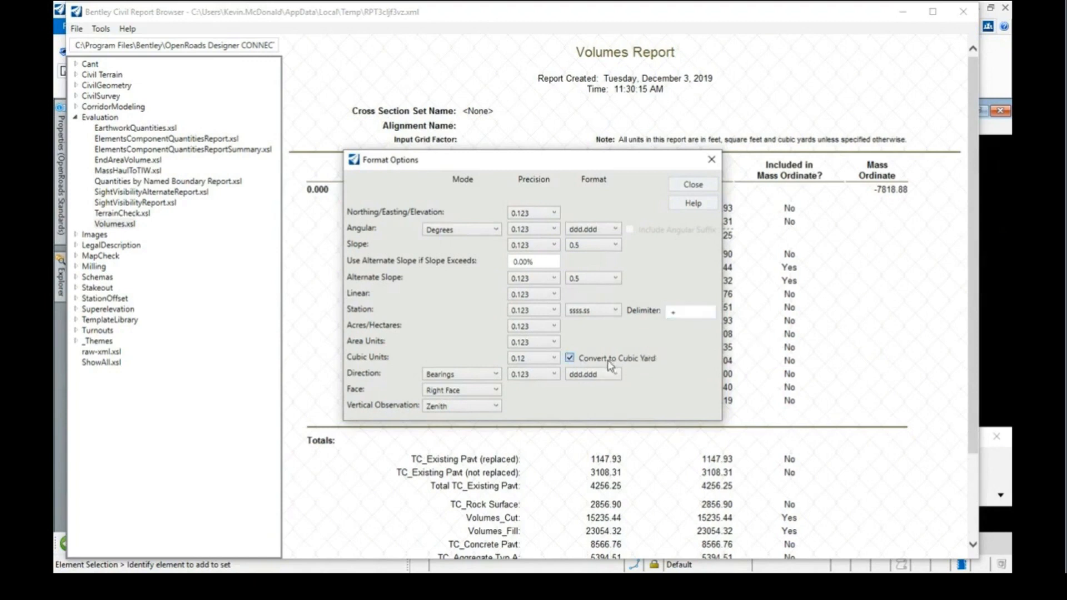
click(533, 363)
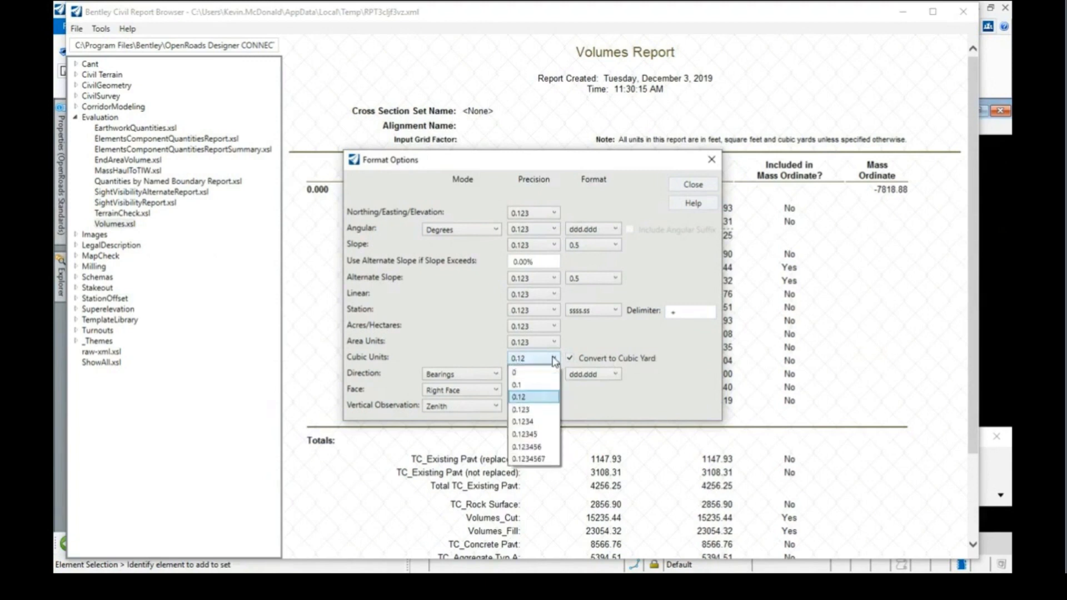
click(535, 384)
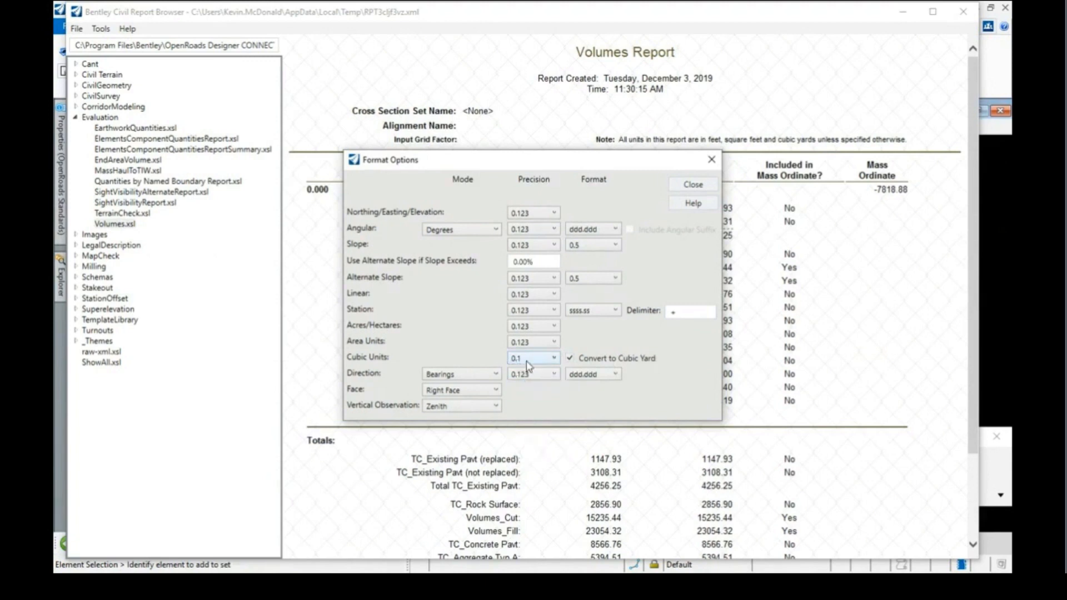
click(693, 185)
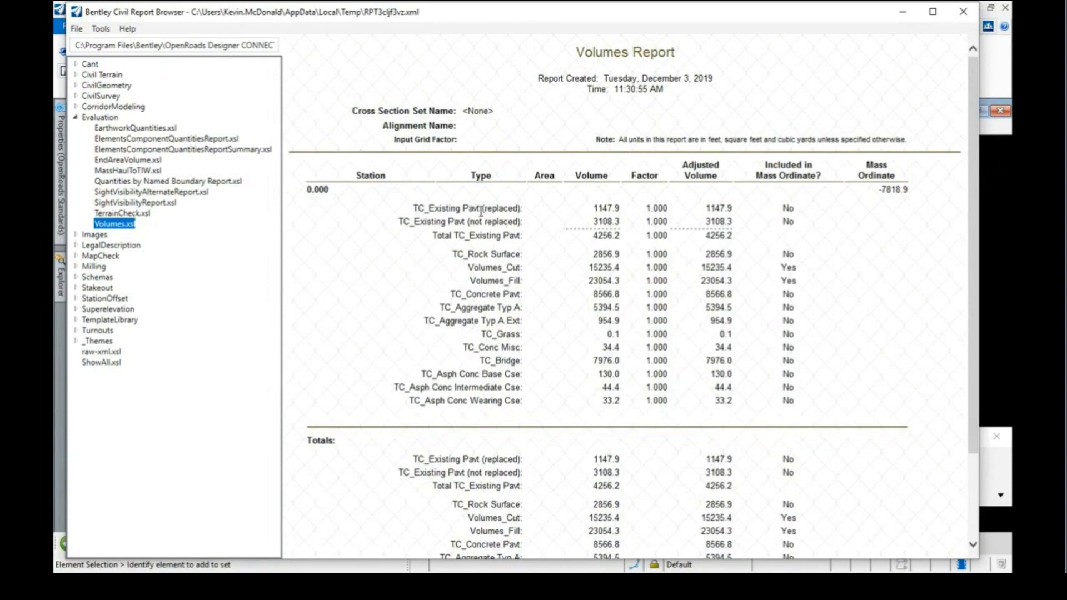
- Highlight the Volumes_Cut and Volumes_Fill rows, examine the totals of the Volumes Report, and close the report browser
click(469, 267)
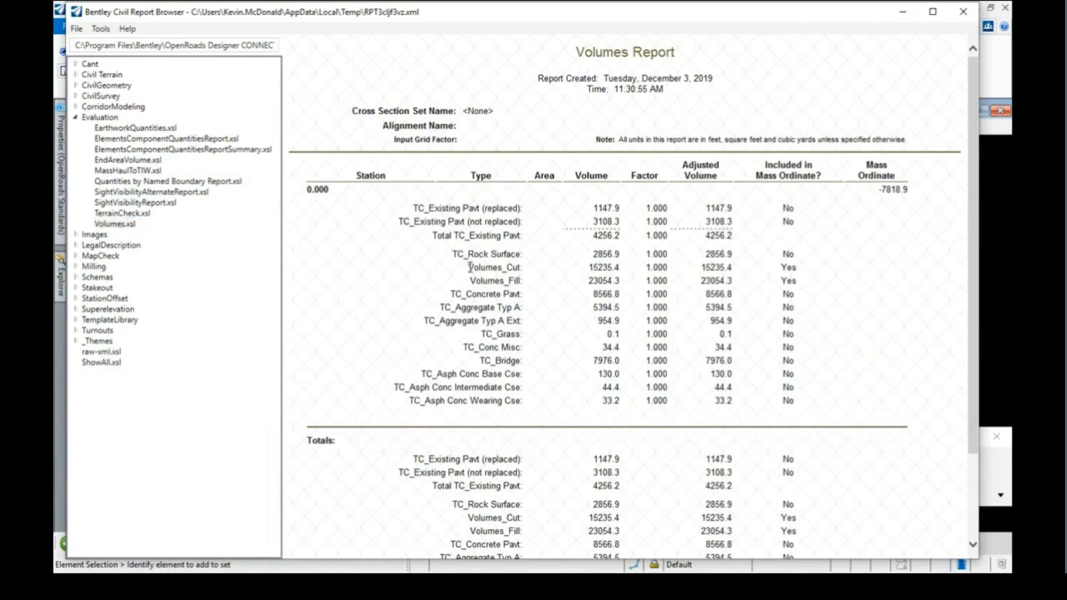
drag(470, 268, 807, 285)
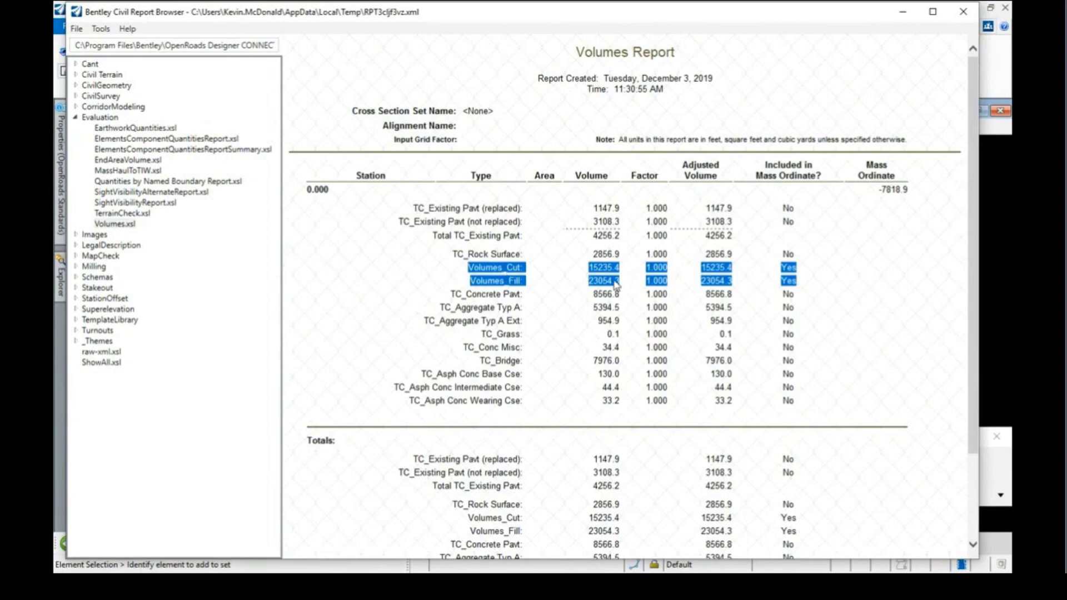
scroll(628, 281, down, 2)
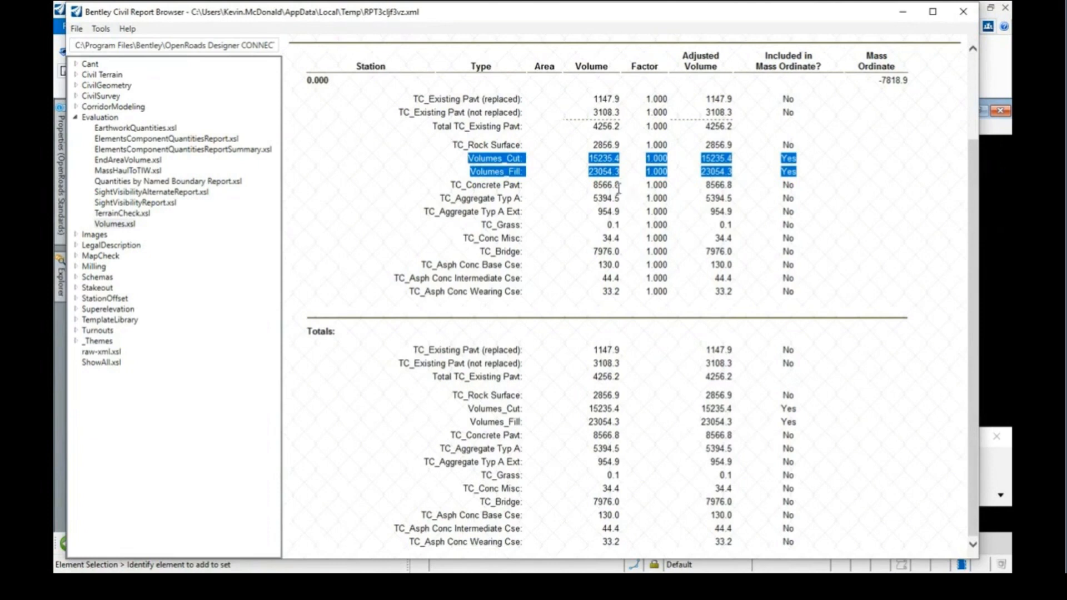
click(964, 16)
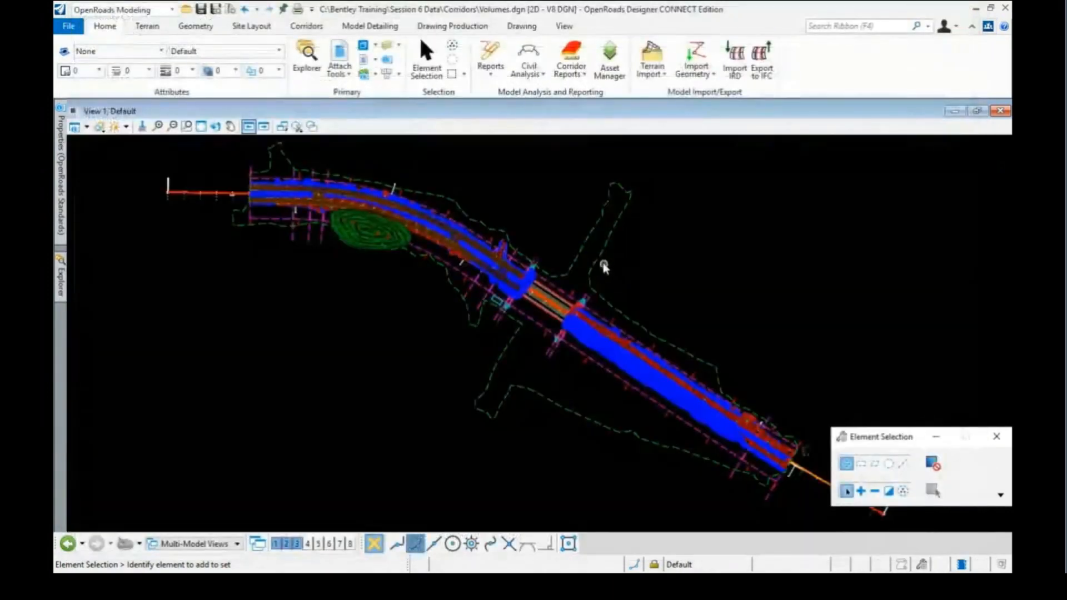
click(616, 305)
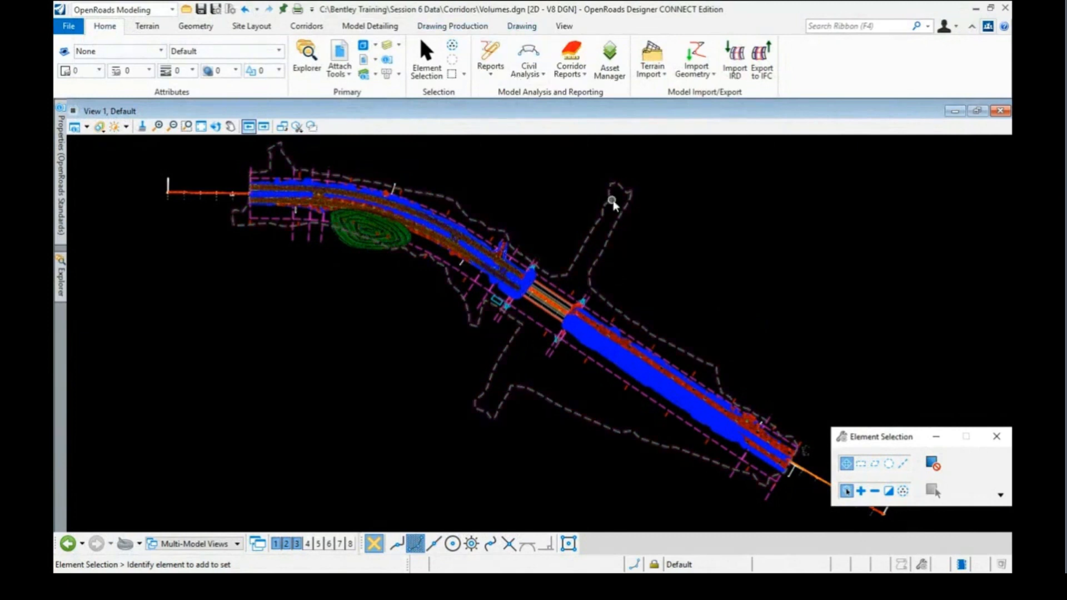
mouse_move(614, 204)
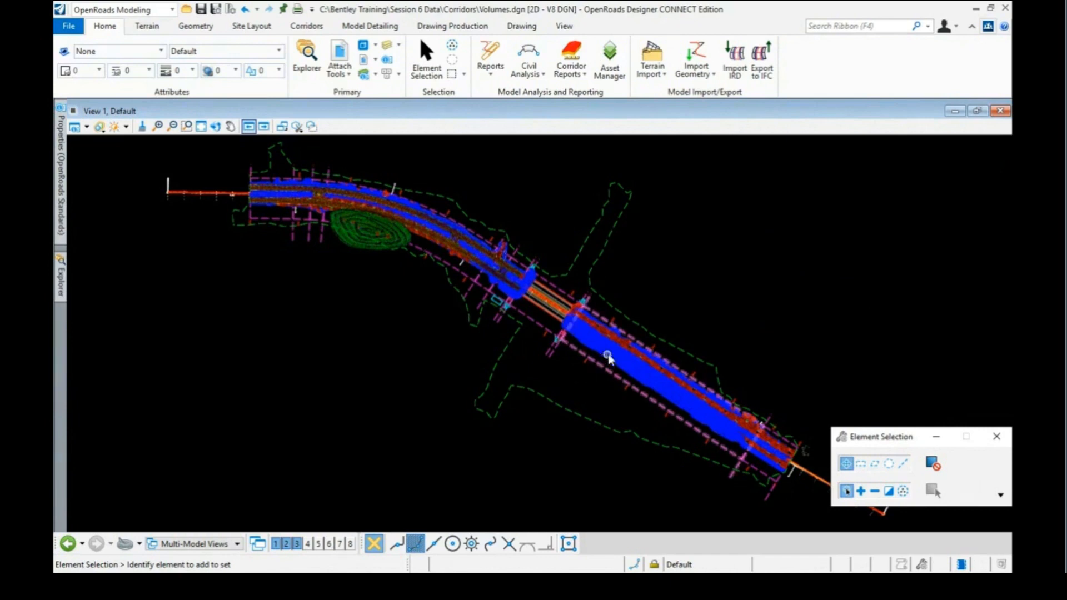
click(215, 126)
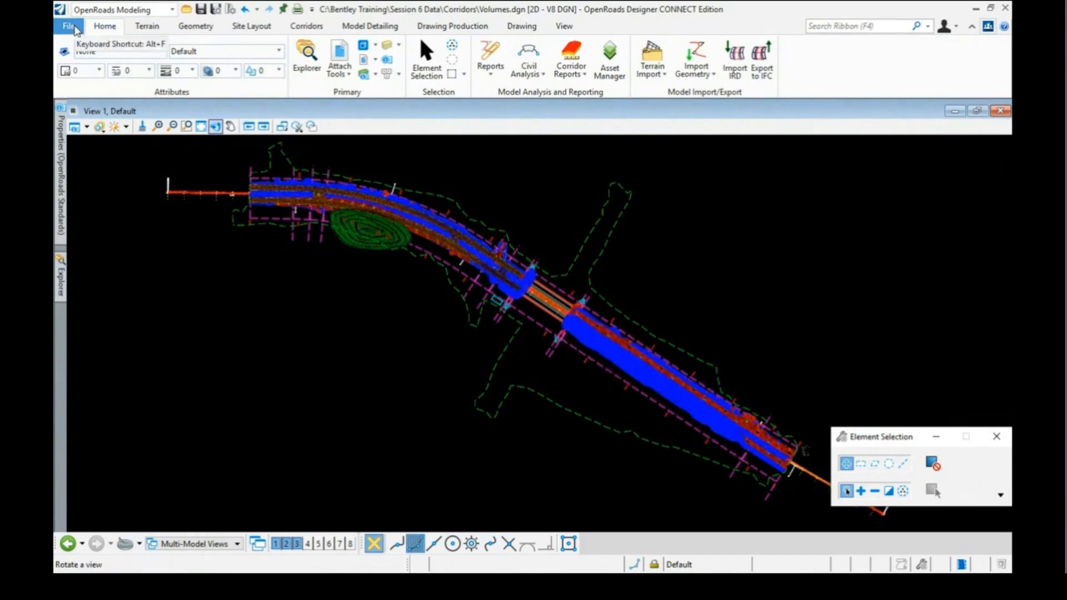
- Open HWY72_VolumesEB-WB.dgn from the Sheets folder of Session 6 Data
click(76, 28)
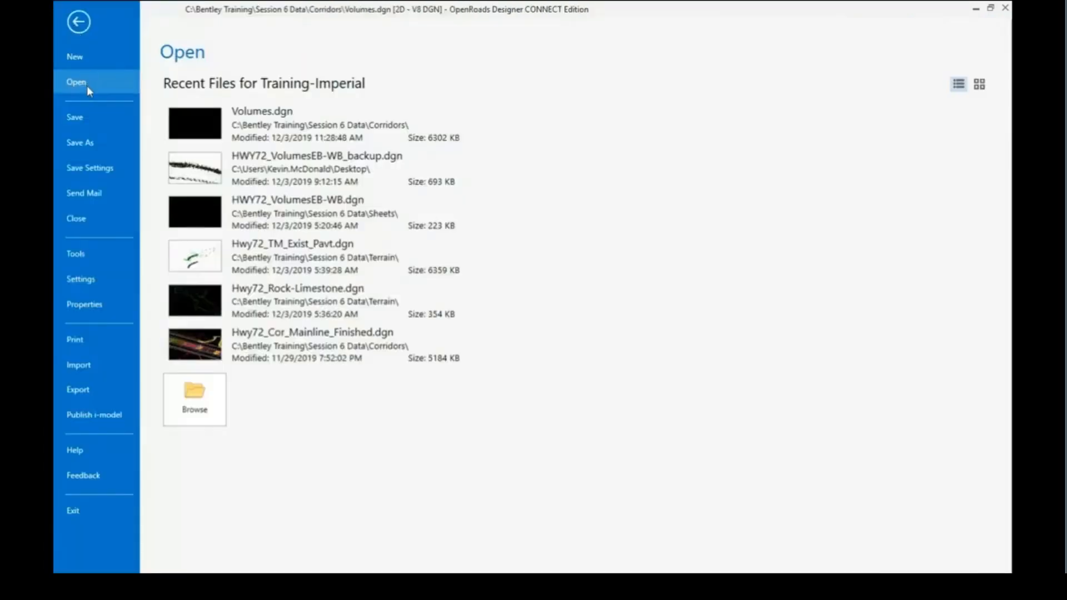
click(195, 399)
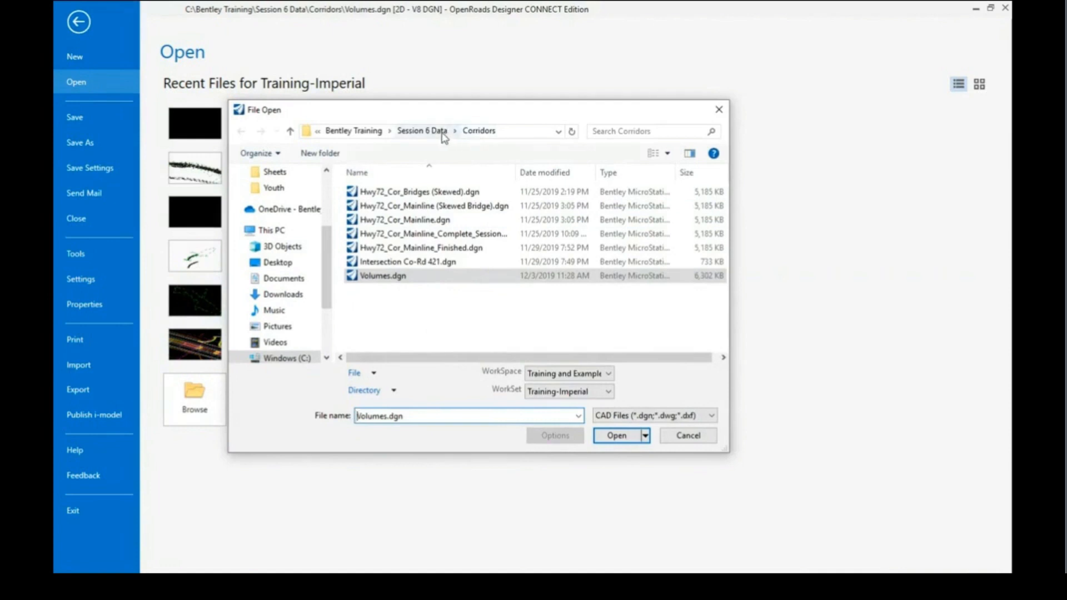
click(438, 132)
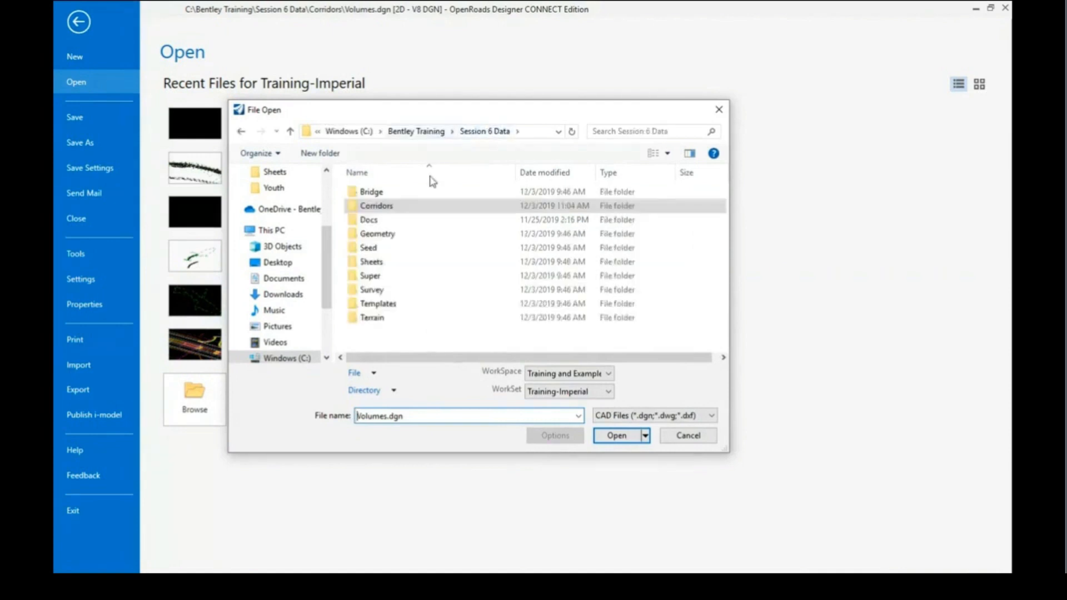
double_click(371, 262)
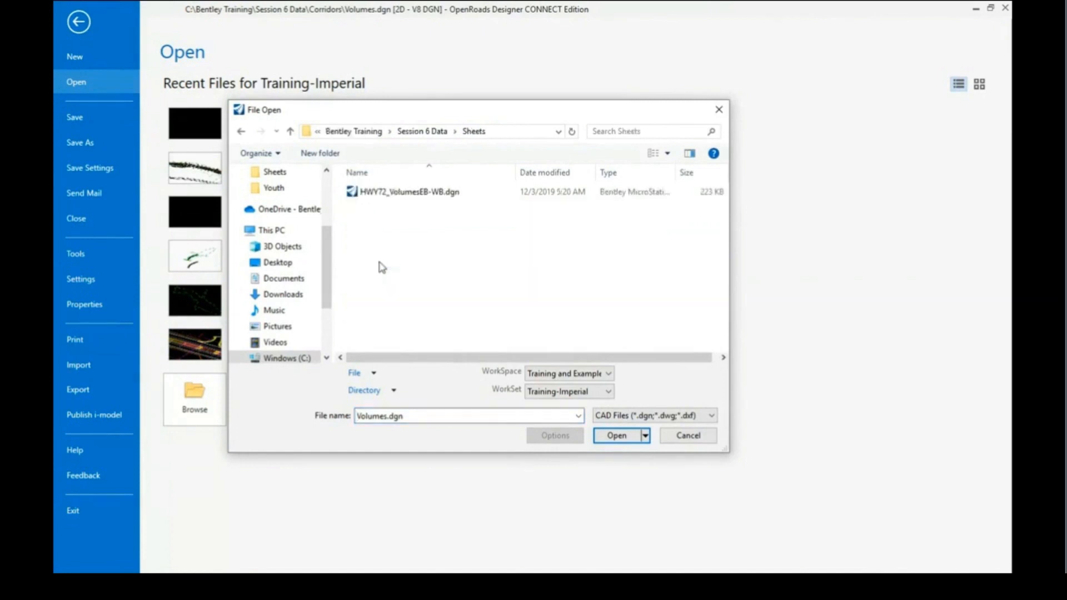
click(409, 192)
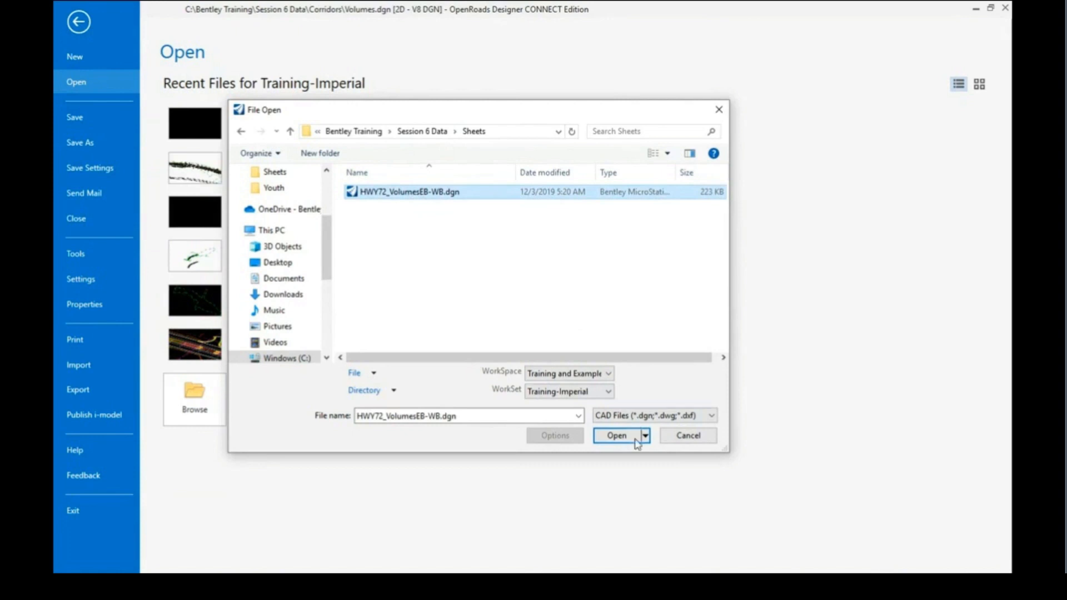
click(617, 436)
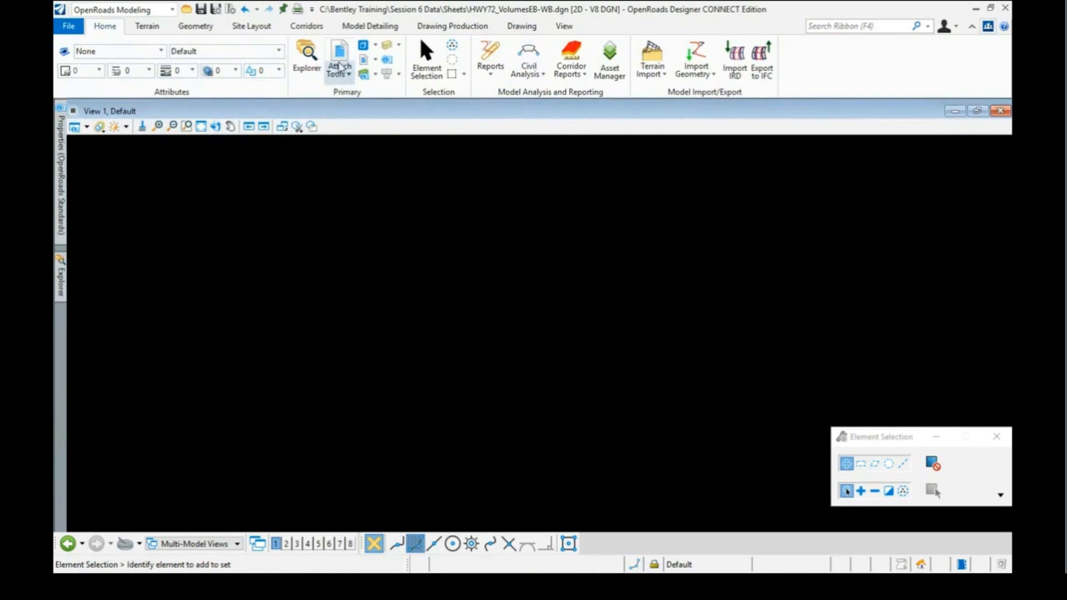
- Open the References dialog for HWY72_VolumesEB-WB.dgn and start attaching a reference file
click(340, 58)
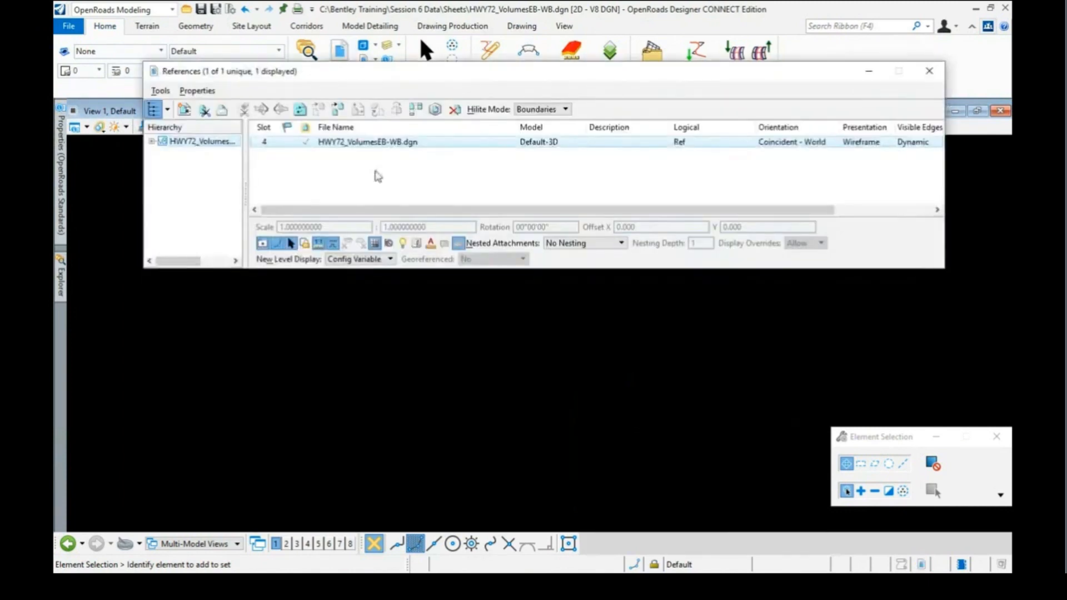
click(161, 91)
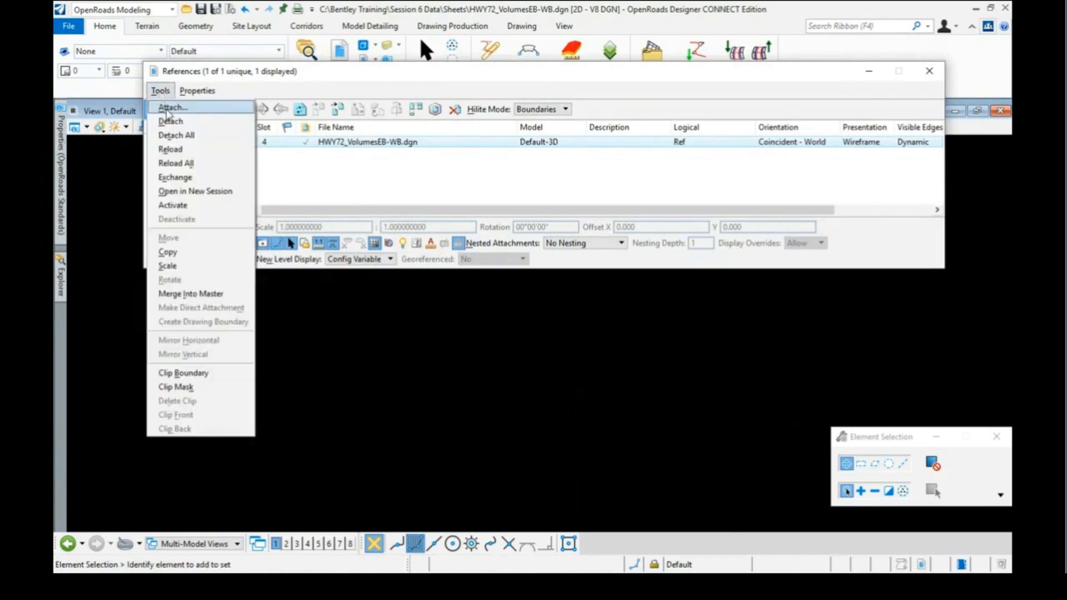
click(169, 105)
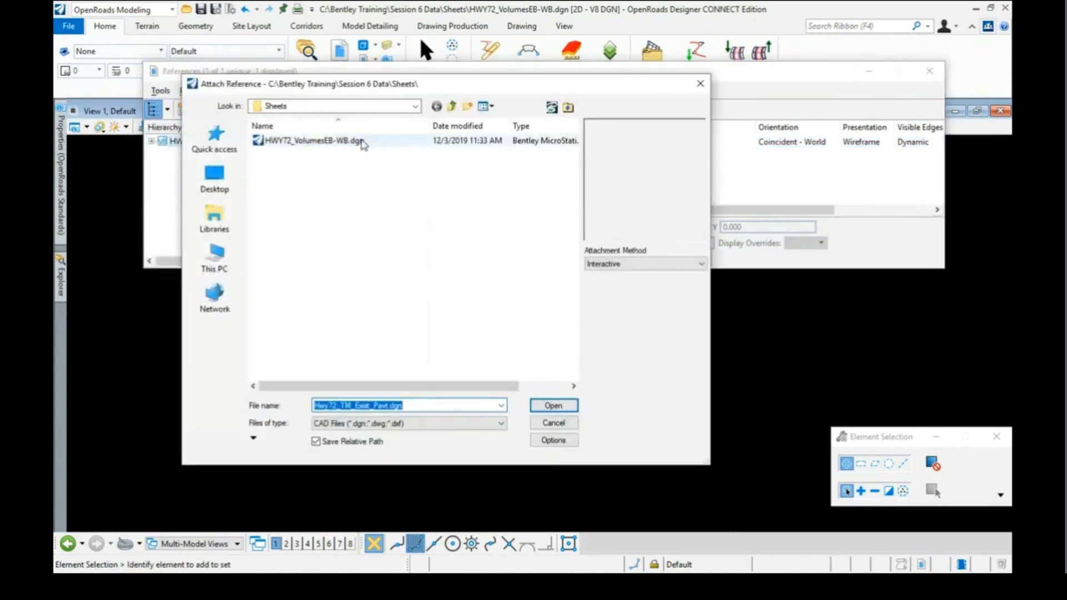
- Attach Volumes.dgn from the Corridors folder as a Coincident - World reference, using Live Nesting with a nesting depth of 10
click(453, 106)
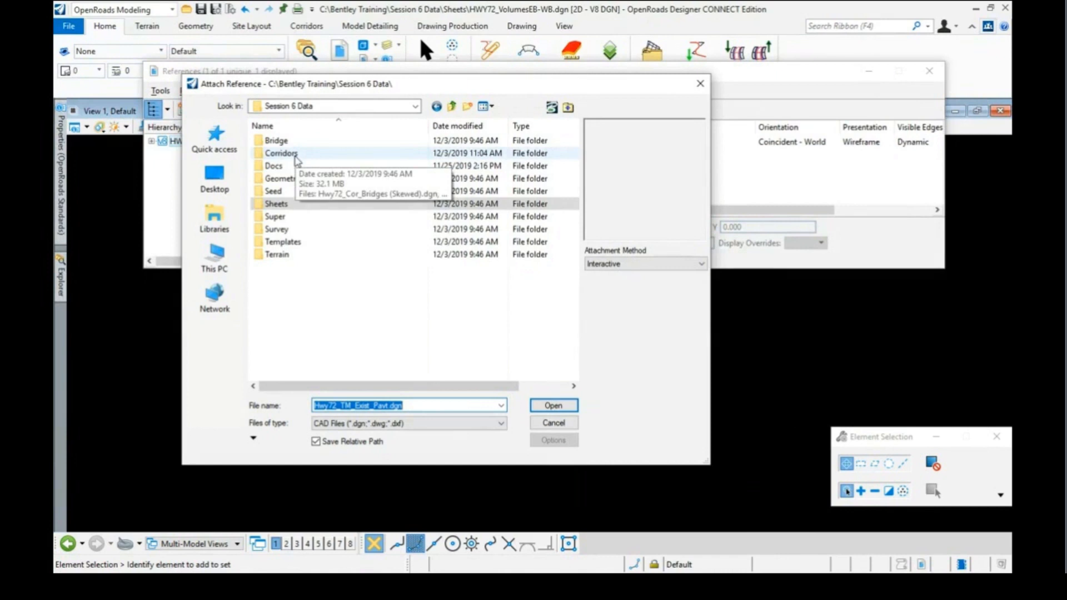
double_click(292, 158)
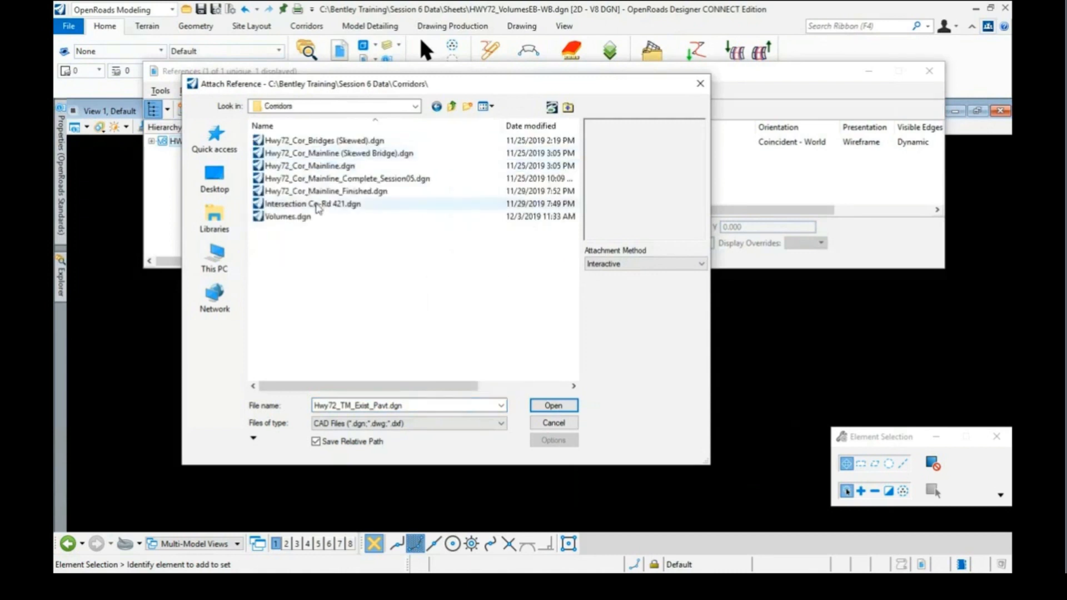
click(283, 217)
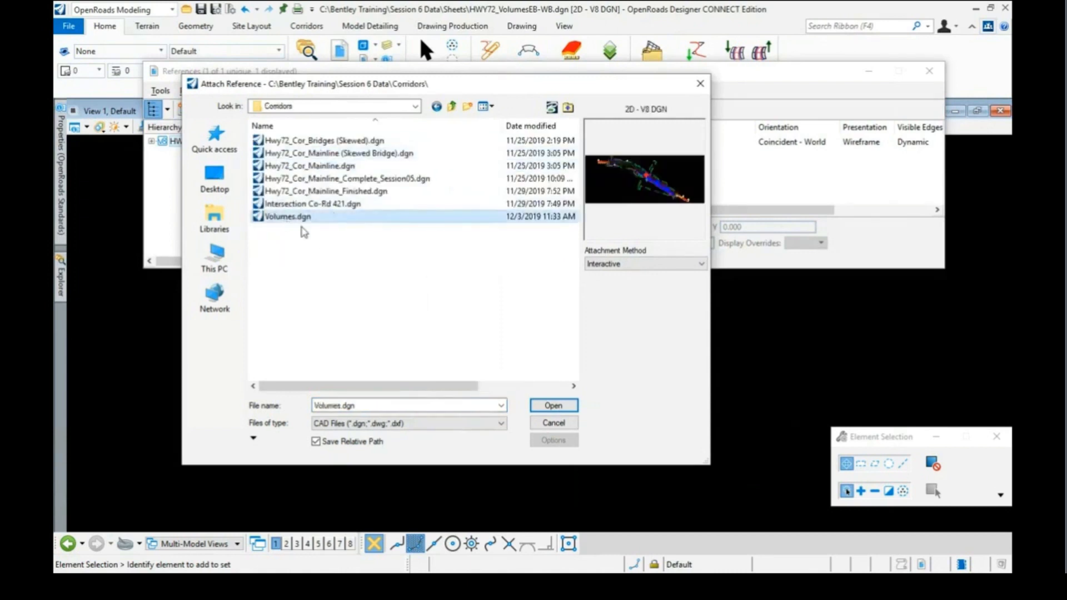
click(553, 407)
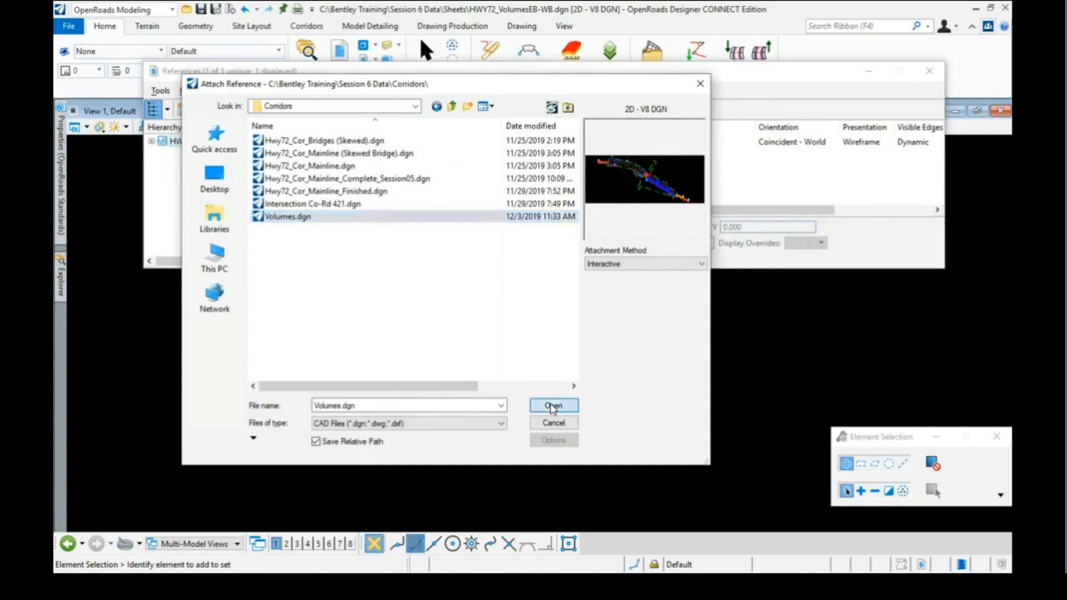
click(942, 414)
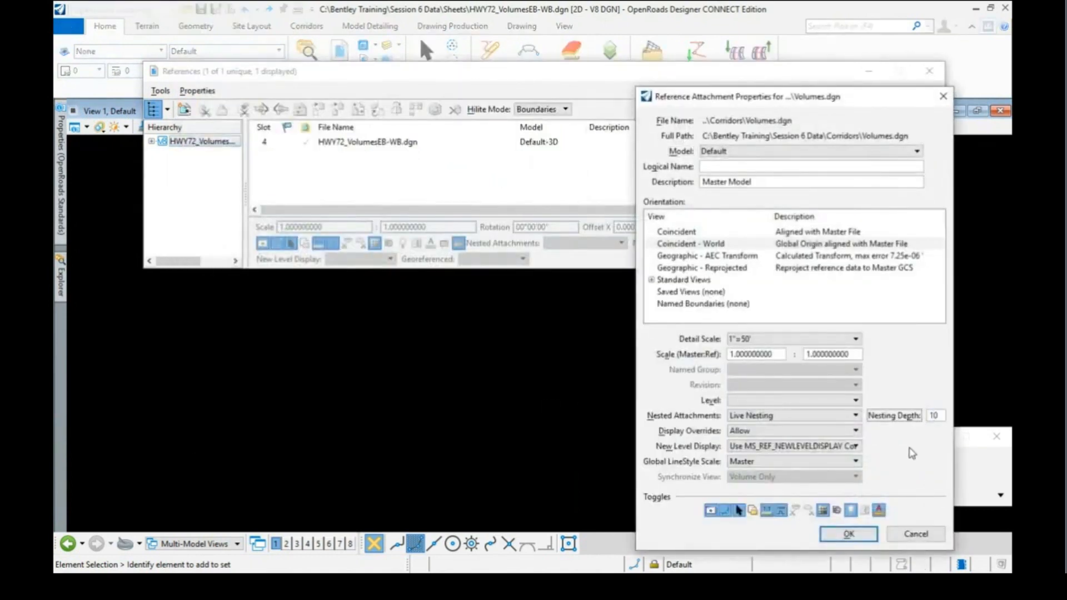
click(850, 535)
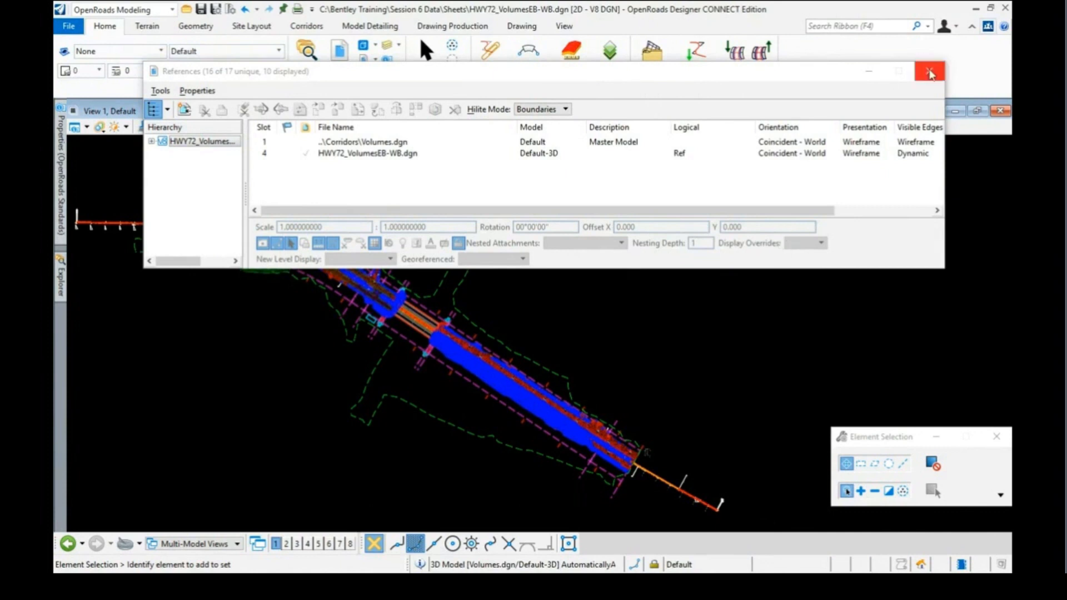
click(930, 72)
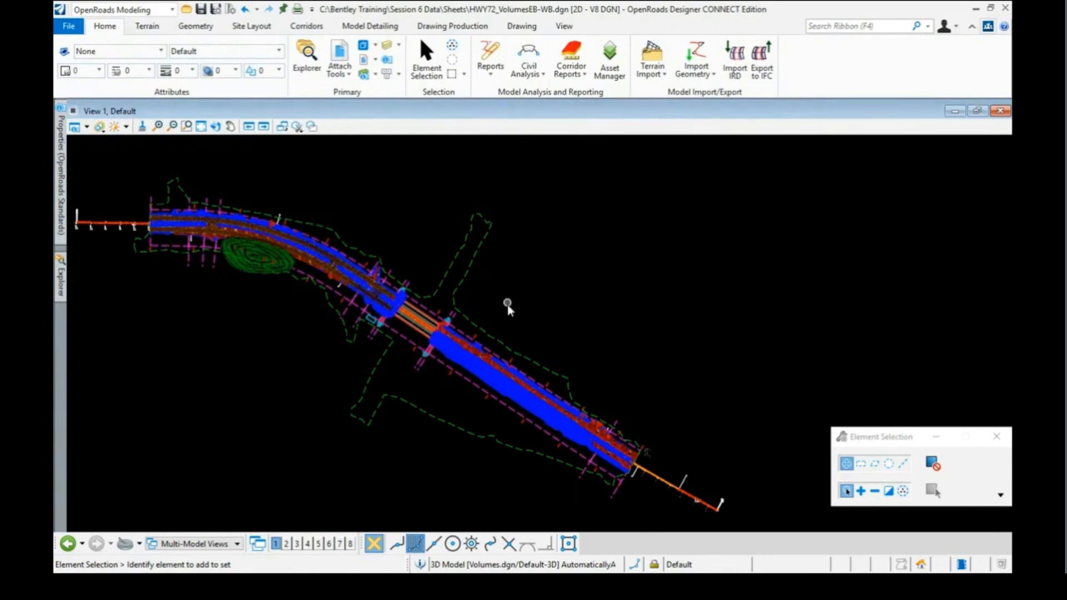
scroll(537, 281, down, 1)
scroll(481, 329, up, 1)
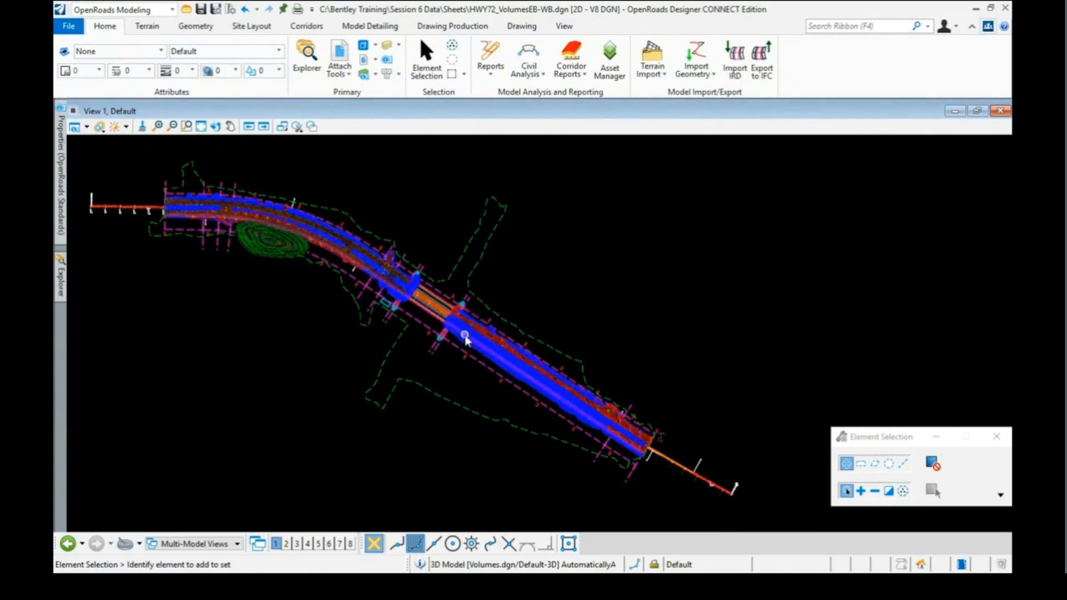
mouse_move(465, 338)
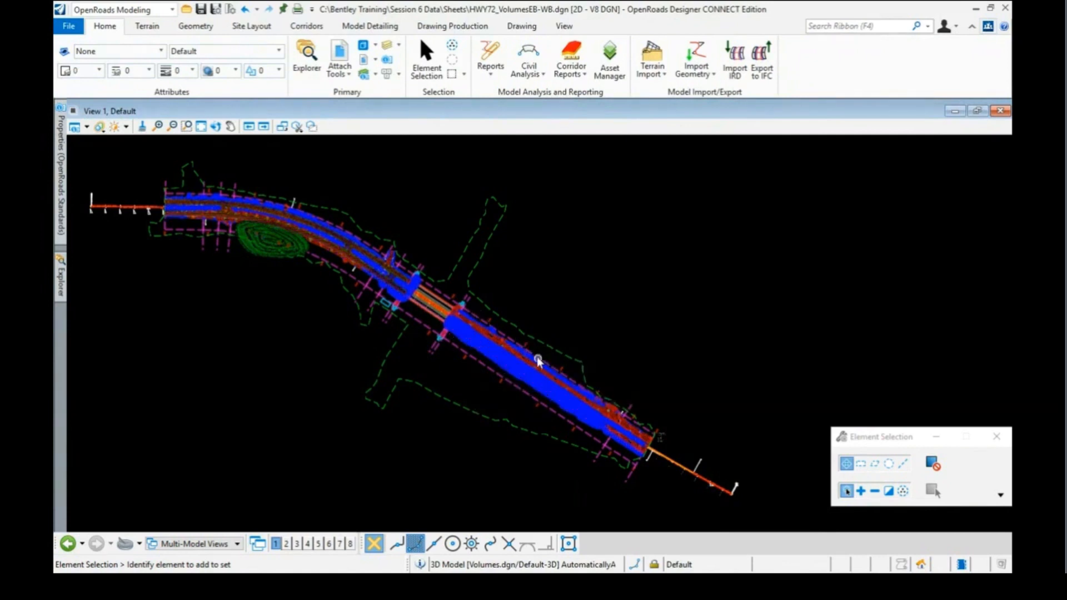
click(488, 334)
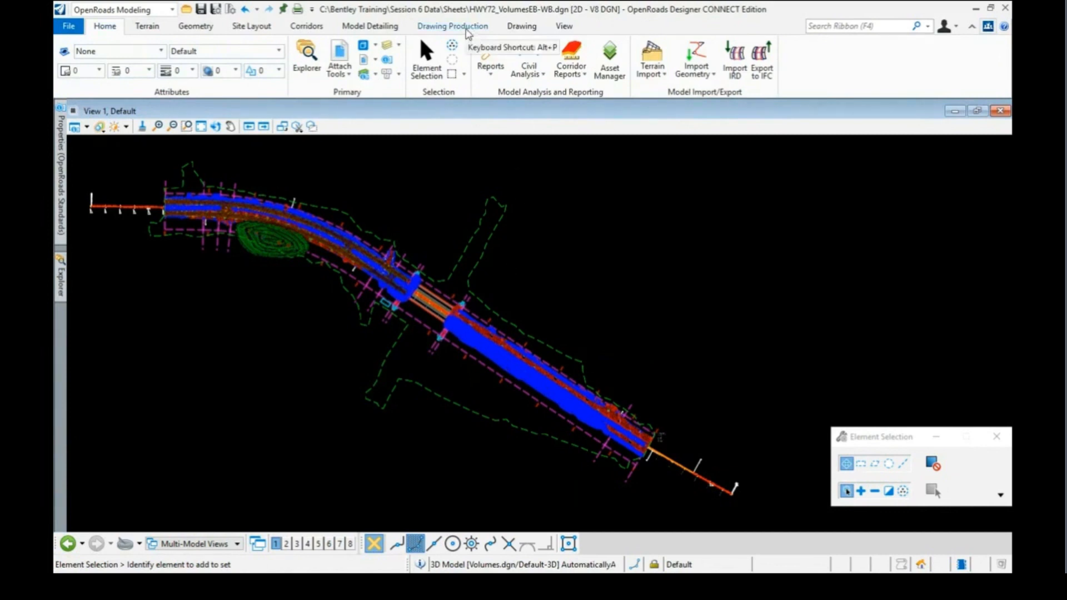
- Start a Civil Plan named boundary and pick the HWY 72 centerline as its path
click(466, 32)
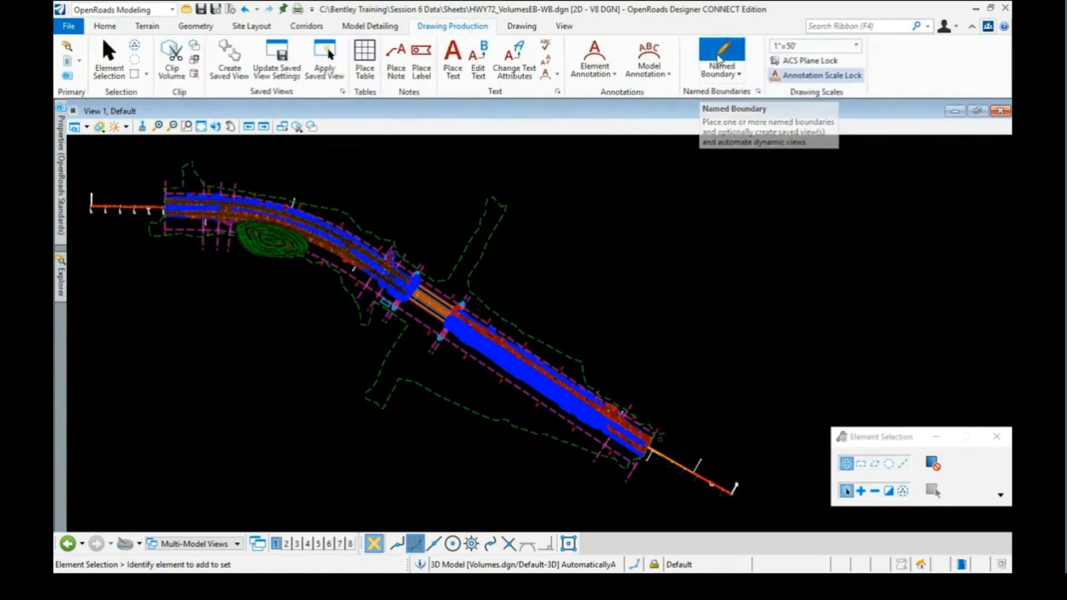
click(736, 57)
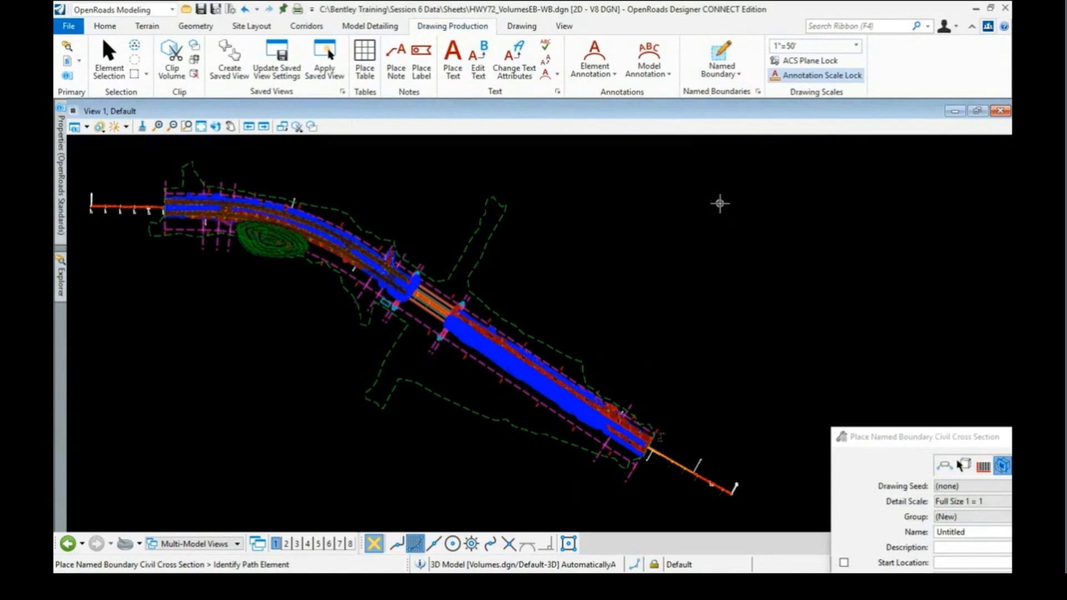
drag(879, 439, 699, 173)
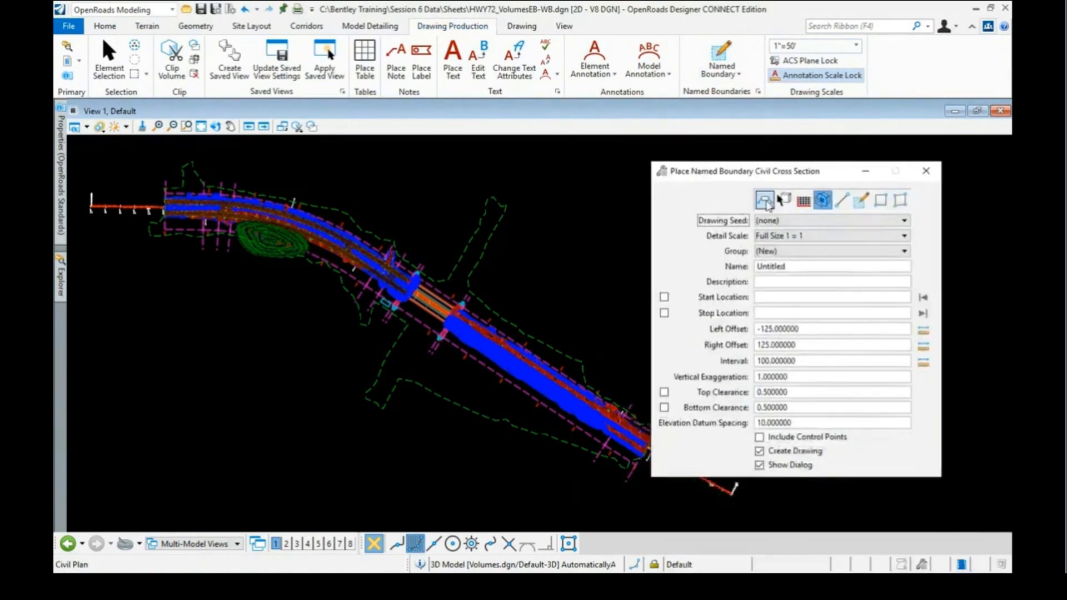
click(765, 201)
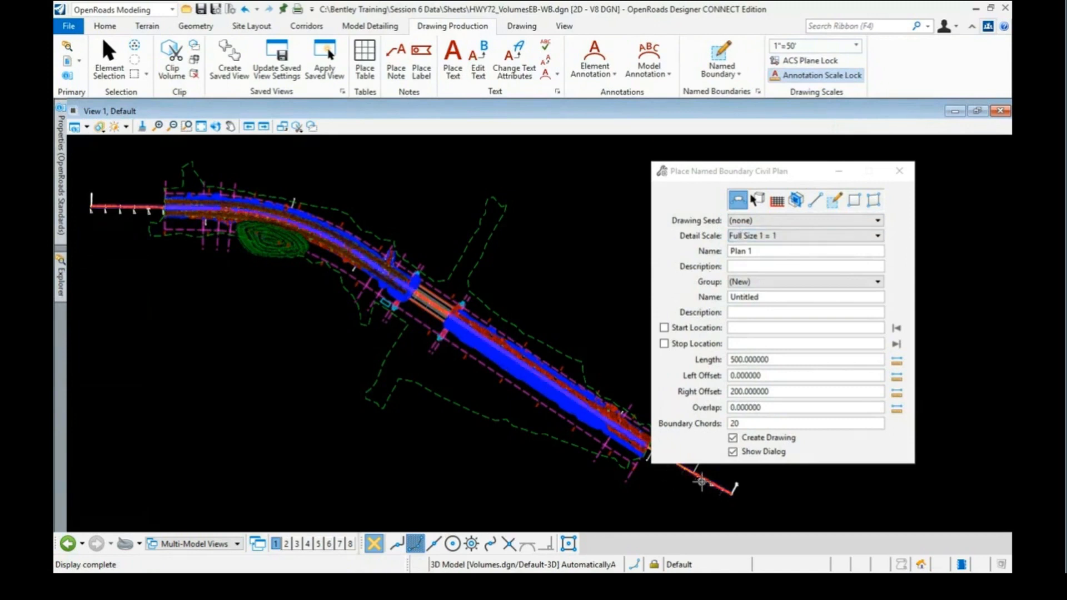
click(701, 481)
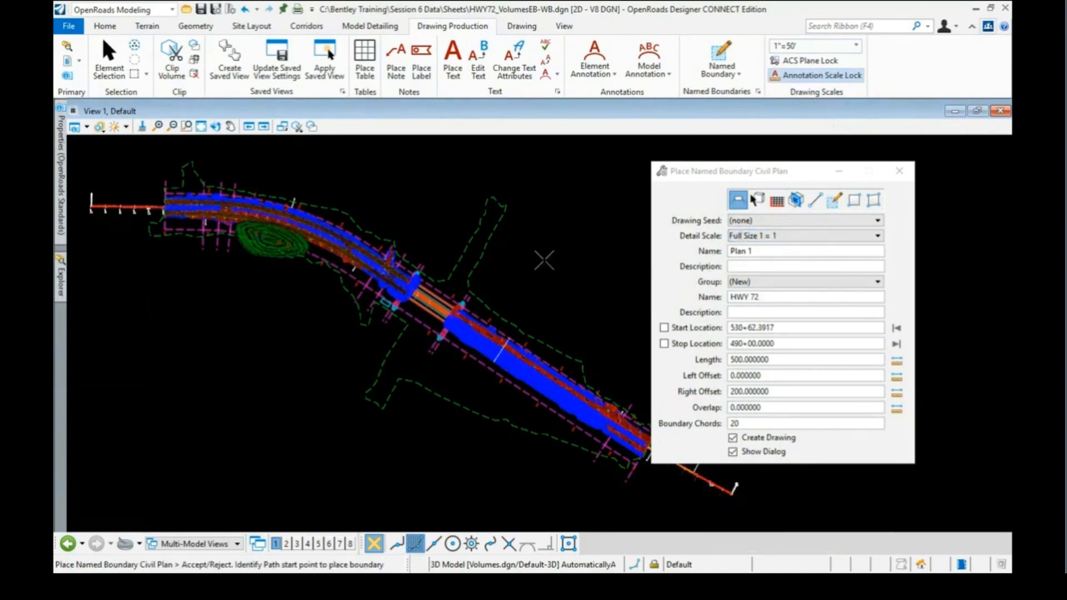
click(609, 264)
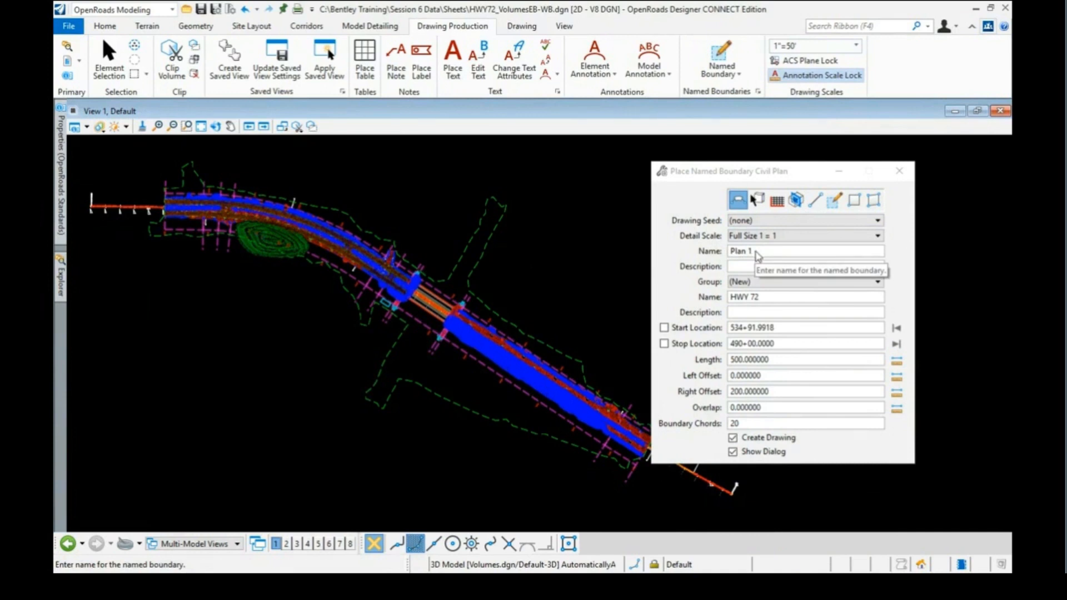
- Name the new boundary group HWY 72-EB-WB and the named boundary WB
click(764, 300)
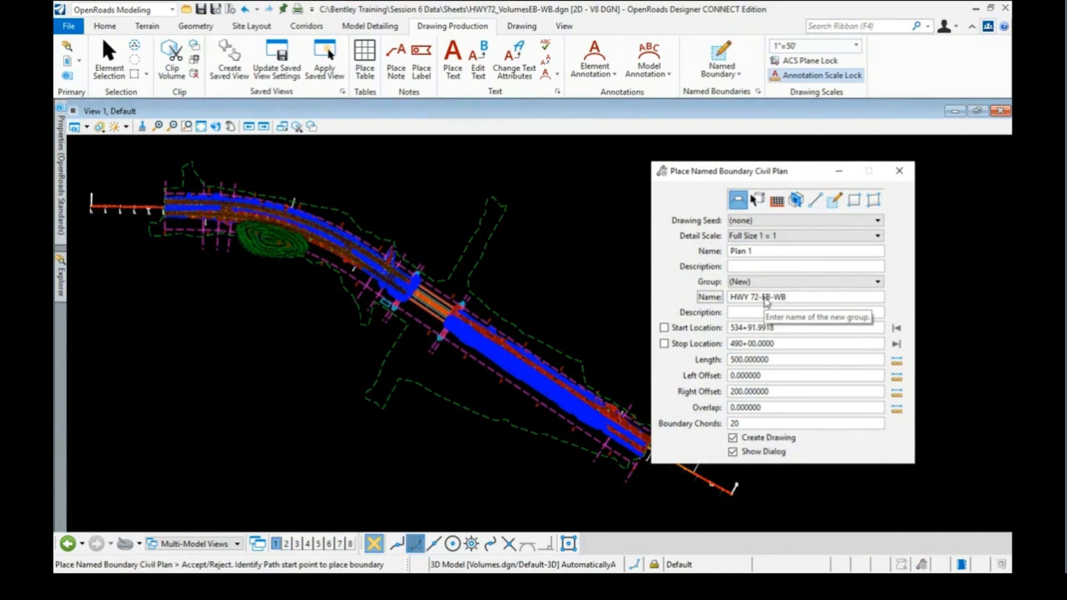
click(733, 253)
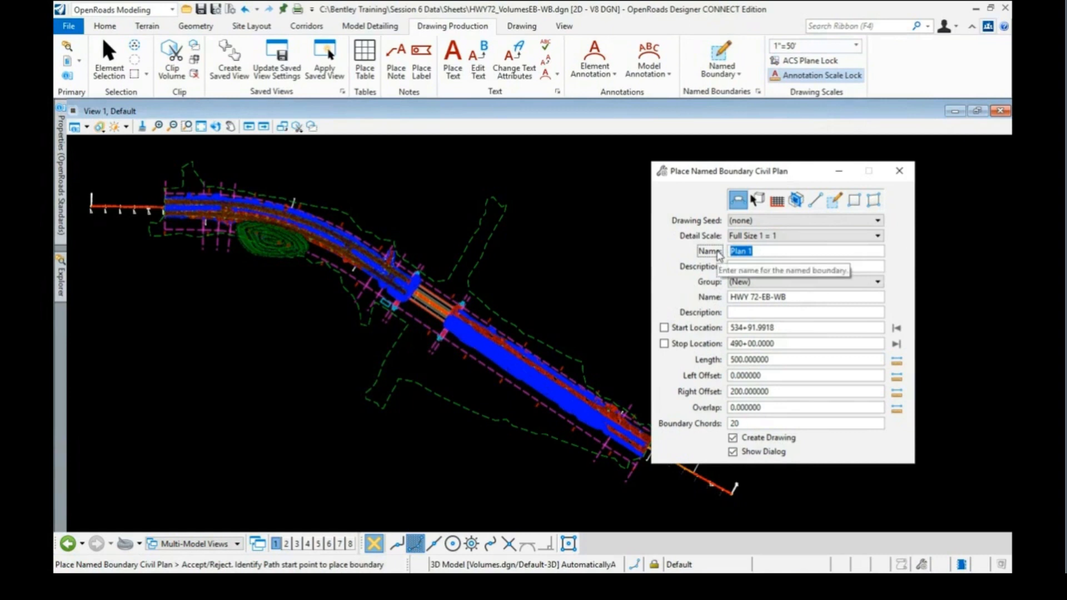
text(WB)
key(Tab)
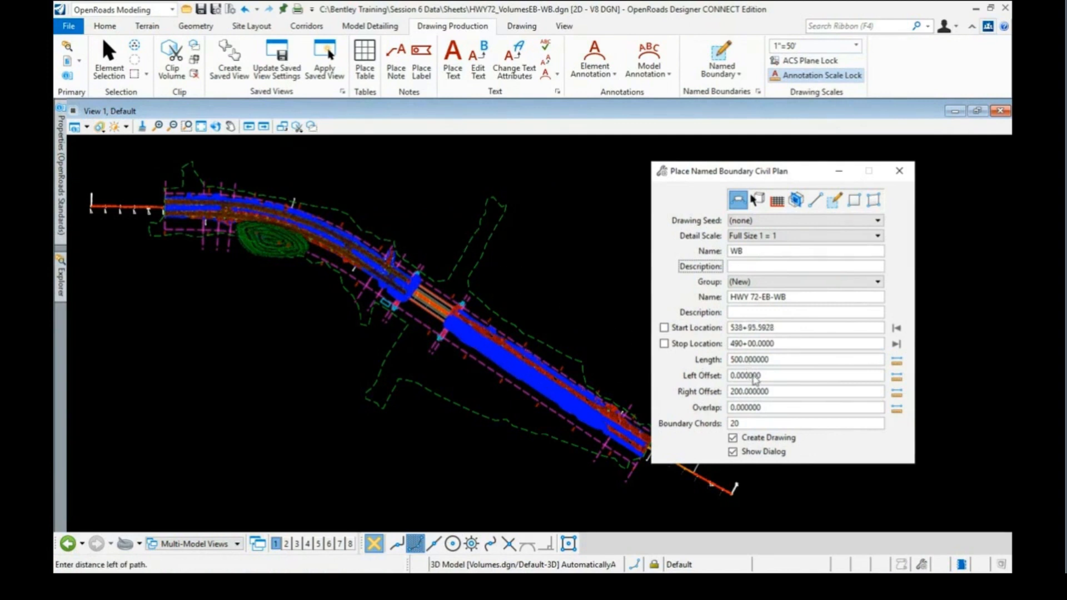
- Set the boundary's left offset to -200 and its right offset to 0
click(756, 375)
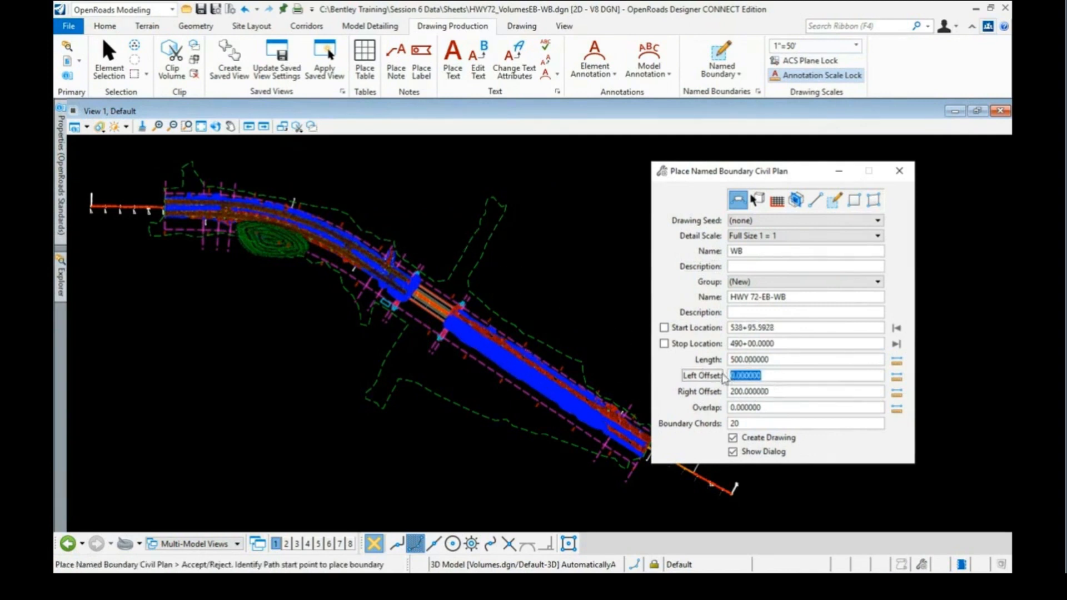
text(-200)
key(Tab)
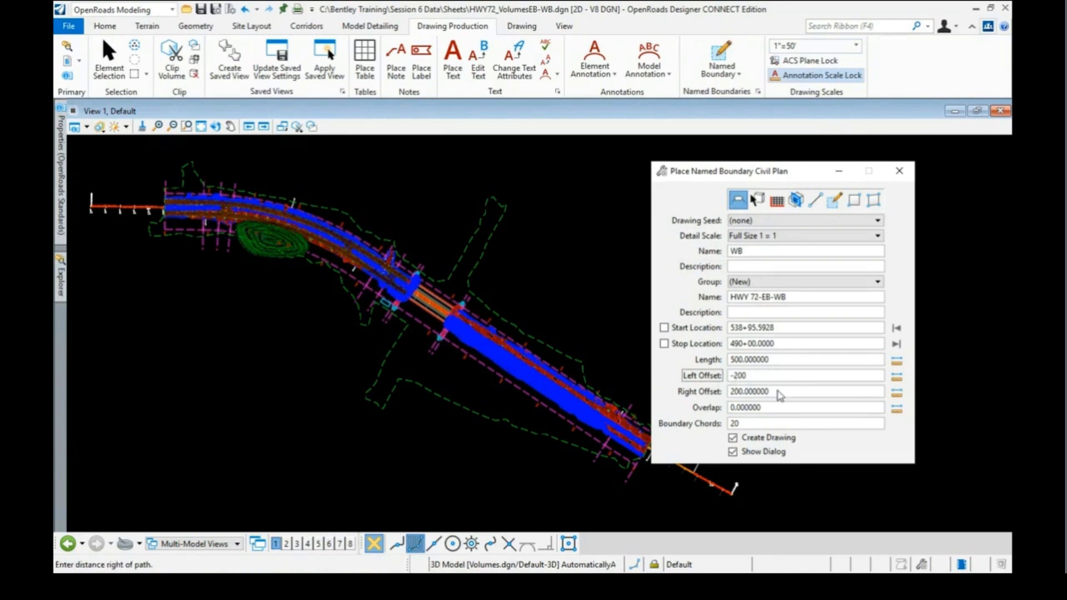
drag(771, 392, 729, 391)
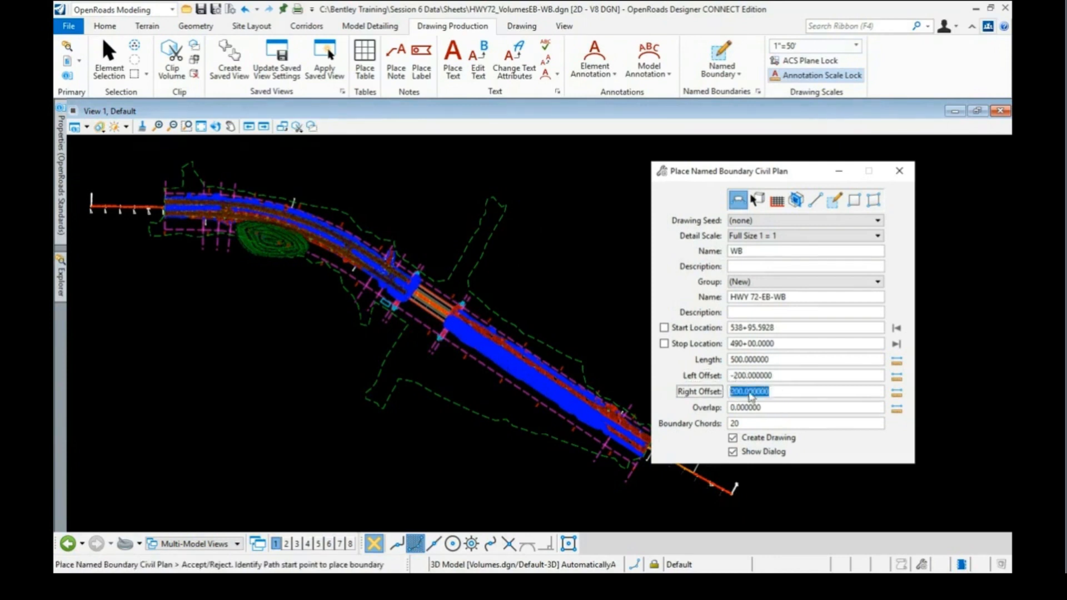
text(0)
click(778, 377)
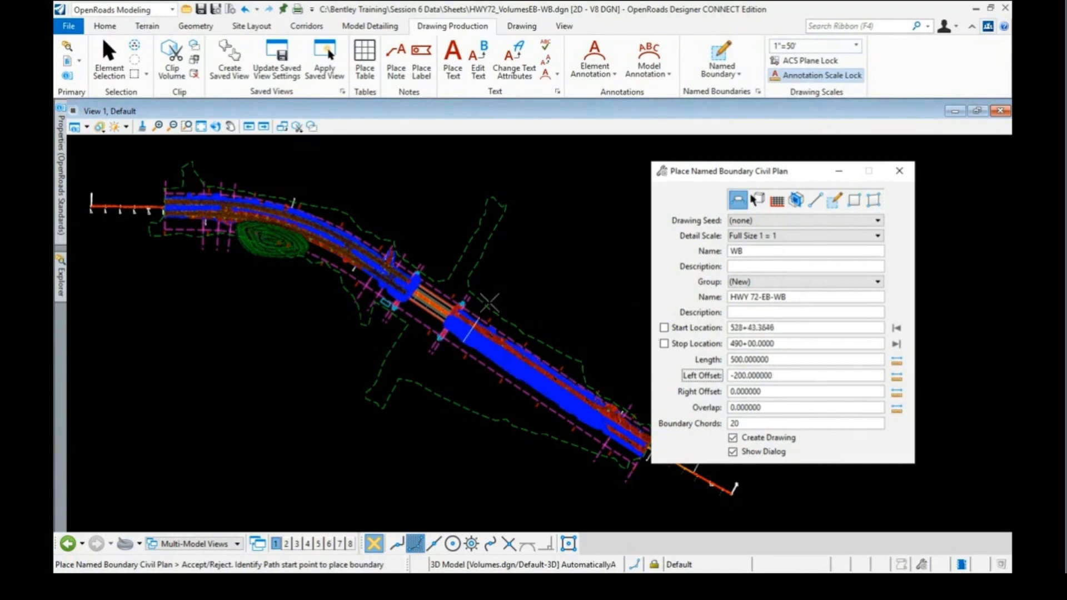
- Place the WB boundary's start point on the bridge, at about station 525+68
scroll(475, 300, up, 1)
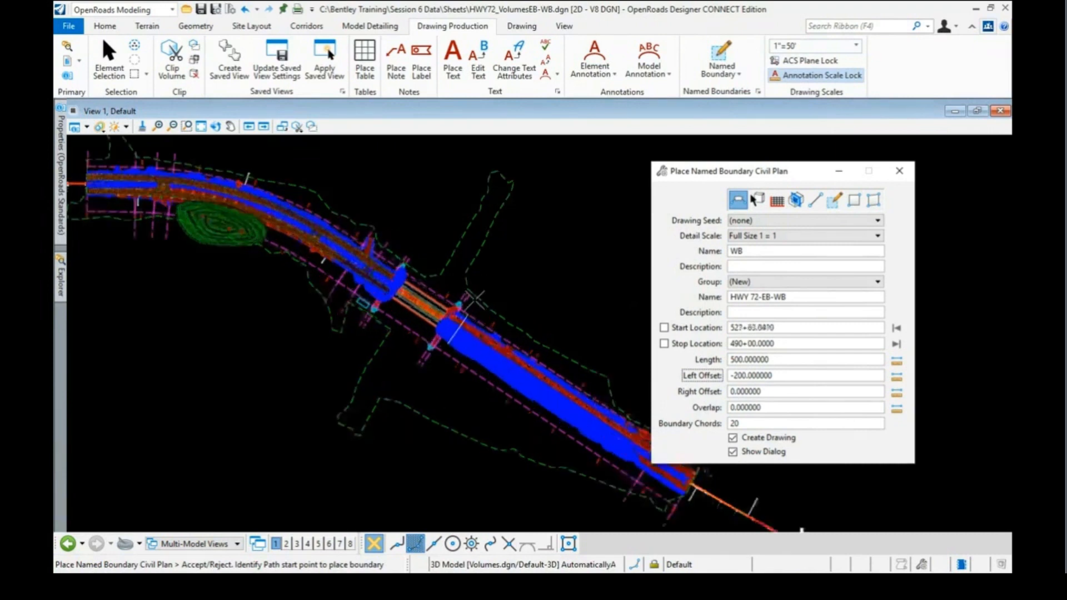
scroll(475, 300, up, 1)
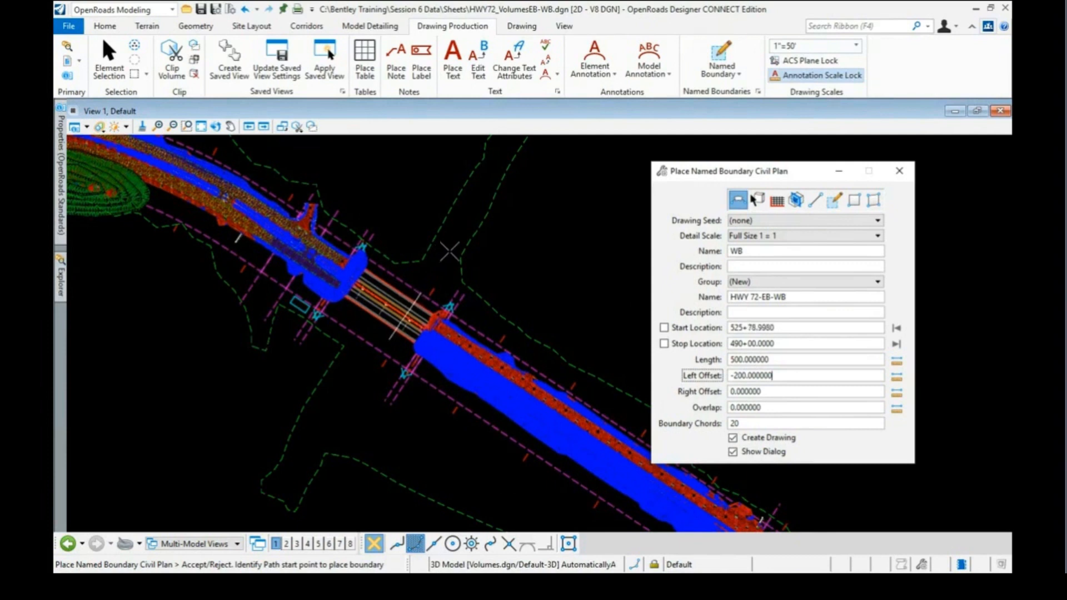
click(448, 250)
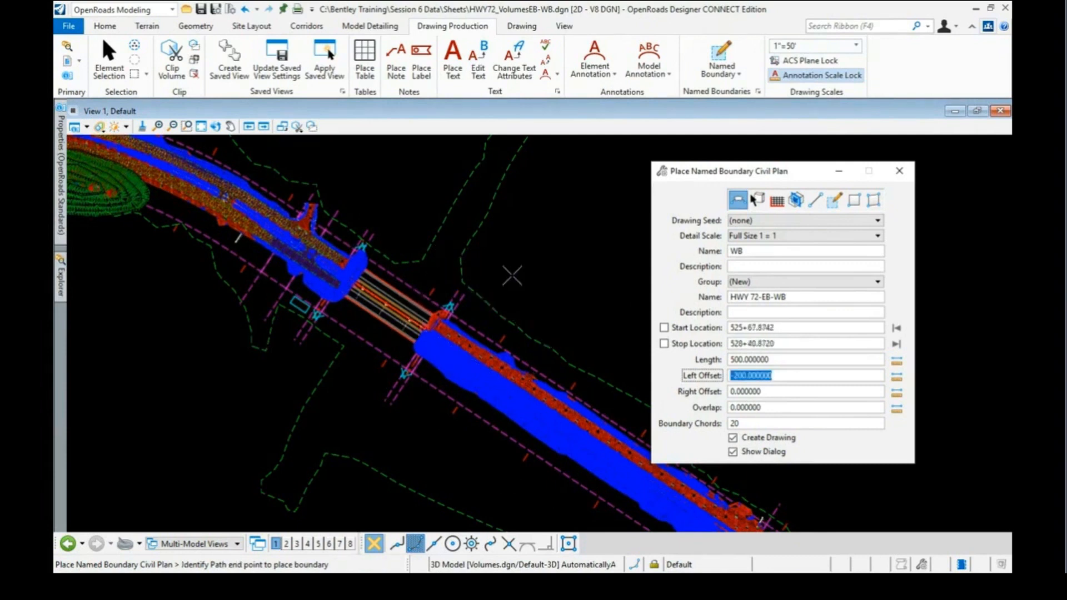
- Turn off drawing creation and place the WB boundaries with their stop point at about station 542+58, past the bridge
scroll(511, 275, down, 4)
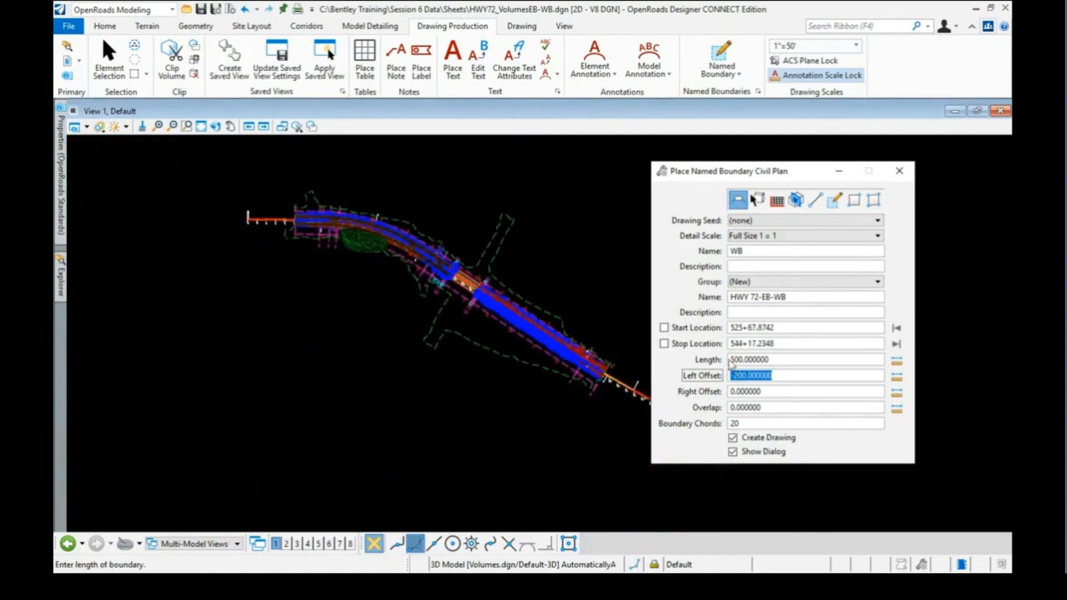
scroll(506, 266, down, 1)
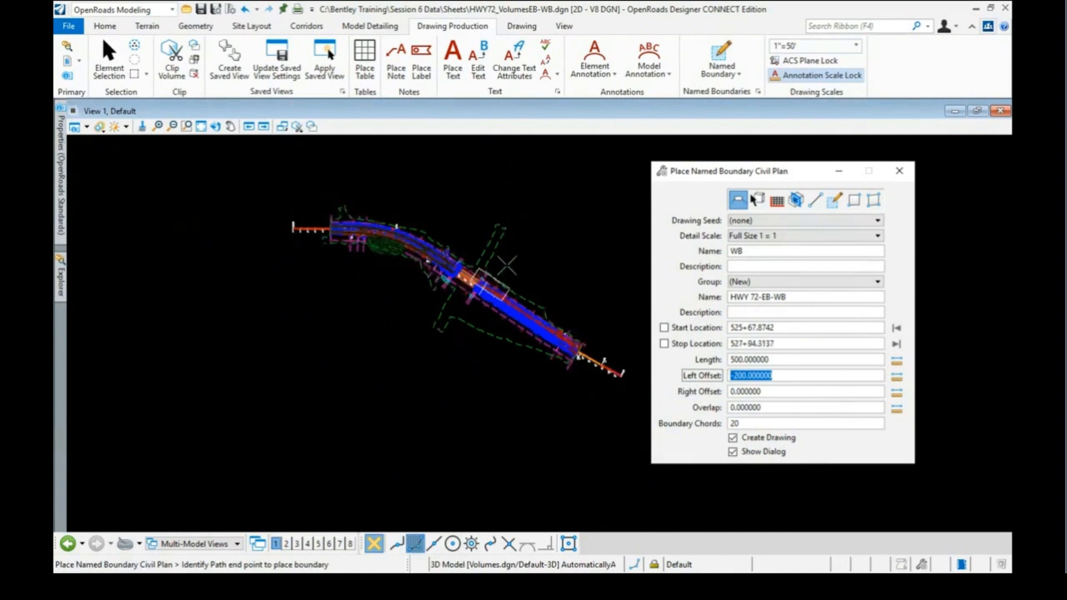
scroll(507, 266, up, 2)
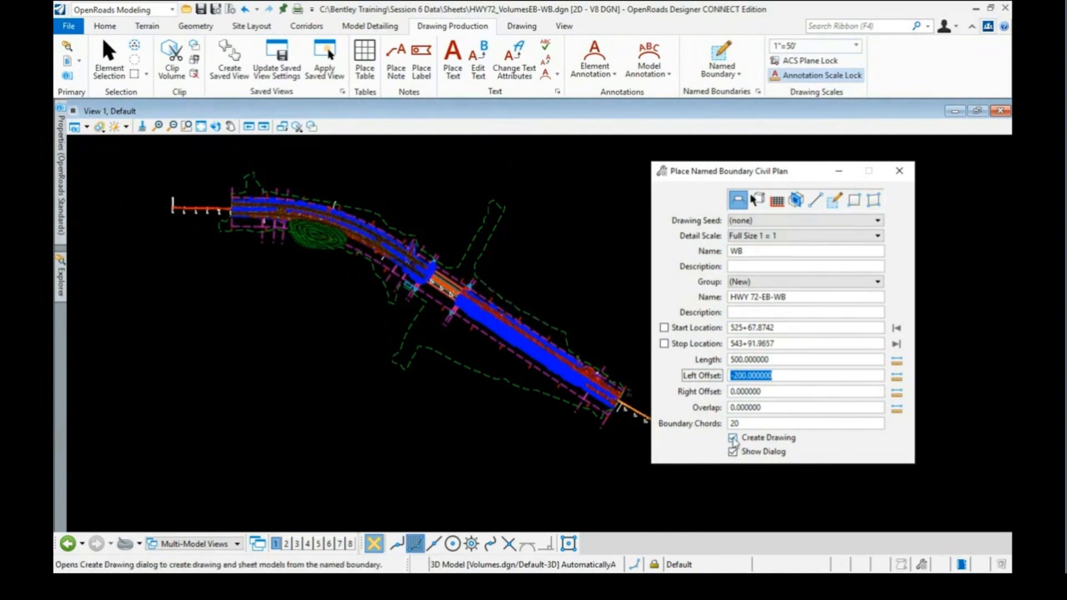
click(733, 438)
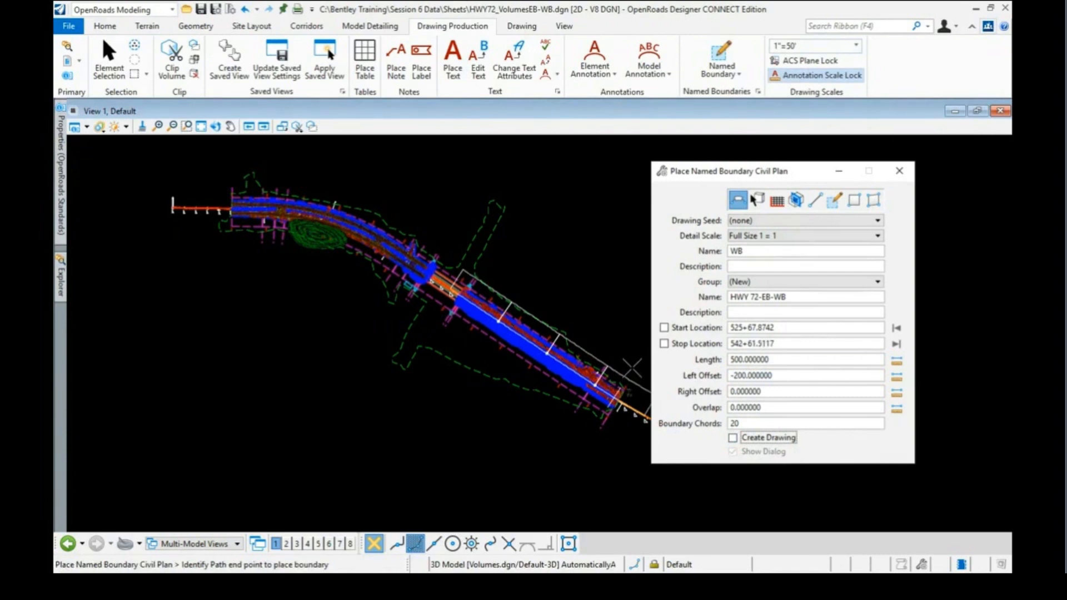
click(626, 366)
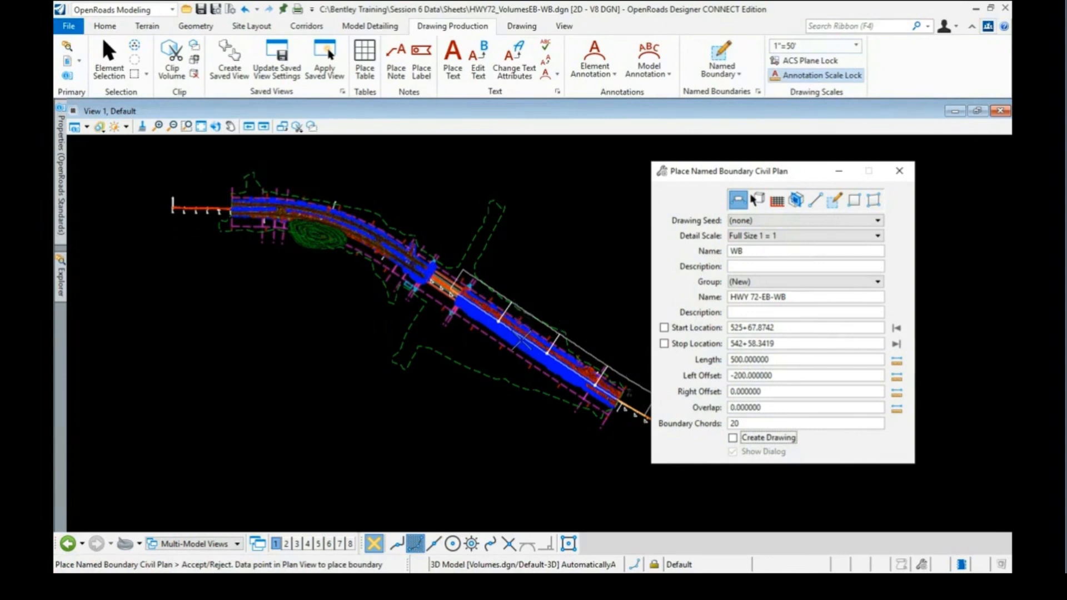
click(551, 291)
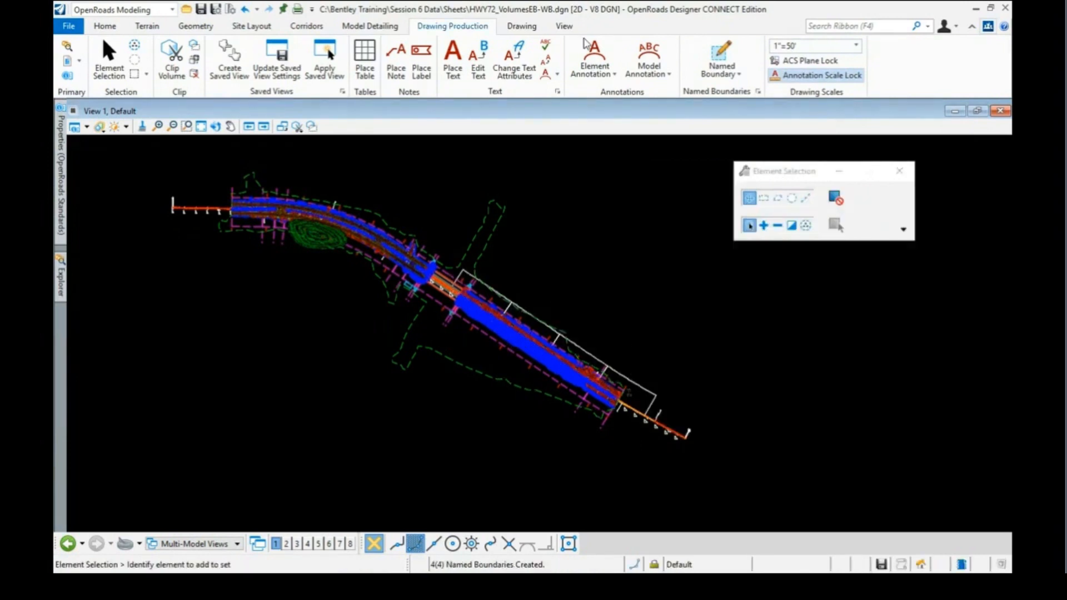
- Start a civil plan named boundary along the HWY 72 alignment, assign it to the existing group HWY 72-EB-WB and name it EB
click(721, 51)
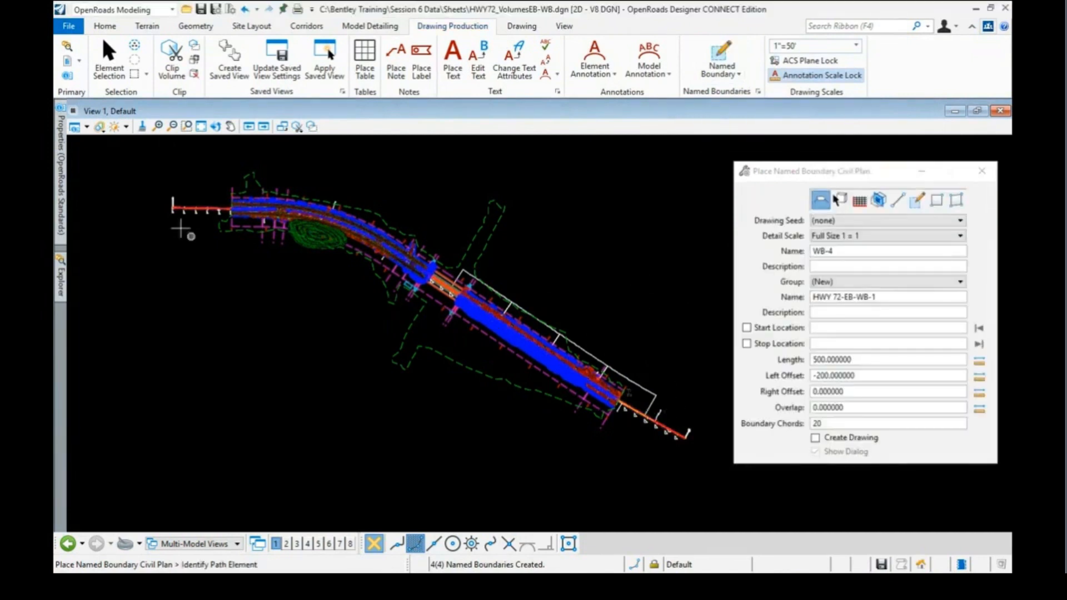
click(186, 207)
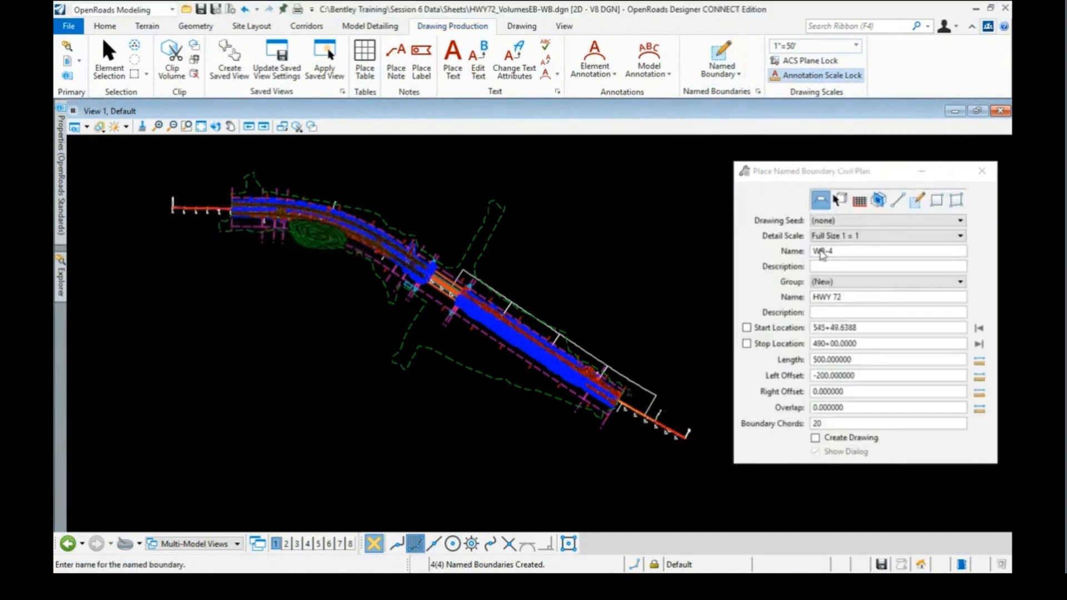
click(957, 283)
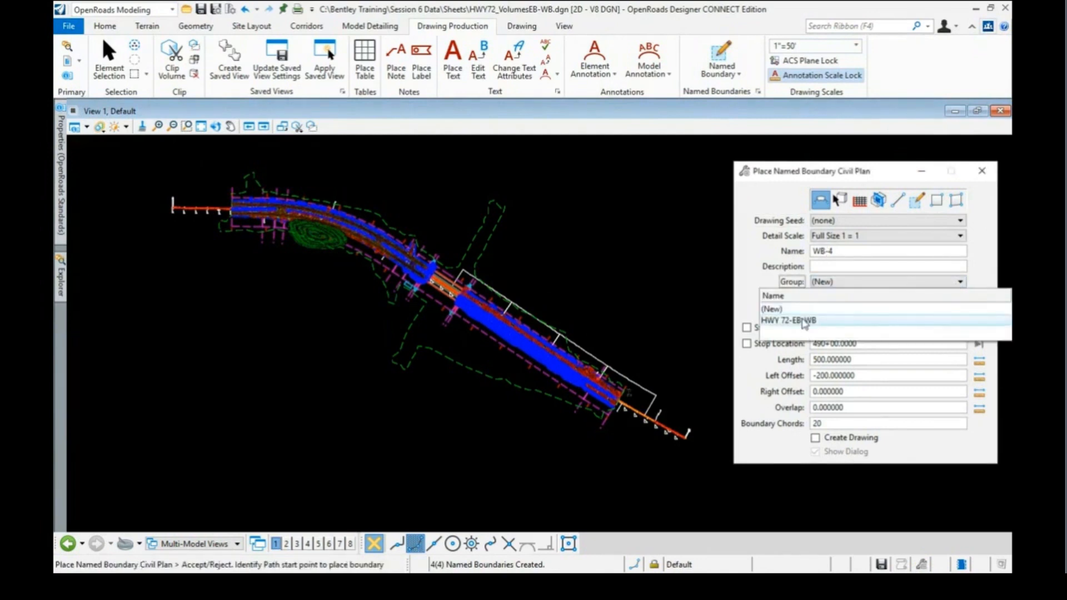
click(804, 321)
click(836, 251)
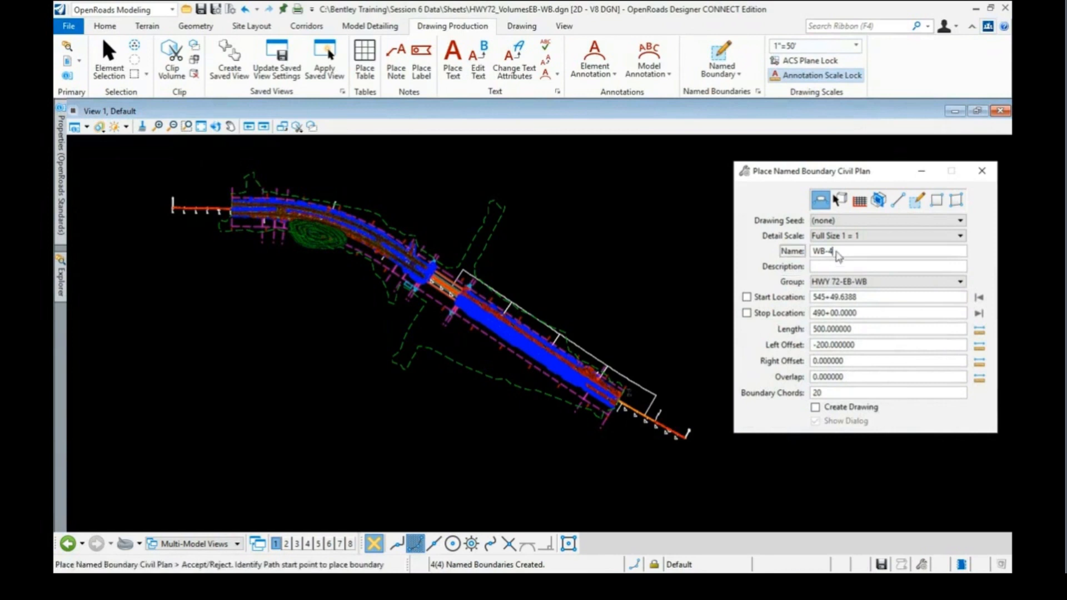
click(796, 255)
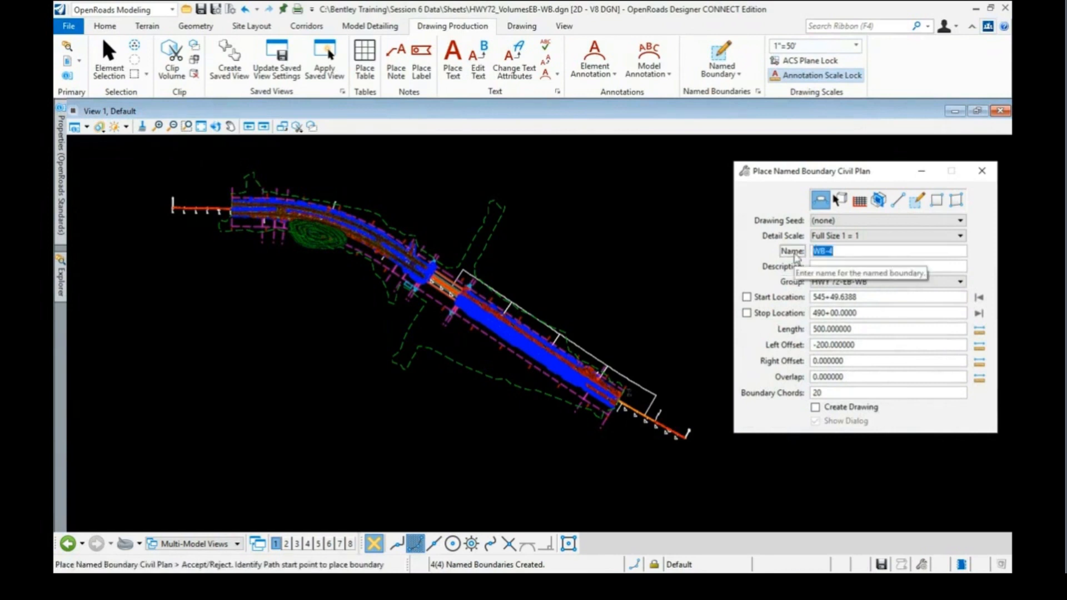
text(EB)
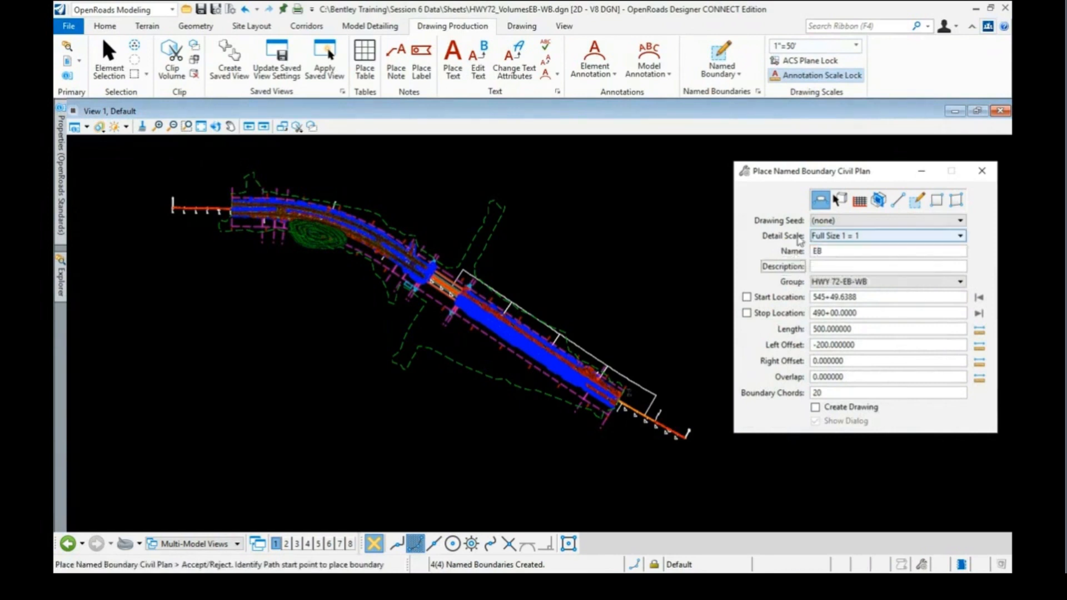
- Set the EB boundary's left offset to 0 and its right offset to 200
click(824, 346)
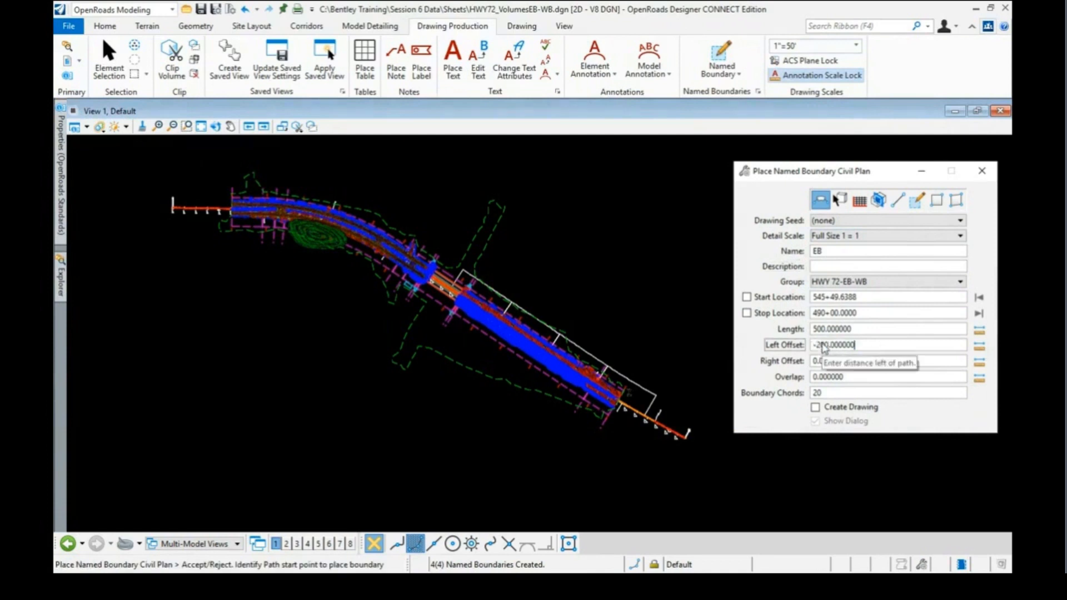
drag(858, 346, 808, 364)
text(0)
click(850, 361)
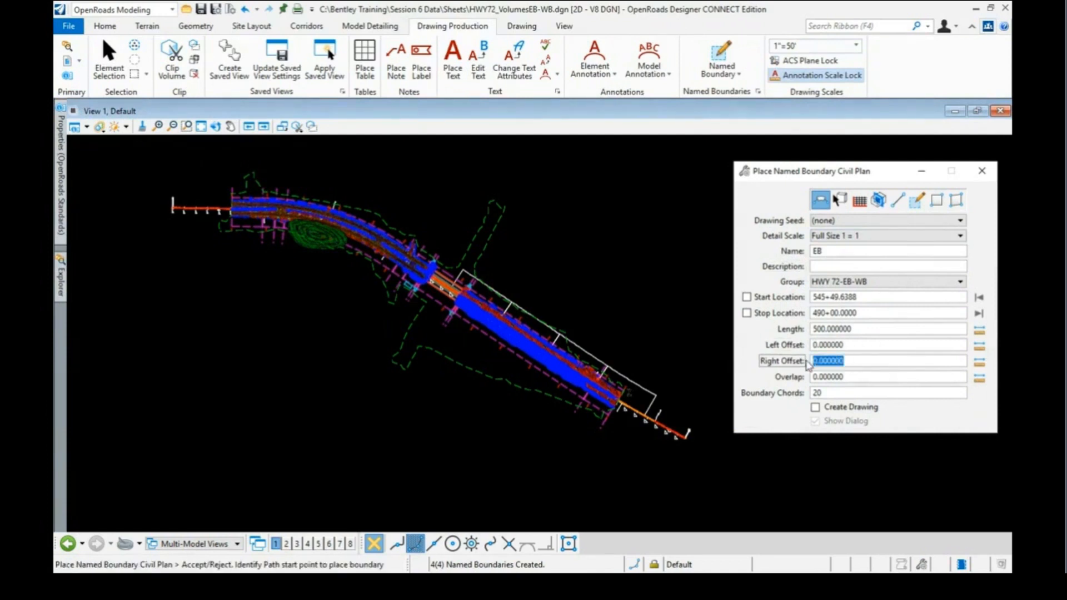
text(200)
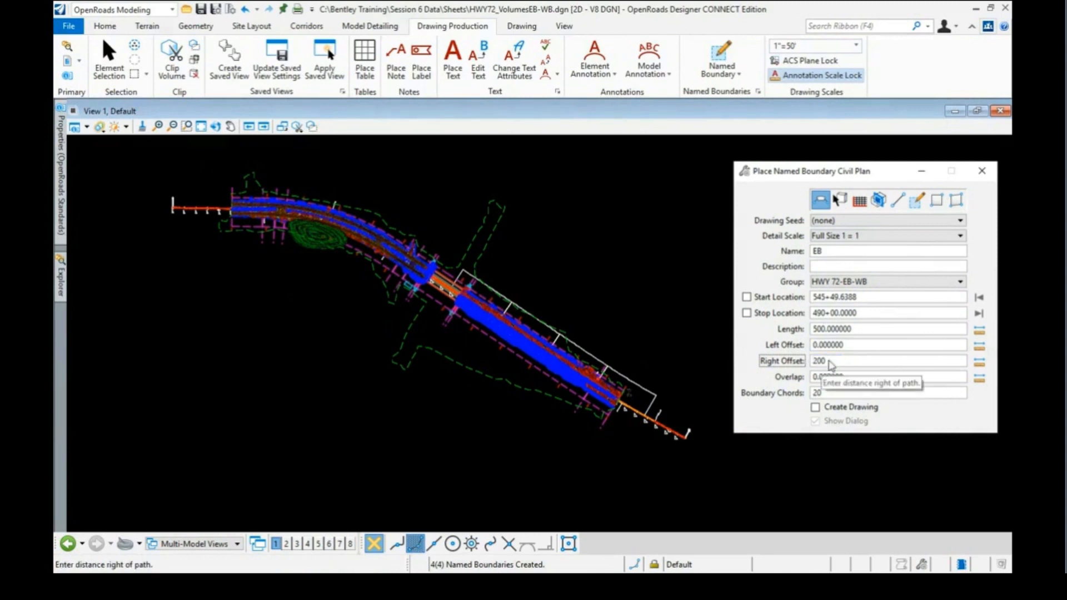
key(Tab)
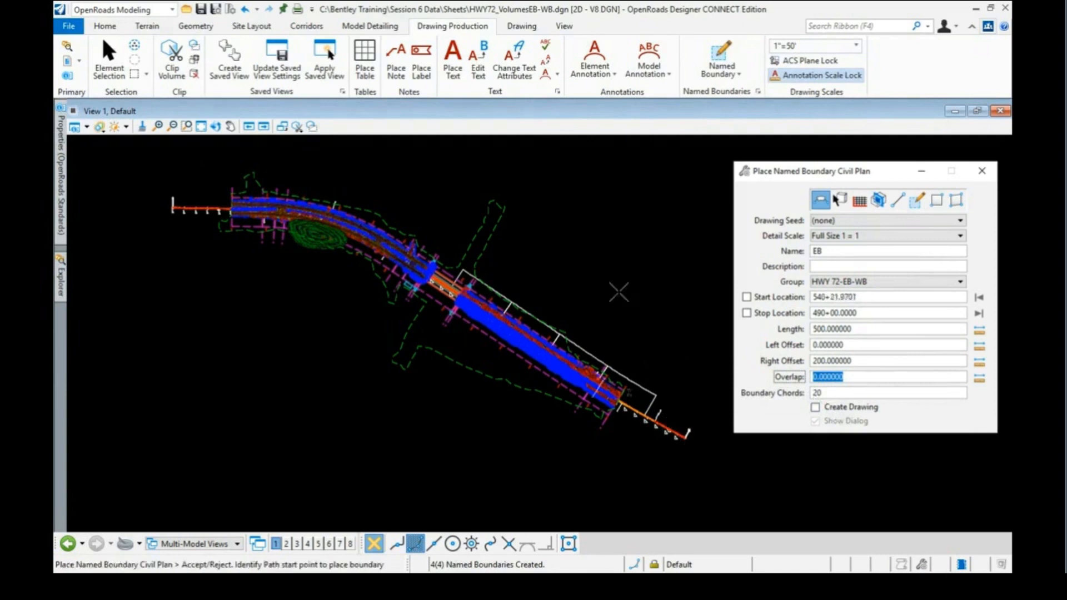
- Place the EB boundaries from the WB boundary's start corner at station 525+67.87 to about station 544+58
scroll(467, 269, up, 2)
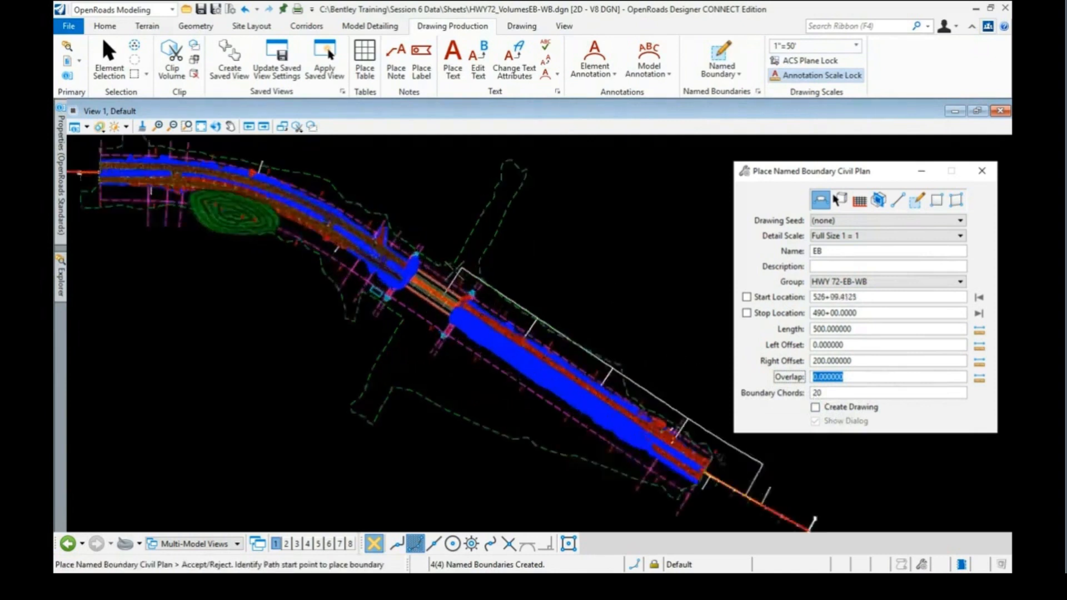
scroll(460, 271, up, 1)
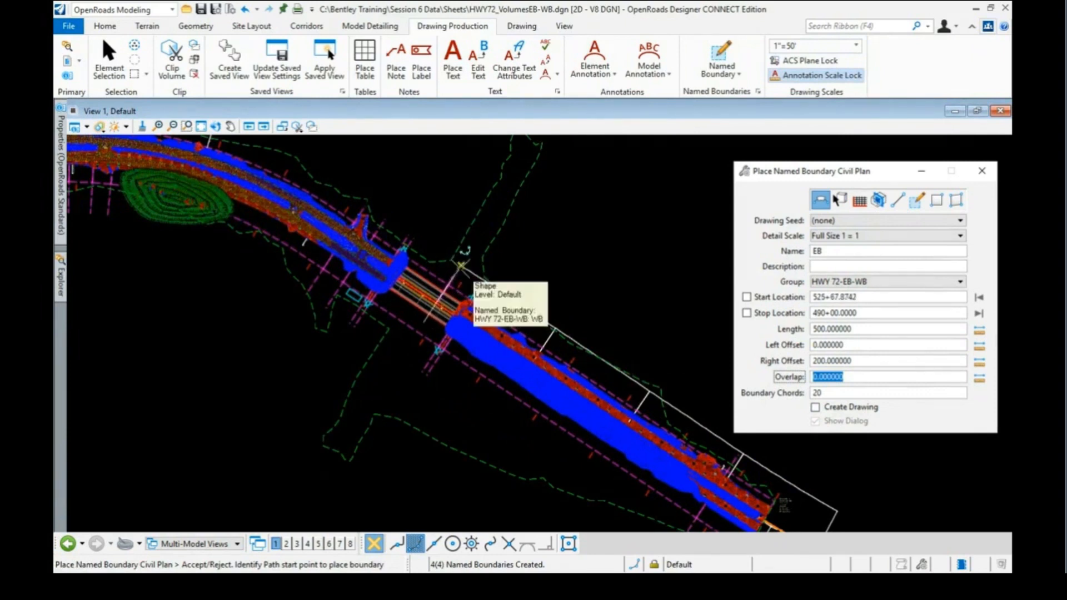
click(460, 265)
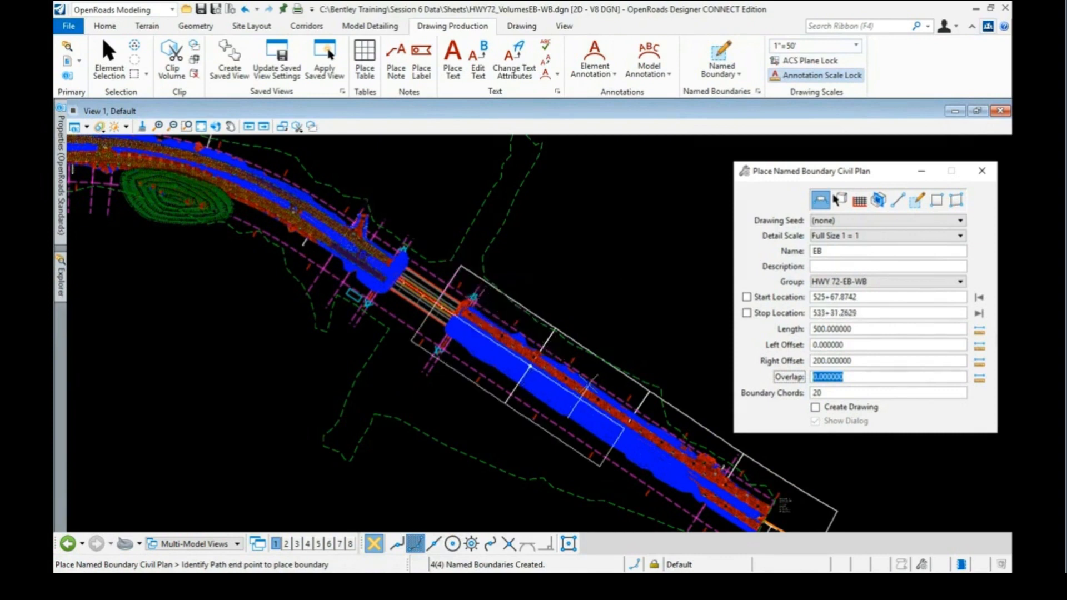
scroll(497, 332, down, 2)
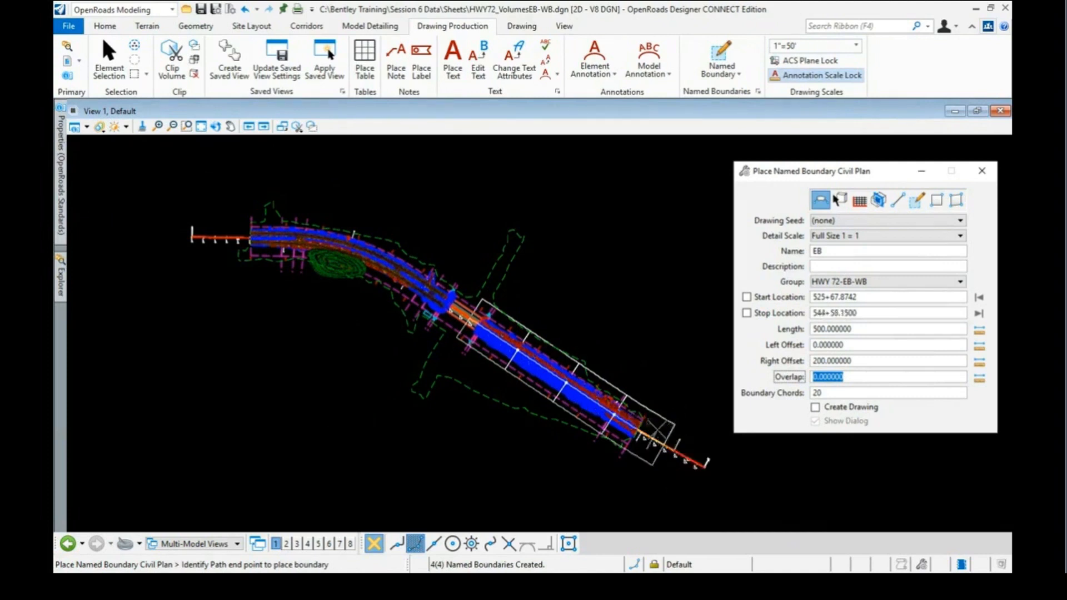
click(660, 430)
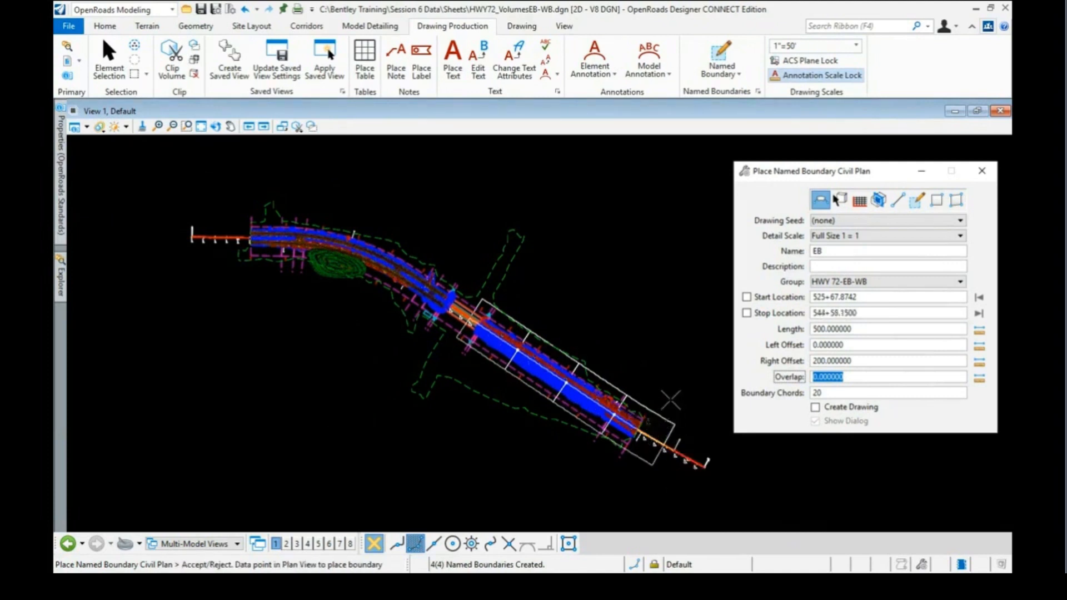
click(670, 400)
scroll(614, 351, down, 1)
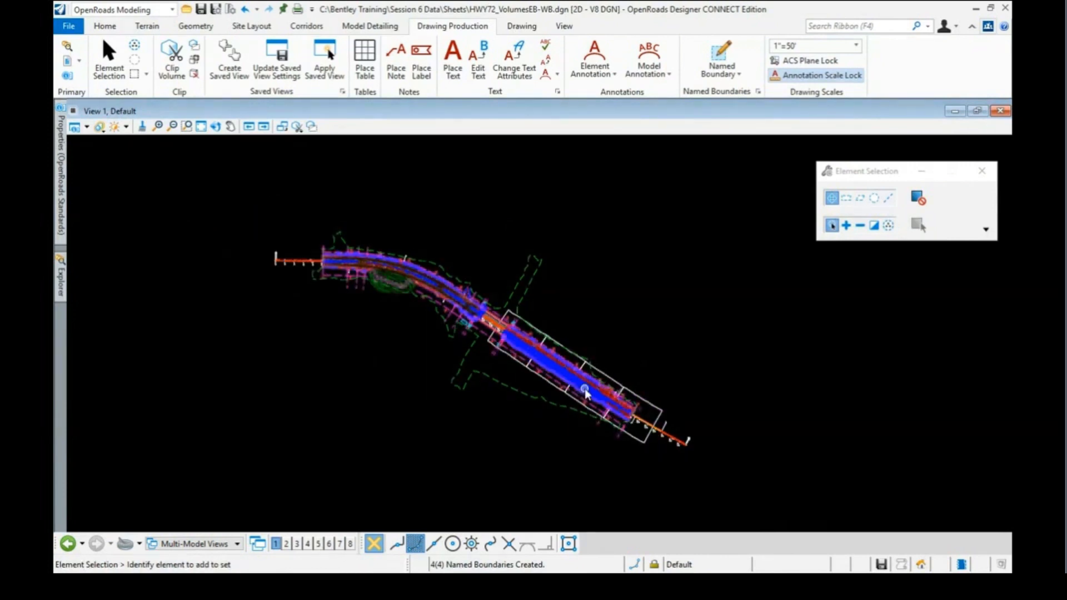
- Generate a Quantities Report By Named Boundary for group HWY 72-EB-WB with clipped graphics displayed
mouse_move(585, 391)
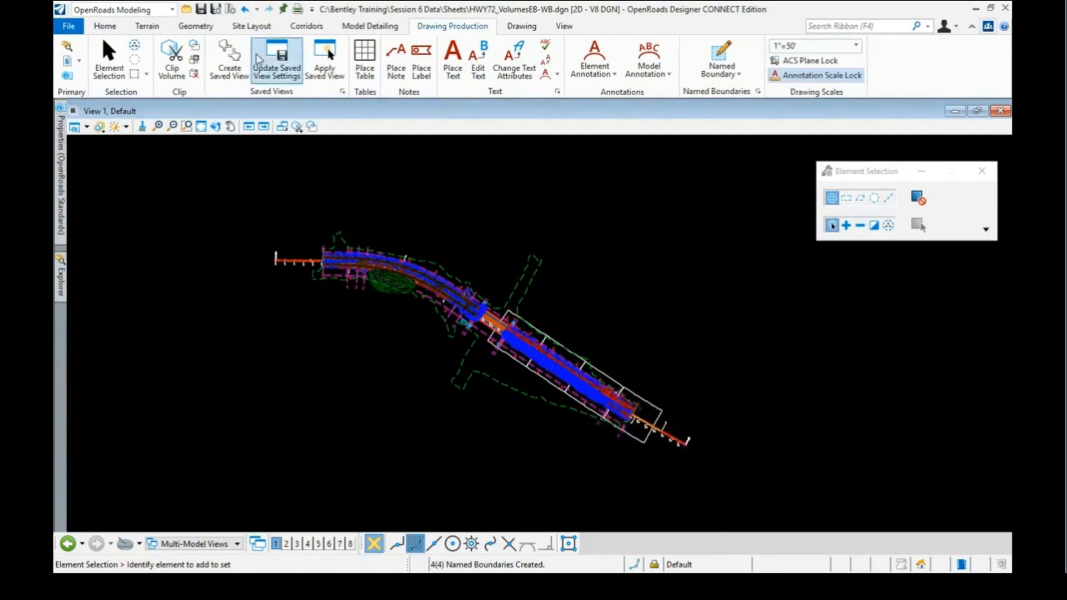
click(104, 25)
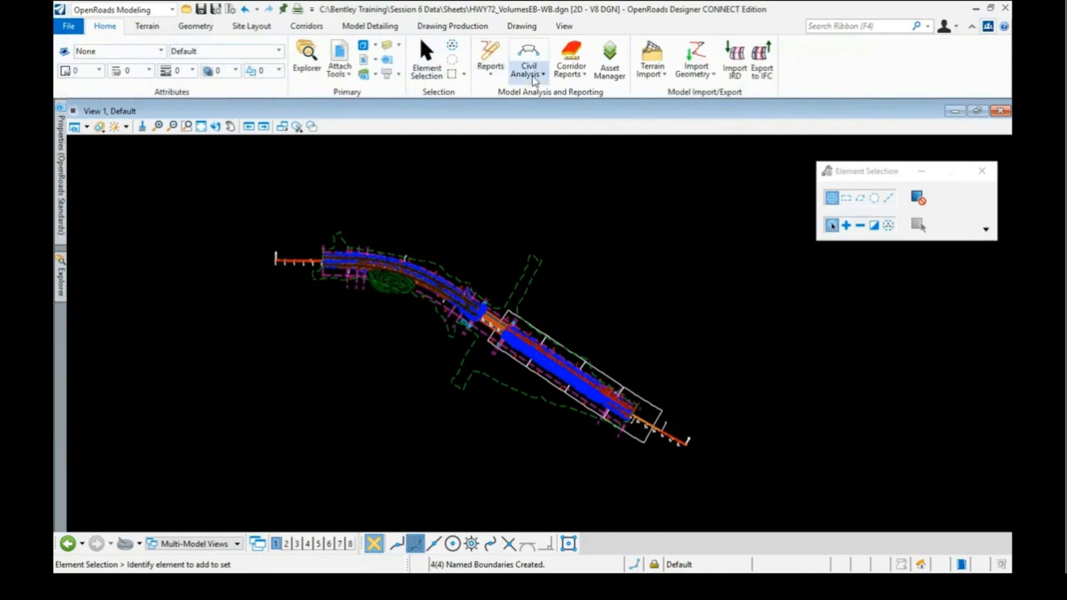
click(535, 75)
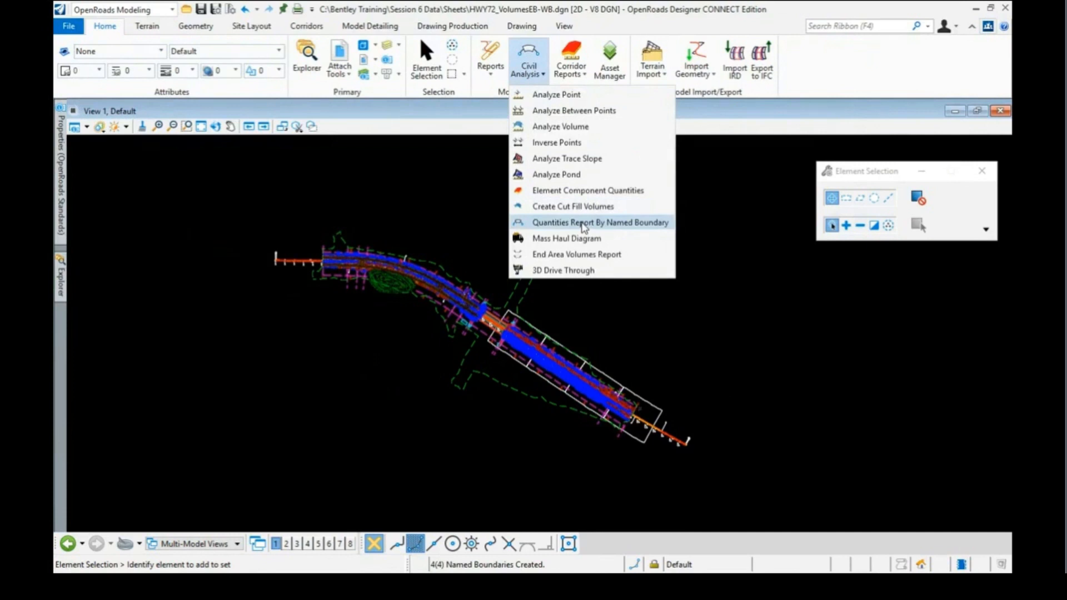
click(583, 225)
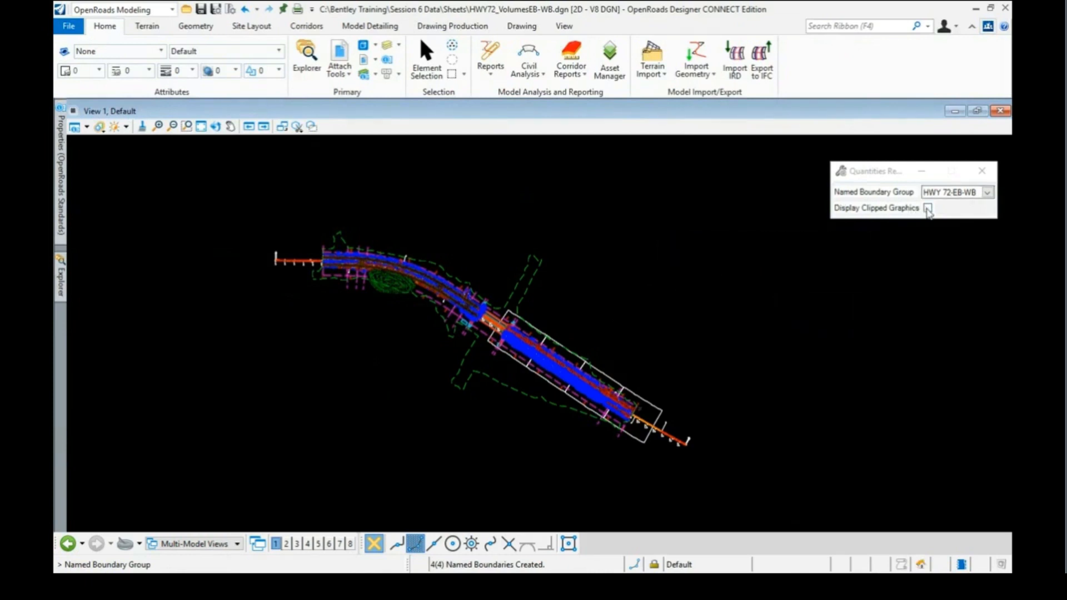
click(928, 209)
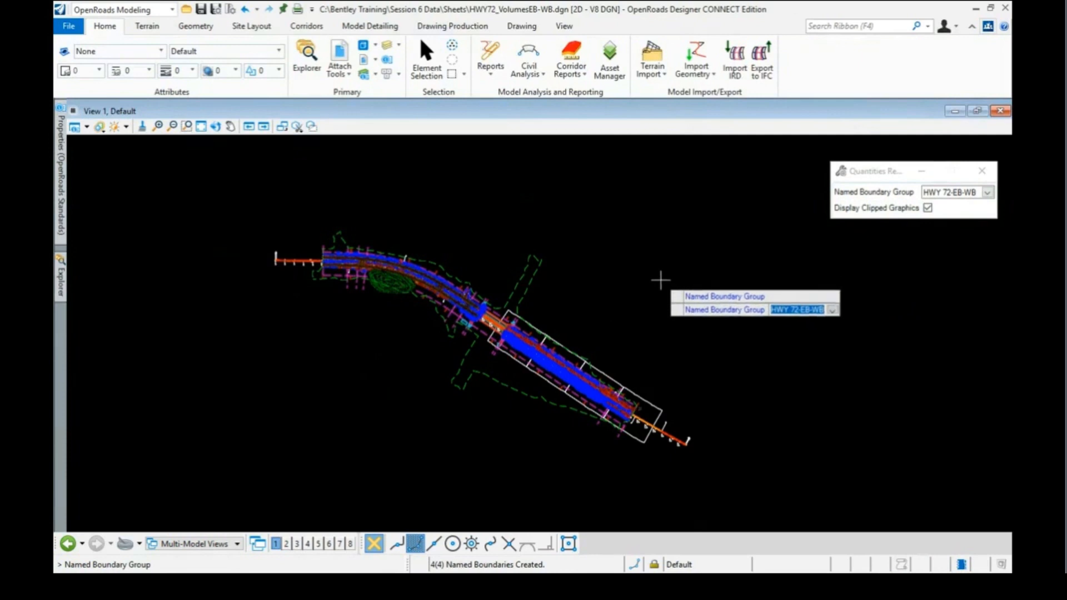
click(659, 279)
click(660, 279)
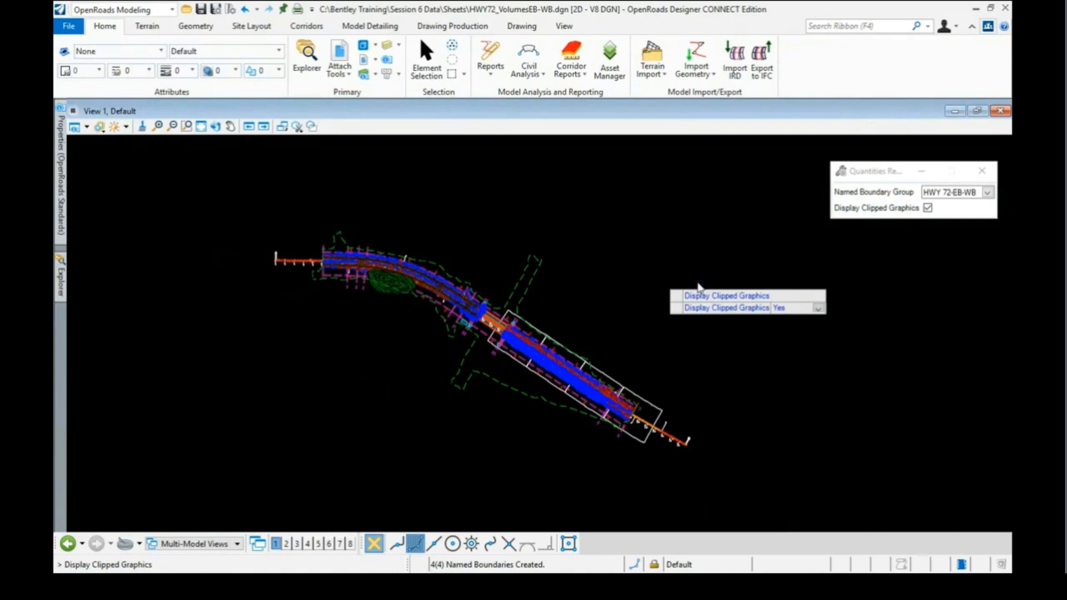
click(698, 284)
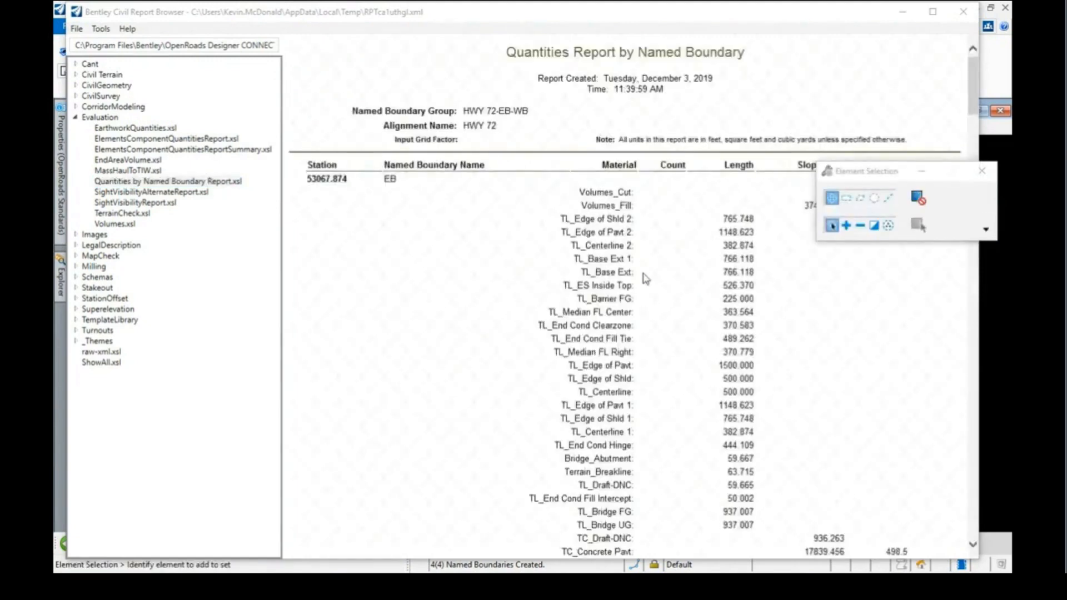
- Compare the EB and WB material quantities, slope areas and volumes in the report, moving the Element Selection dialog off its columns
scroll(442, 238, down, 1)
scroll(437, 231, up, 1)
scroll(355, 207, down, 10)
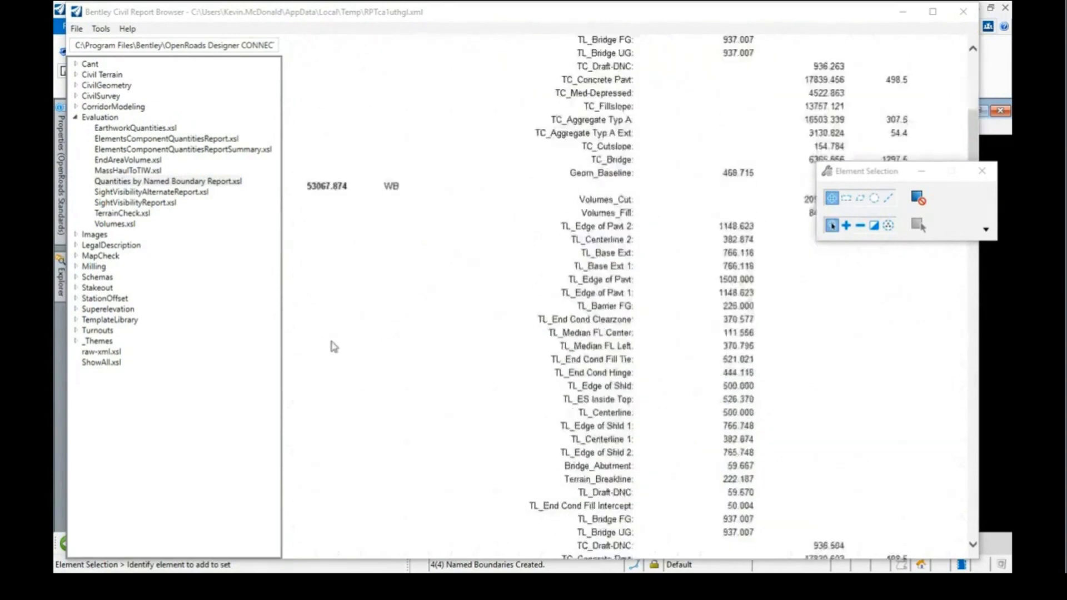
scroll(334, 333, up, 10)
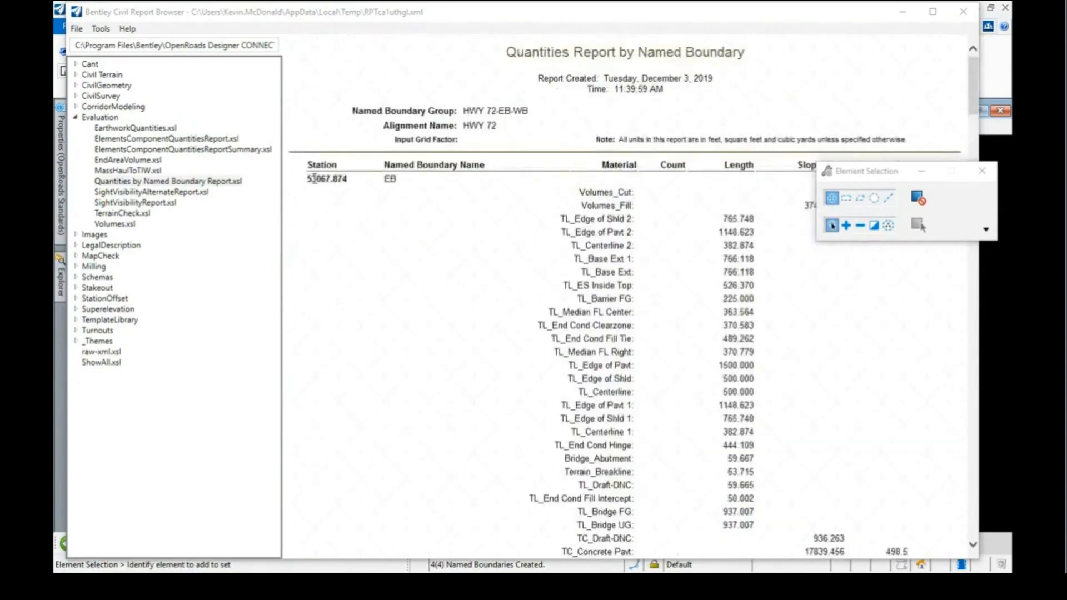
scroll(398, 319, down, 8)
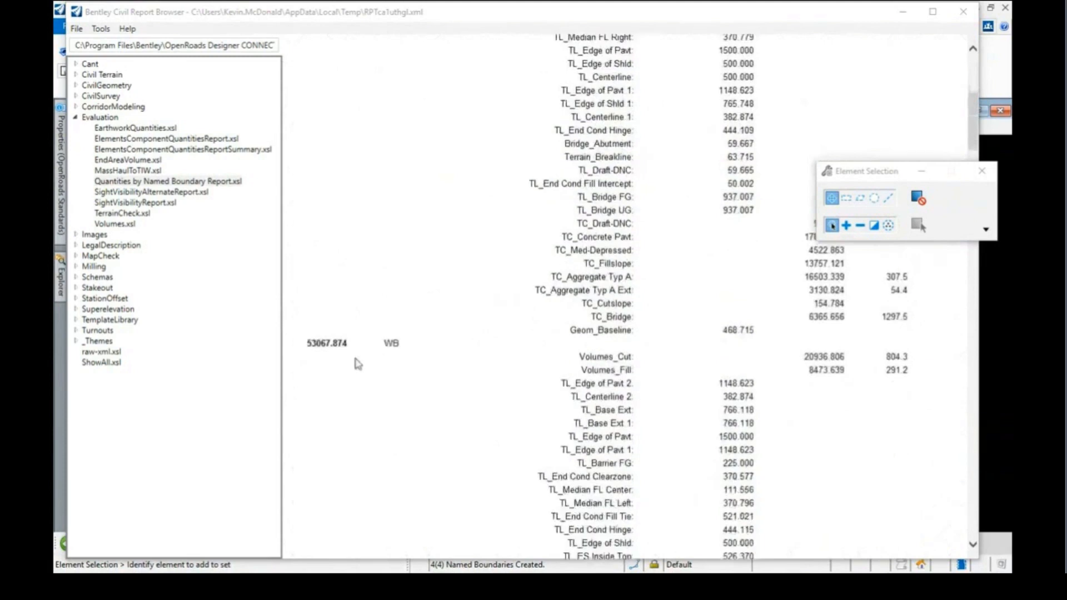
scroll(358, 333, up, 8)
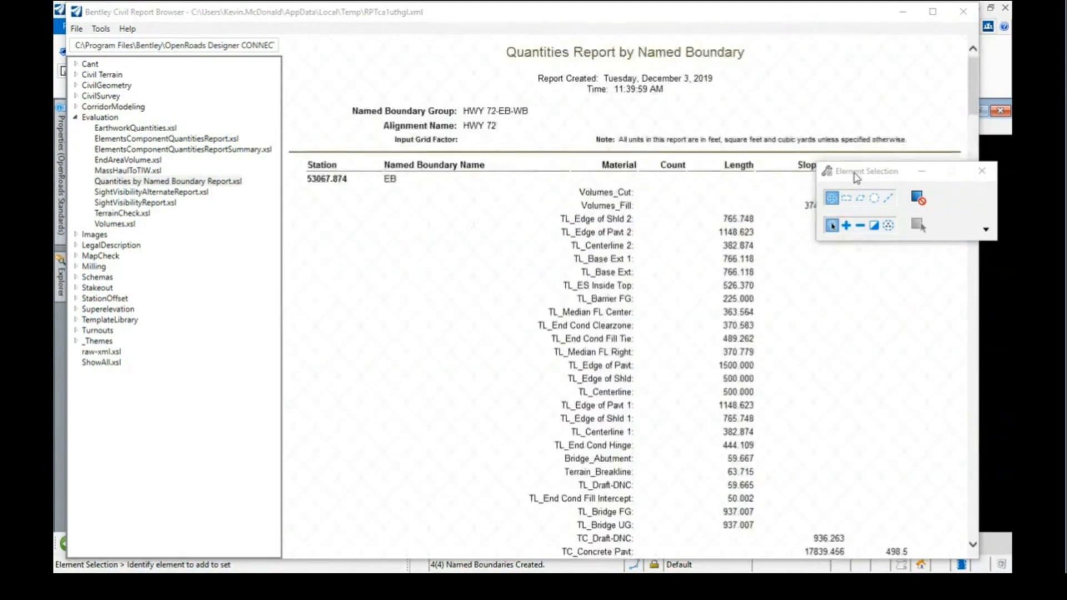
drag(856, 177, 912, 270)
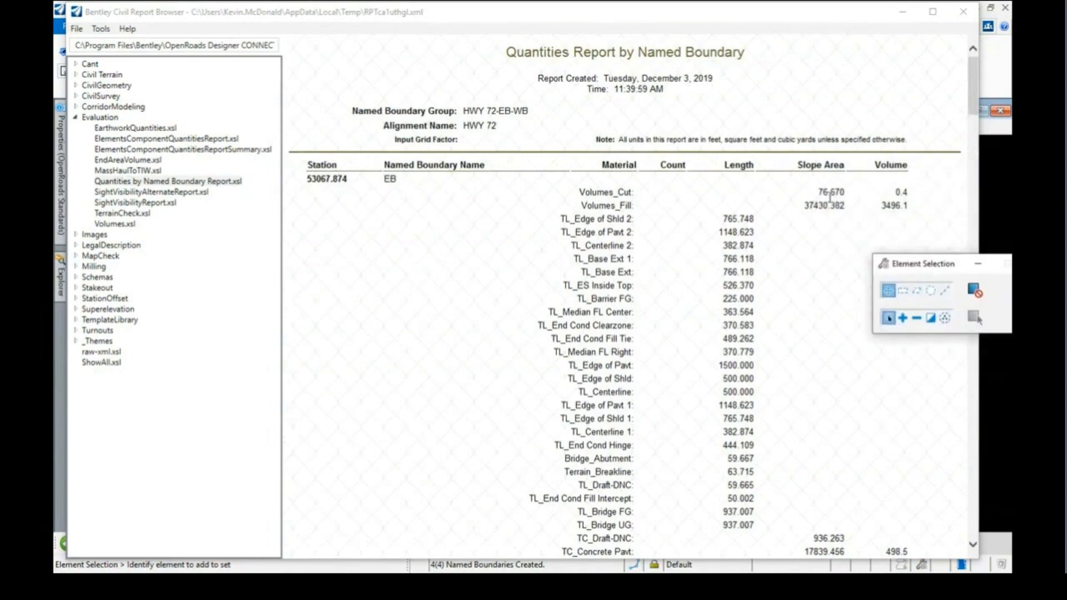
scroll(855, 228, down, 8)
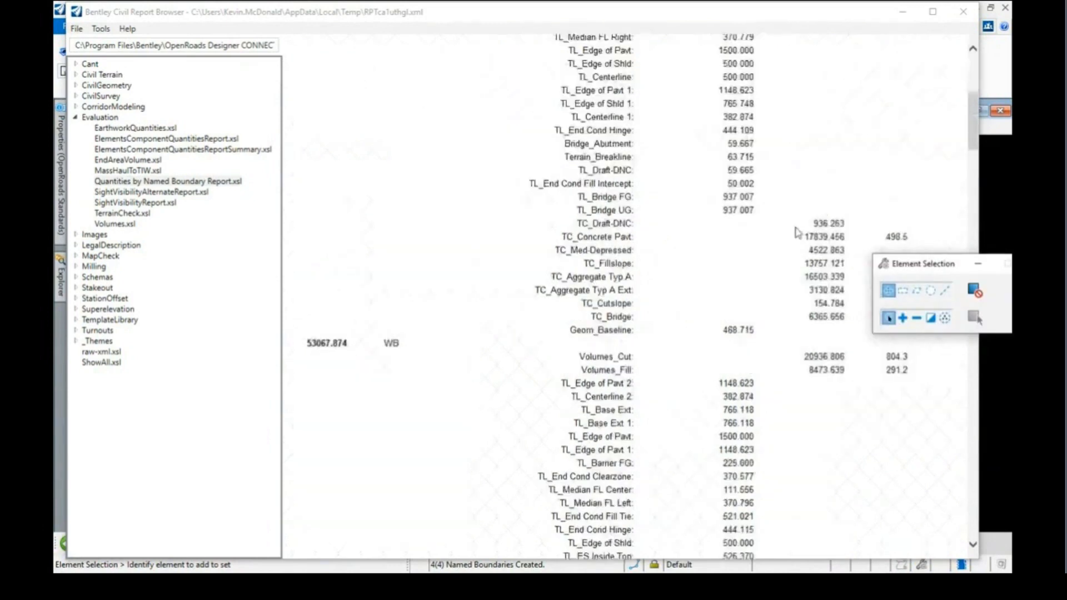
scroll(796, 232, down, 4)
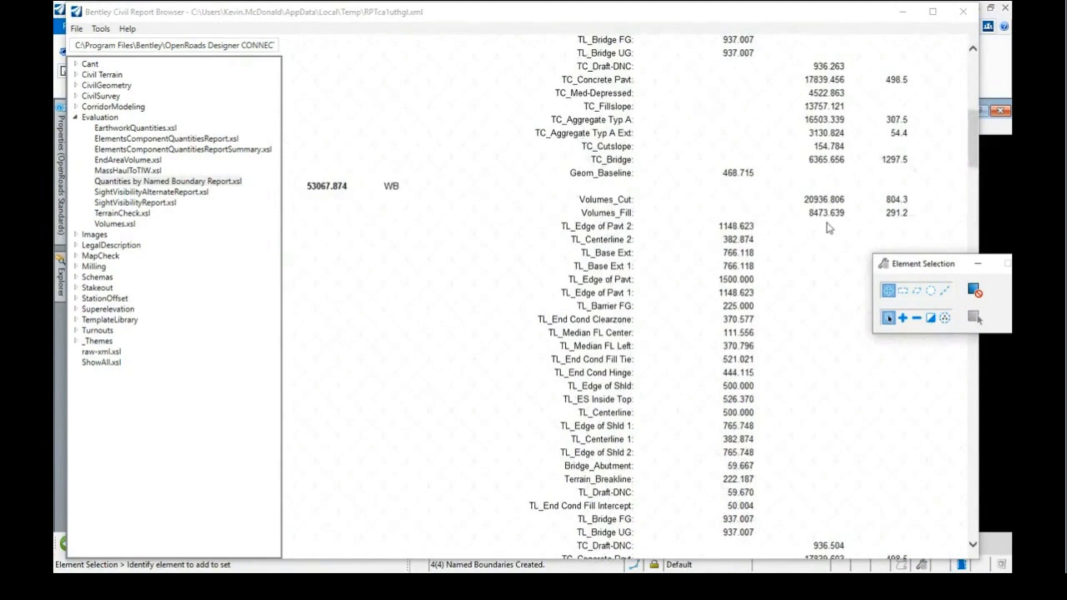
scroll(807, 231, down, 4)
scroll(809, 232, up, 6)
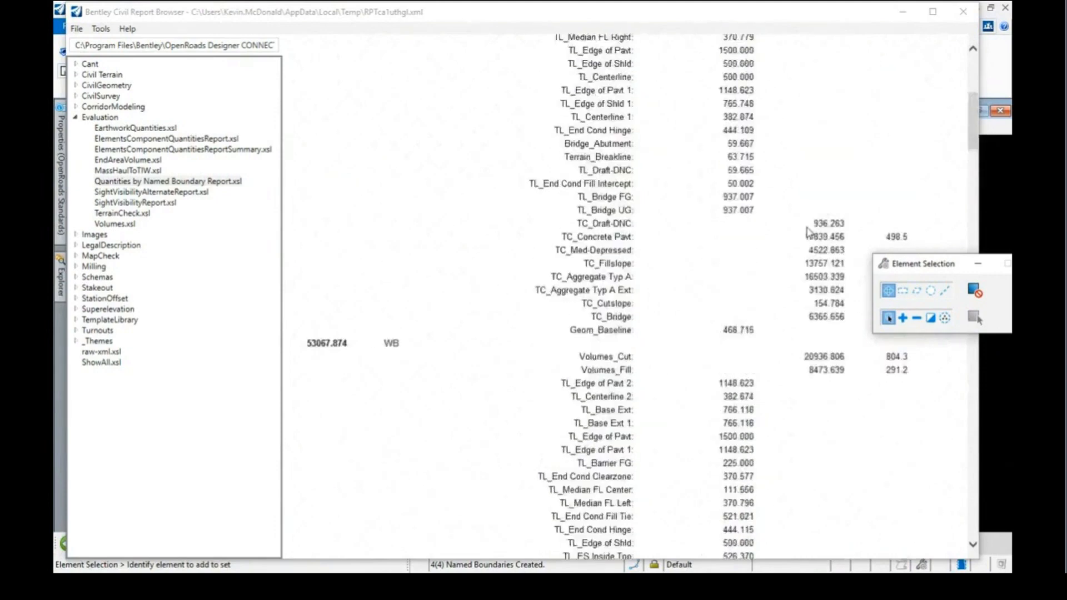
scroll(807, 231, up, 6)
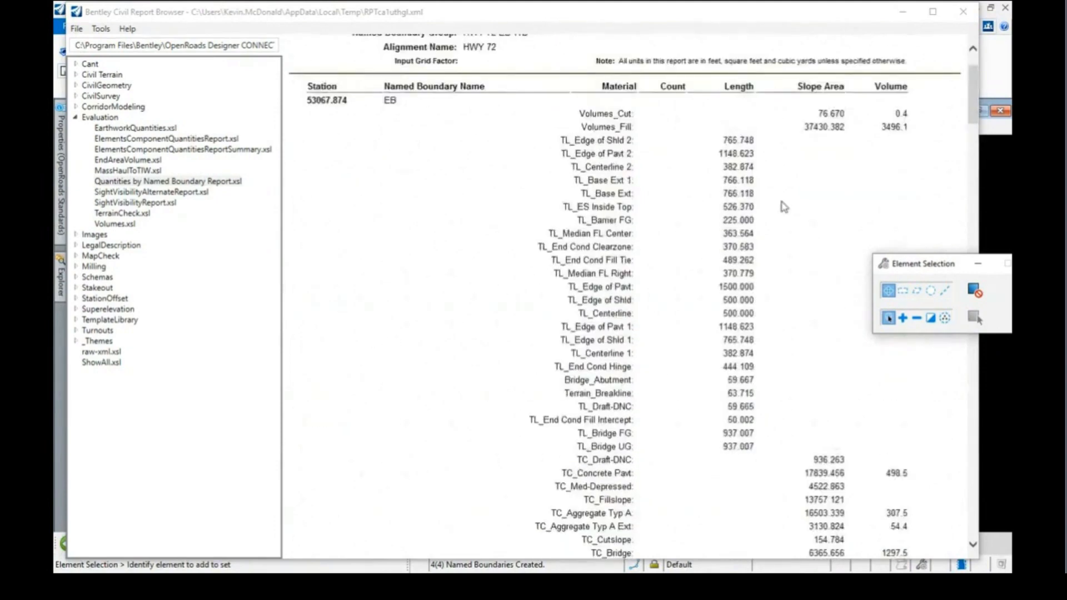
- Show the report in the Volumes.xsl format and review the cut, fill and material volumes down to the totals
click(160, 224)
scroll(389, 194, down, 3)
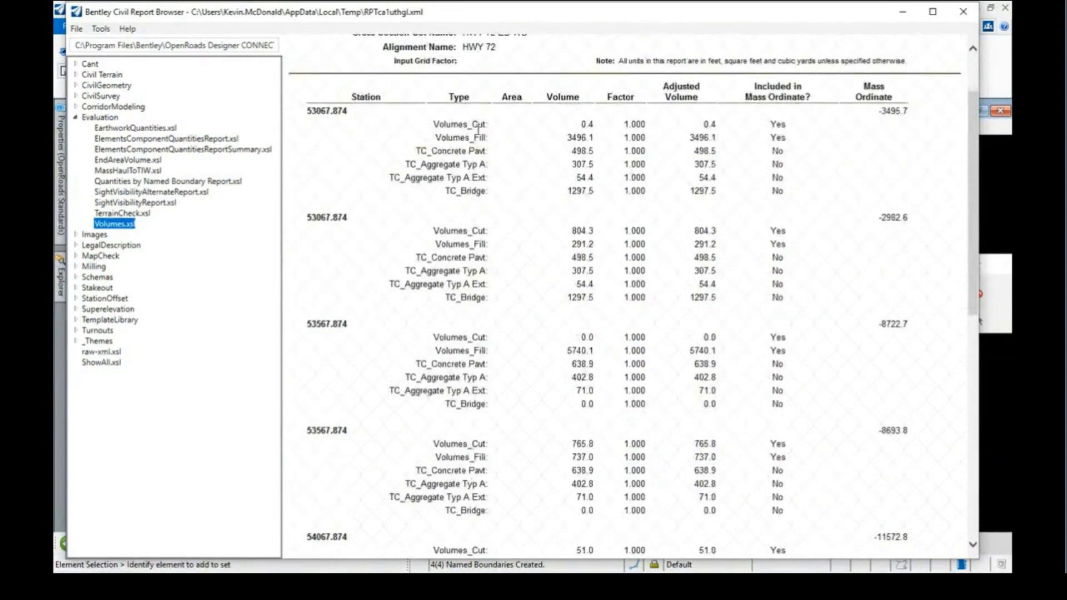
scroll(513, 165, down, 4)
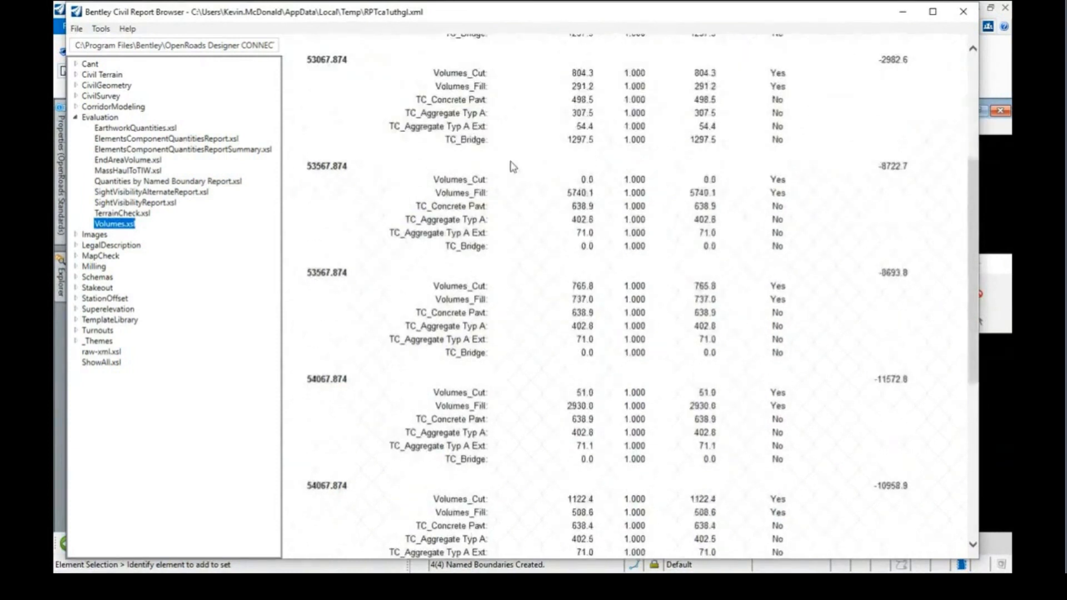
scroll(512, 165, down, 9)
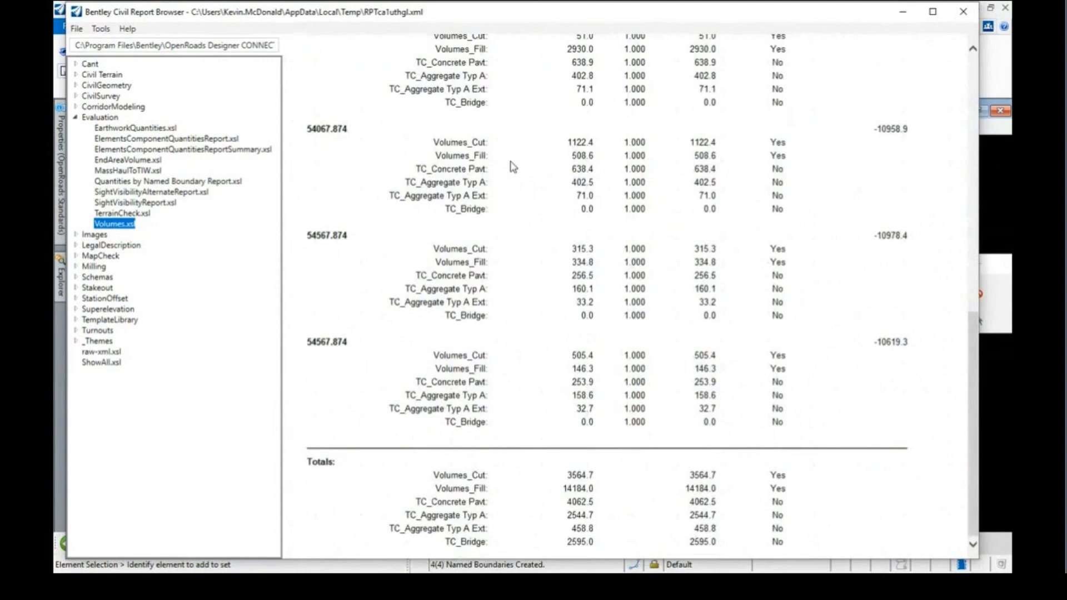
- Close the volumes report, arrange the drawing as 2 Views Plan/3D, and apply the Illustration:Ignore Lighting display style to the 3D view
scroll(517, 171, up, 12)
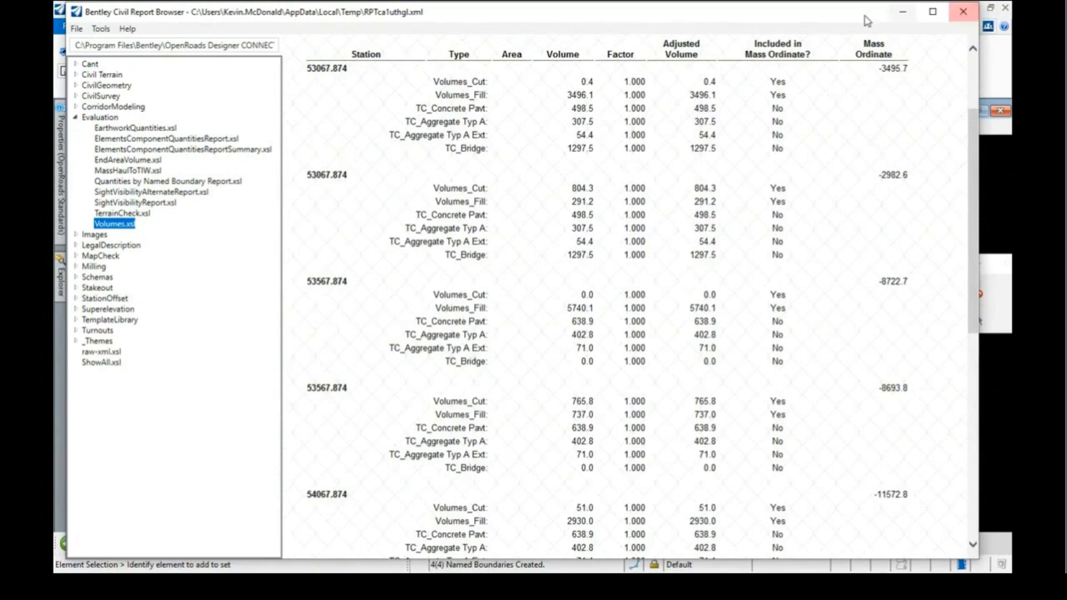
click(965, 18)
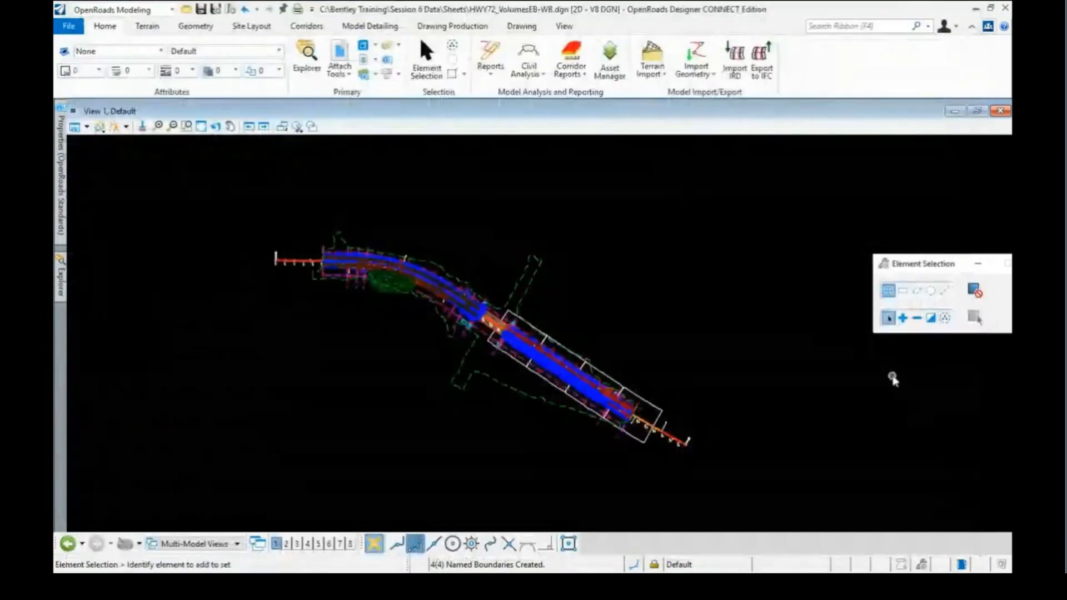
right_click(510, 223)
mouse_move(542, 238)
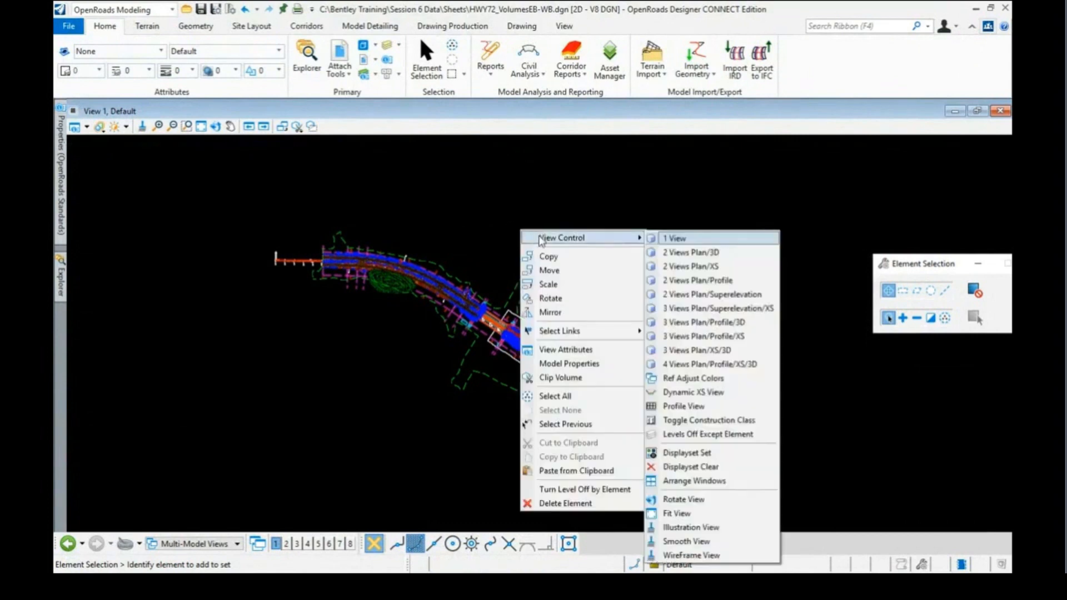
click(704, 257)
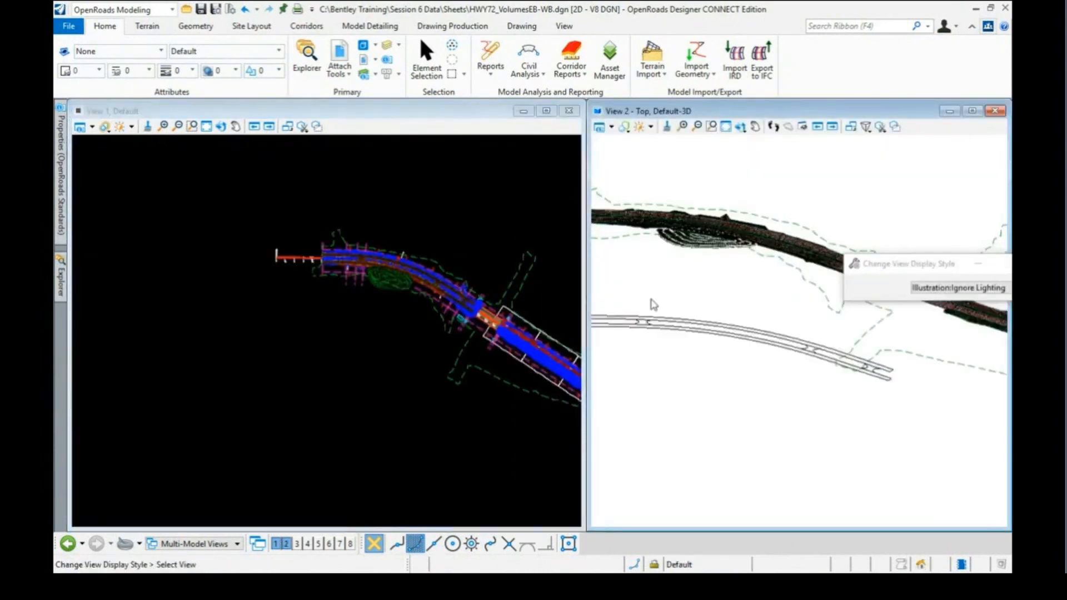
click(642, 282)
- Turn off display of the Volumes.dgn and Hwy72_TM_Exist_Pavt.dgn references in Default-3D, moving the Element Selection dialog off the model
drag(907, 265, 891, 155)
scroll(662, 288, down, 3)
scroll(836, 315, up, 5)
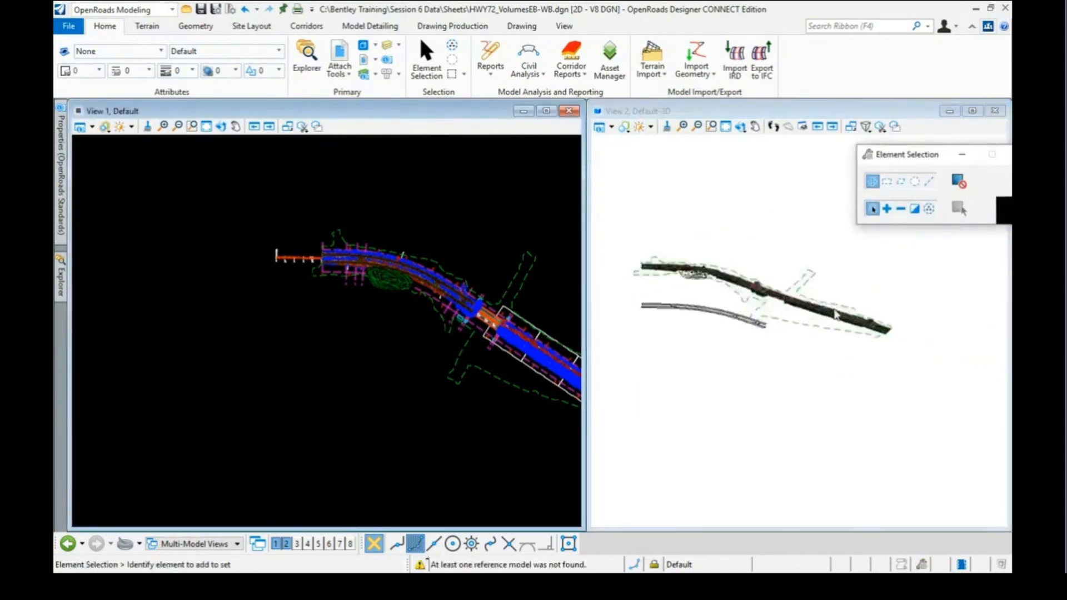
scroll(836, 315, up, 2)
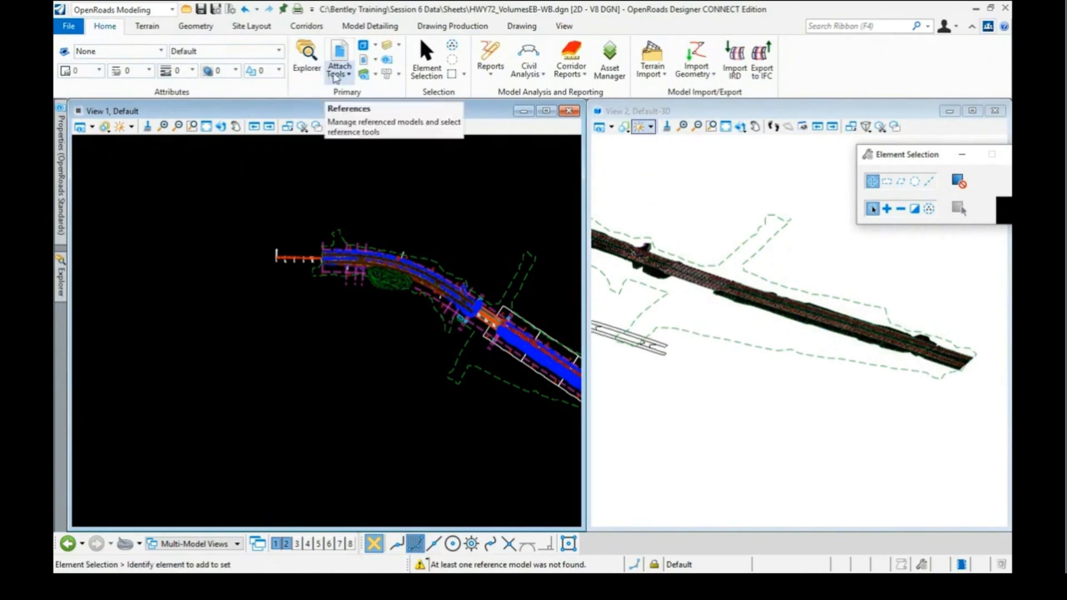
click(669, 113)
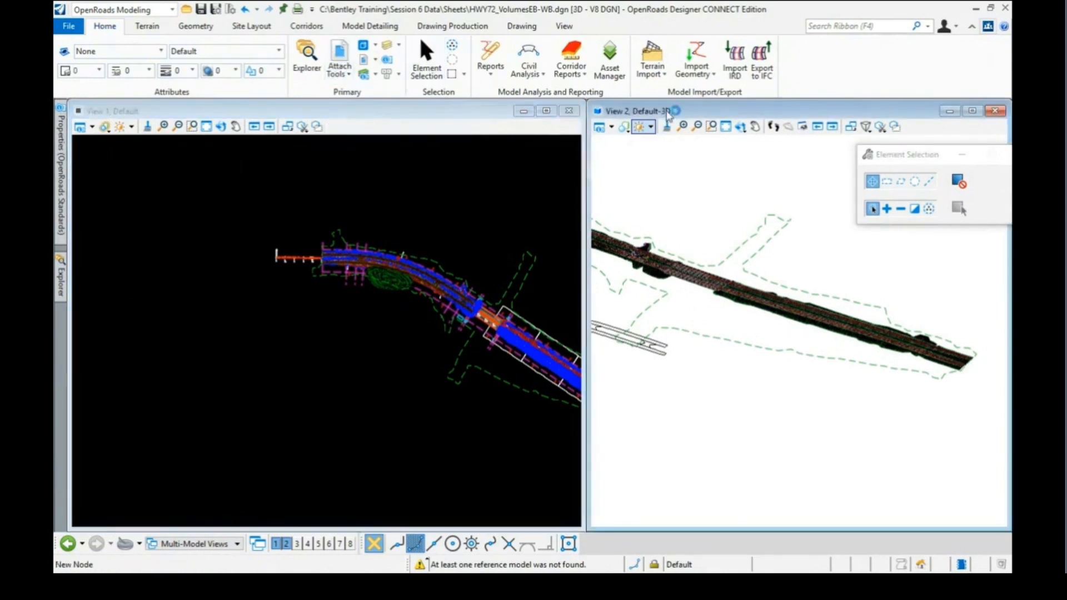
click(340, 54)
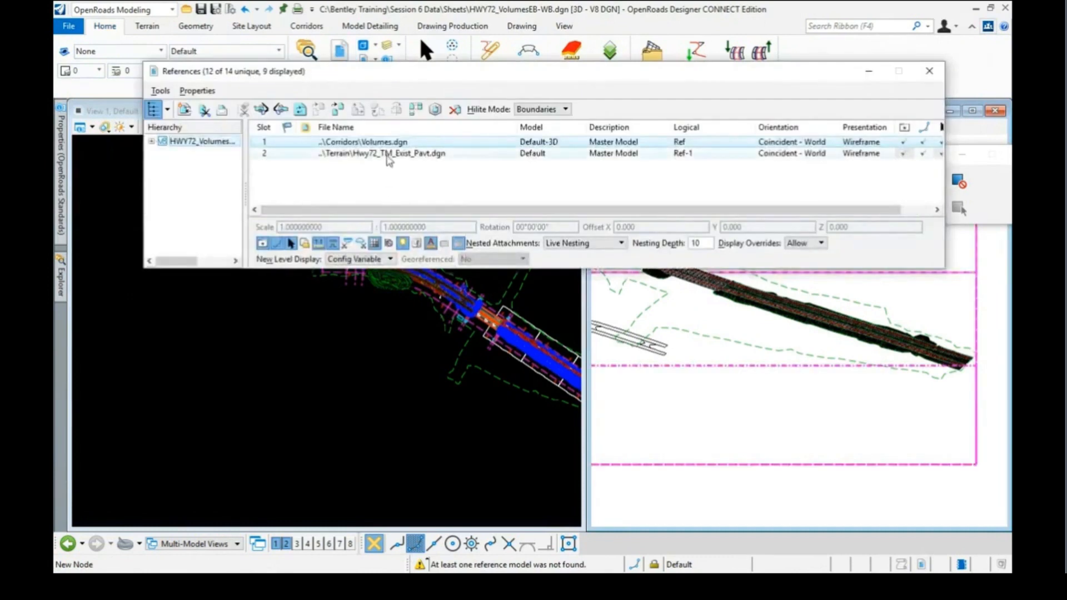
shift+click(387, 155)
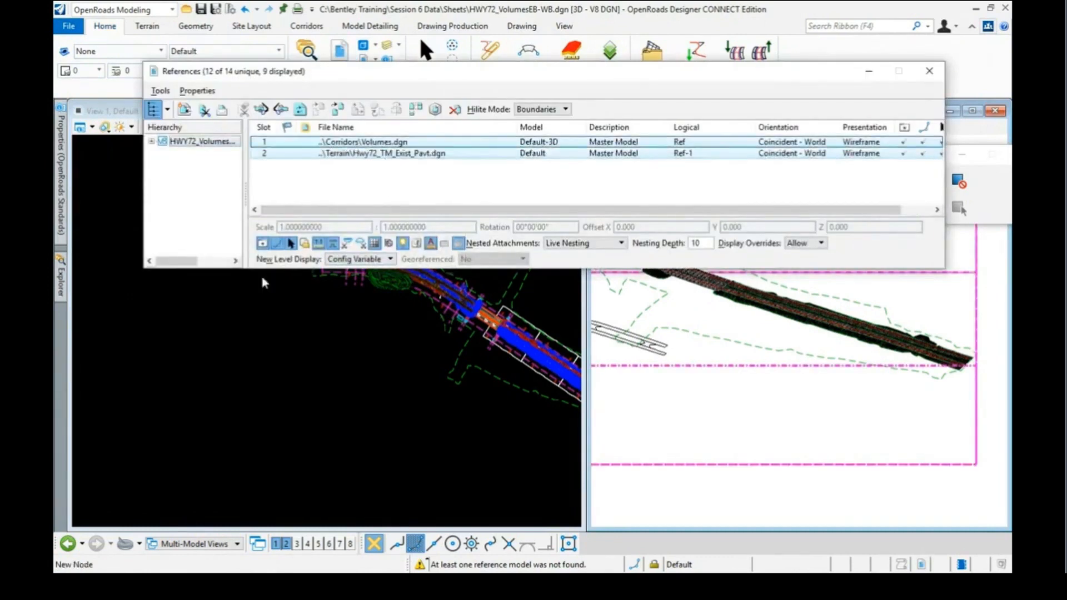
click(276, 245)
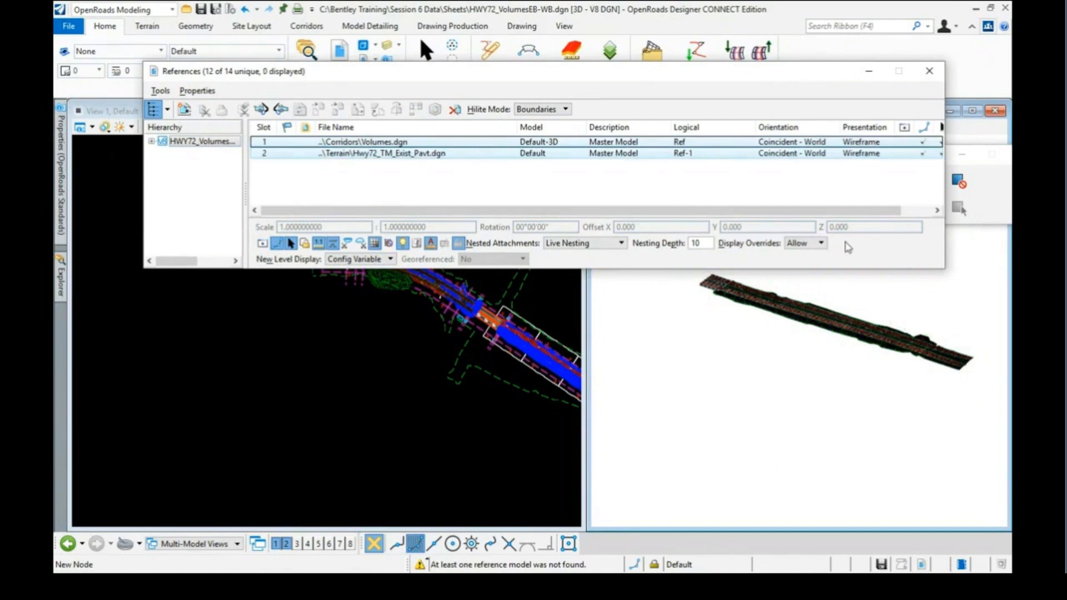
click(929, 70)
- Select the Volumes_Fill mesh beneath the outer fill slope in the 3D model and view its volume and surface area properties
scroll(785, 310, up, 1)
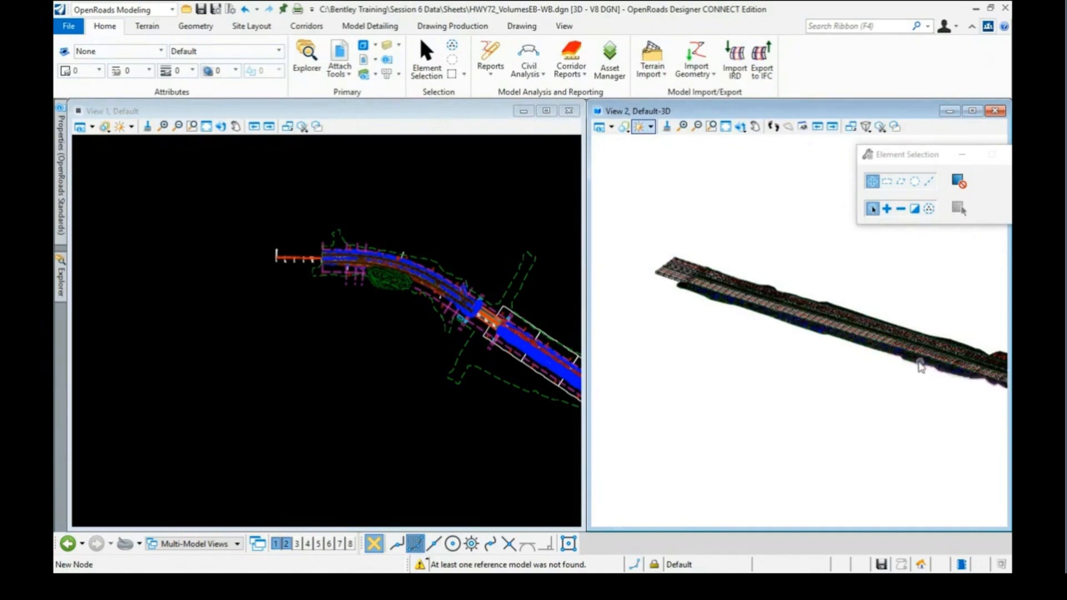
scroll(869, 350, up, 3)
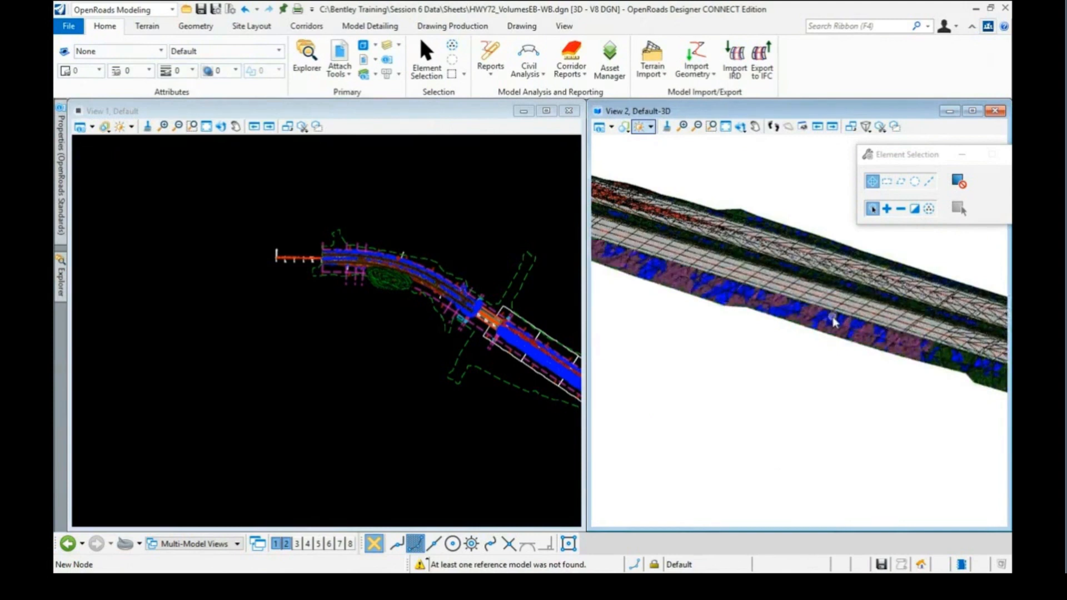
mouse_move(834, 321)
scroll(836, 324, up, 3)
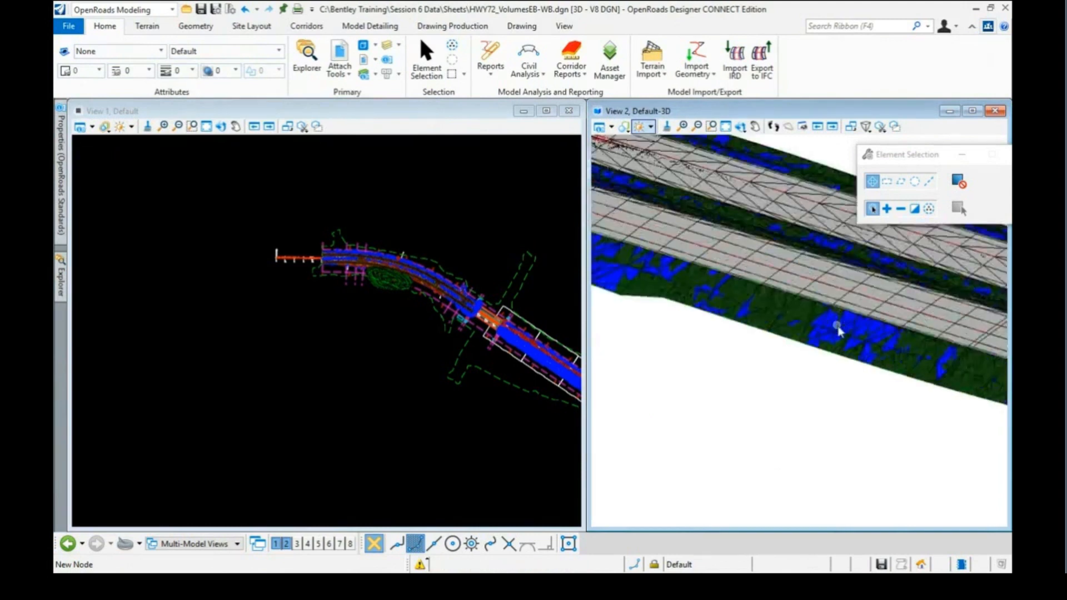
scroll(843, 328, up, 1)
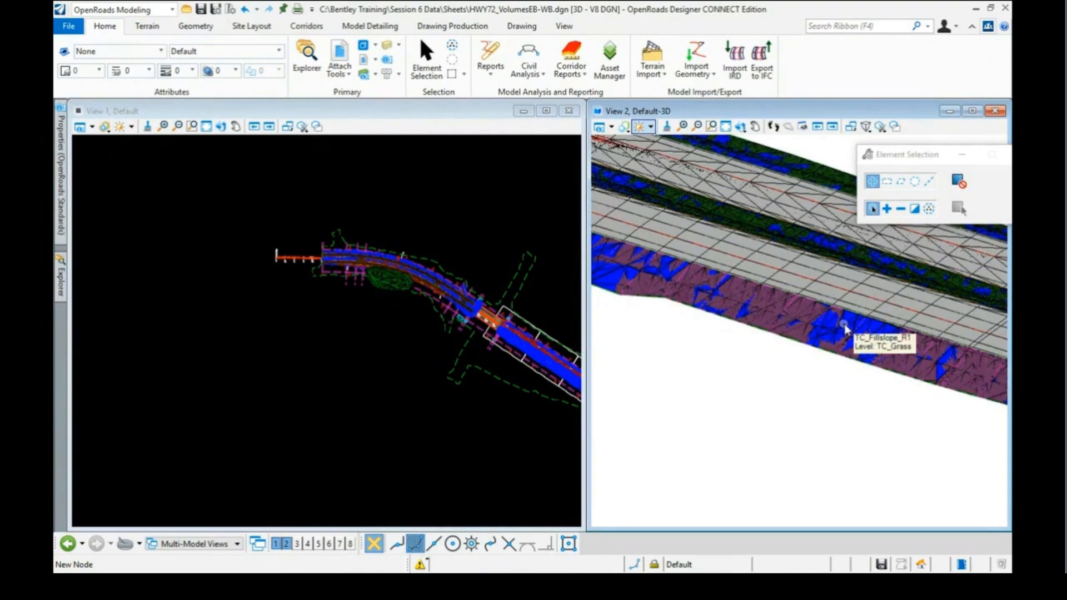
right_click(845, 326)
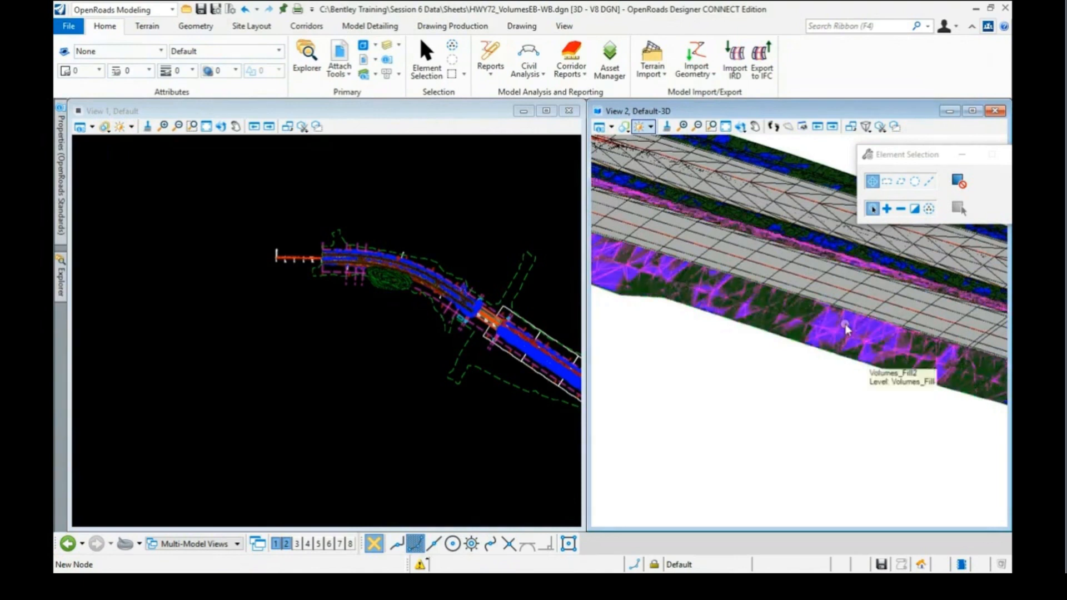
click(845, 326)
click(60, 178)
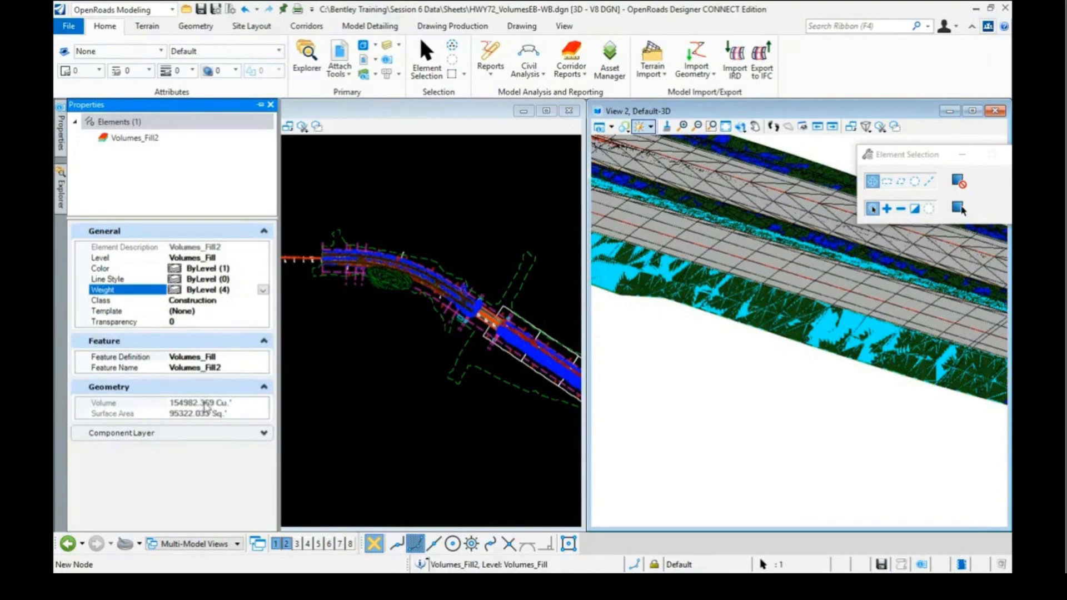
- Examine how the clipped fill meshes are divided along the roadway in 3D, from the bridge end past the selected segment
scroll(658, 282, down, 5)
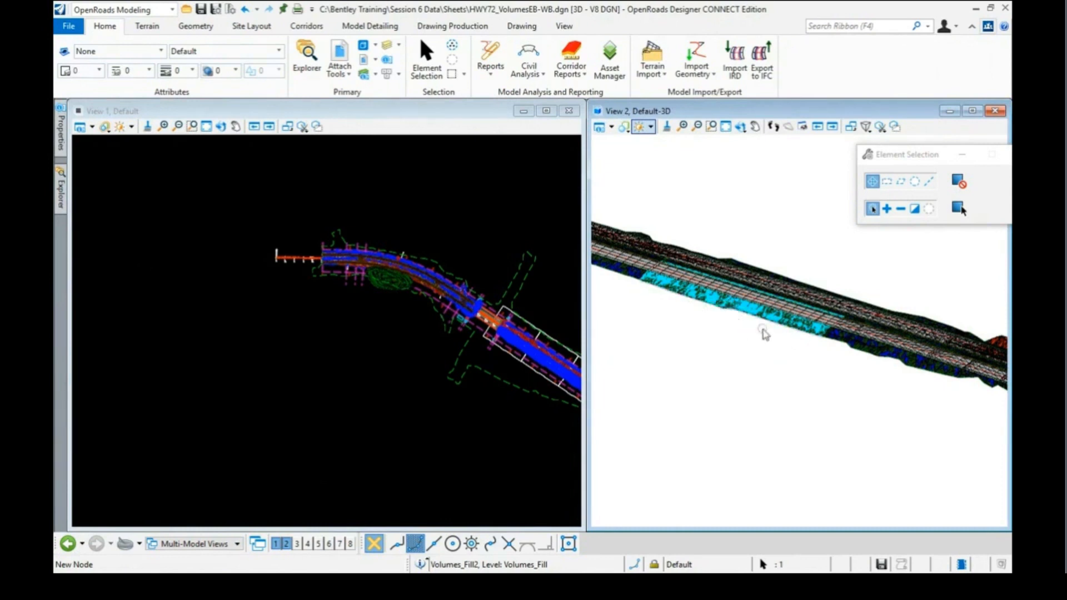
scroll(793, 328, down, 2)
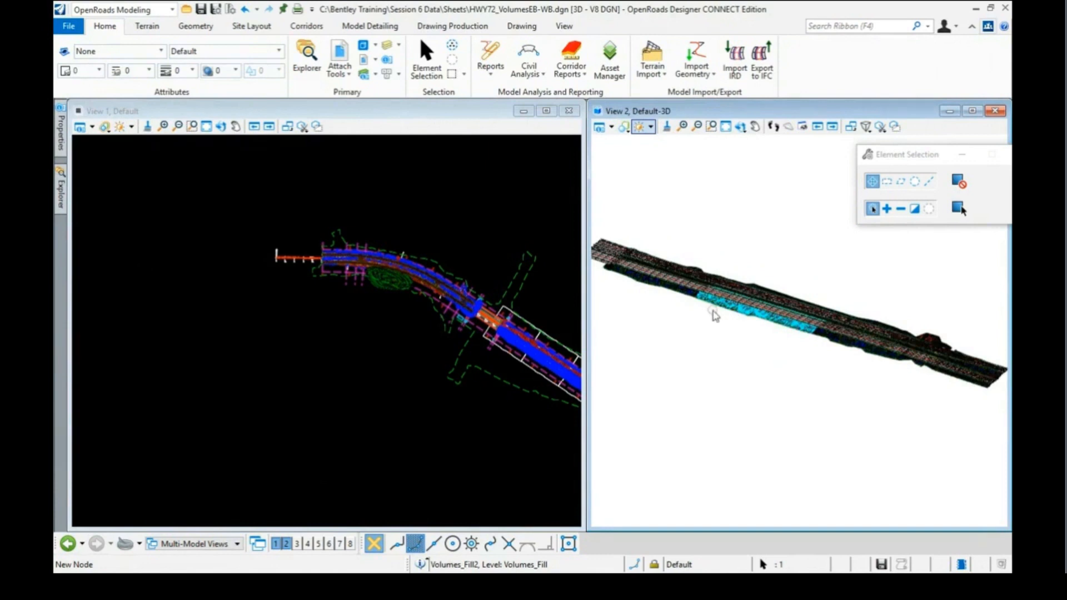
scroll(715, 315, up, 1)
scroll(733, 317, down, 1)
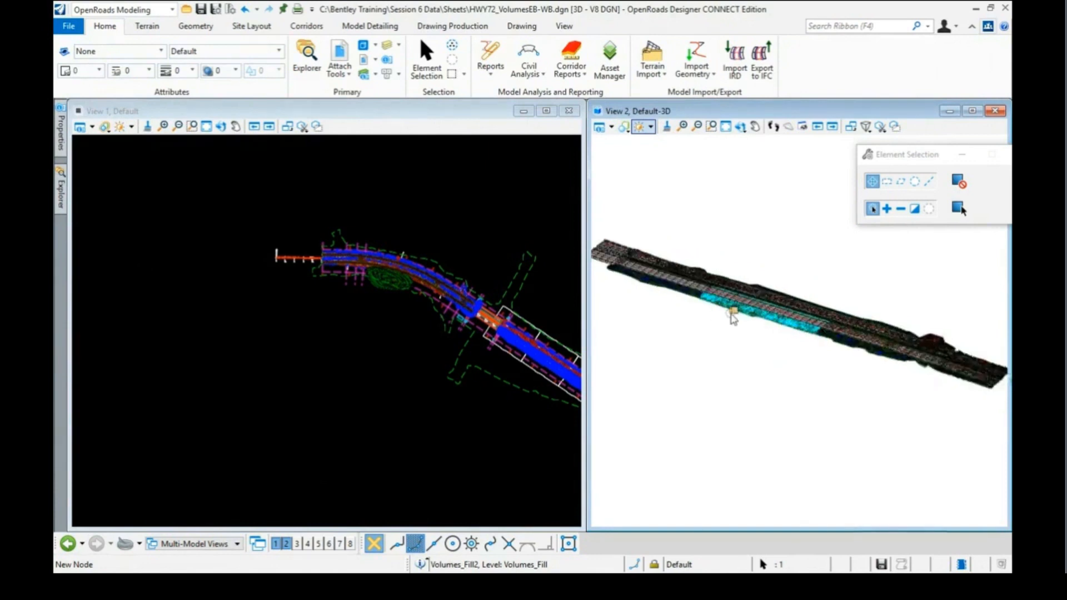
scroll(732, 317, down, 1)
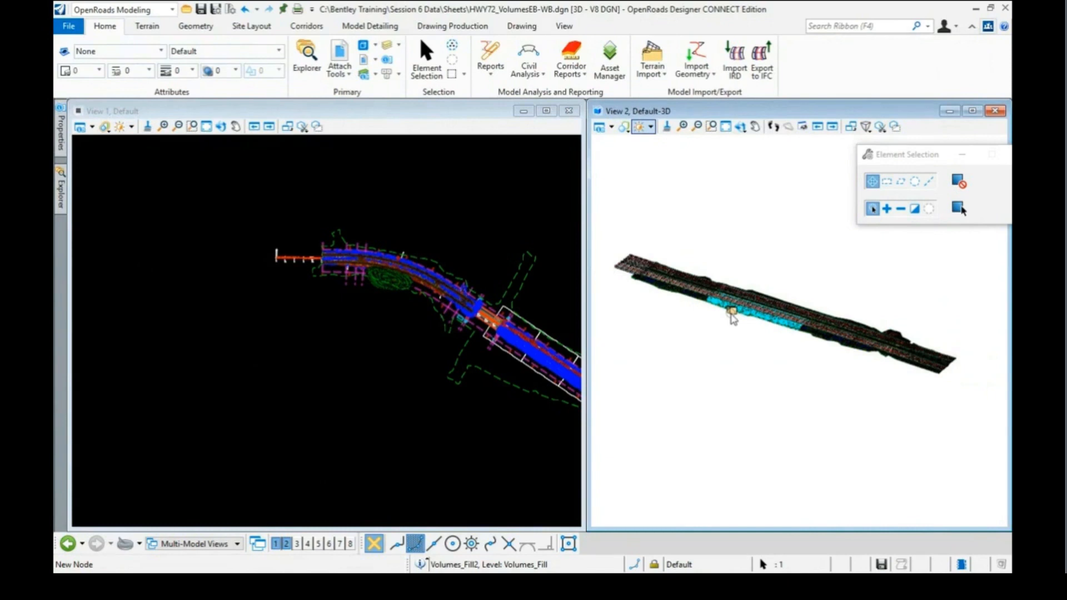
scroll(721, 314, up, 1)
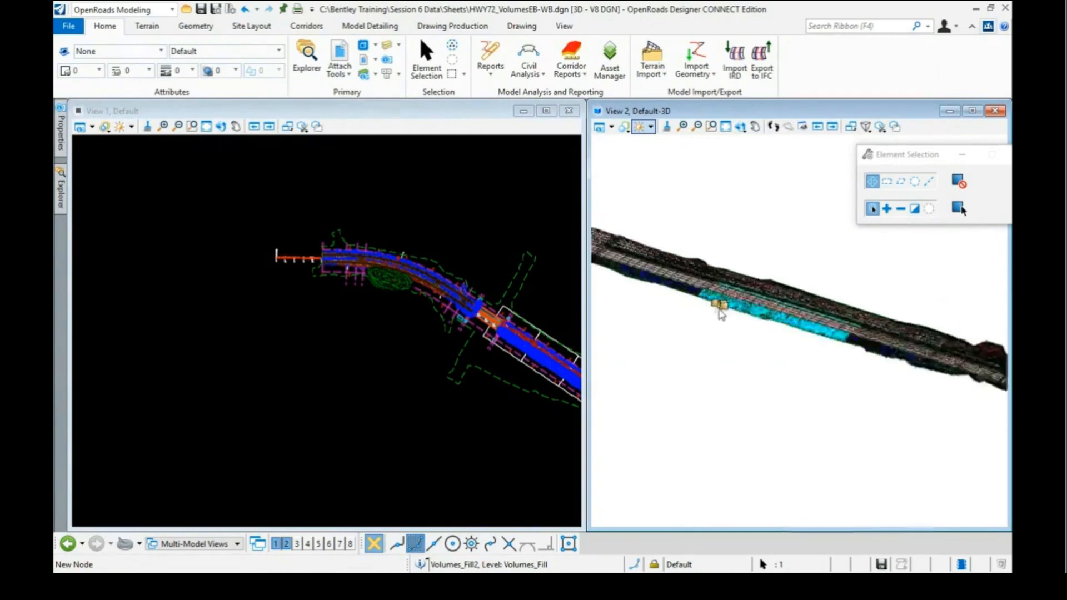
scroll(719, 311, up, 2)
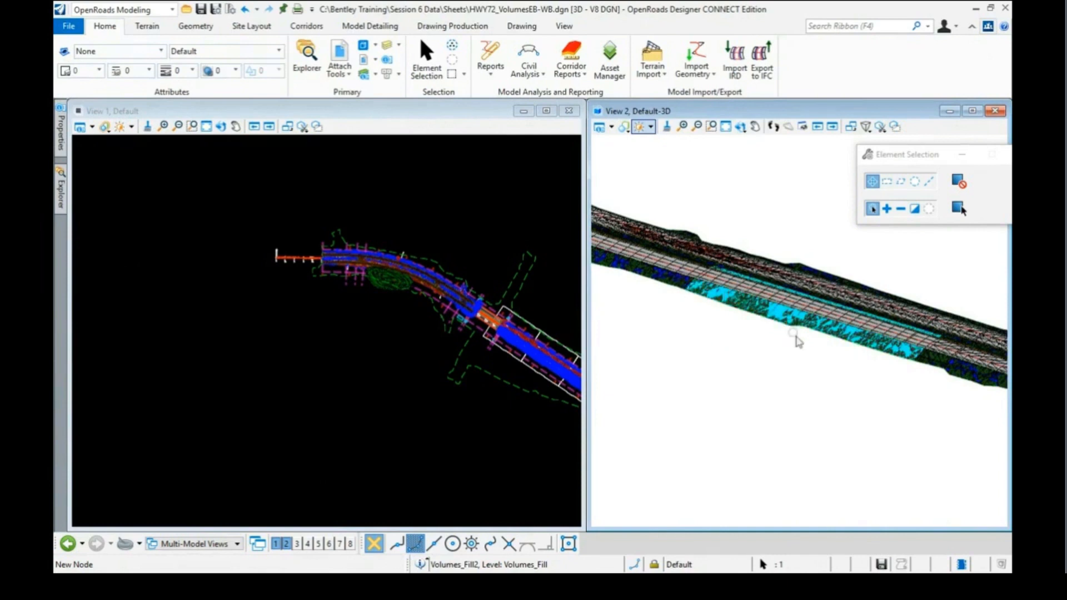
scroll(798, 341, down, 2)
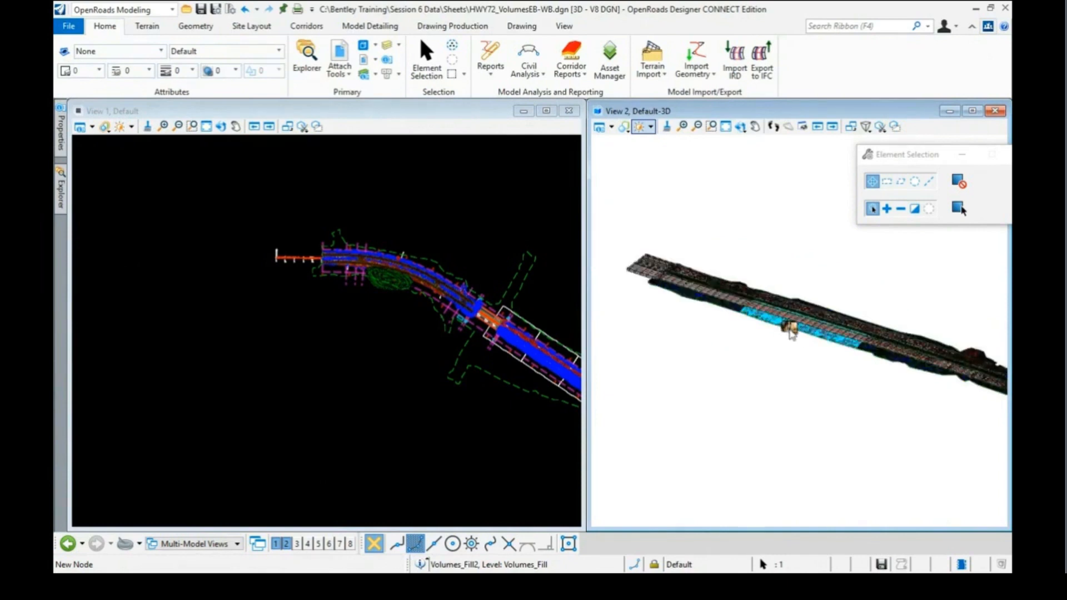
mouse_move(790, 332)
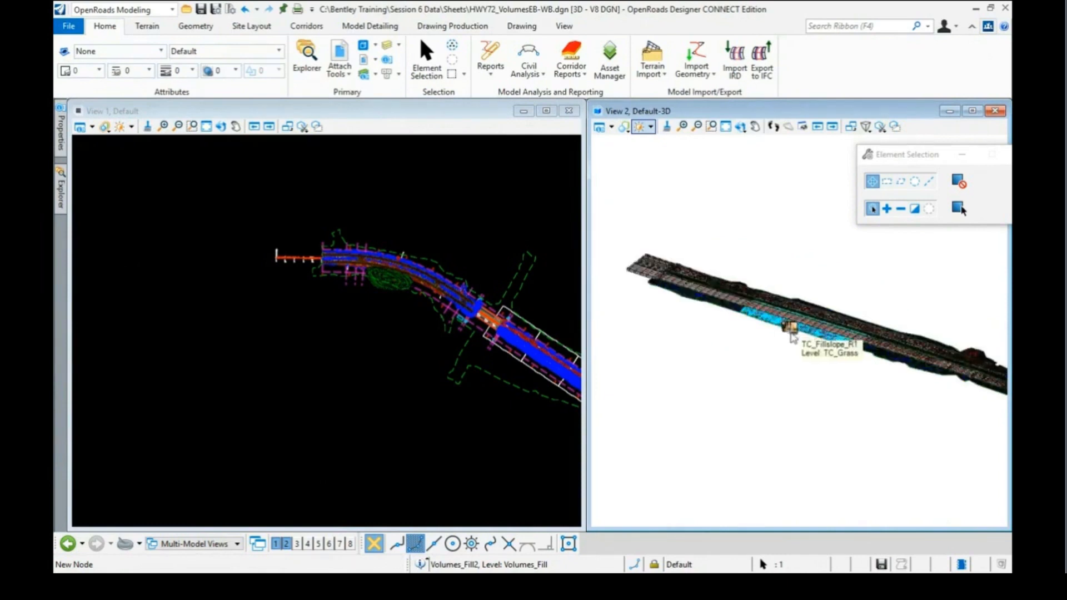
scroll(644, 275, up, 5)
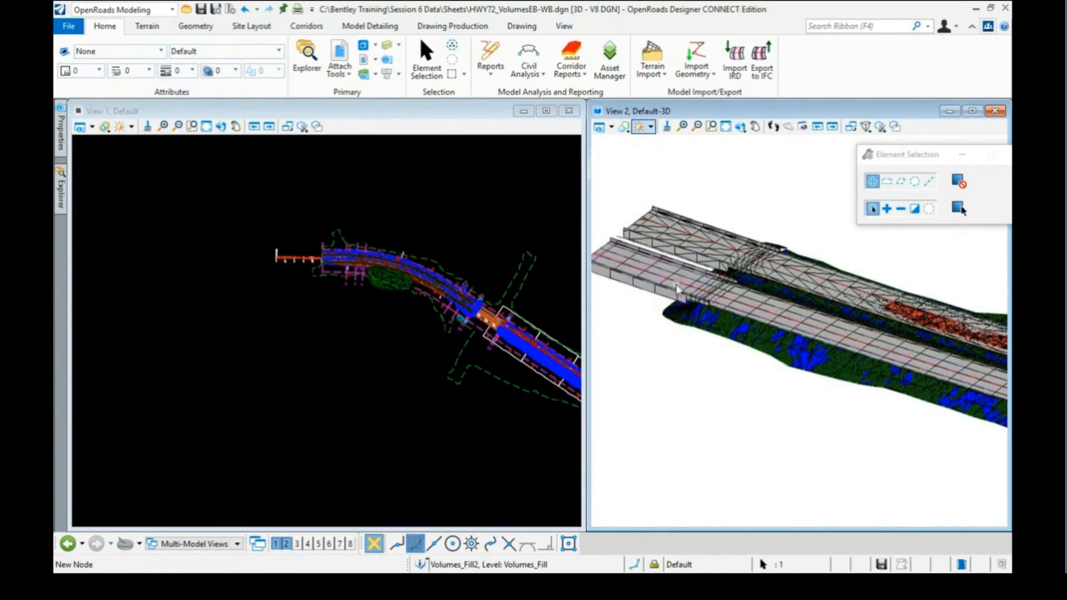
mouse_move(745, 325)
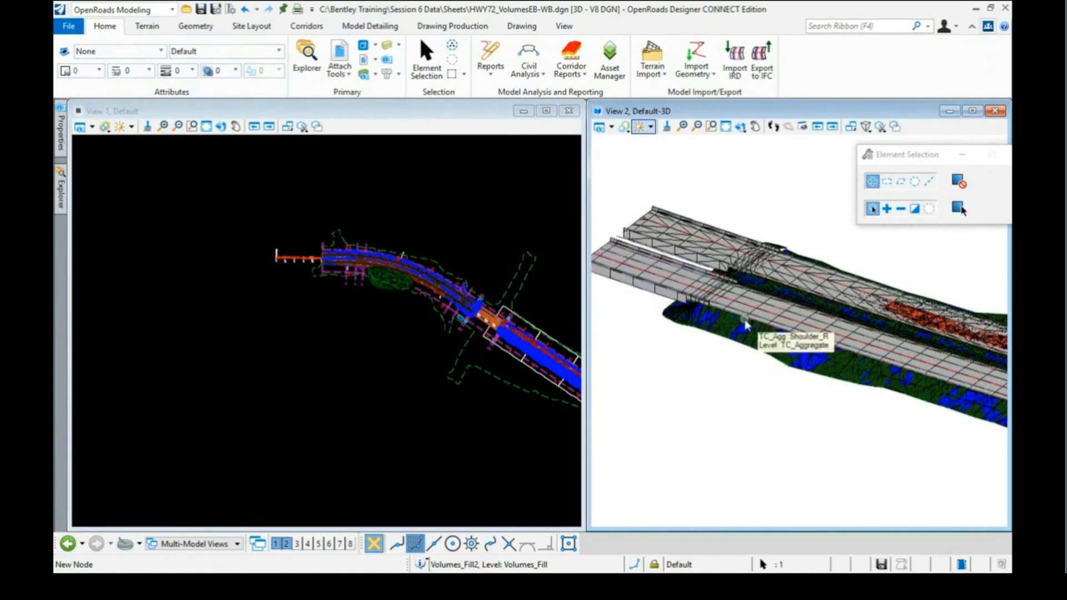
scroll(745, 325, down, 2)
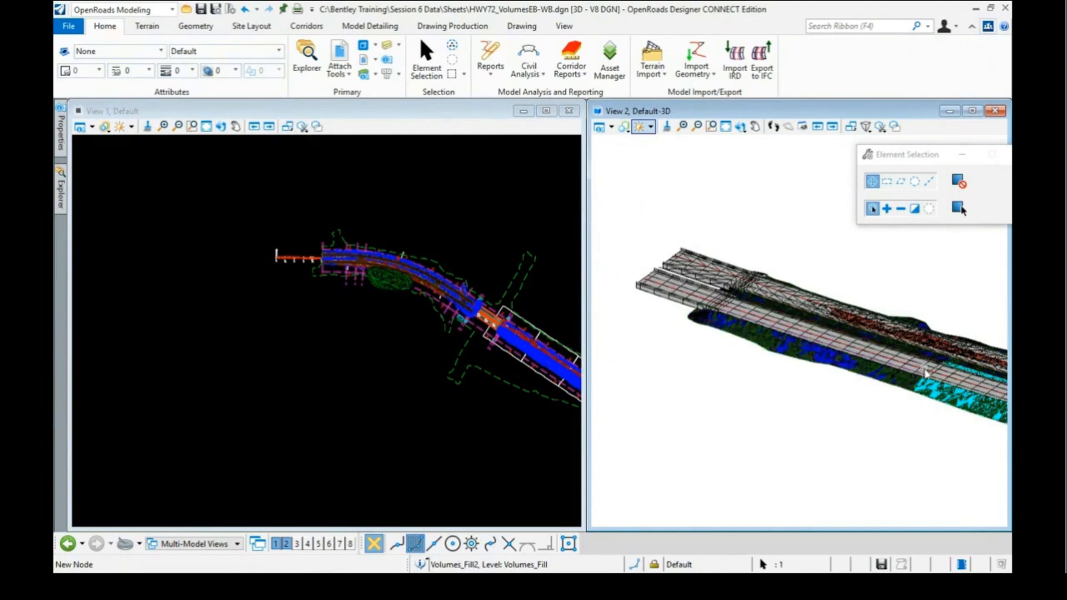
mouse_move(914, 384)
scroll(750, 250, down, 5)
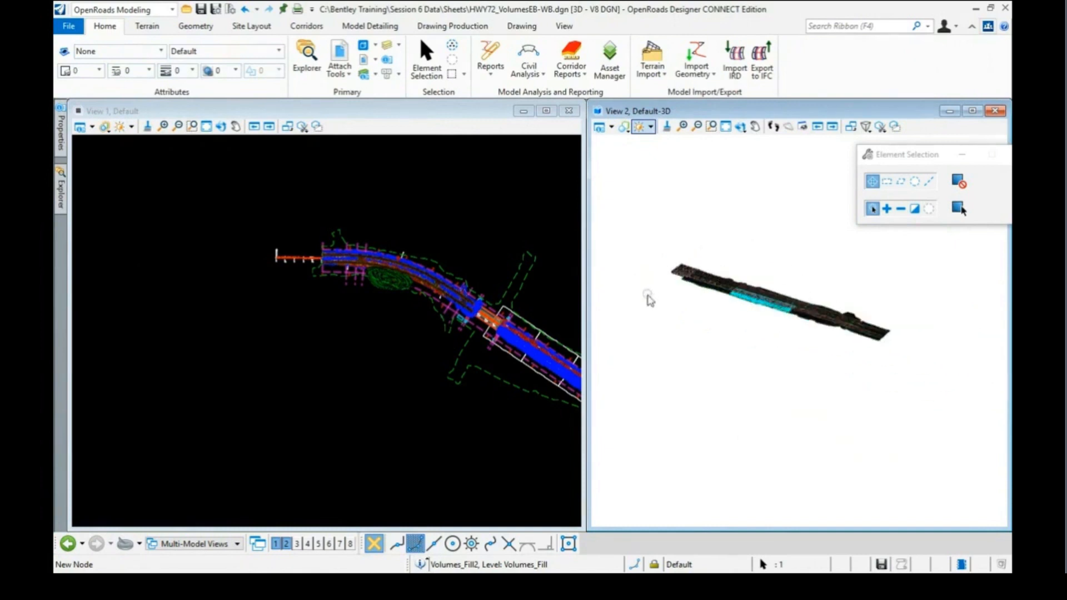
scroll(729, 295, up, 8)
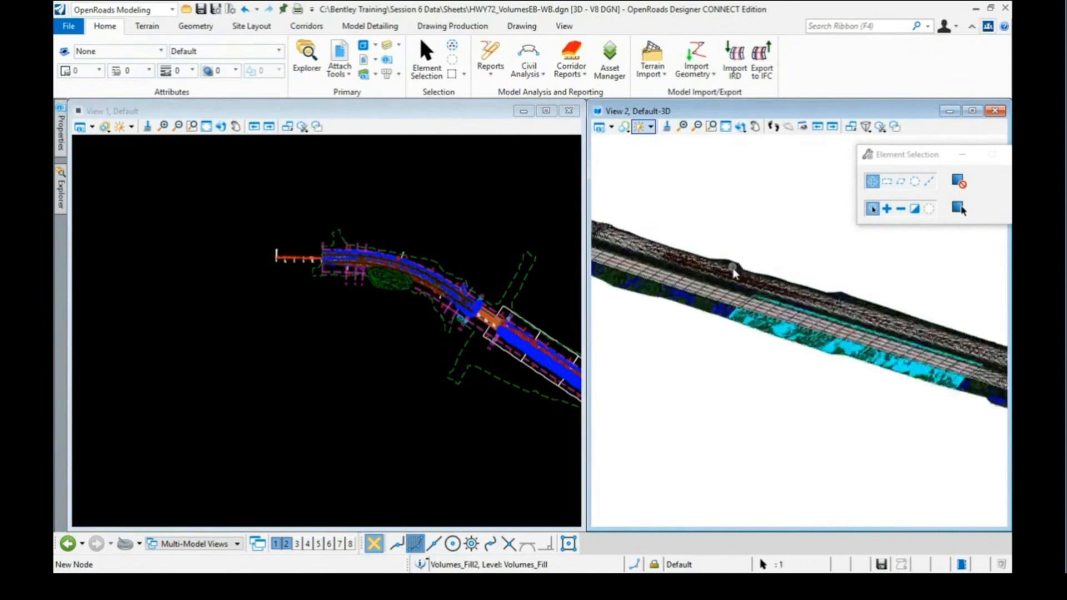
scroll(734, 275, down, 3)
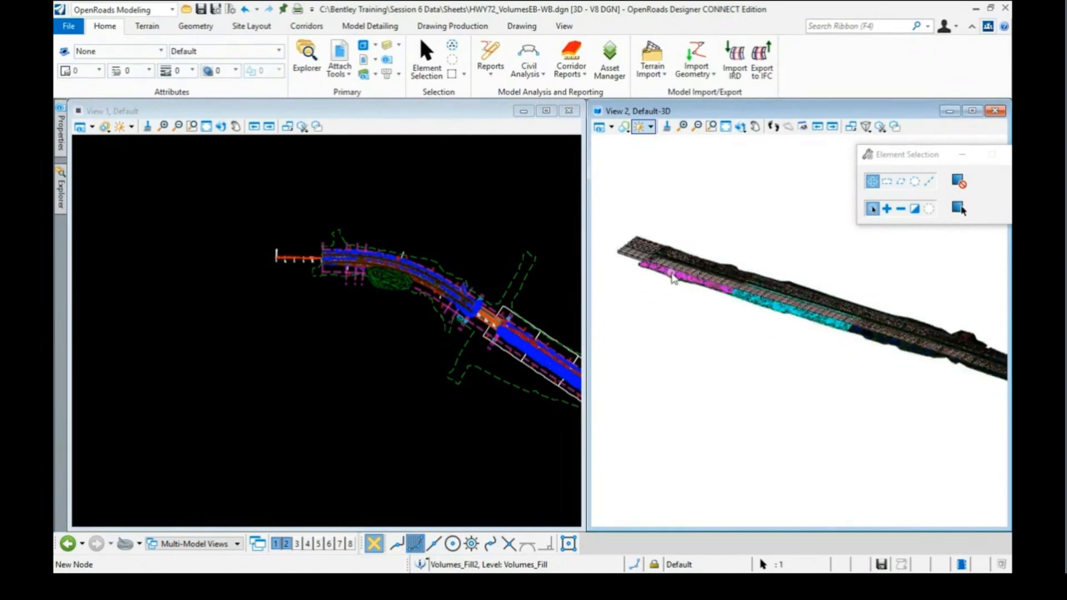
scroll(682, 278, up, 1)
scroll(686, 278, up, 1)
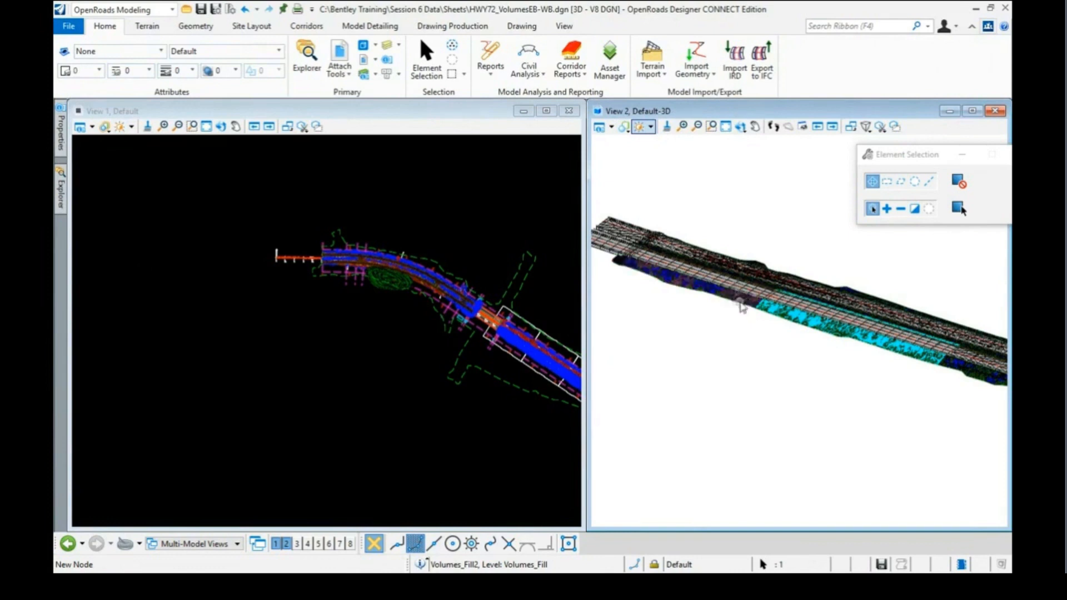
mouse_move(720, 298)
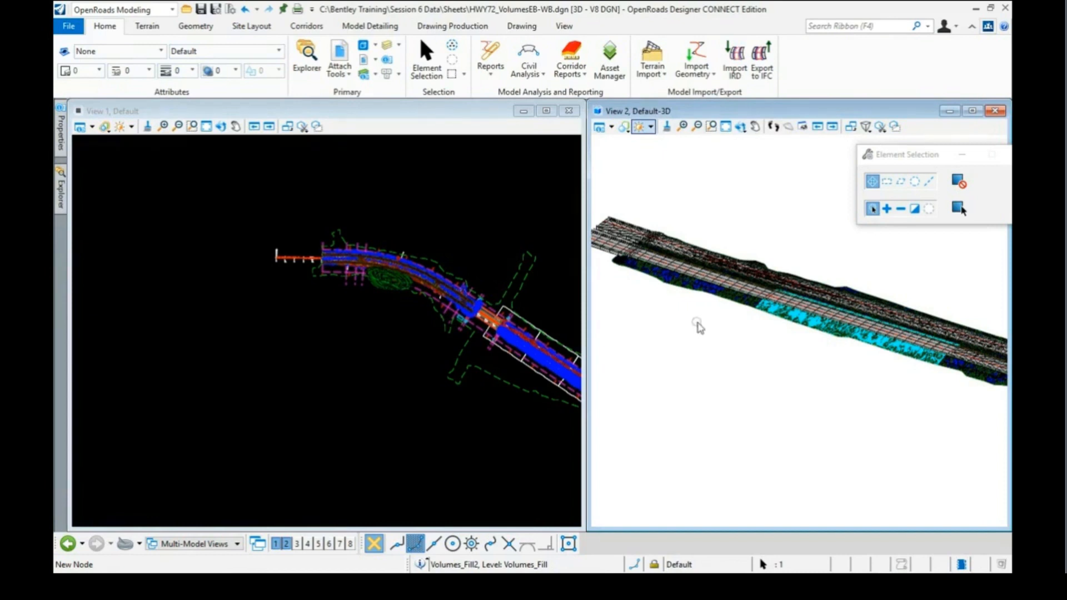
scroll(778, 324, down, 4)
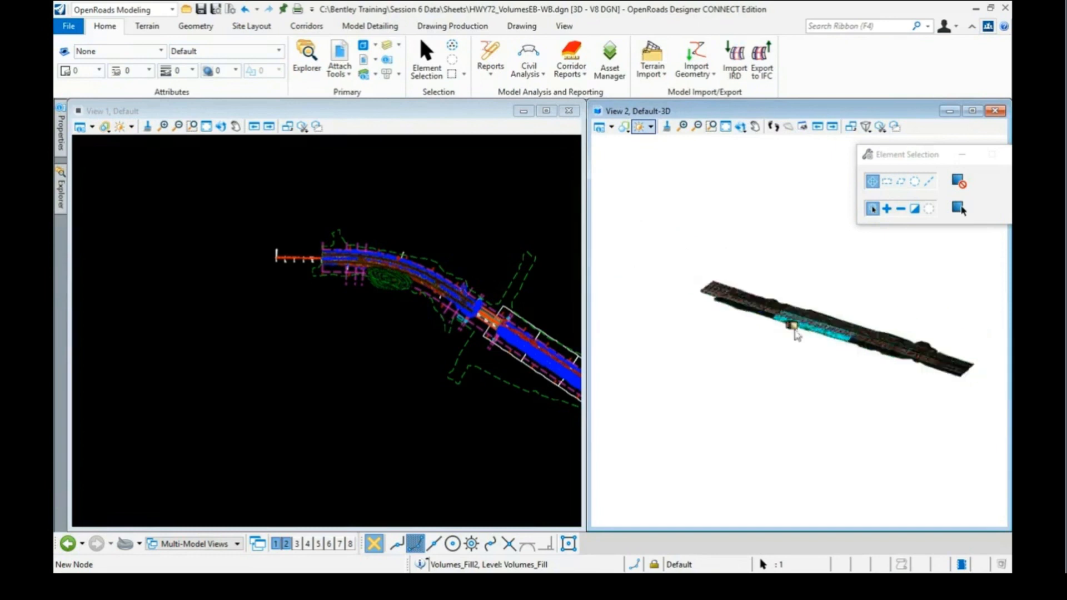
- Clear the mesh selection and turn display of the Volumes.dgn and Hwy72_TM_Exist_Pavt.dgn references back on in Default-3D
click(791, 264)
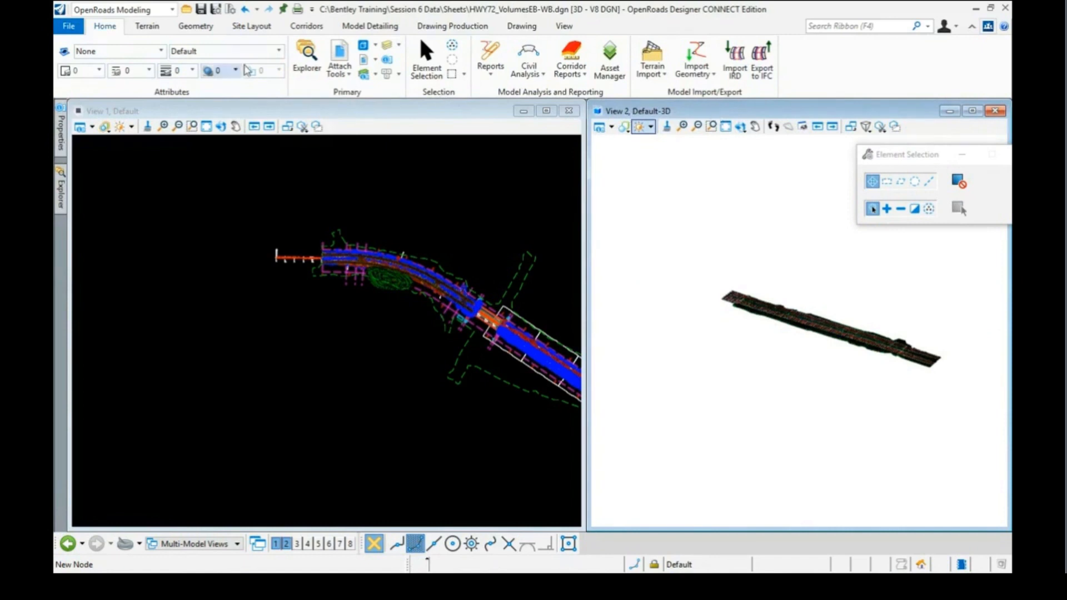
click(349, 75)
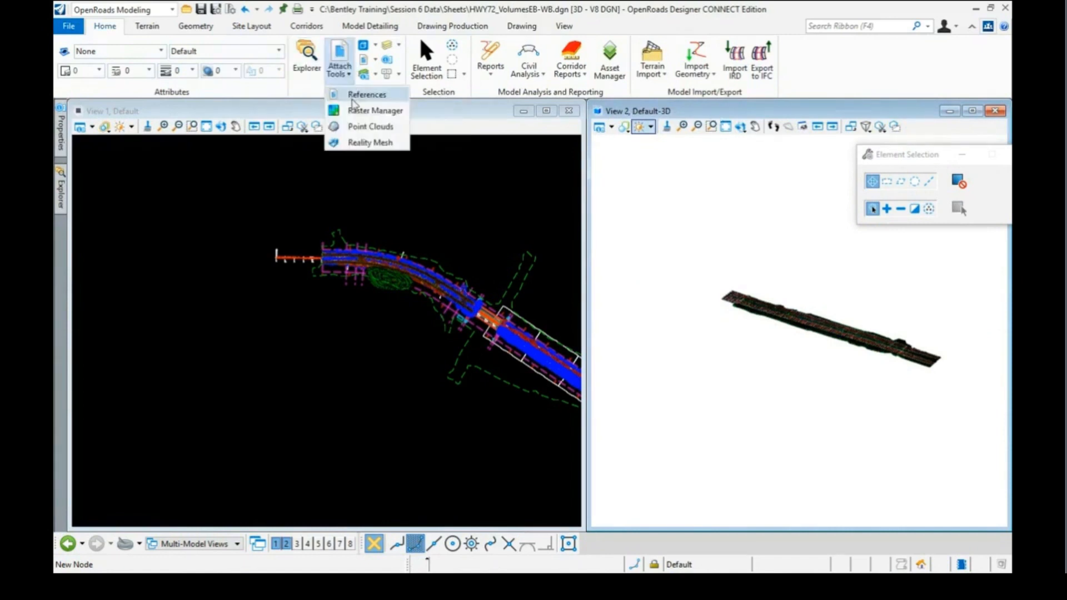
click(358, 95)
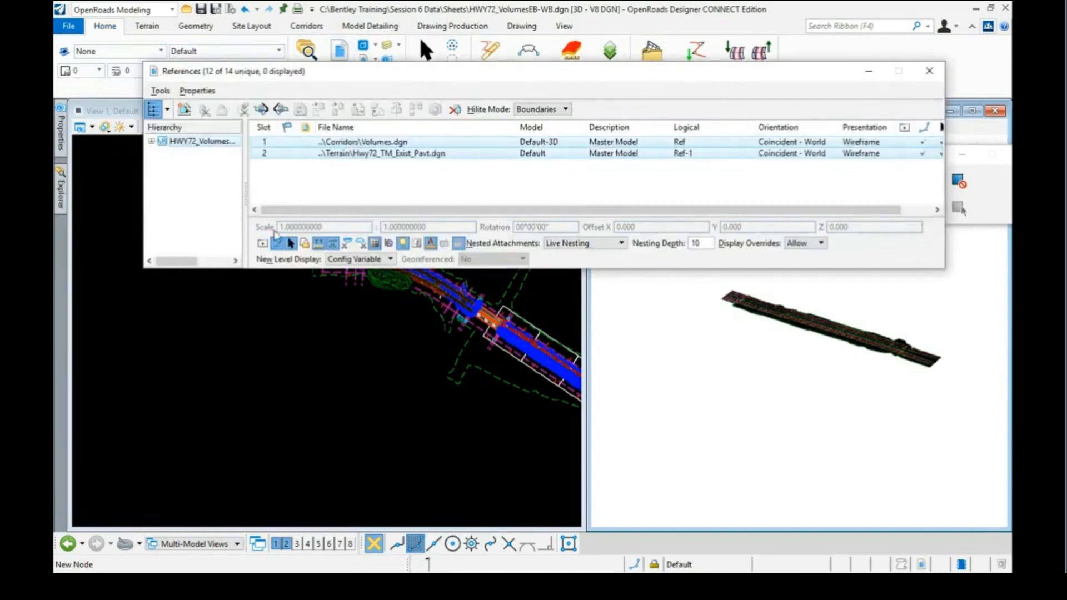
click(263, 243)
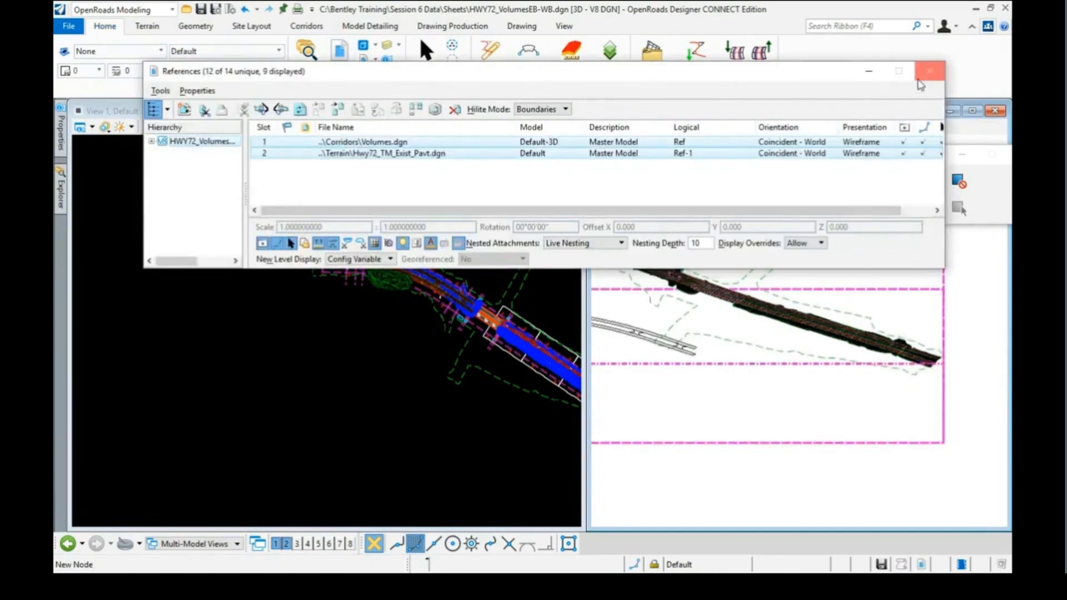
click(929, 70)
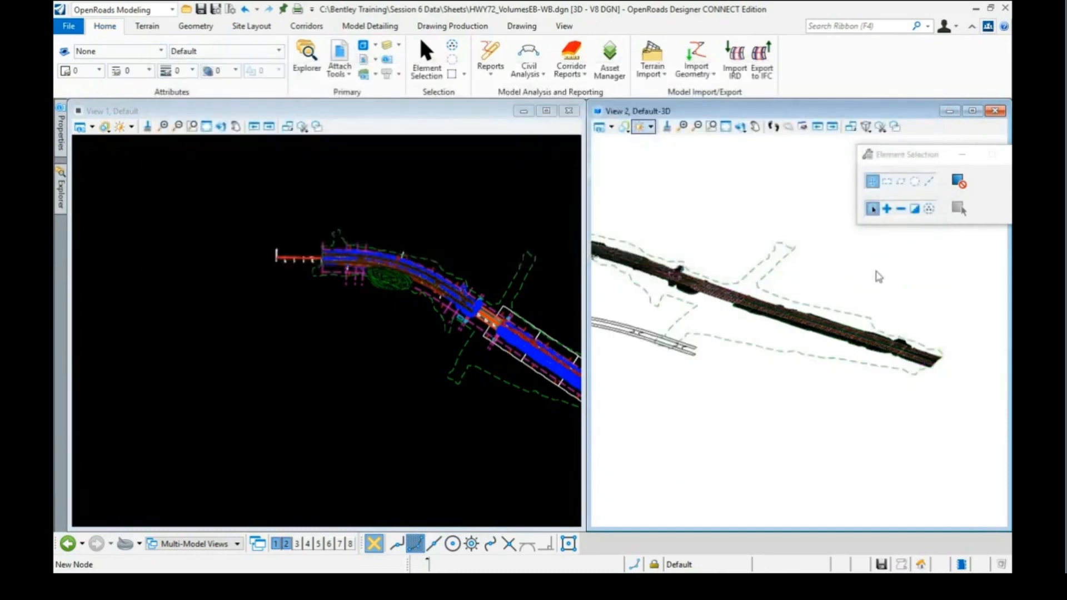
- Examine the full HWY 72 corridor and surrounding terrain limits in the 3D view with the references displayed
scroll(878, 270, down, 1)
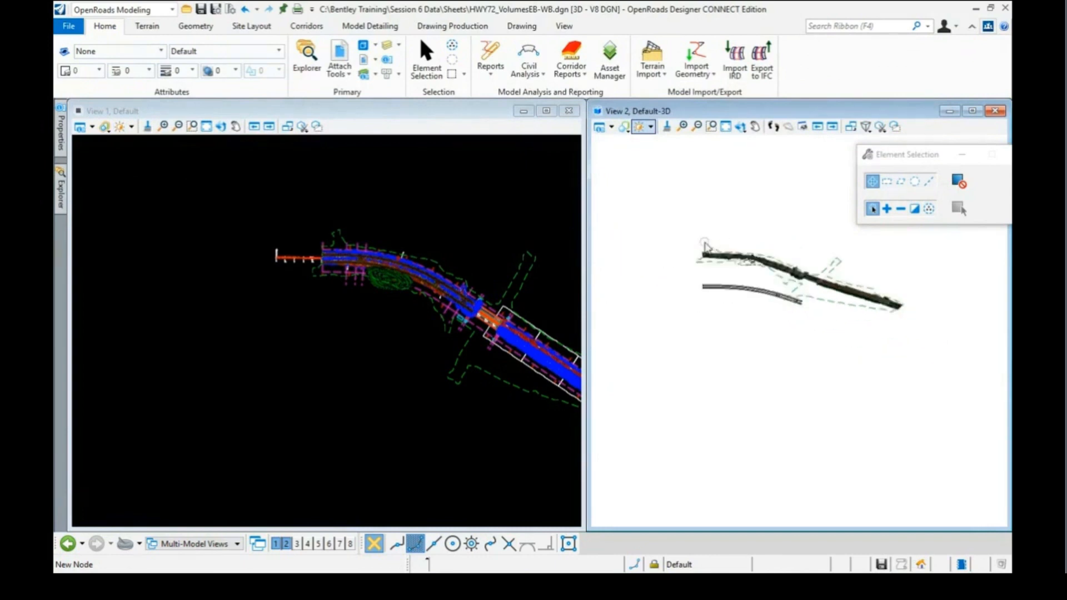
scroll(769, 264, up, 2)
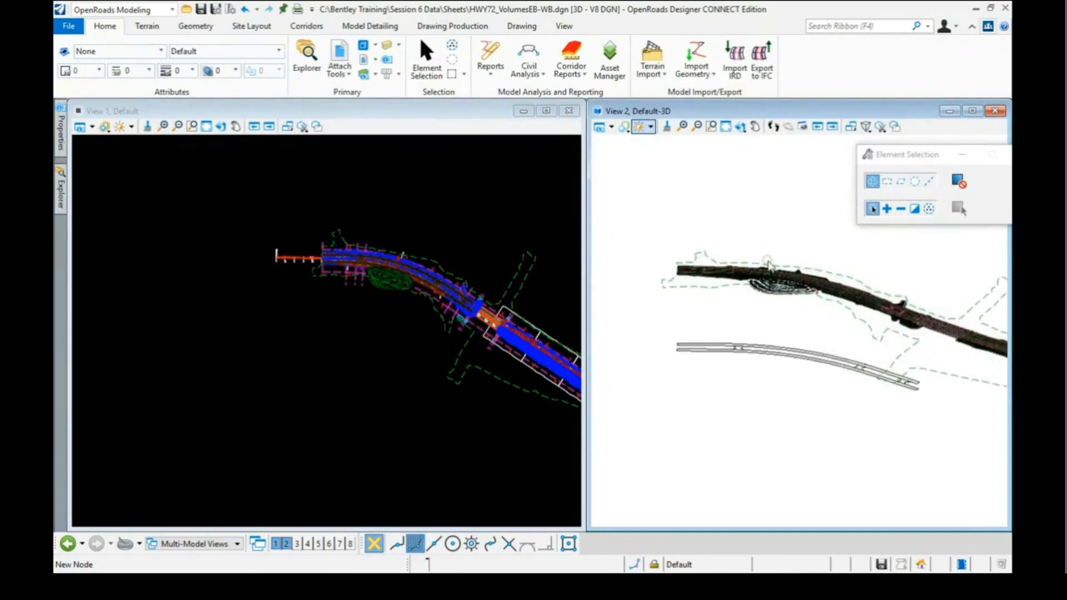
scroll(770, 265, up, 1)
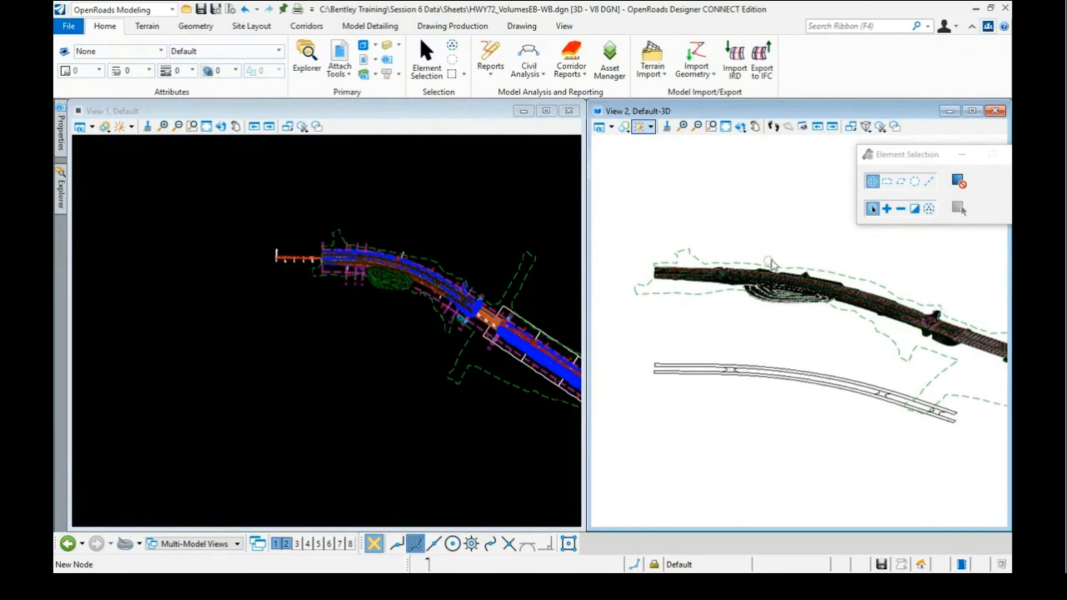
scroll(704, 256, down, 2)
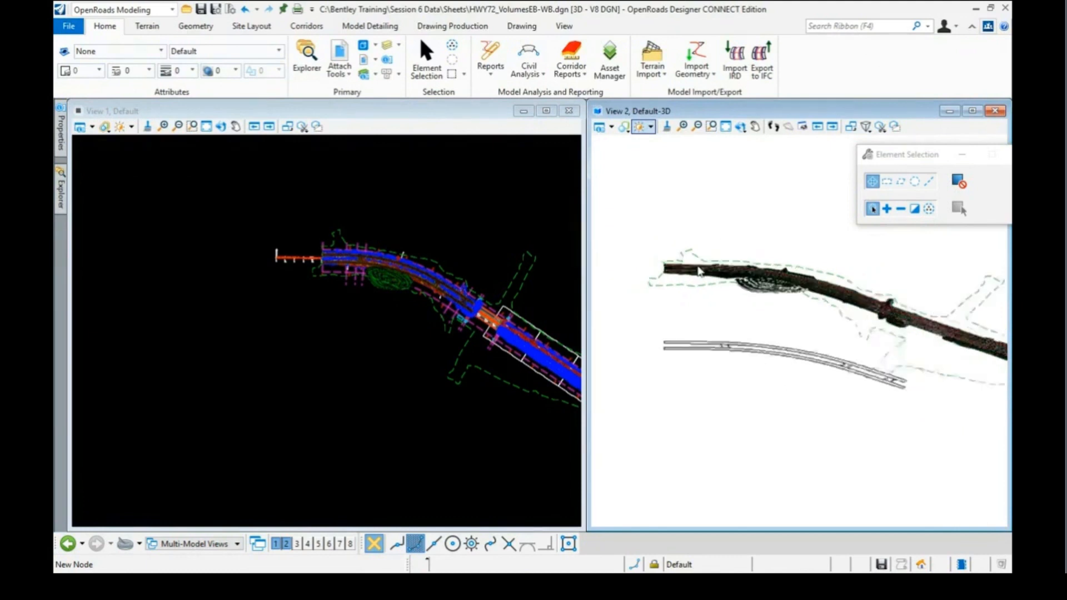
scroll(851, 264, up, 1)
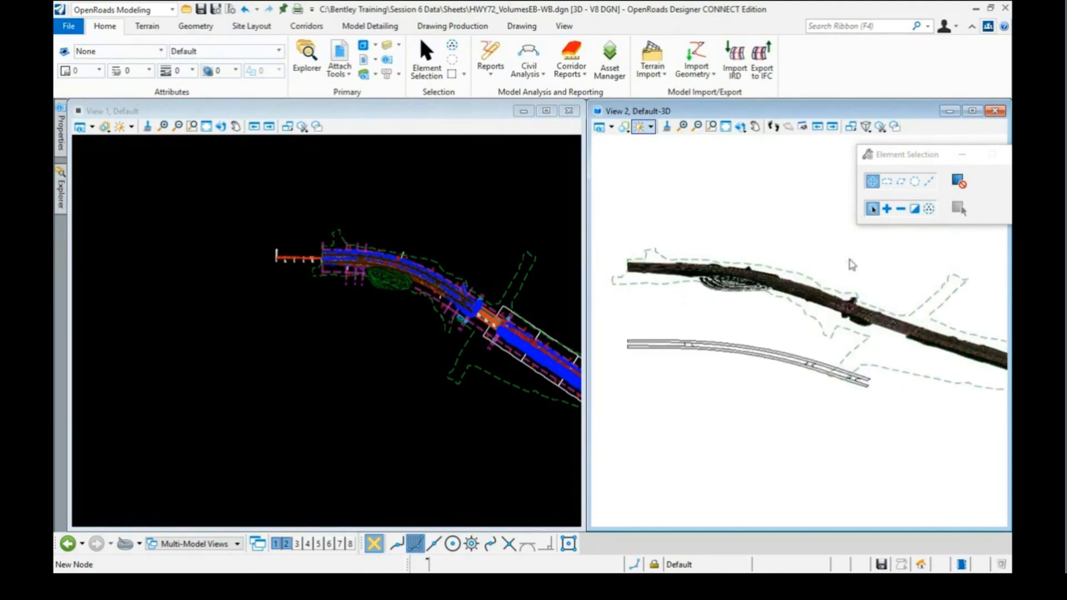
scroll(851, 265, up, 1)
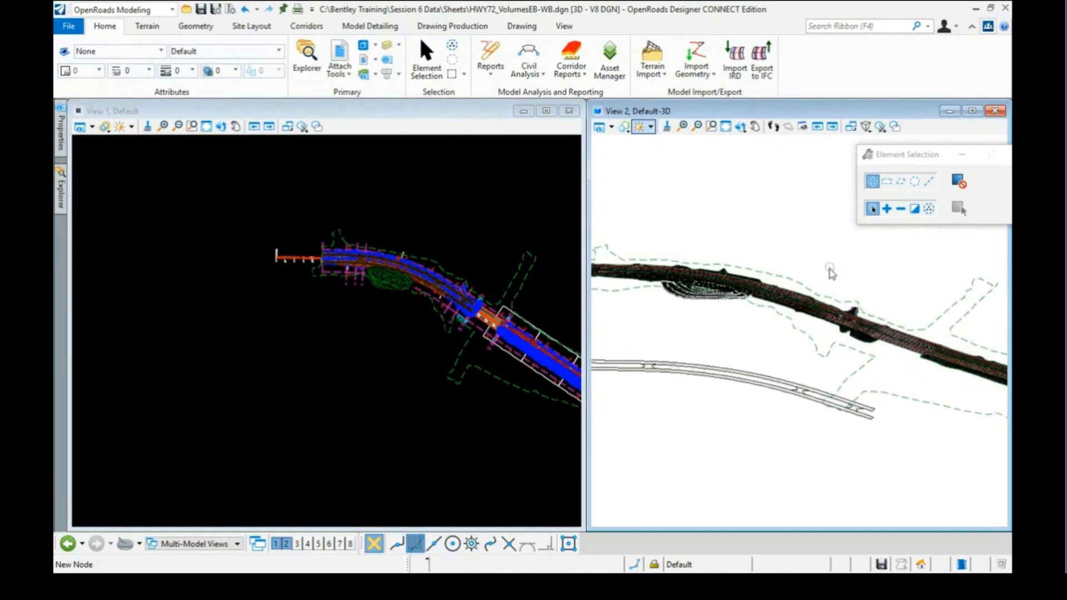
scroll(827, 276, down, 1)
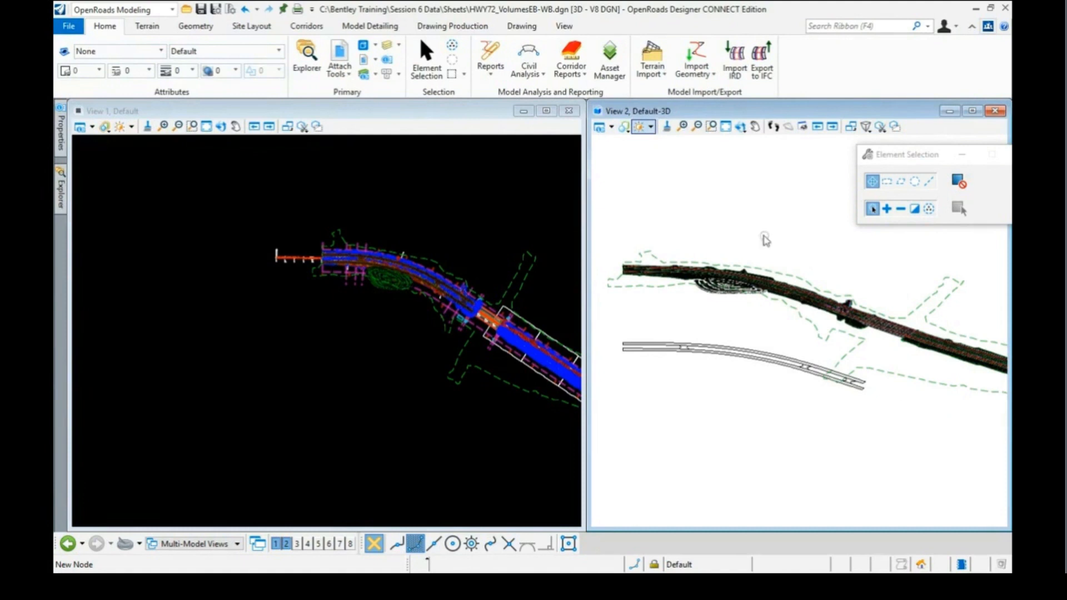
scroll(709, 236, down, 2)
scroll(798, 246, up, 1)
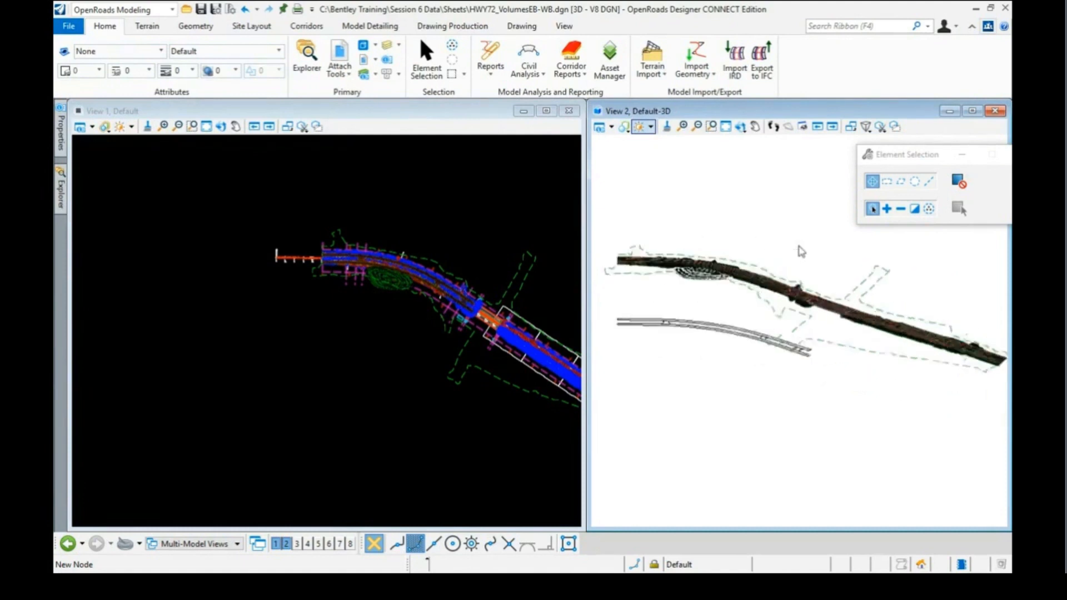
scroll(800, 251, up, 1)
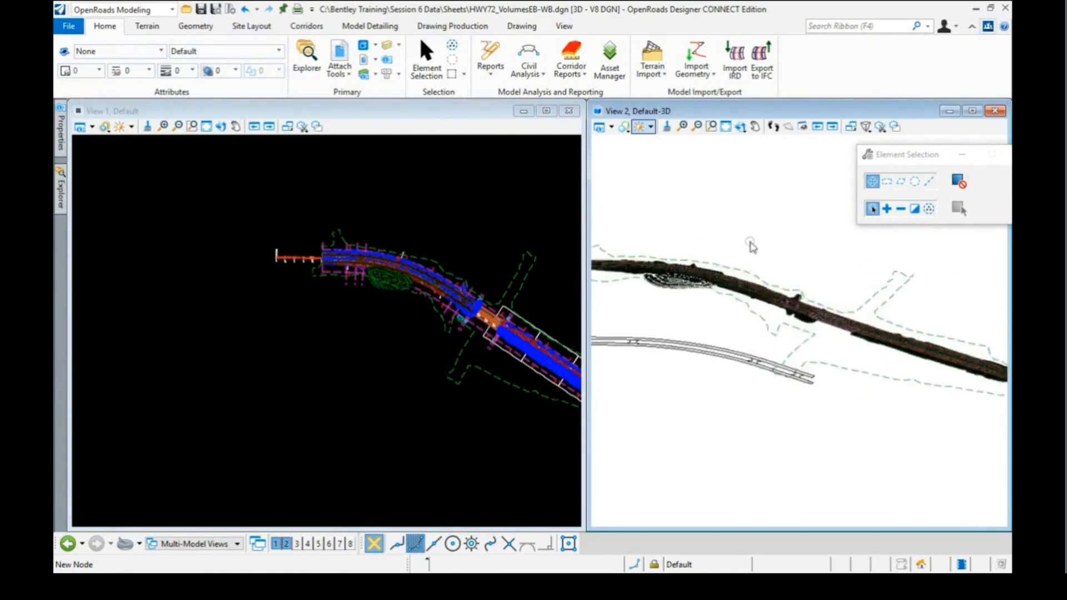
scroll(796, 252, down, 2)
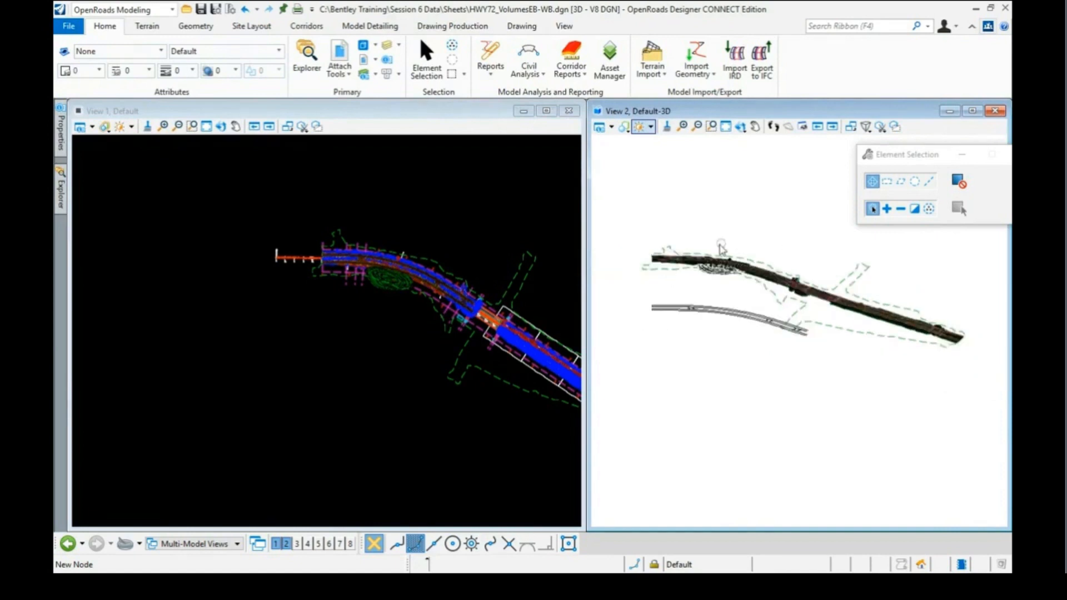
scroll(720, 249, up, 1)
scroll(701, 250, up, 1)
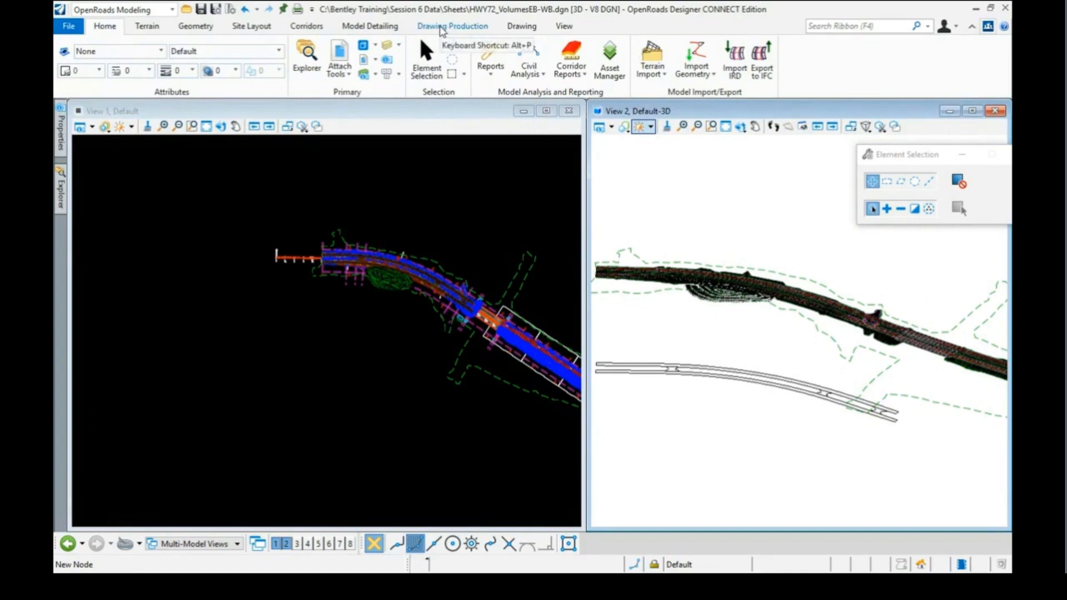
- Set up a Civil Cross Section named boundary with the ANSI D_XS drawing seed, moving the dialog fully into view
click(442, 28)
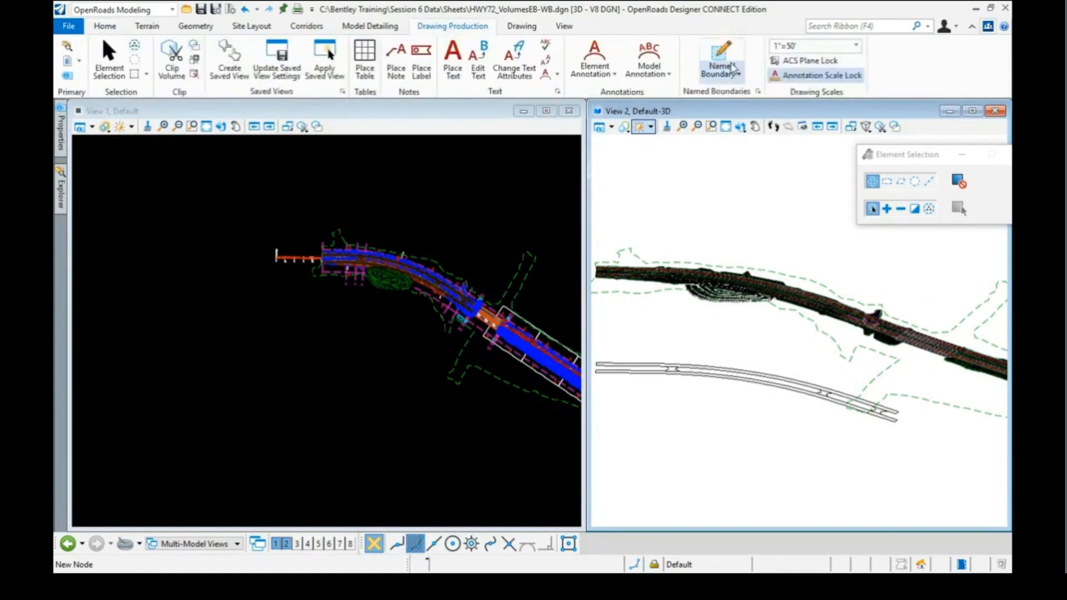
click(723, 61)
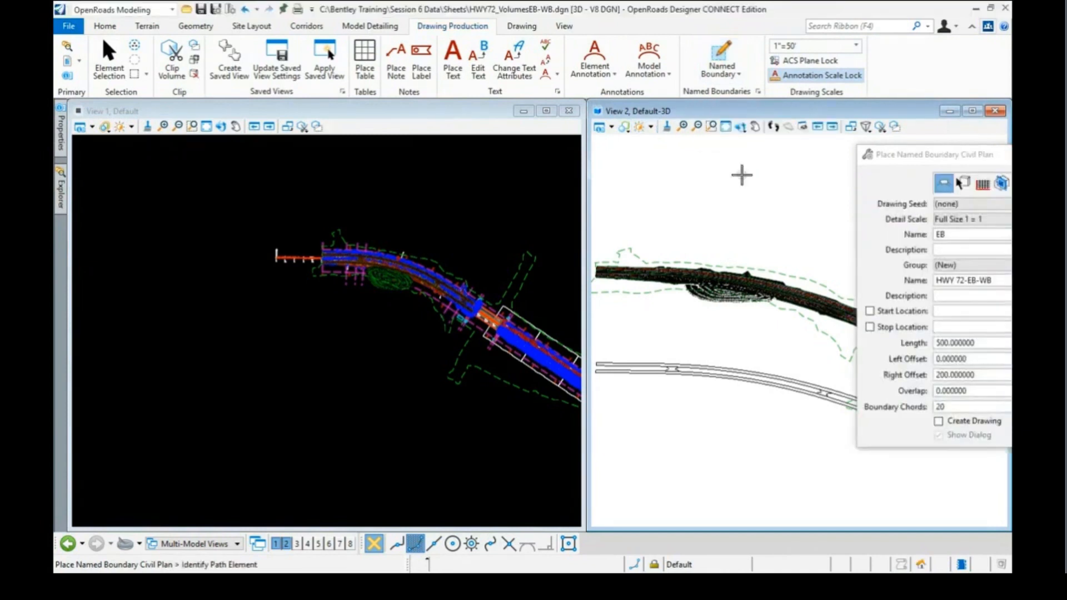
drag(904, 156, 645, 125)
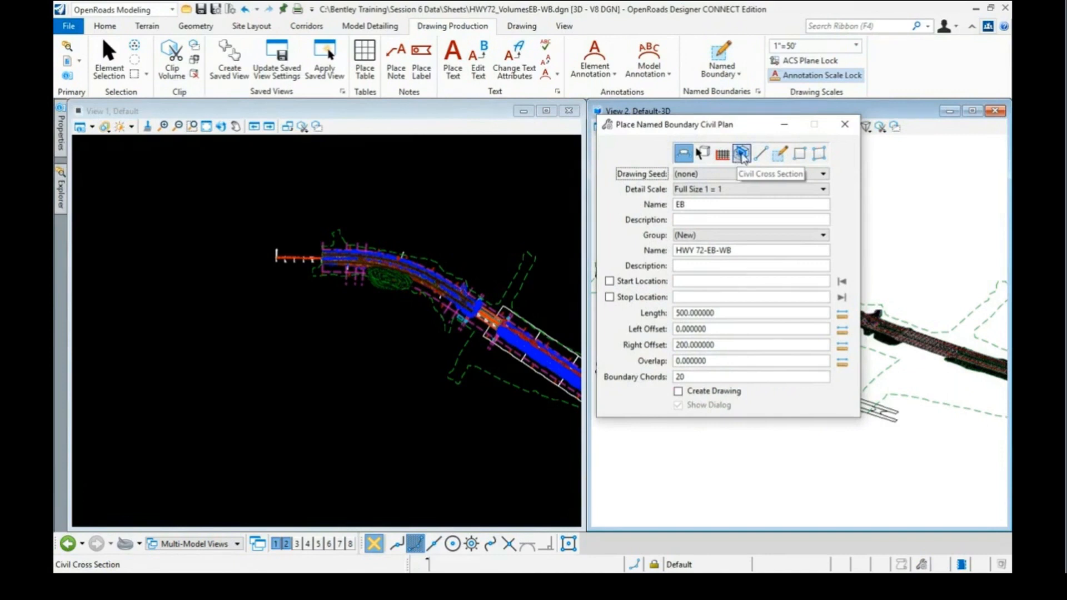
click(741, 154)
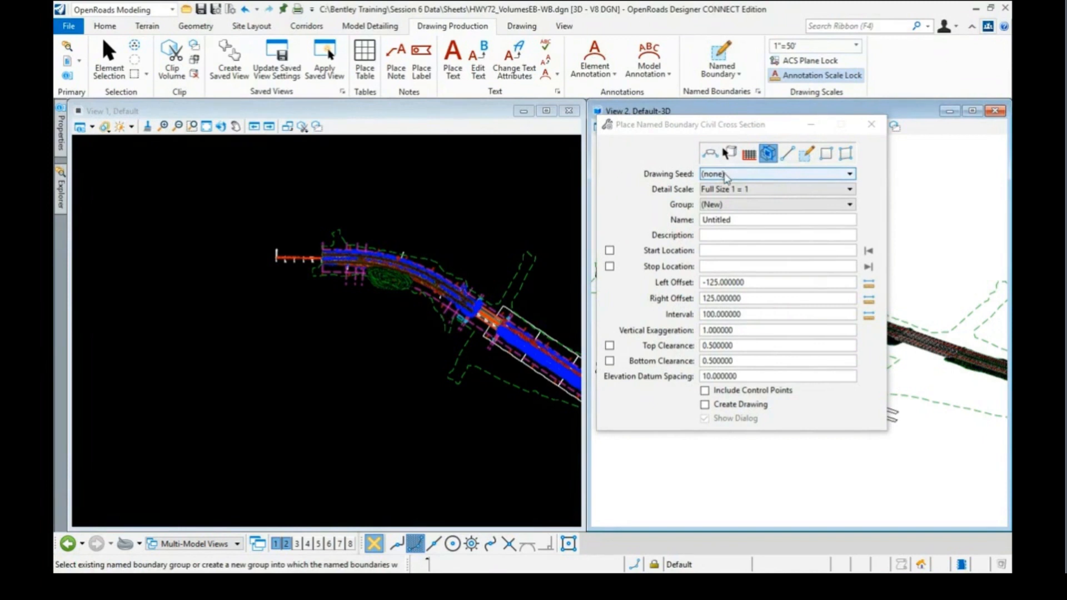
click(725, 175)
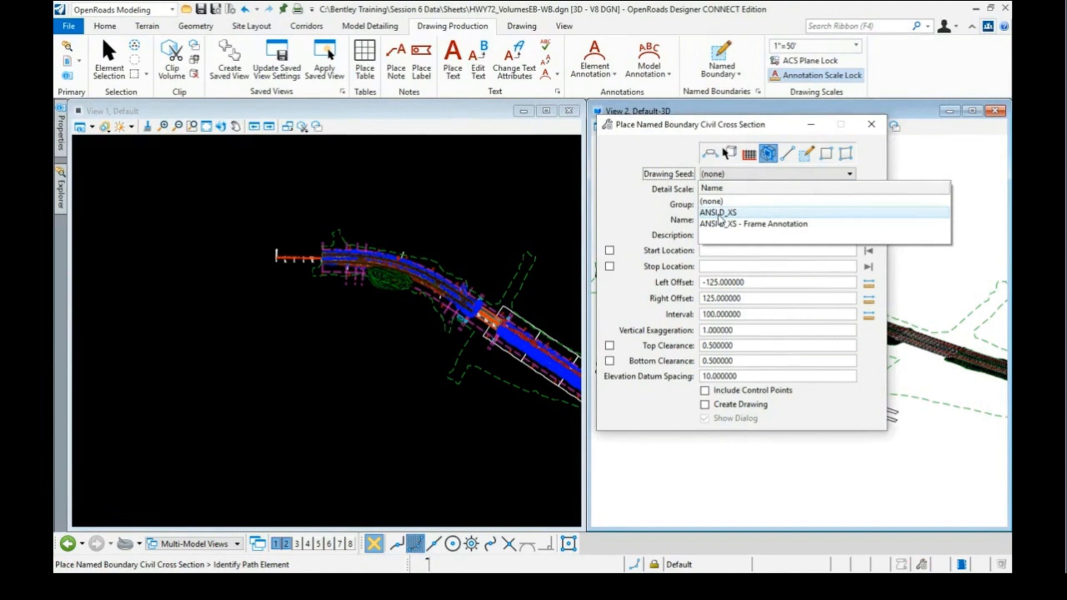
click(719, 213)
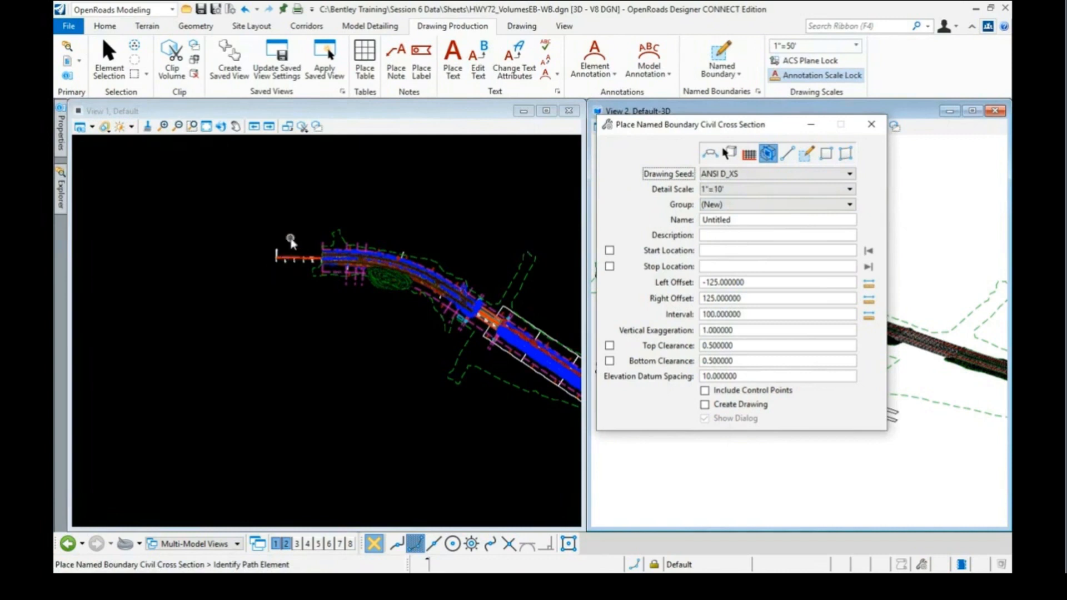
- Choose the HWY 72 baseline as the cross-section path in plan and start the boundaries at about station 513+13.68
scroll(303, 263, up, 2)
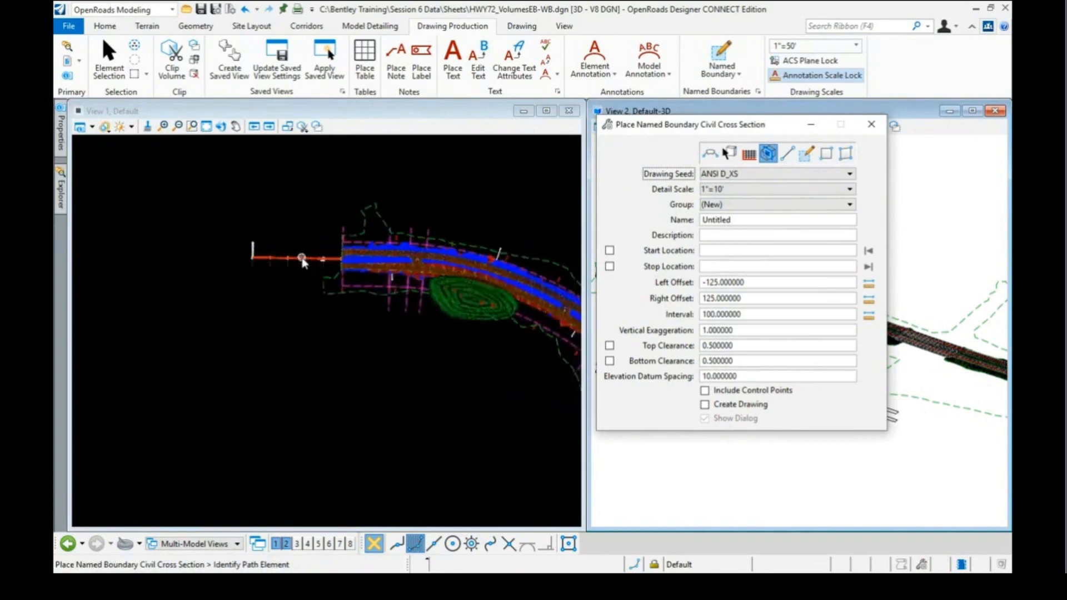
click(302, 257)
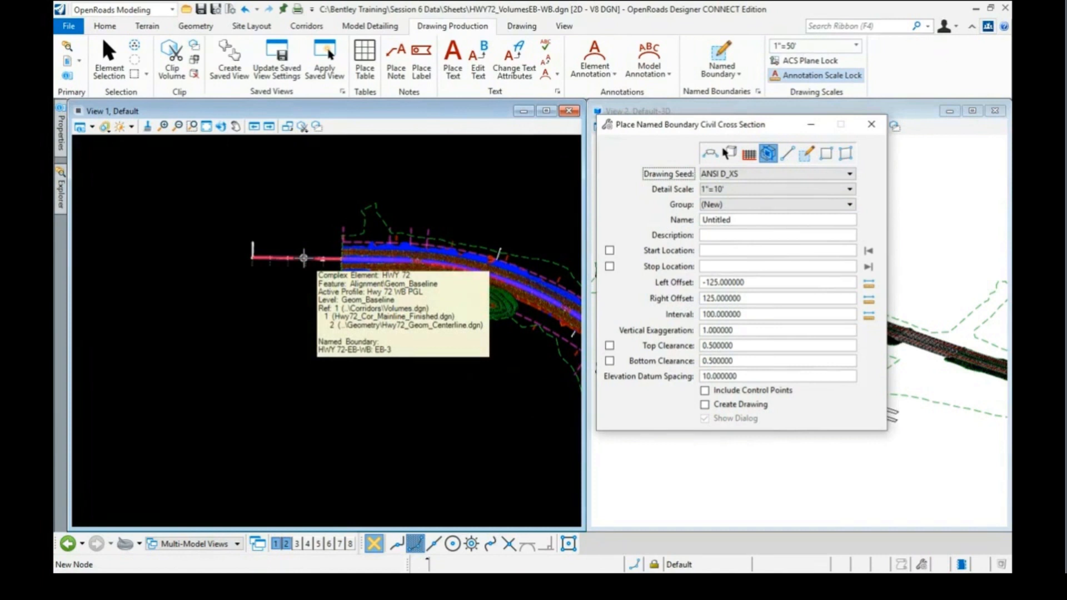
click(303, 258)
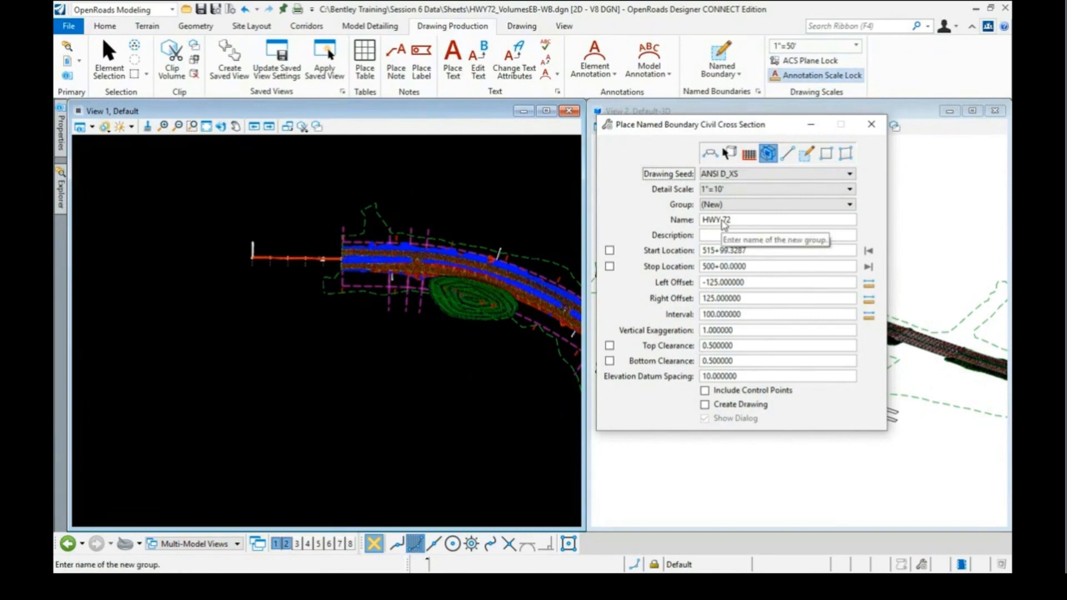
scroll(455, 203, down, 2)
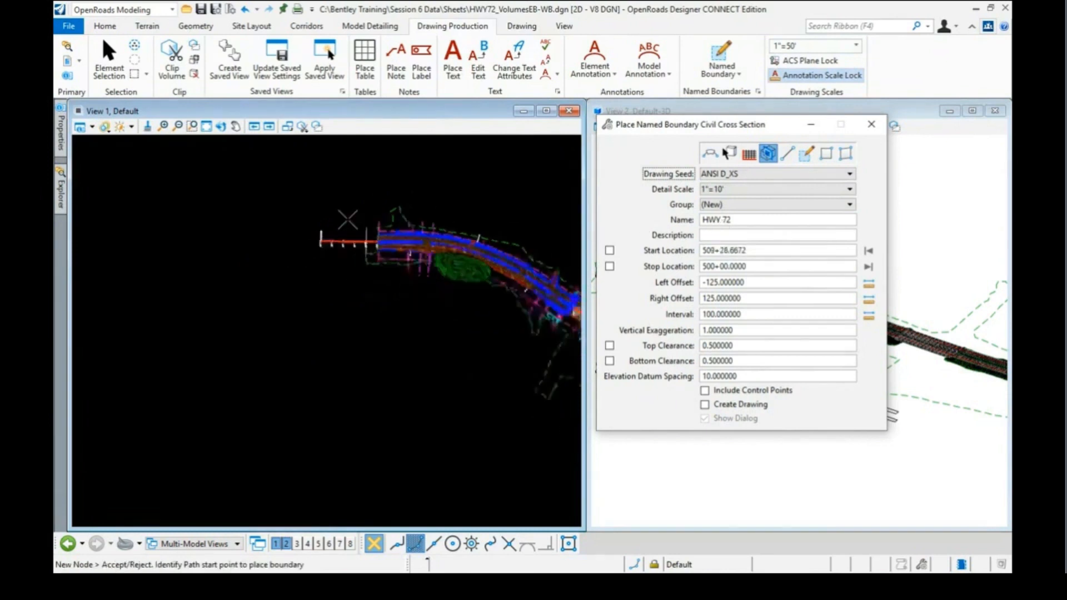
scroll(349, 220, down, 2)
scroll(465, 226, up, 1)
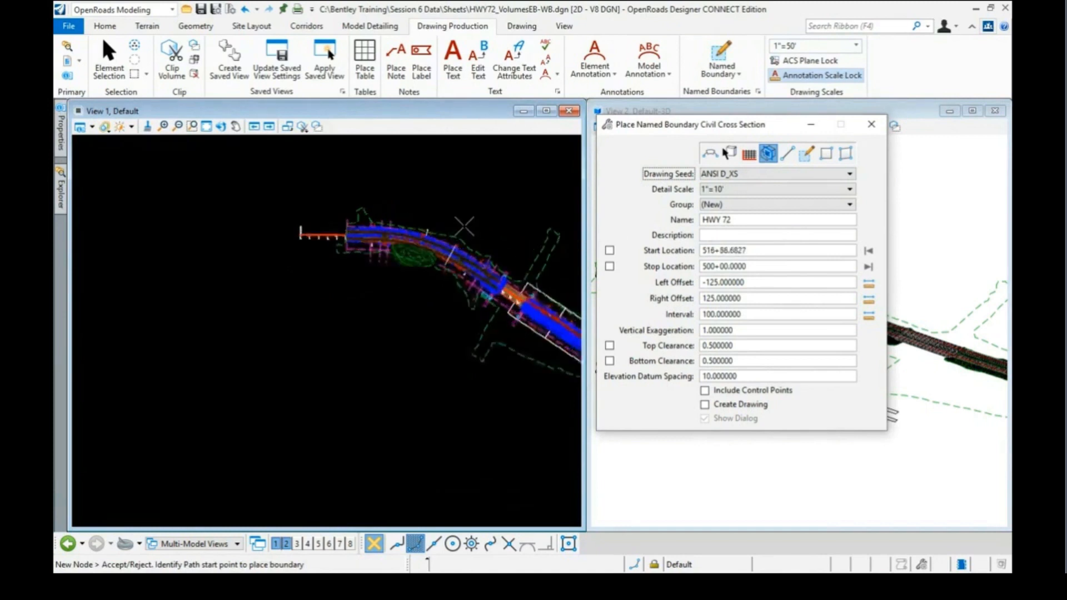
scroll(465, 226, up, 1)
scroll(434, 217, up, 1)
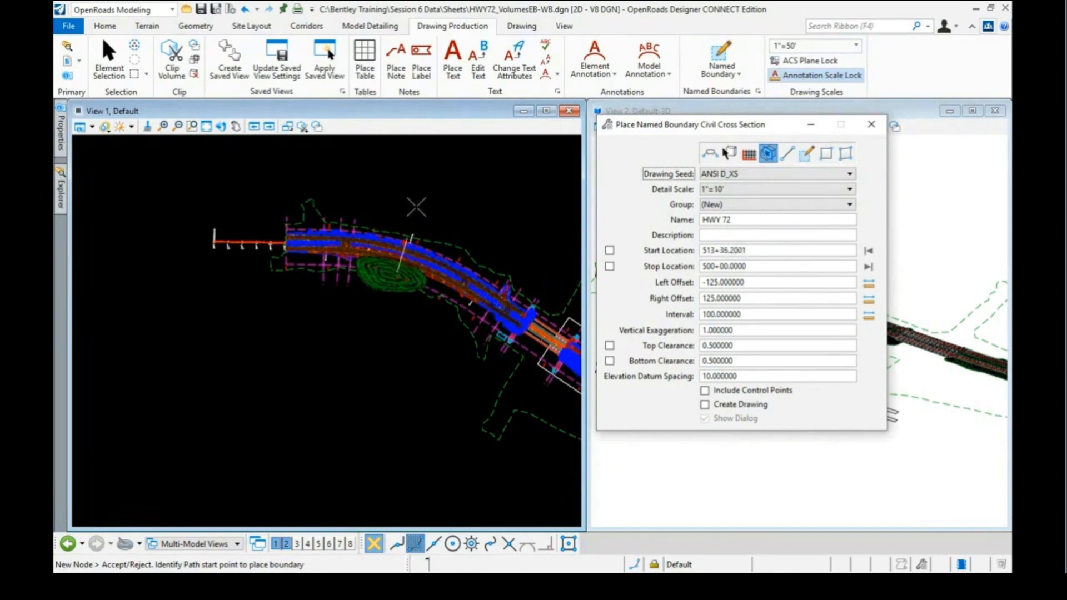
click(414, 215)
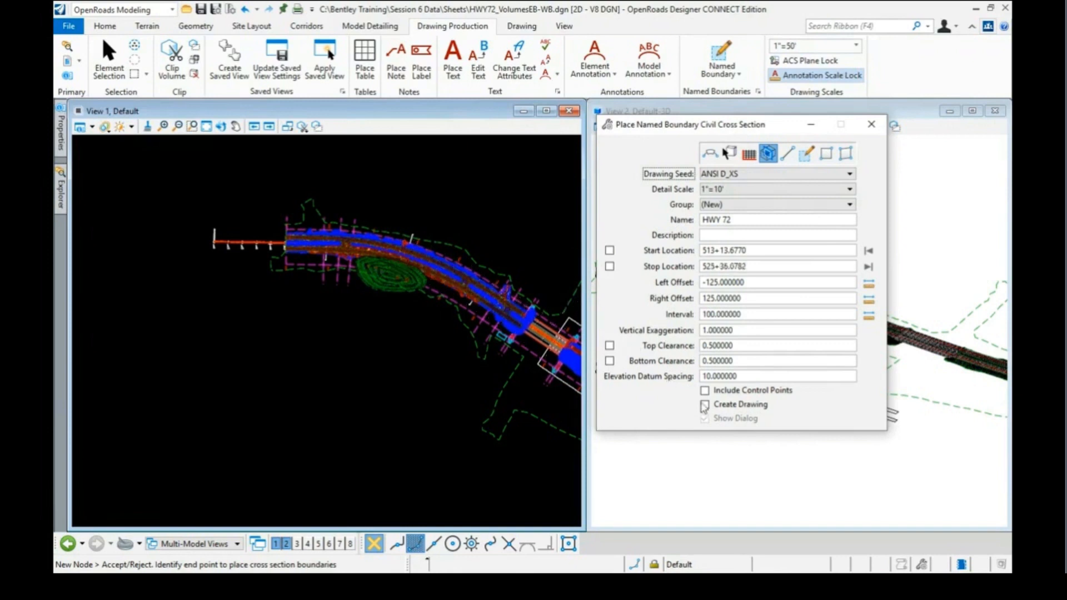
- Enable drawing creation, end the cross-section boundaries at about station 523+09.81, and generate the ANSI D_XS drawings and sheets
click(705, 405)
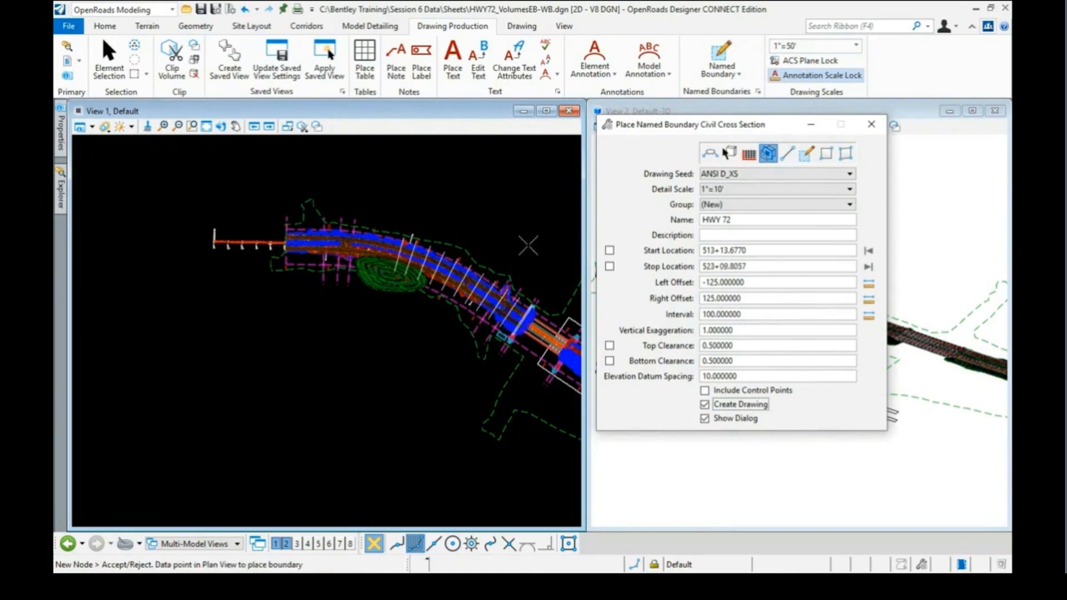
click(518, 235)
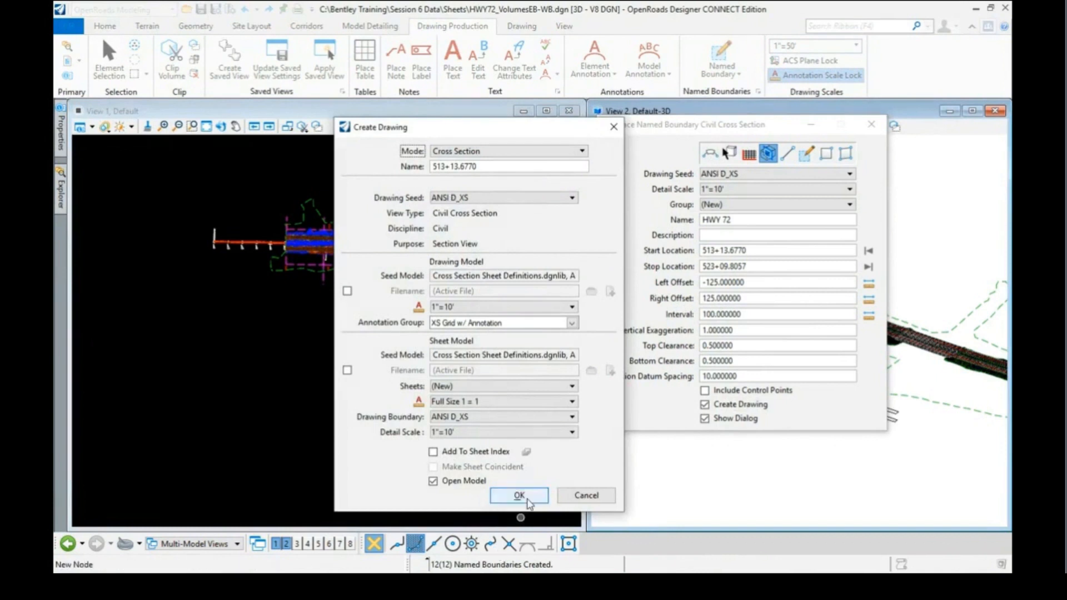
click(519, 495)
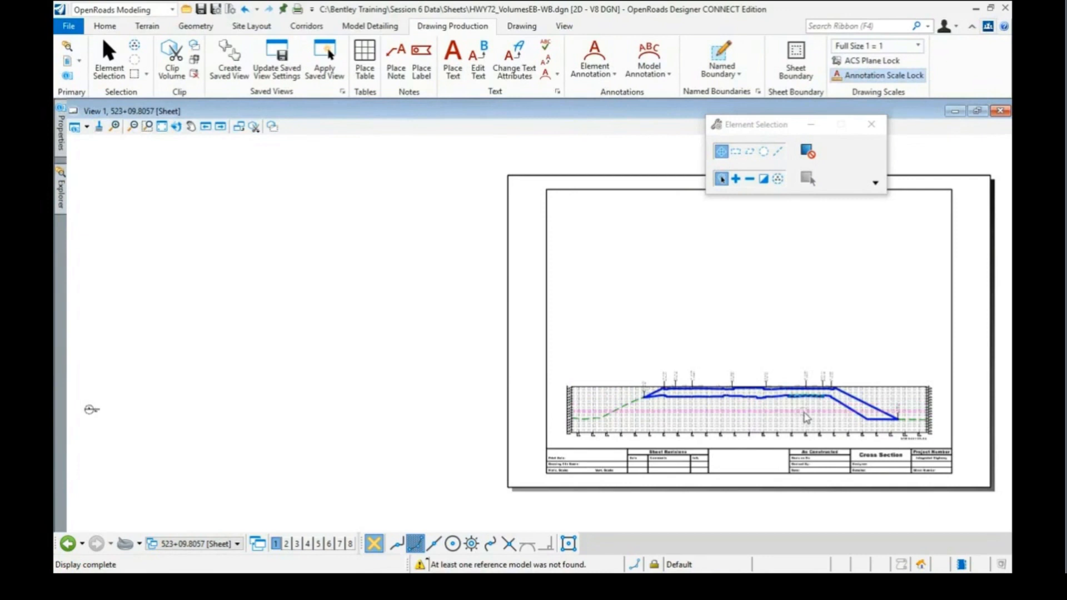
- Examine the fill volume outline and existing pavement area in the cross section at station 523+09.8057
scroll(800, 412, up, 1)
scroll(801, 411, up, 2)
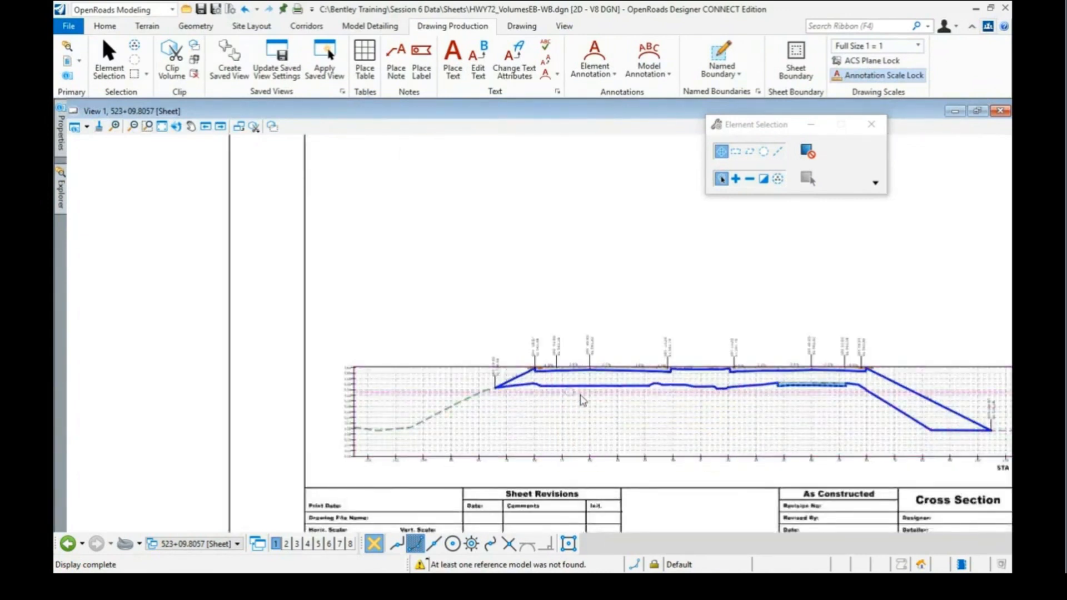
scroll(649, 378, up, 1)
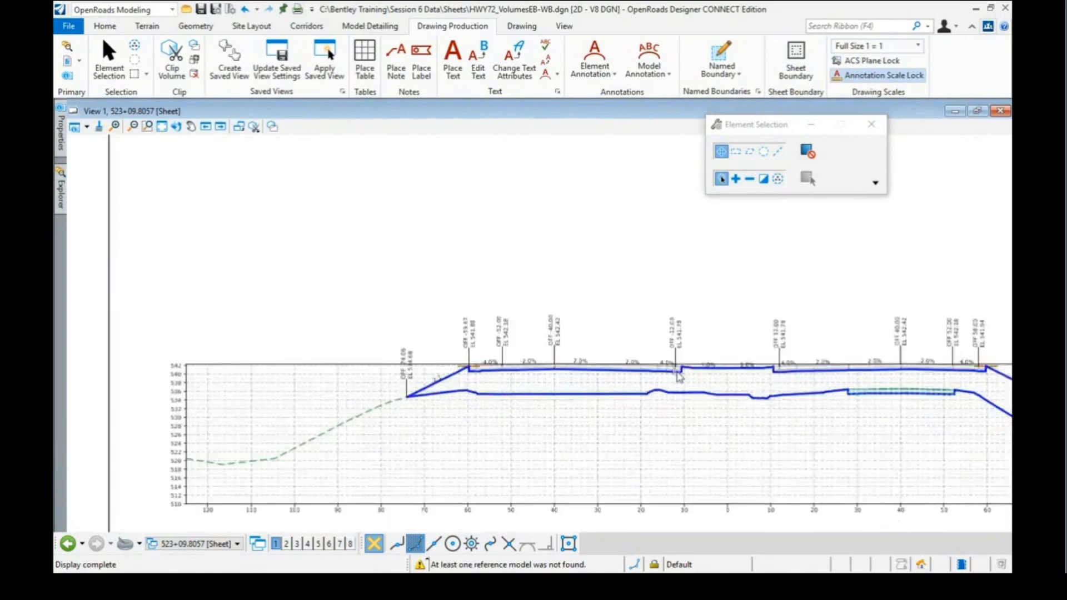
scroll(670, 371, down, 1)
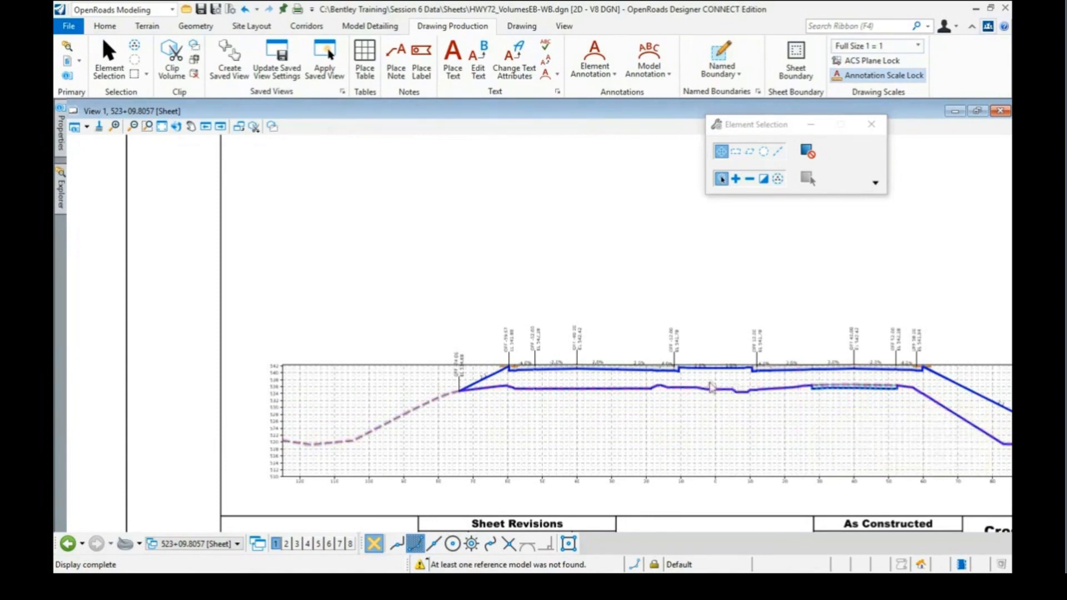
- Leave the station 523+09.8057 cross-section sheet and bring up the Multi-Model Views with plan and 3D
scroll(606, 354, down, 2)
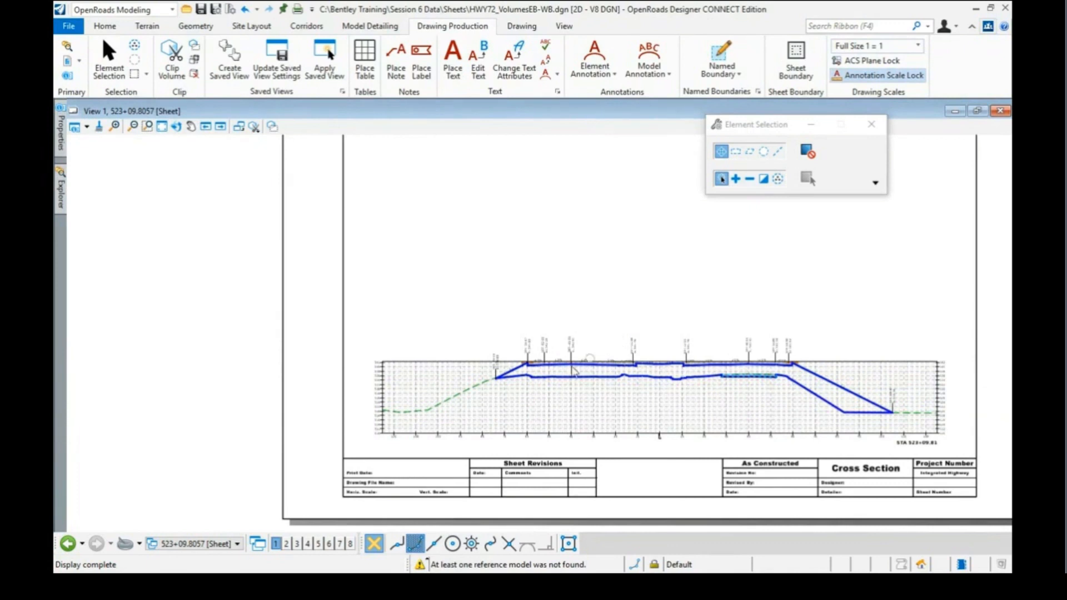
click(237, 544)
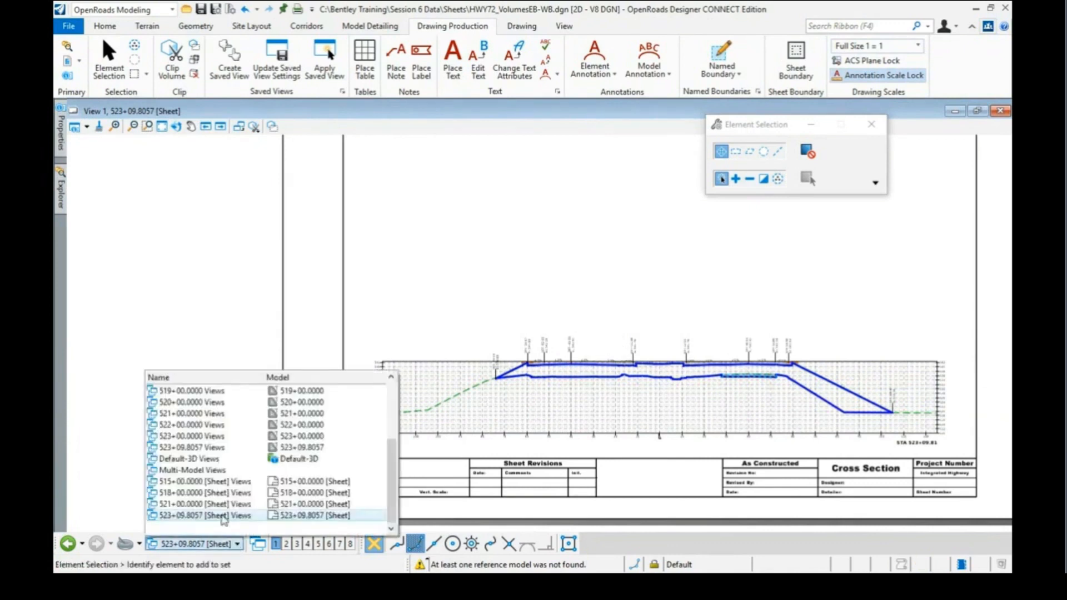
click(188, 470)
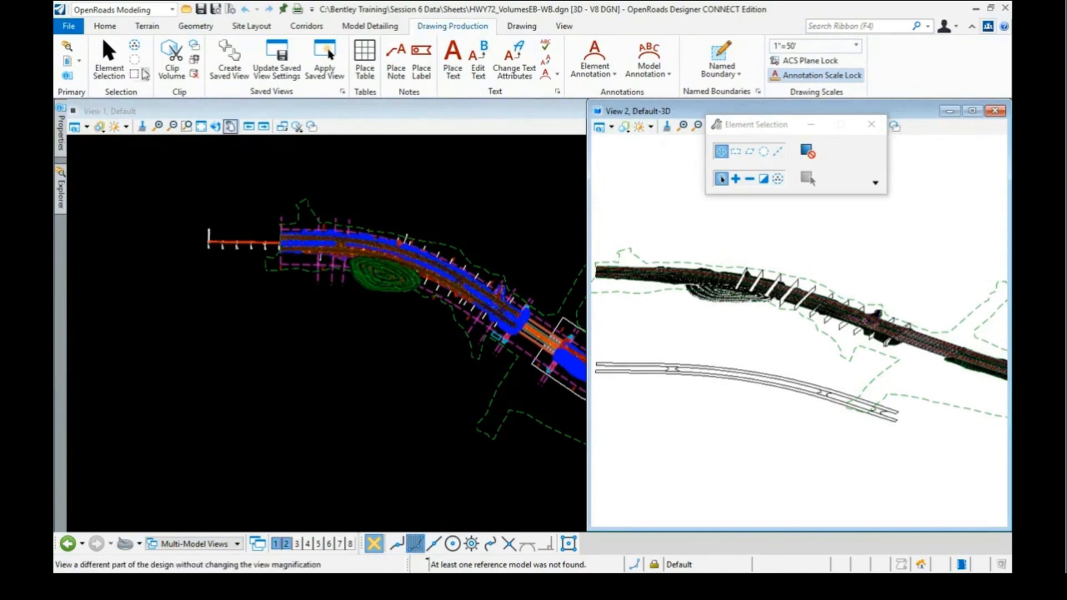
- Run an End Area Volumes Report on the HWY 72 named boundary group without volume exceptions, review its station quantities, and close it
click(105, 27)
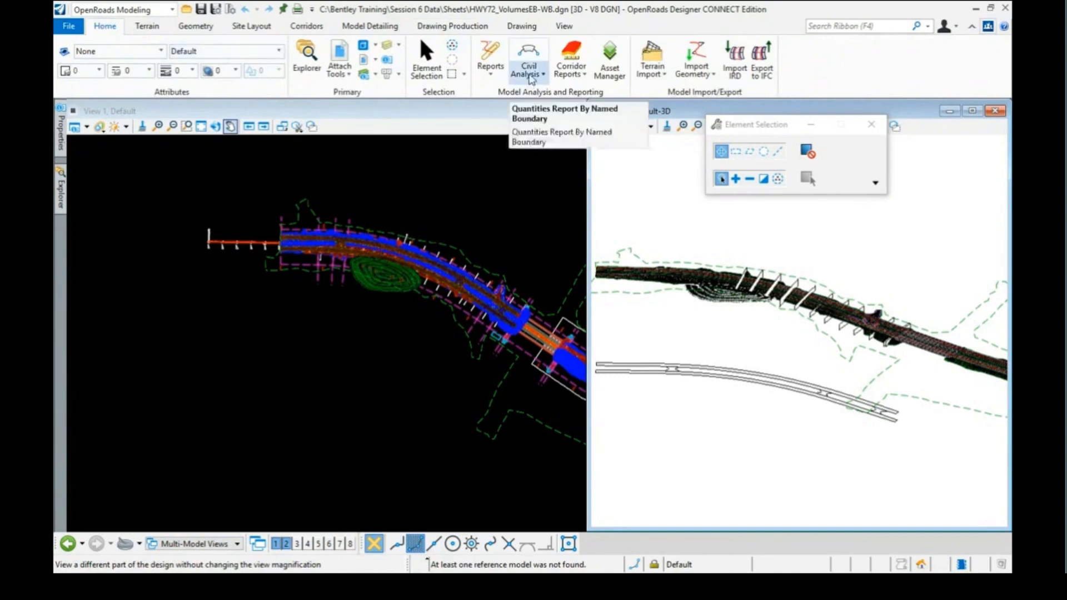
click(530, 78)
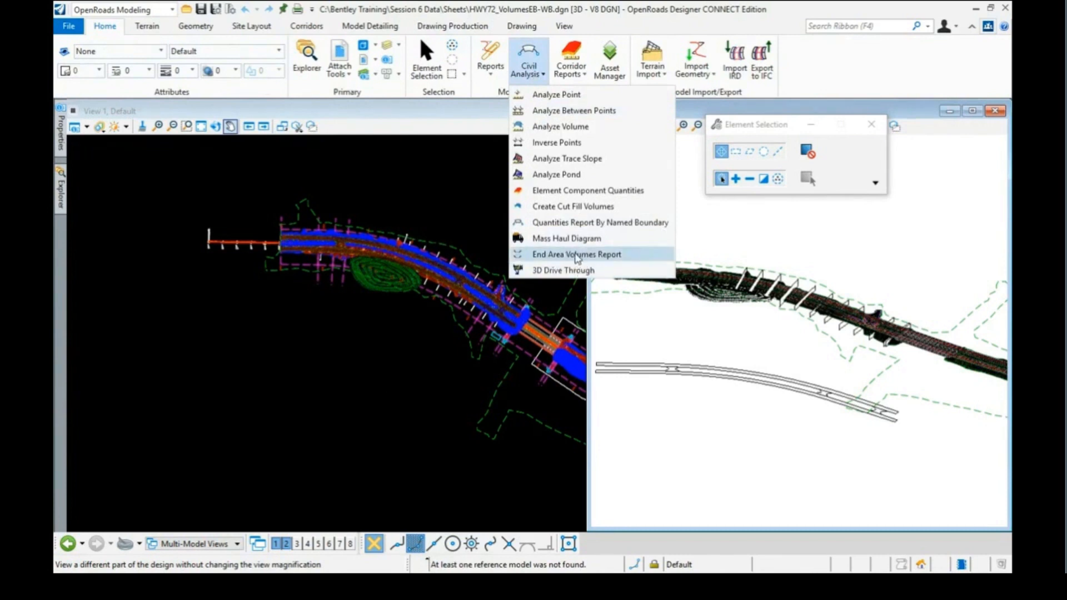
click(577, 256)
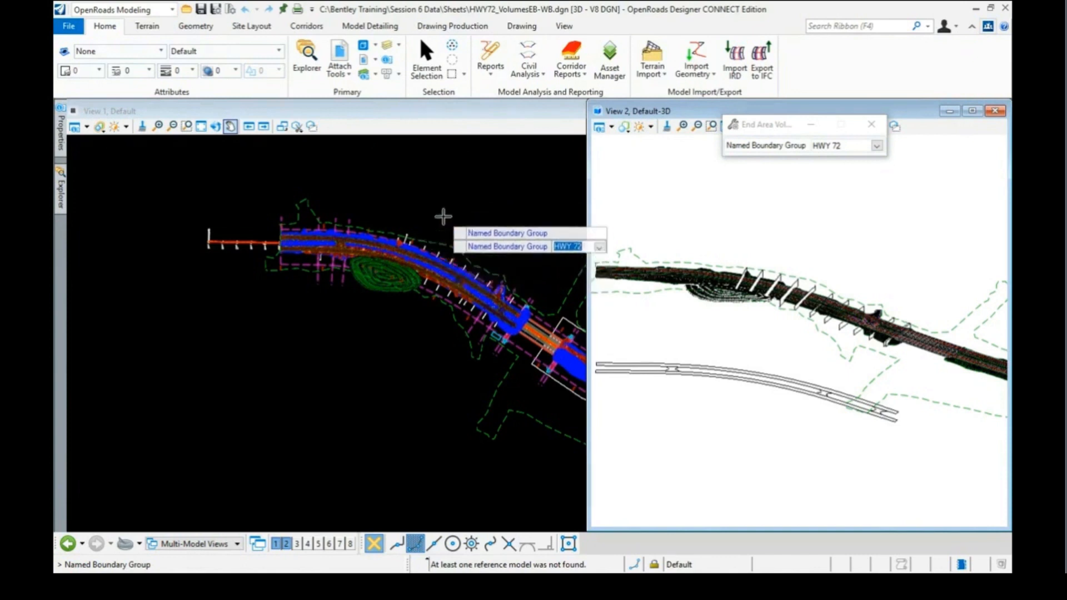
click(442, 215)
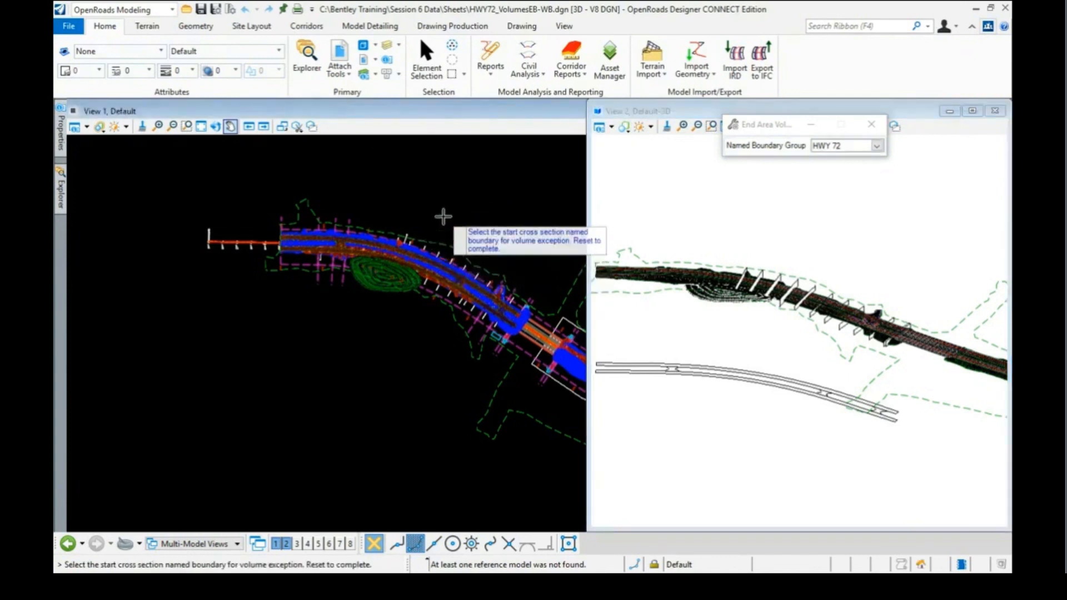
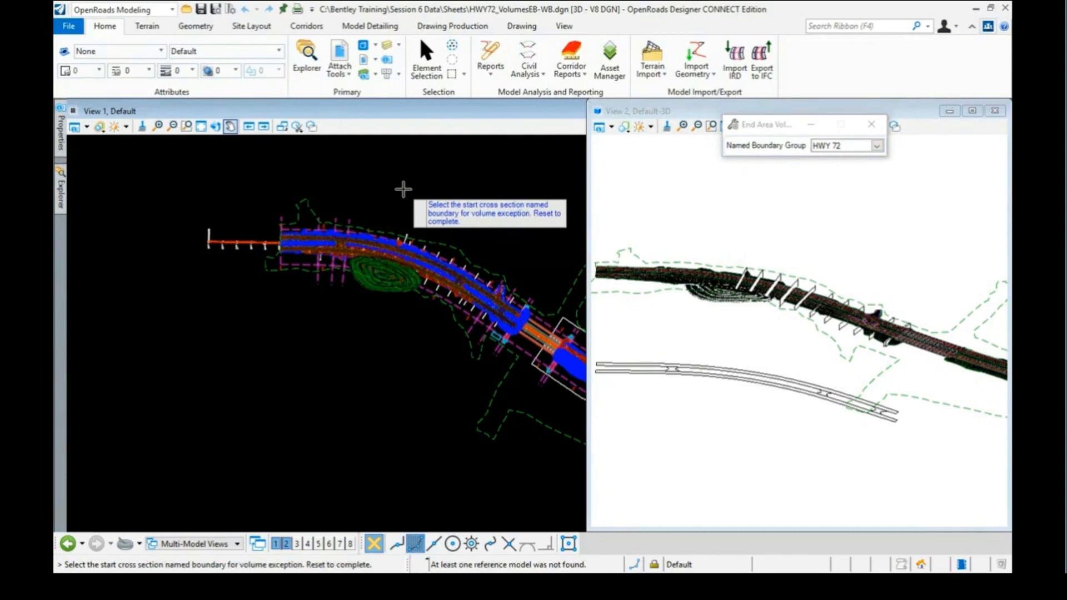
right_click(422, 188)
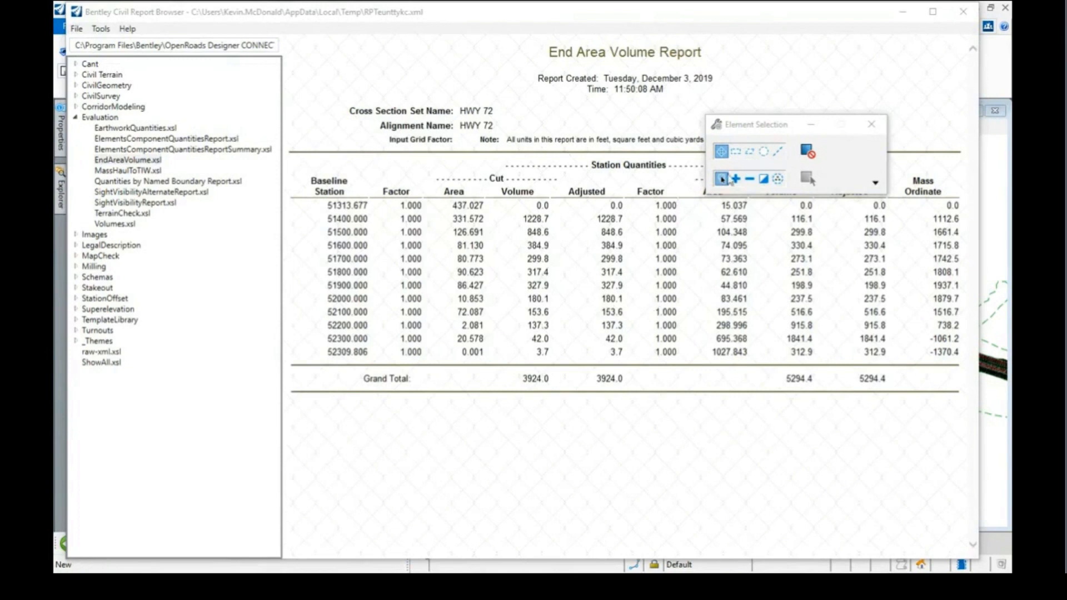
drag(753, 130, 823, 59)
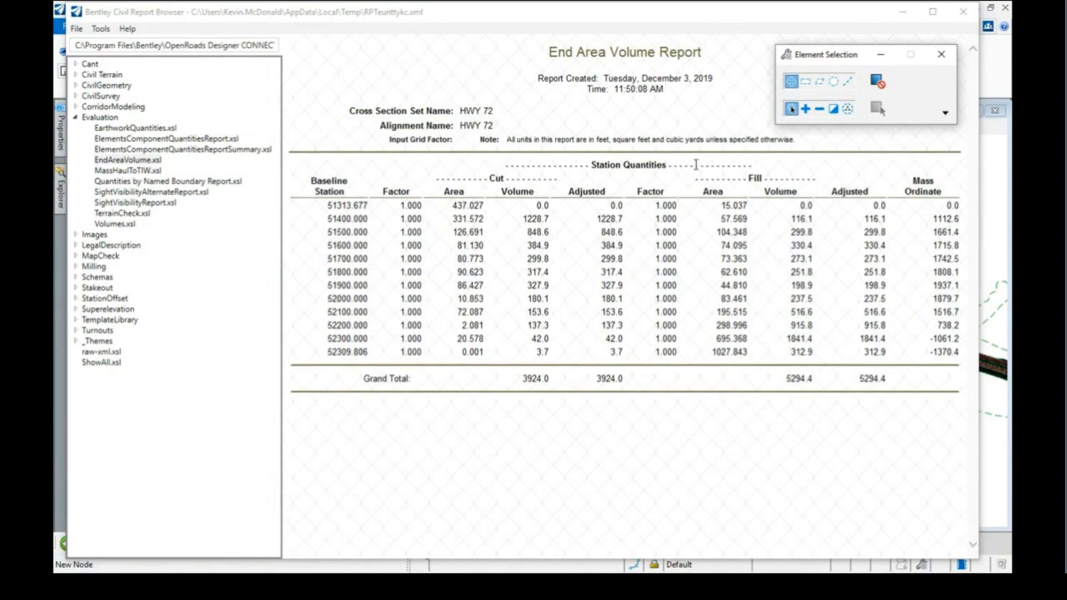
click(964, 12)
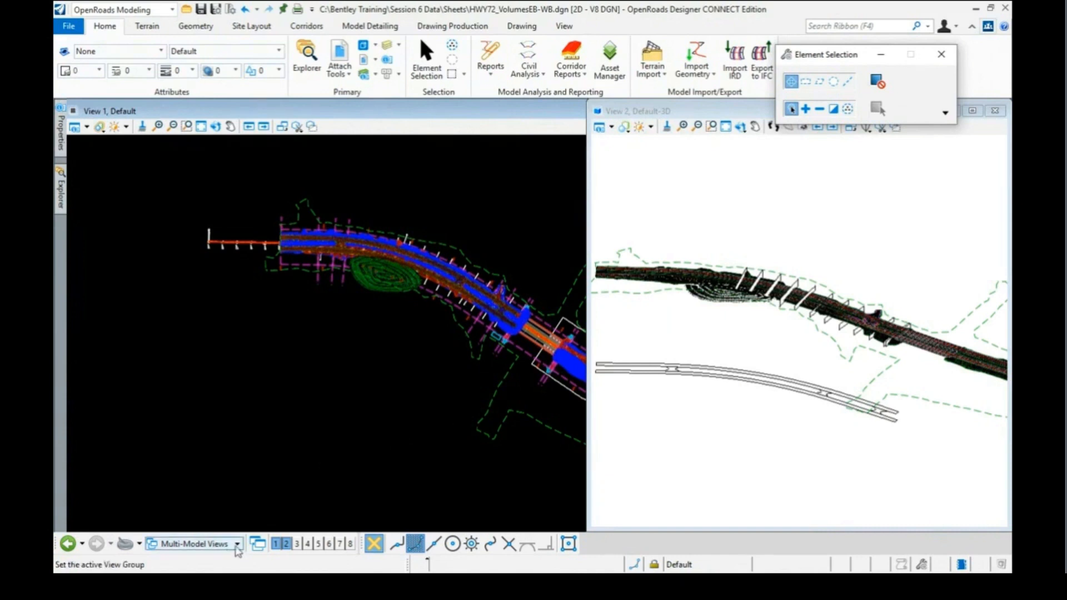
- Open the cross-section drawing model for station 515+00.0000
click(238, 547)
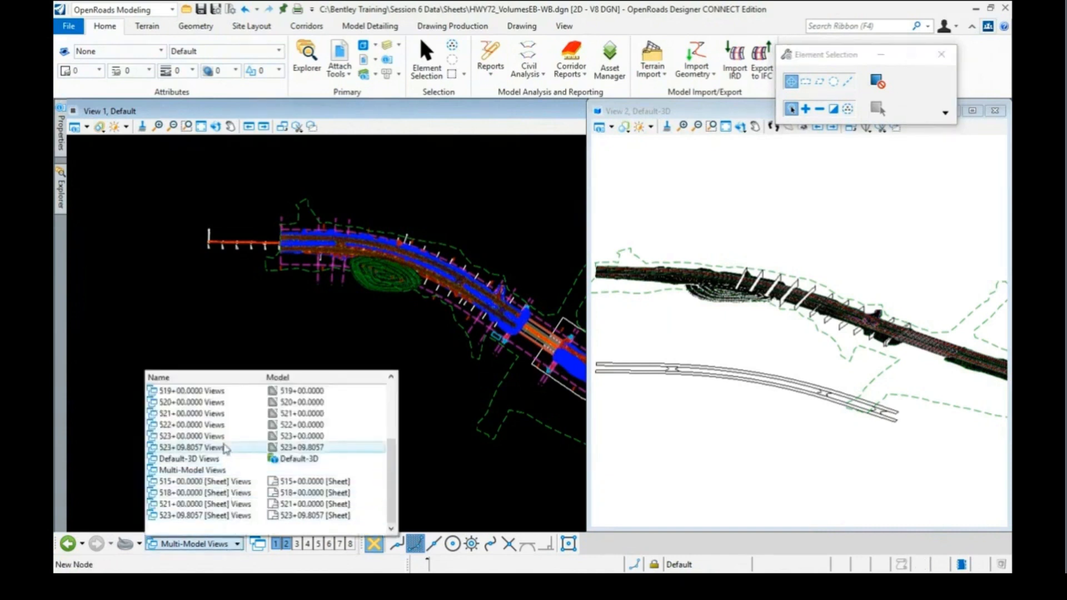
scroll(225, 449, down, 3)
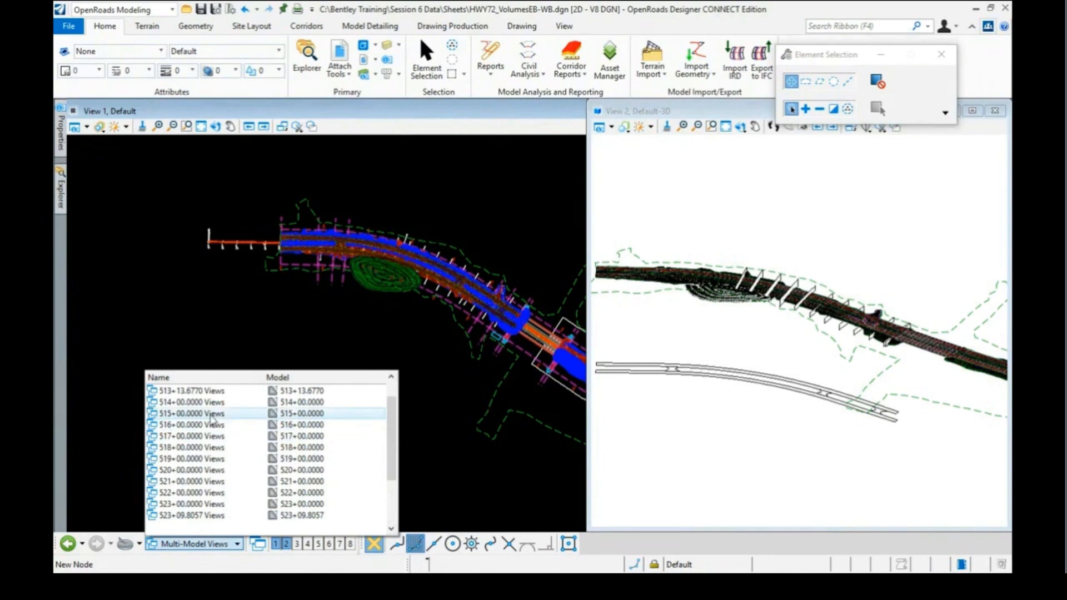
click(212, 416)
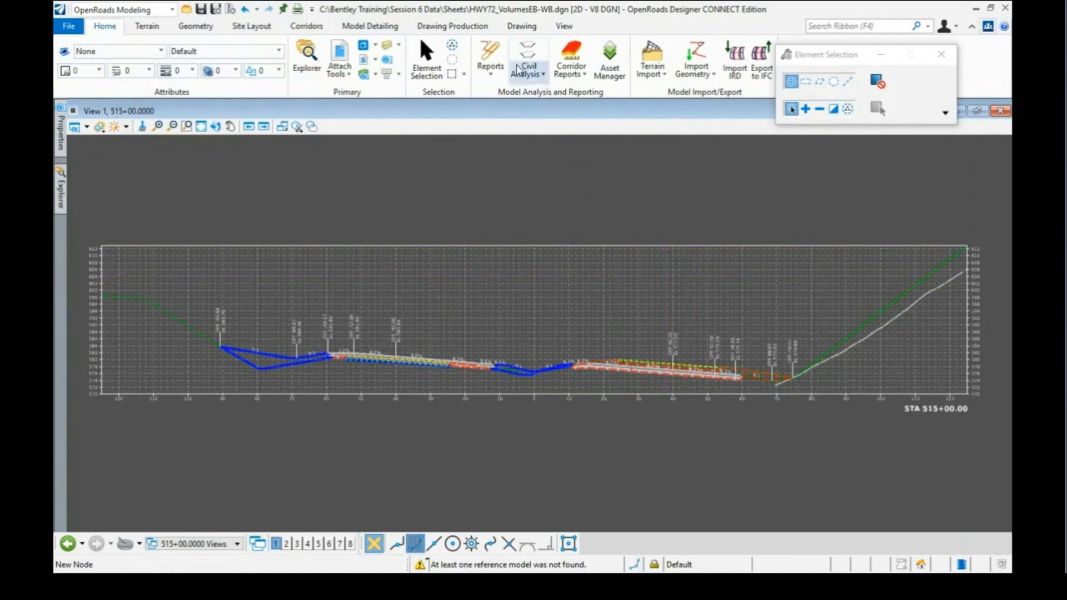
- Annotate only the station 515+00 drawing model with the XS EAV Annotation group
click(454, 28)
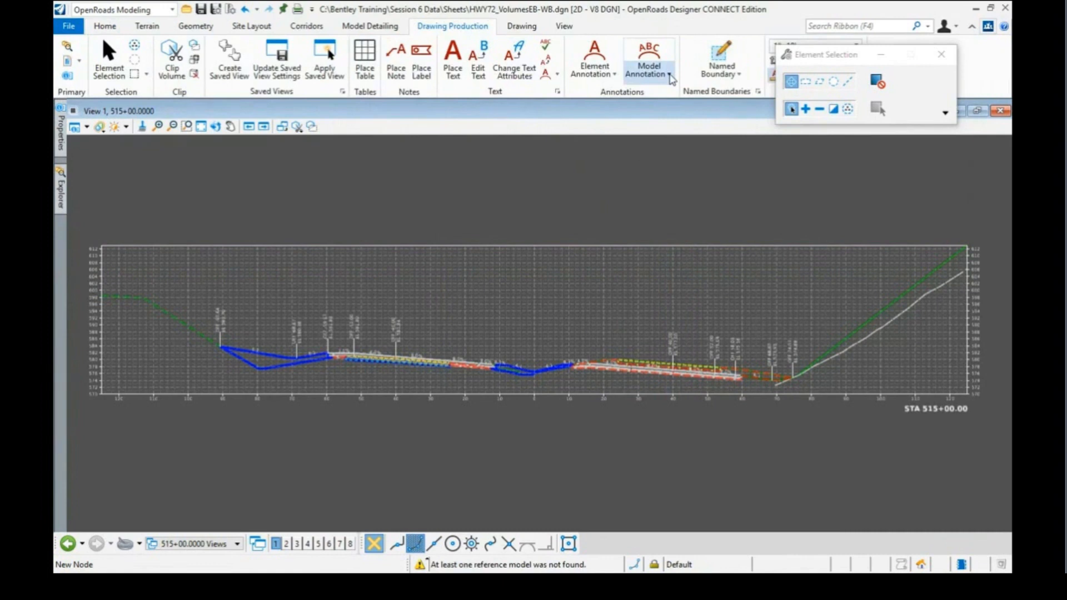
click(654, 58)
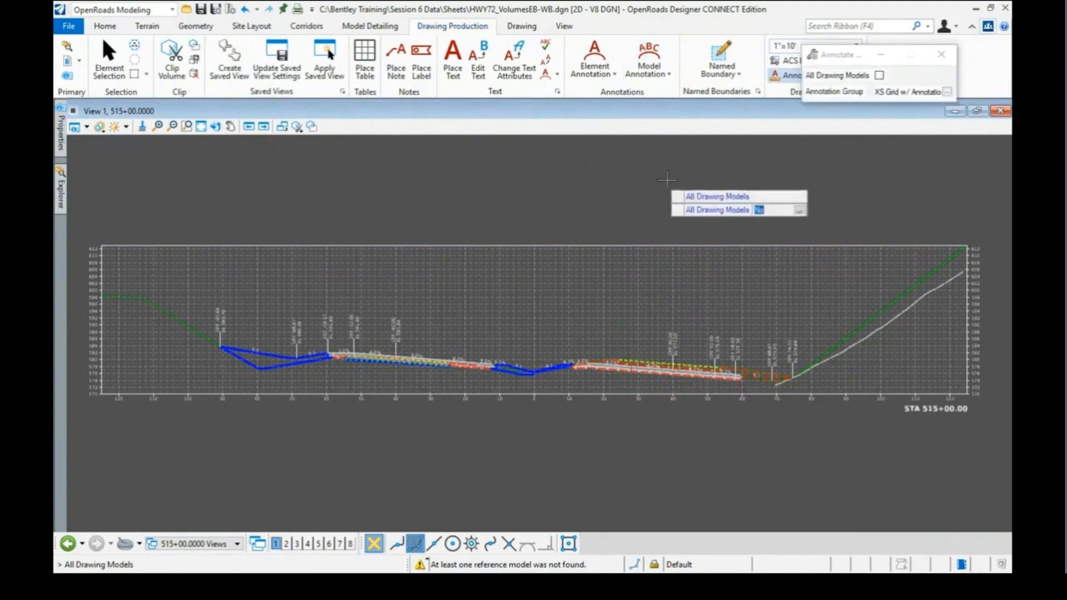
drag(862, 61, 647, 165)
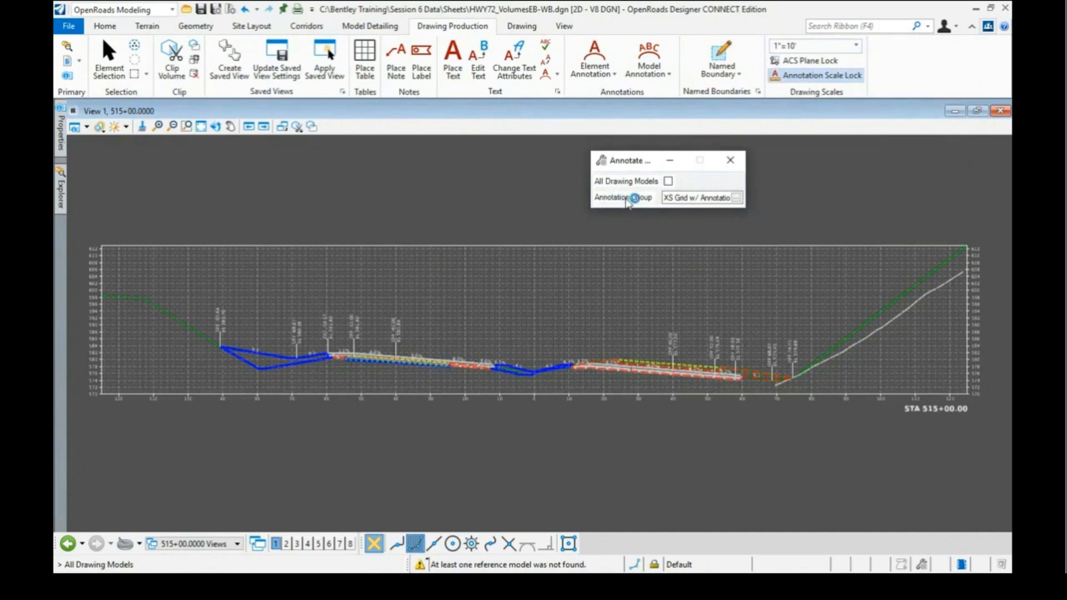
click(736, 198)
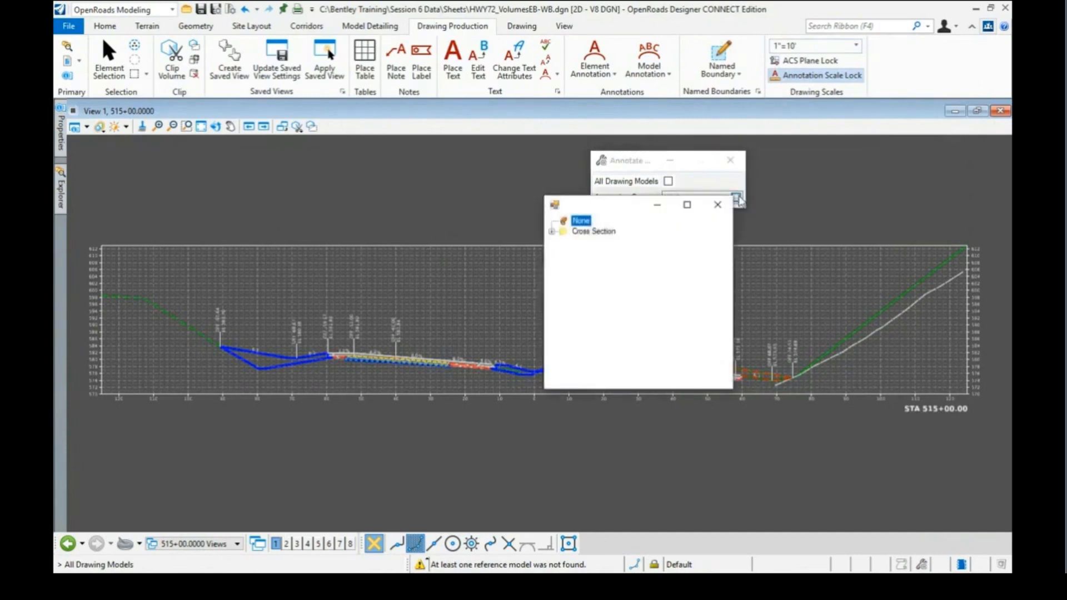
click(552, 231)
click(564, 242)
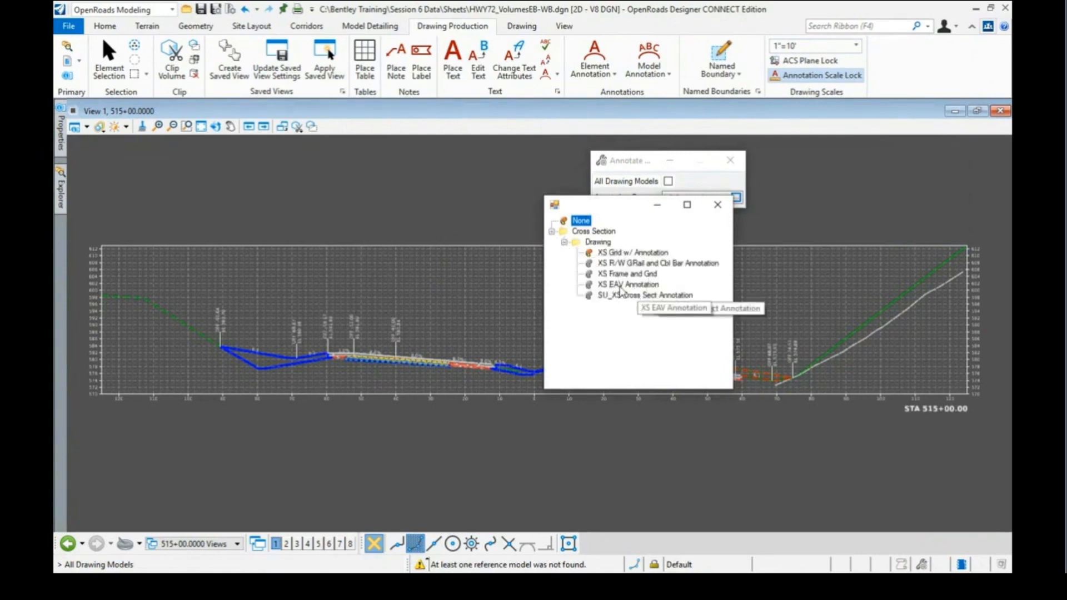
double_click(621, 285)
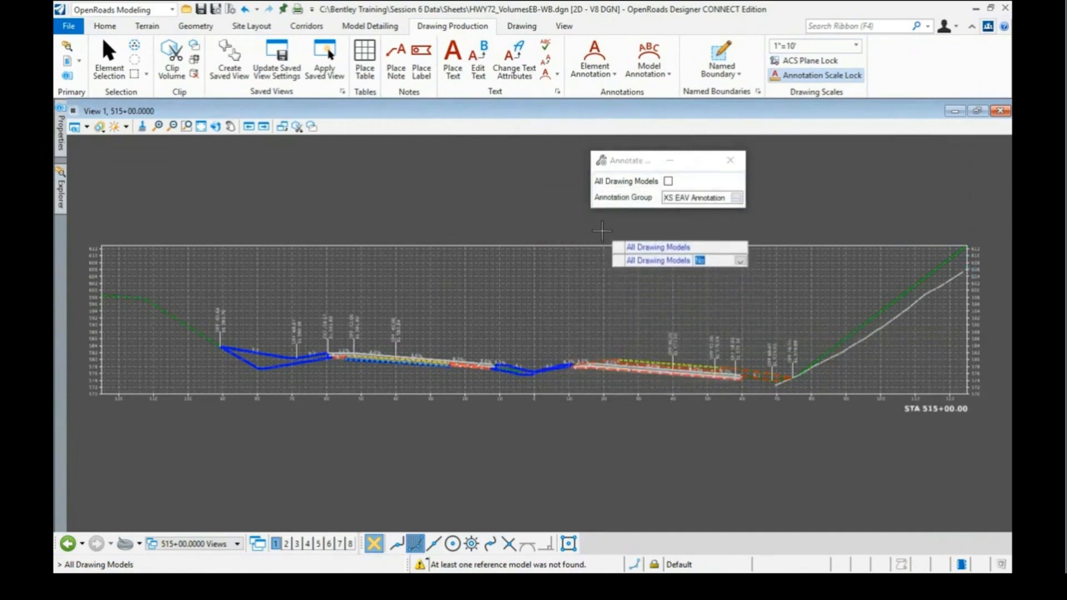
click(615, 257)
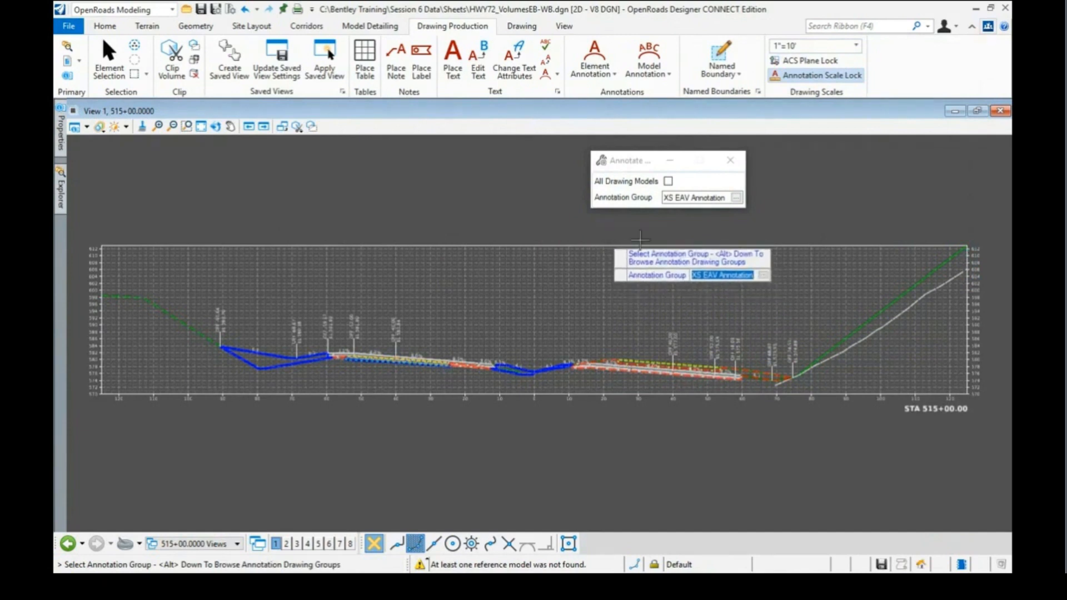
click(640, 240)
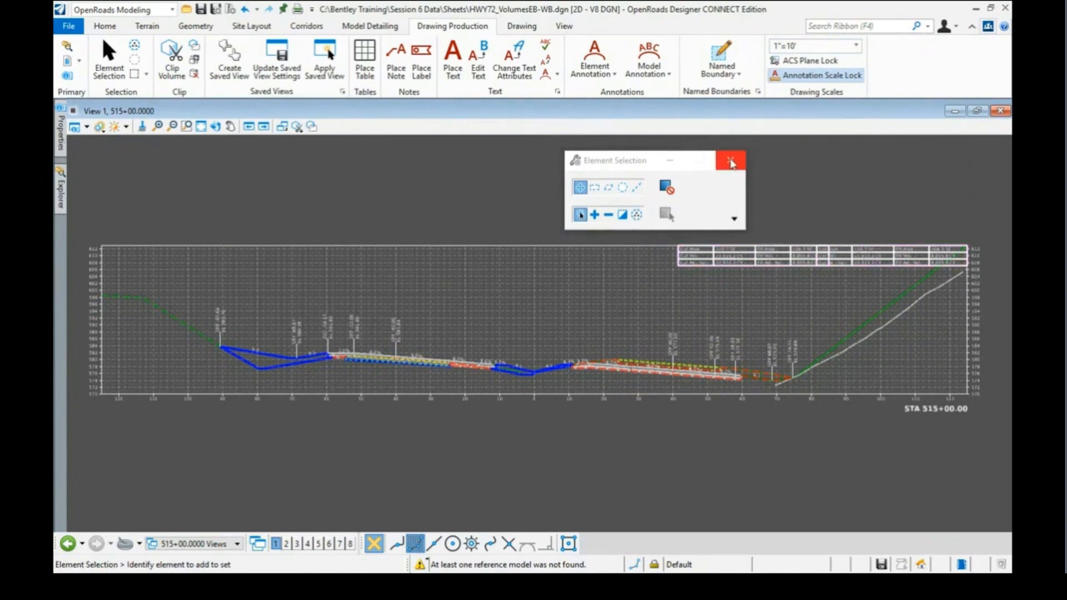
- Examine the cut and fill area and volume tables on the station 515+00 cross section, including how the two tables overlap
scroll(718, 251, up, 5)
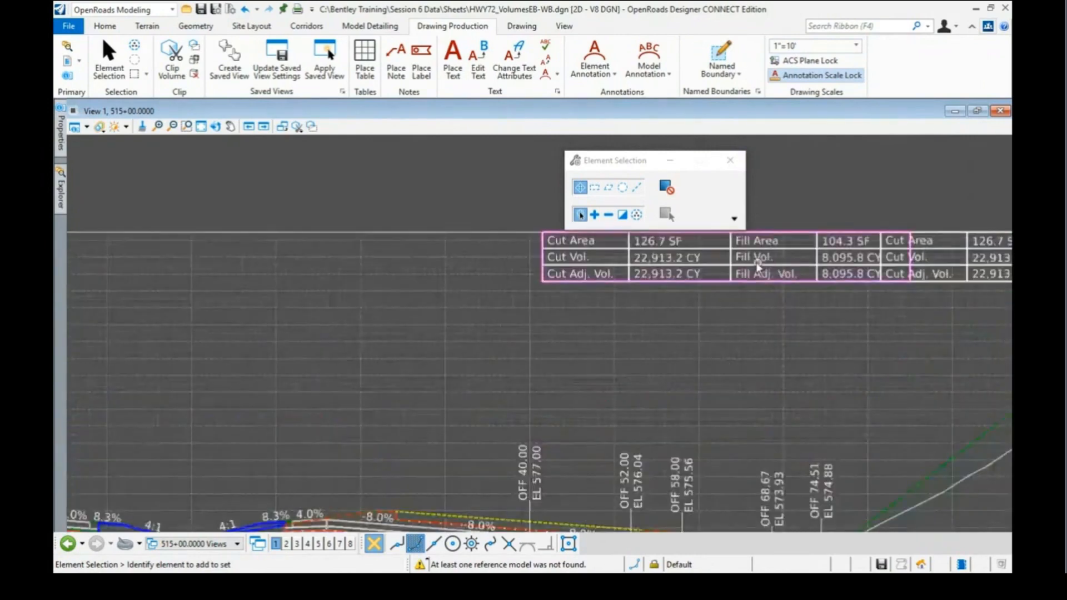
mouse_move(747, 282)
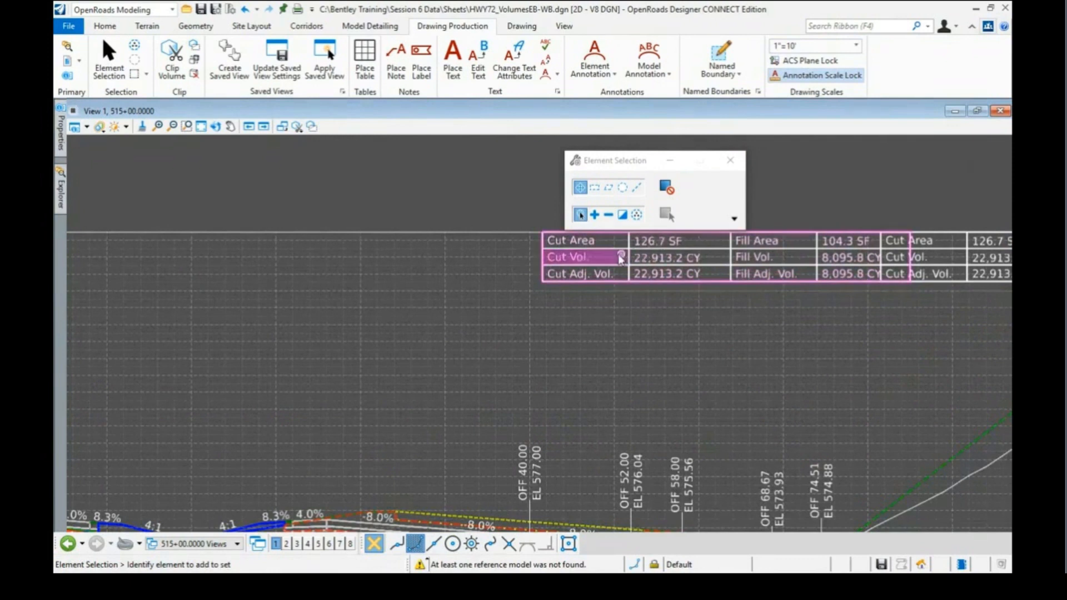
scroll(650, 263, down, 1)
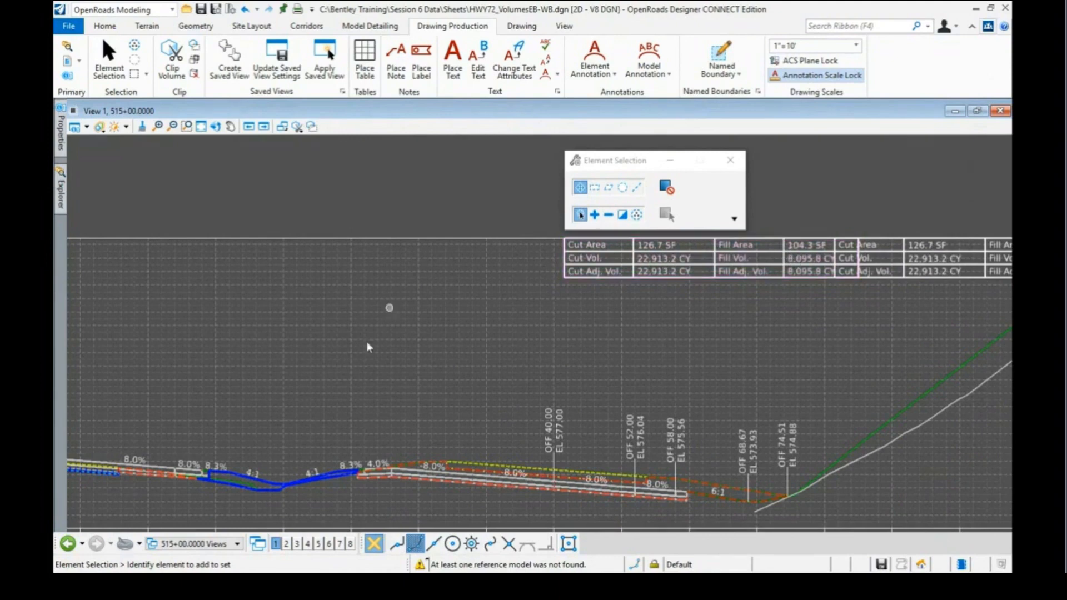
scroll(702, 276, down, 1)
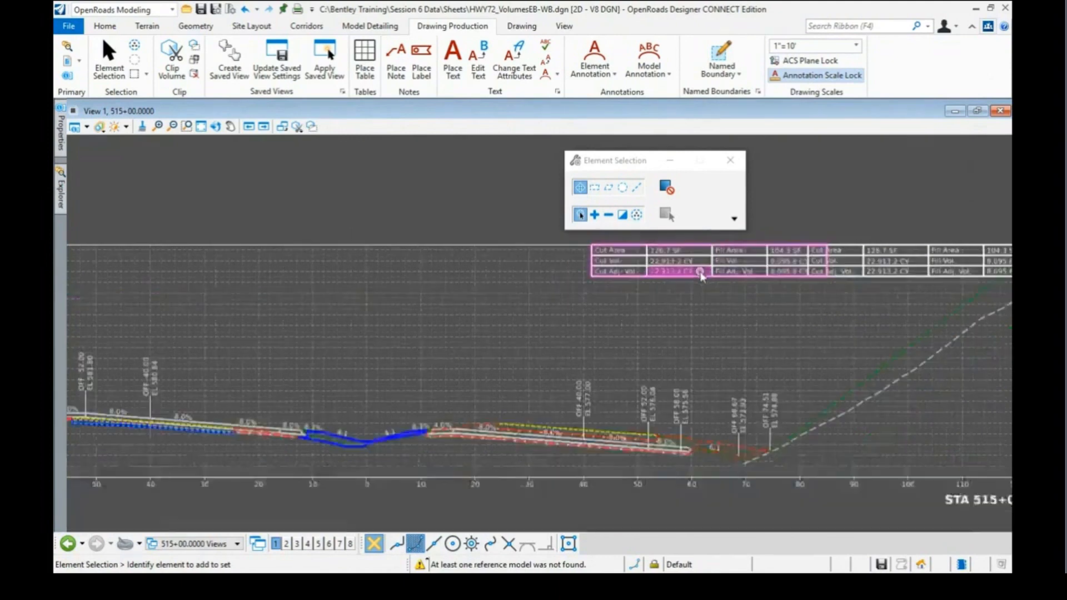
scroll(701, 276, down, 1)
scroll(778, 272, up, 1)
scroll(737, 272, down, 1)
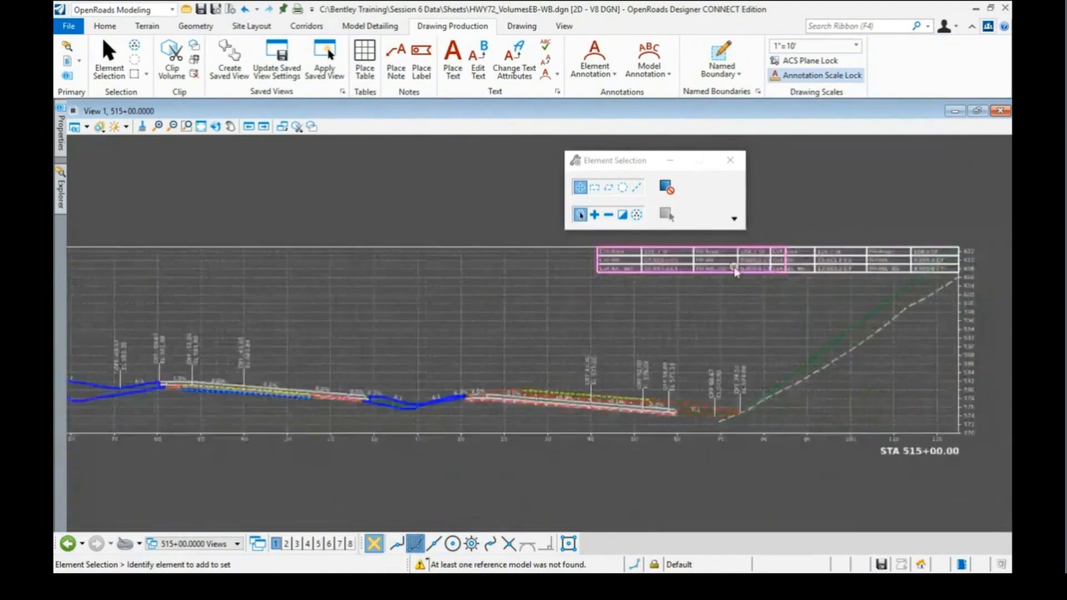
middle_drag(821, 268, 790, 268)
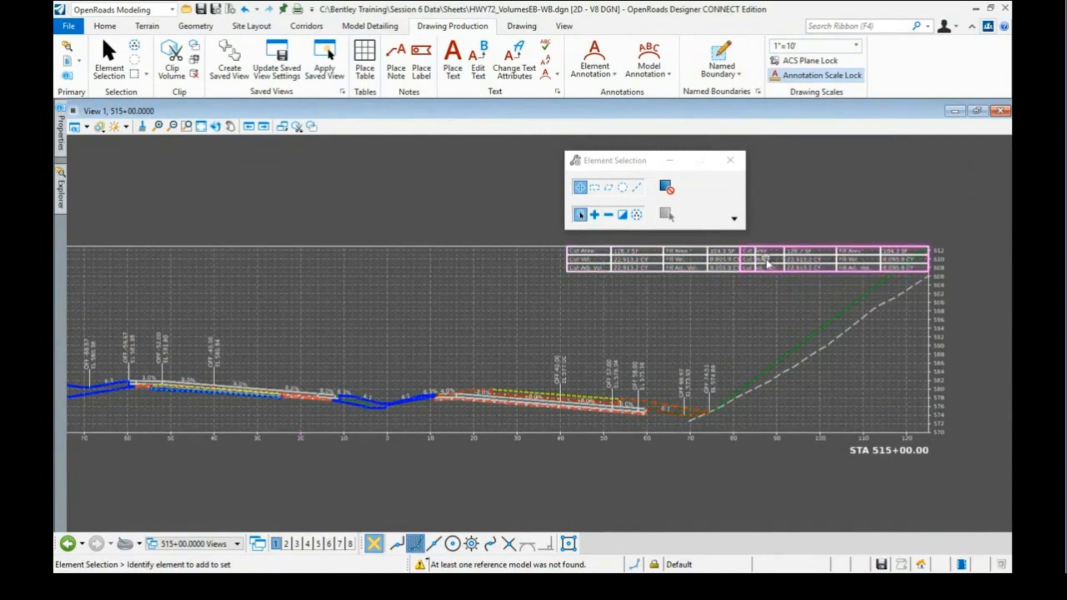
mouse_move(735, 264)
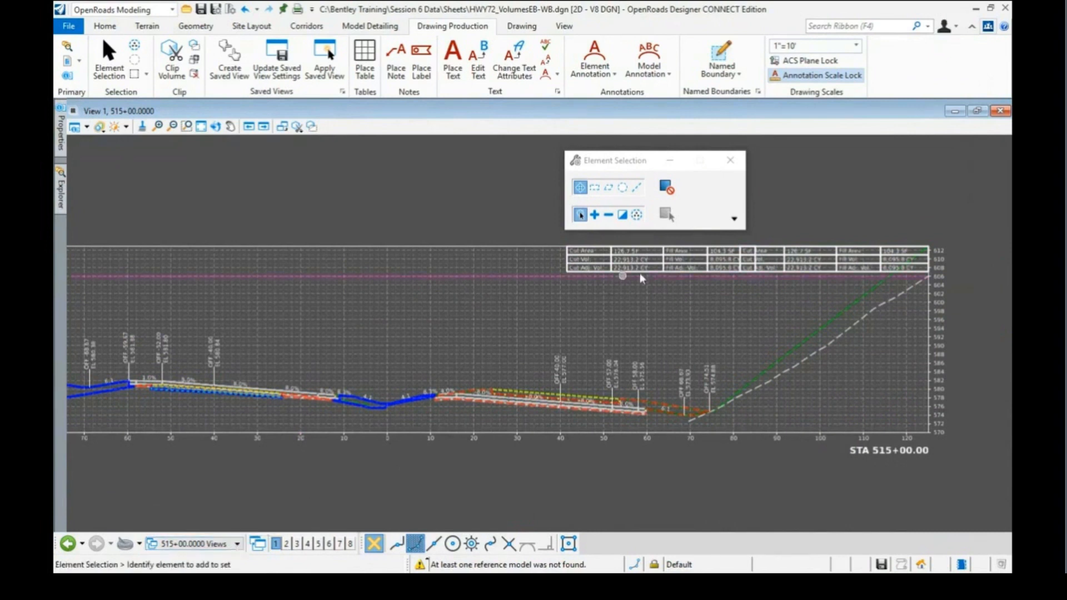
- Switch from the station 515+00 cross section to the Multi-Model Views
click(237, 544)
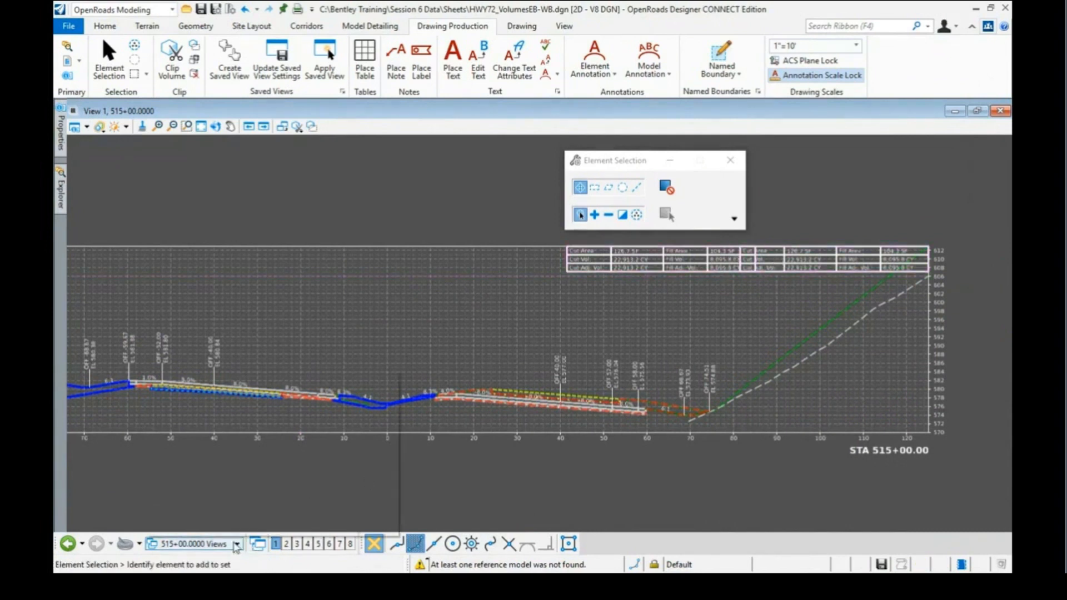
scroll(236, 483, up, 1)
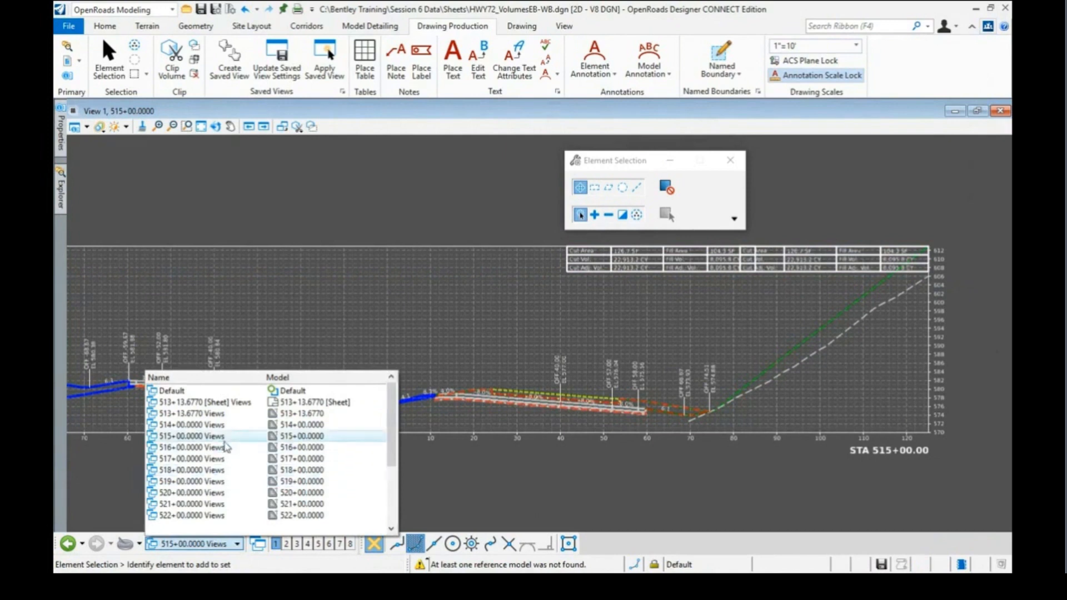
scroll(256, 446, down, 2)
scroll(256, 446, down, 2)
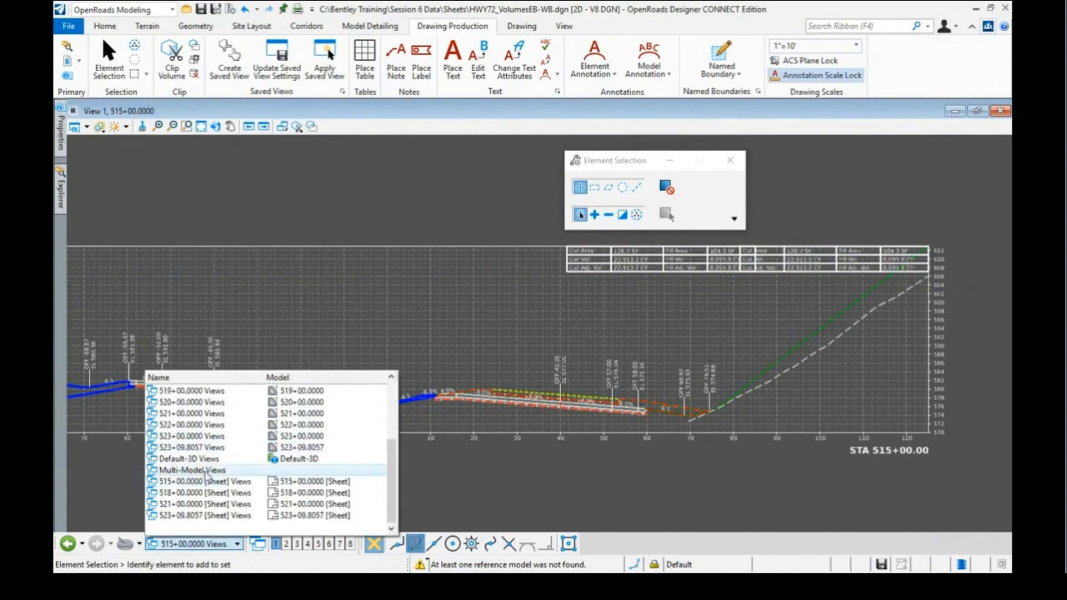
click(184, 470)
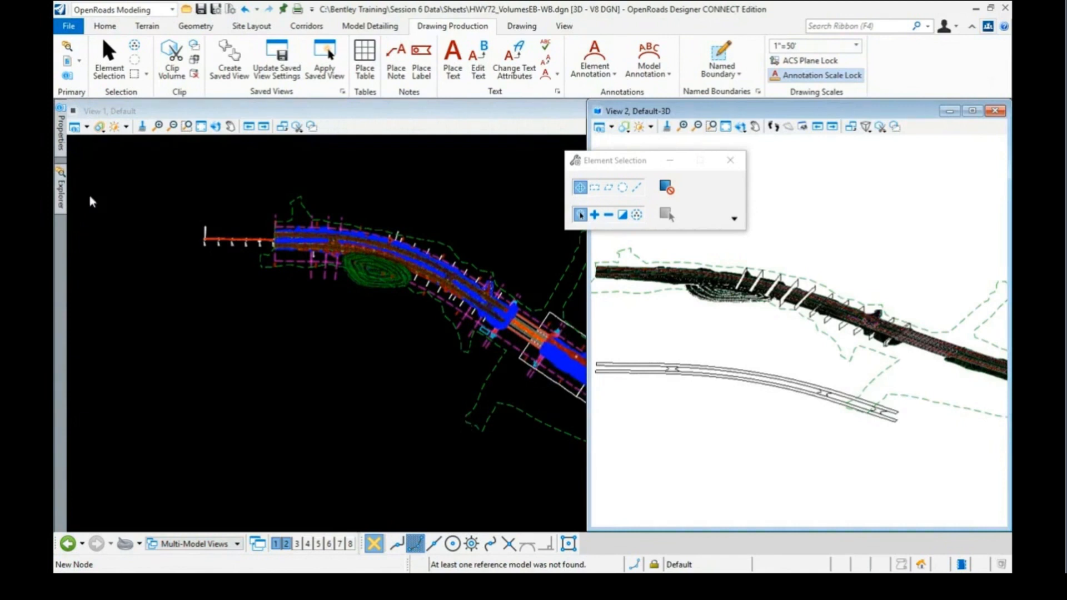
- Open the XS EAV Annotation cross-section drawing group for management from the HWY72_VolumesEB-WB.dgn annotation groups in OpenRoads Standards
click(61, 189)
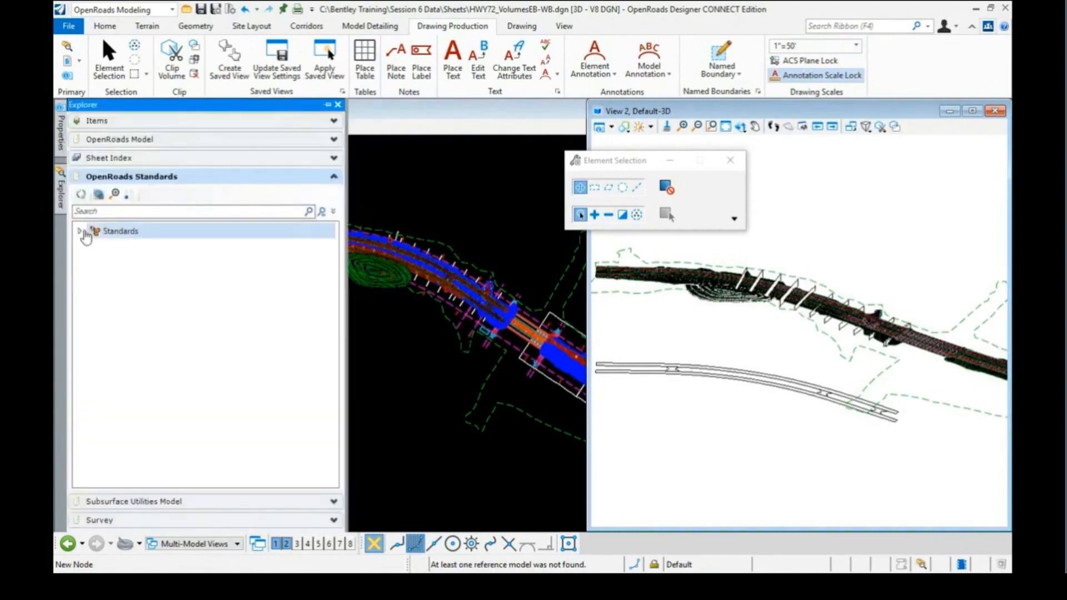
click(80, 230)
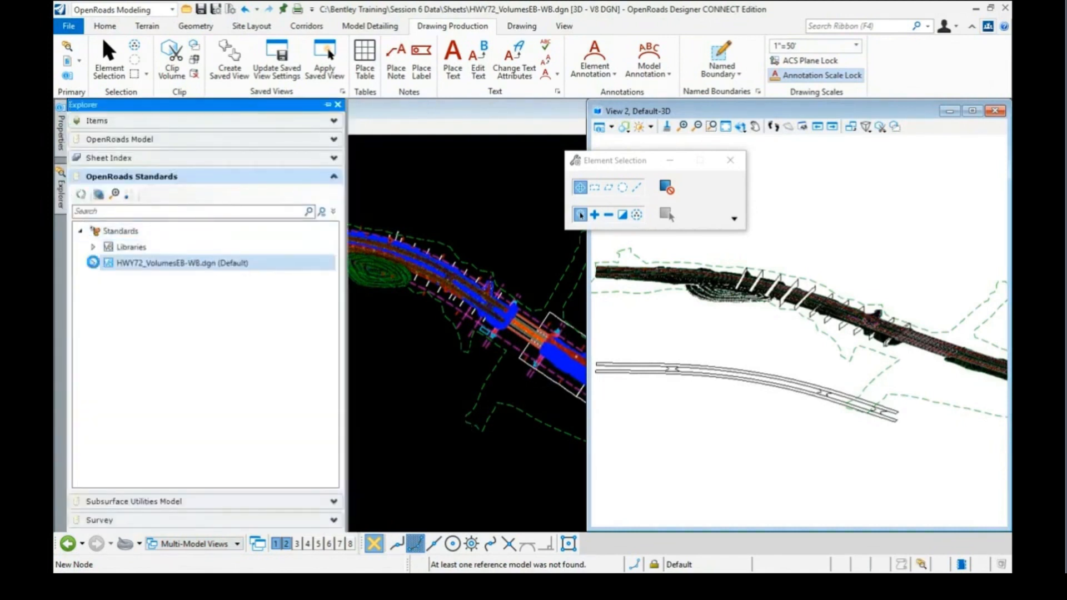
click(93, 263)
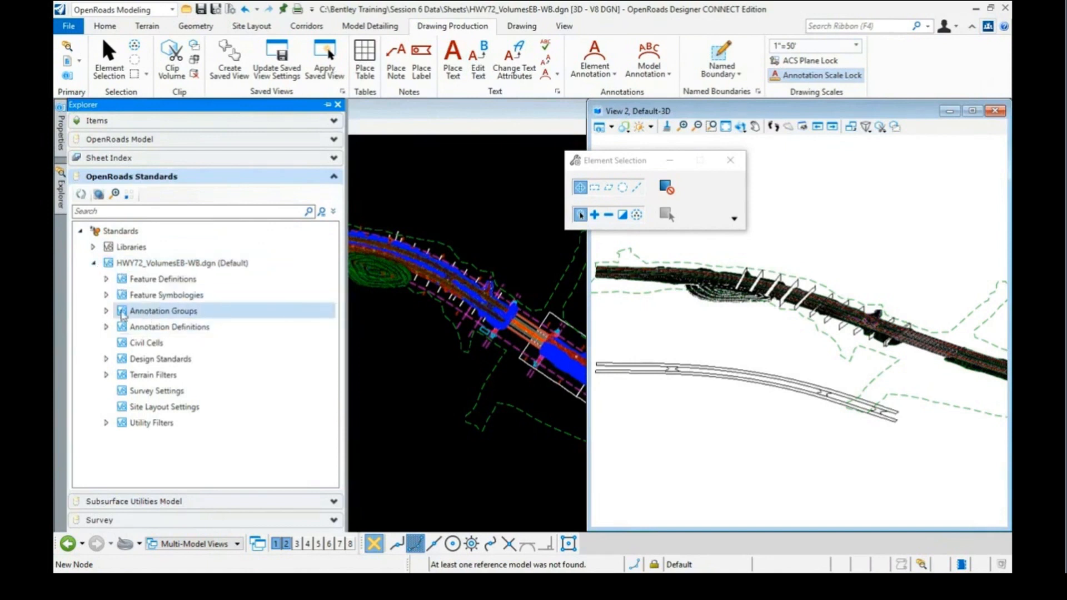
click(106, 310)
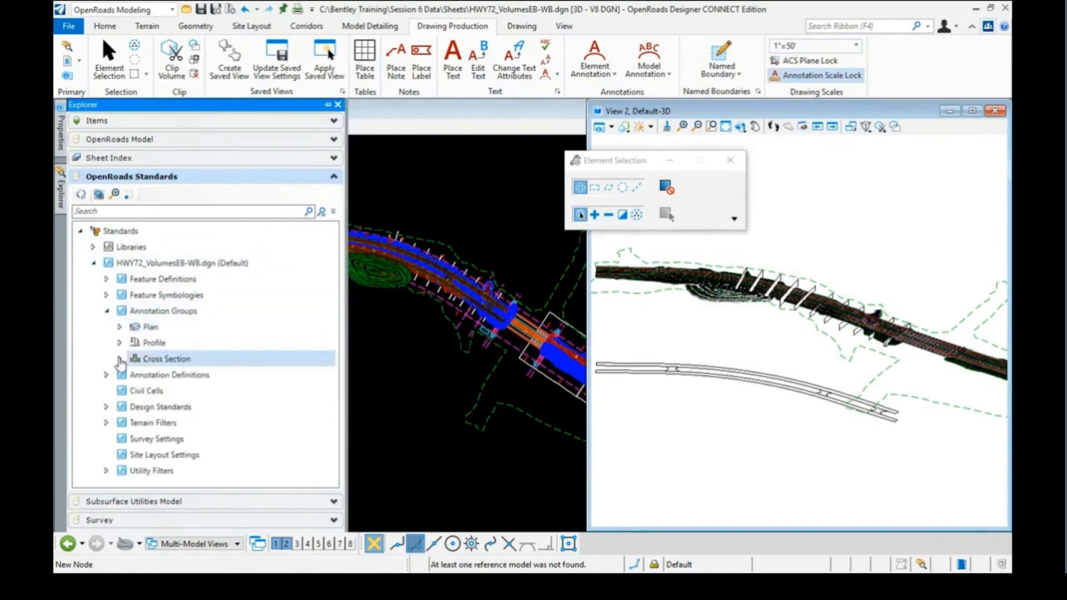
click(120, 359)
click(132, 375)
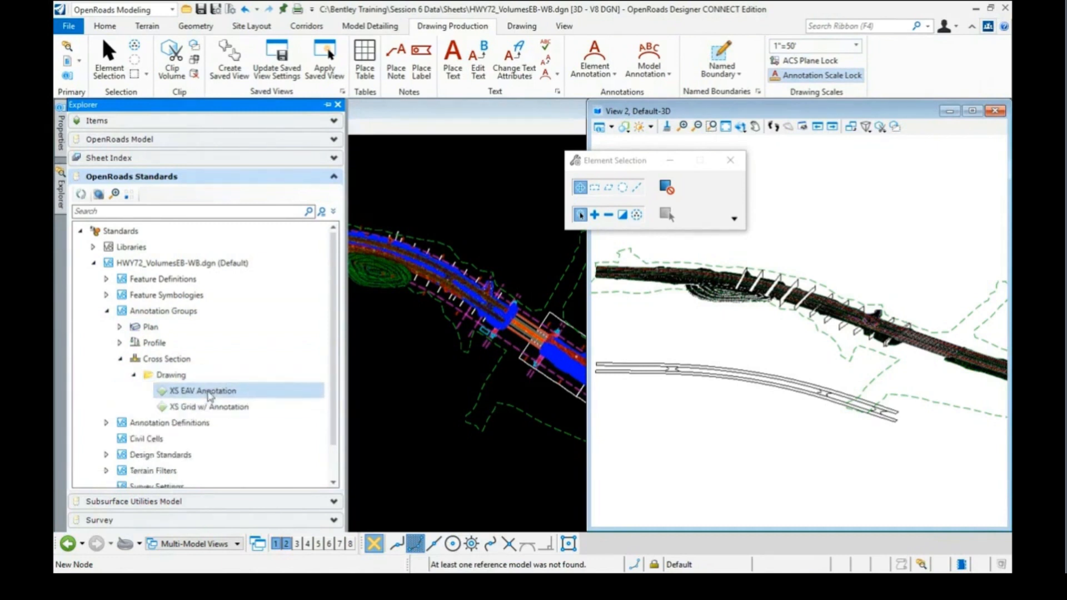
click(209, 394)
right_click(210, 393)
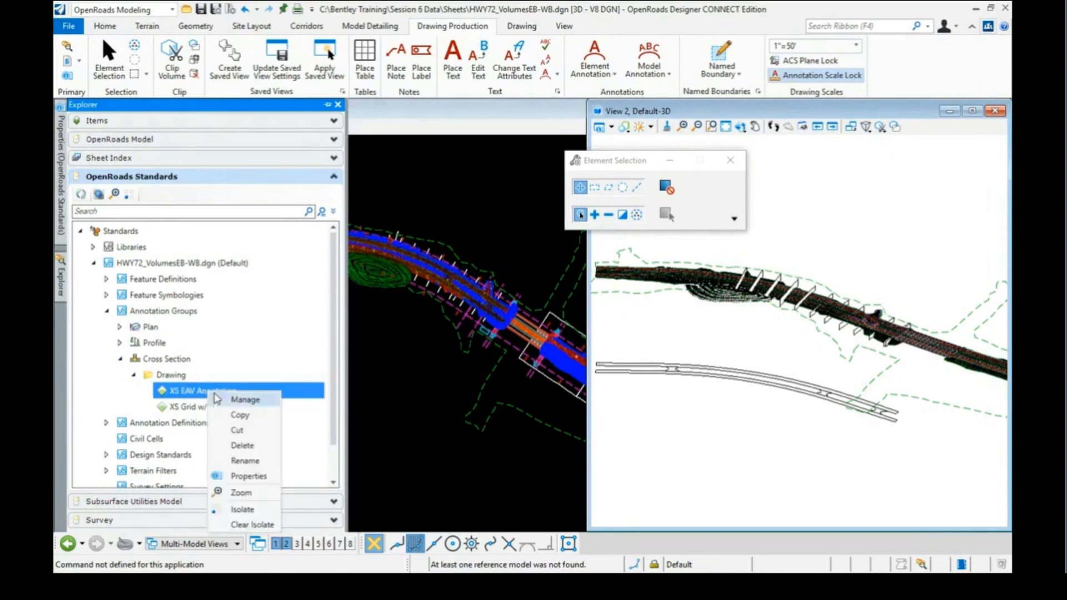
click(237, 399)
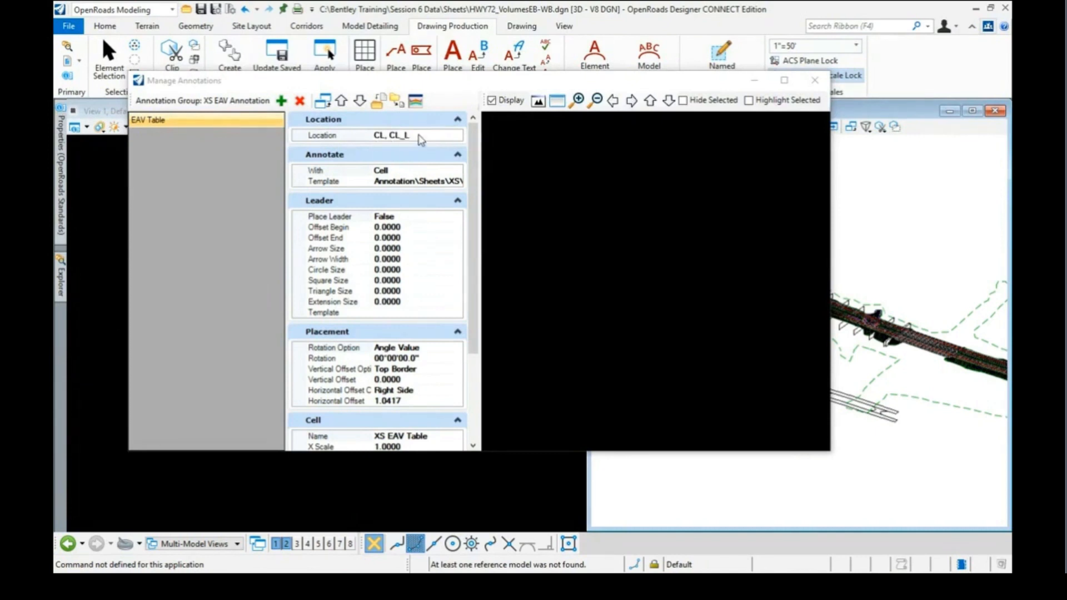
- Limit the EAV Table annotation's location points to CL and close the annotation manager
click(421, 137)
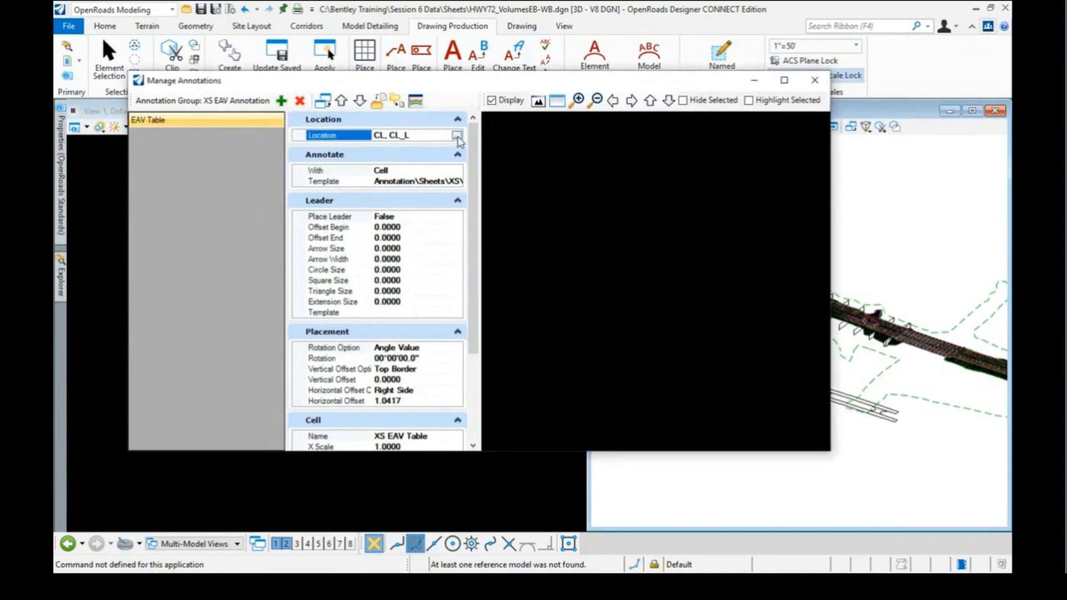
click(457, 137)
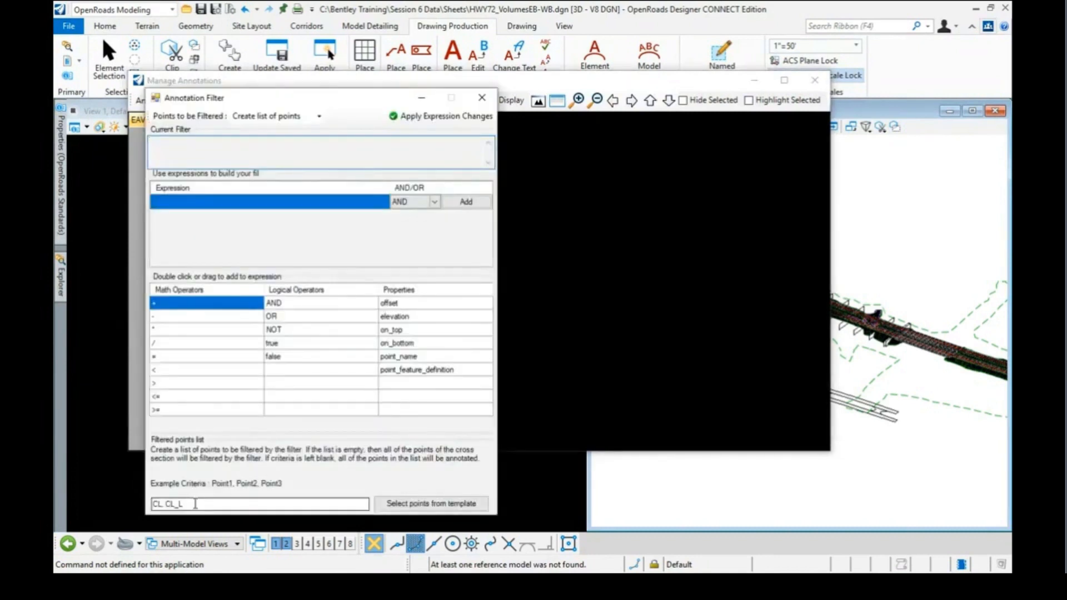
click(195, 504)
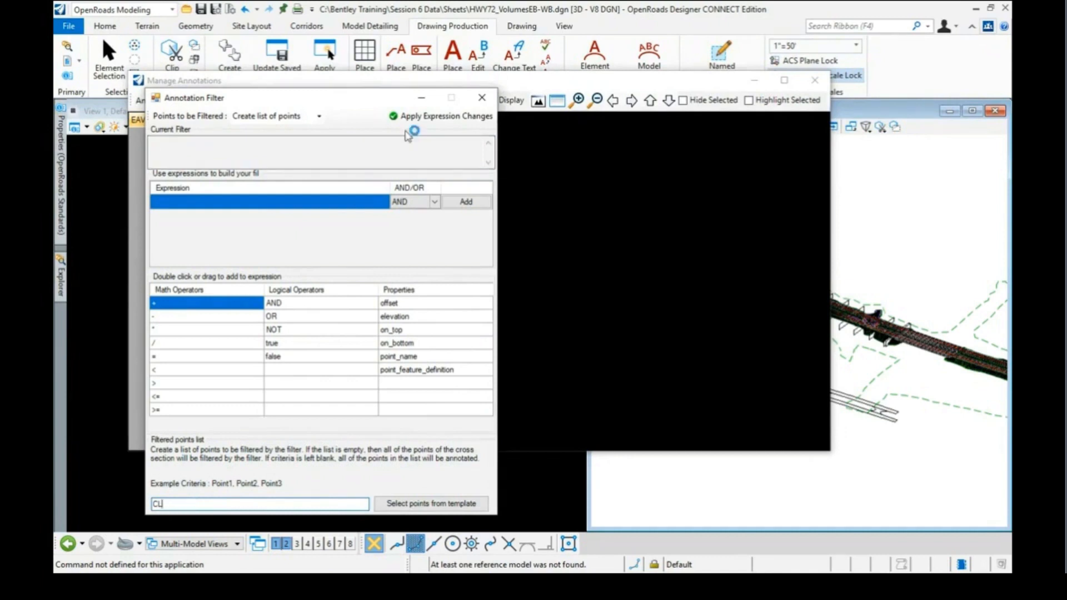
click(482, 98)
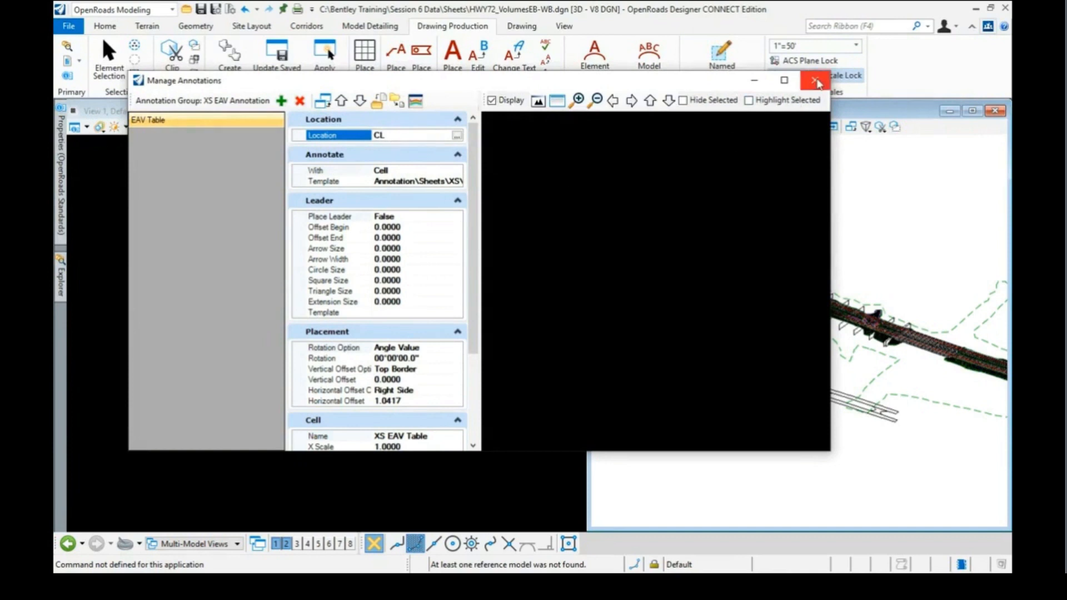
click(816, 81)
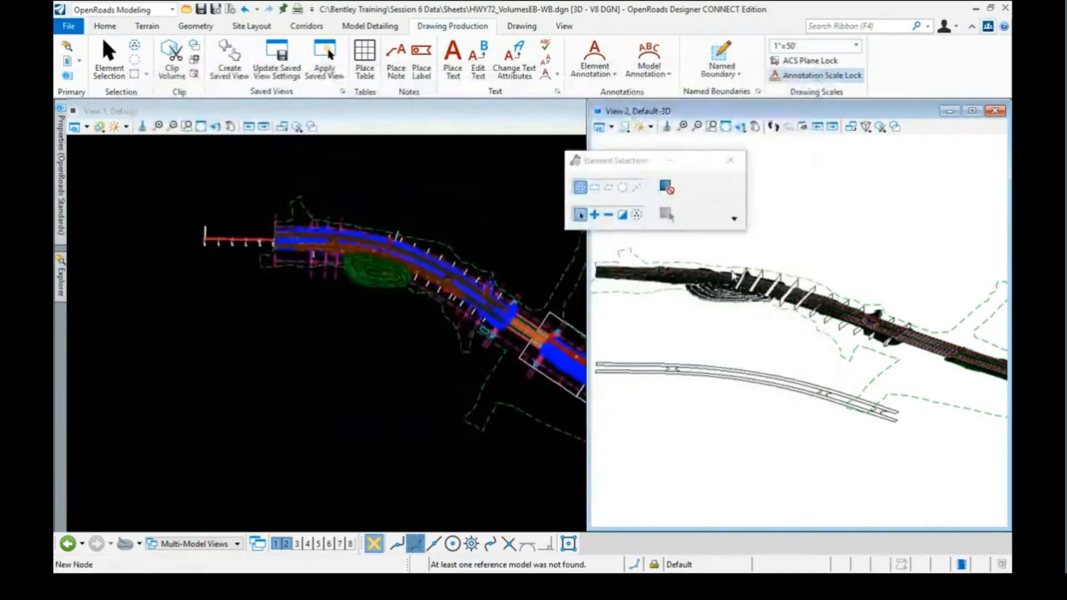
- Open the cross-section drawing model for station 514+00.0000
click(230, 540)
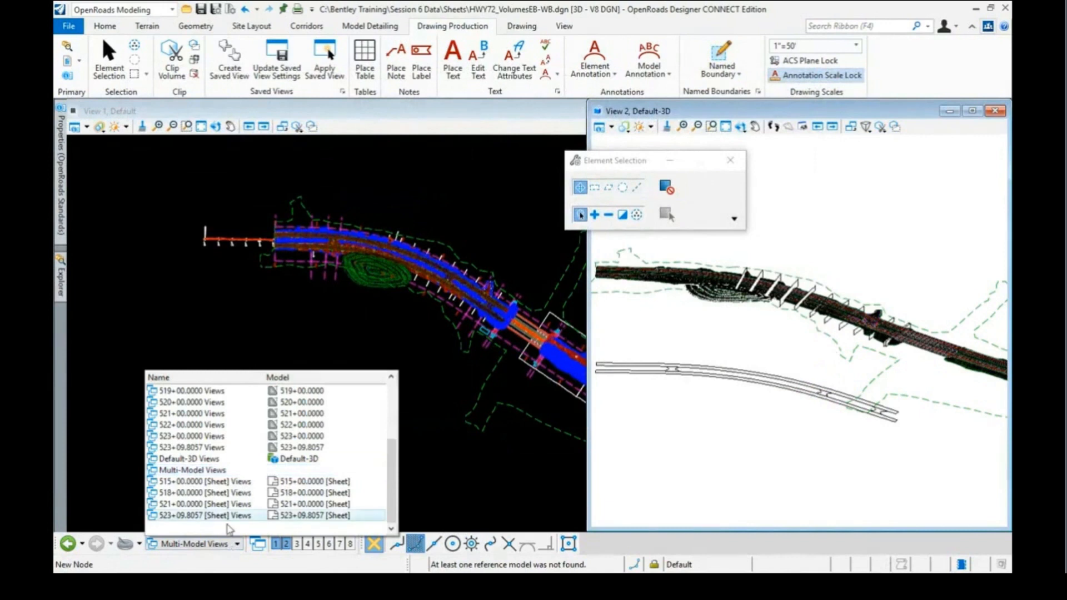
scroll(222, 439, up, 2)
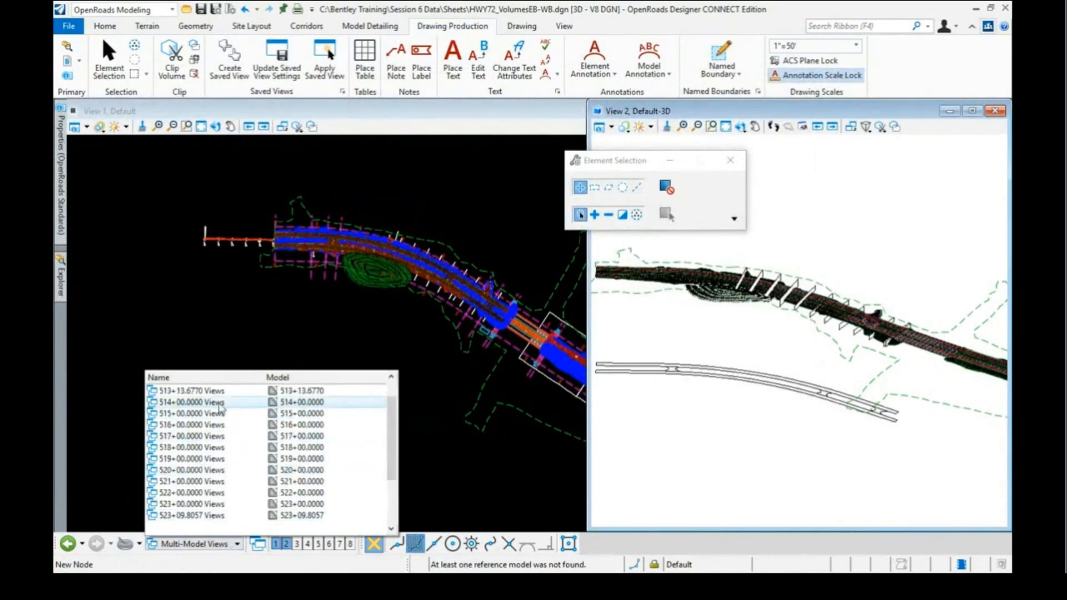
click(220, 403)
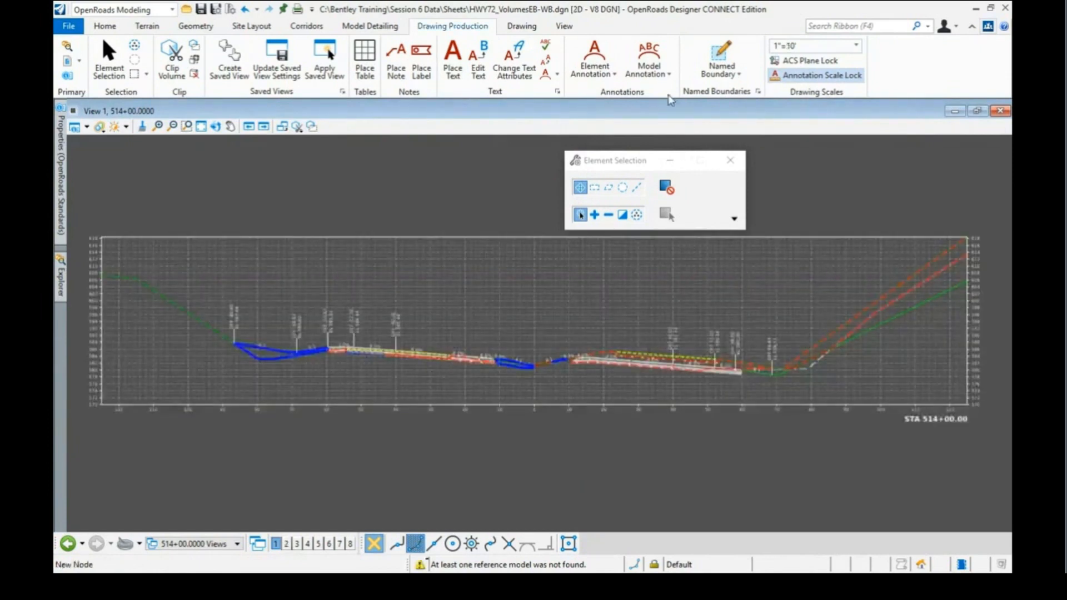
- Annotate all drawing models with the XS EAV Annotation cross-section group
click(654, 77)
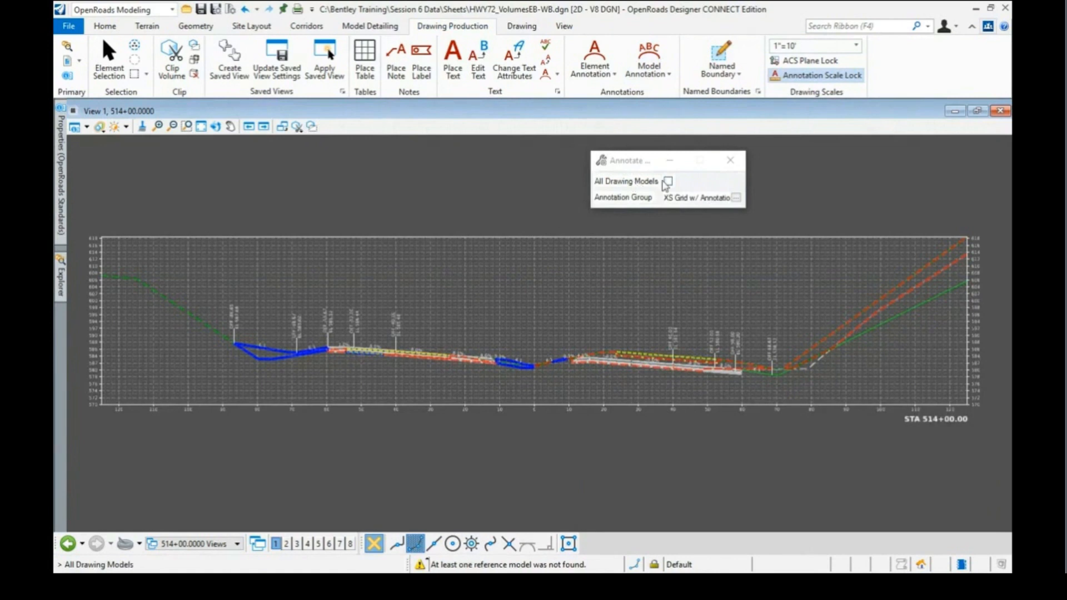
click(669, 182)
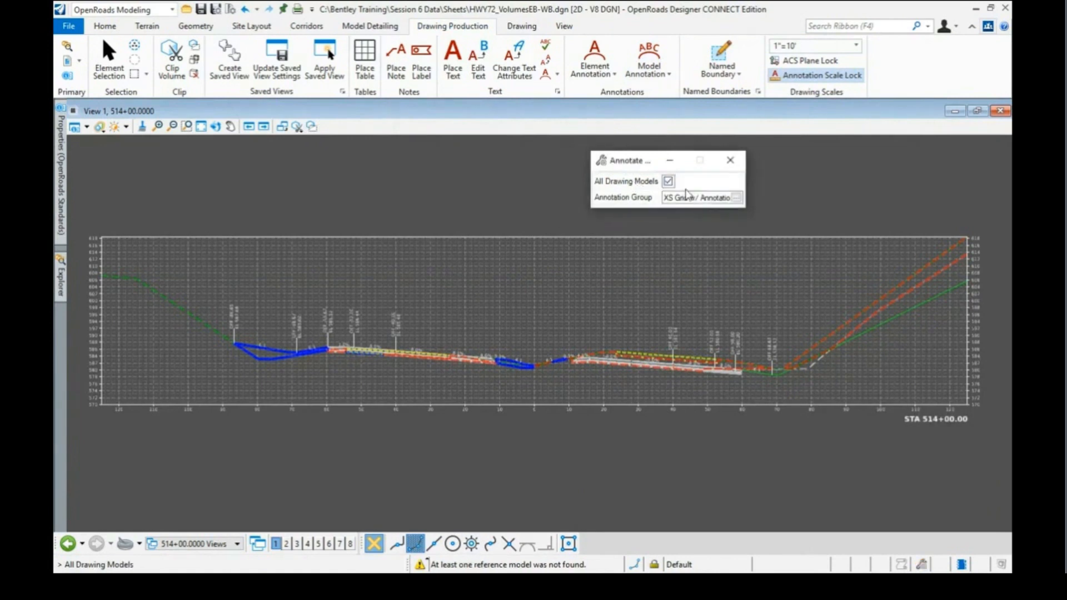
click(736, 197)
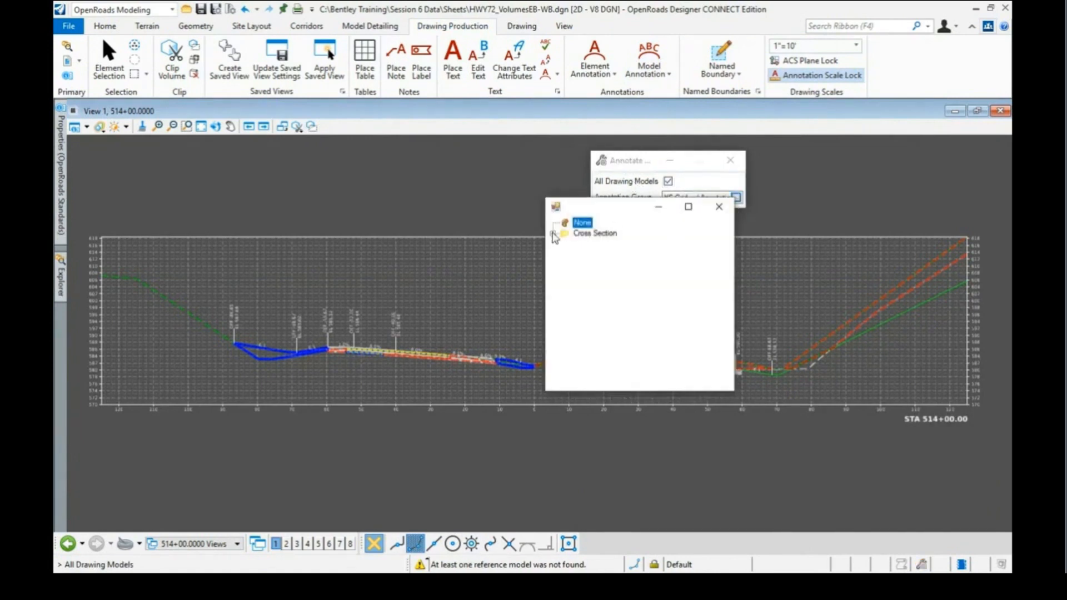
click(553, 233)
click(567, 244)
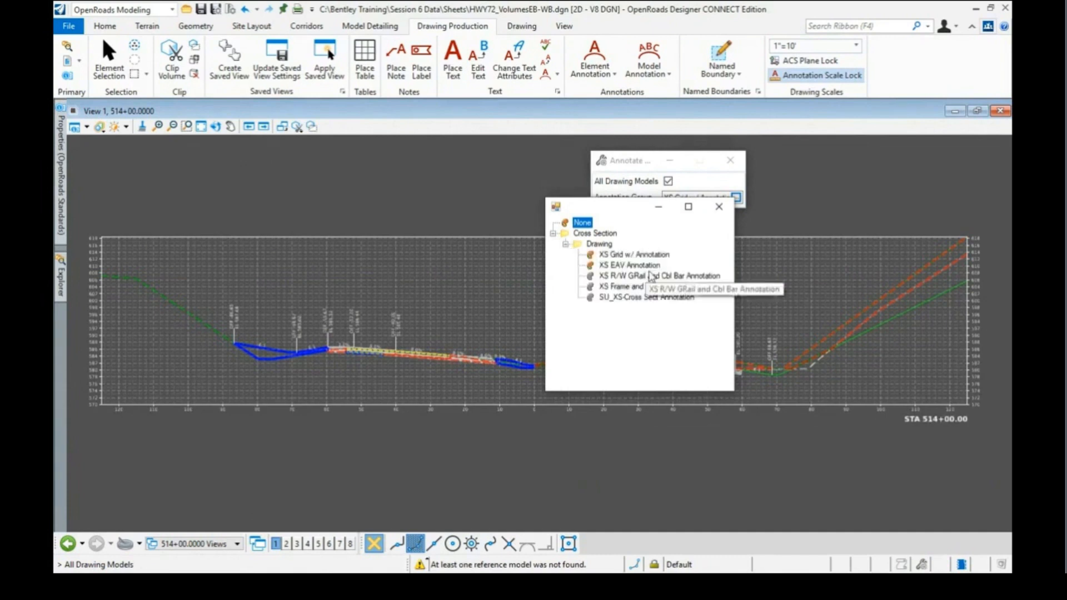
double_click(644, 265)
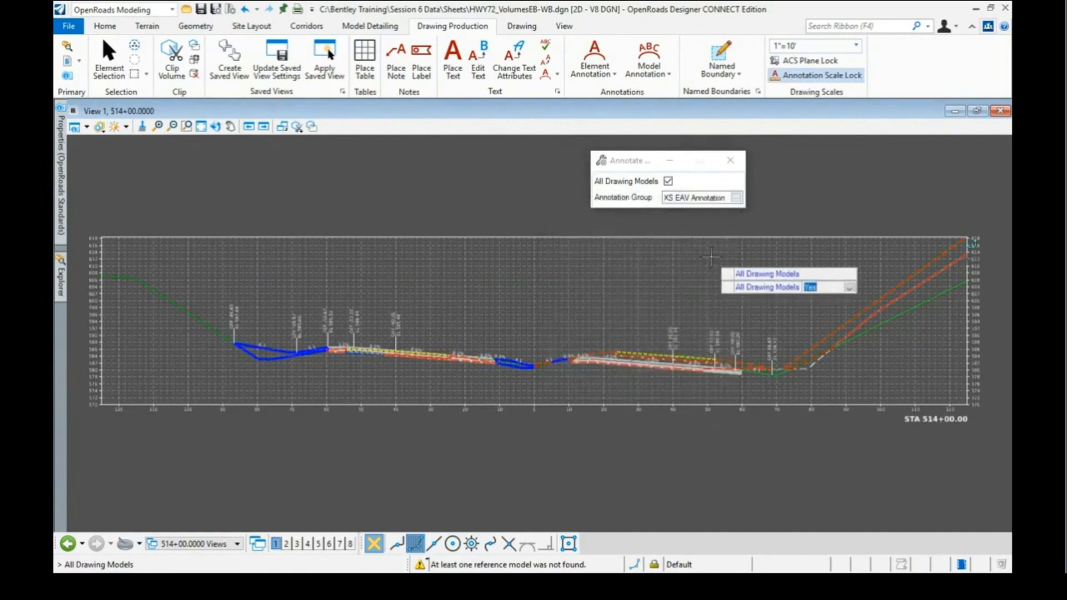
click(782, 225)
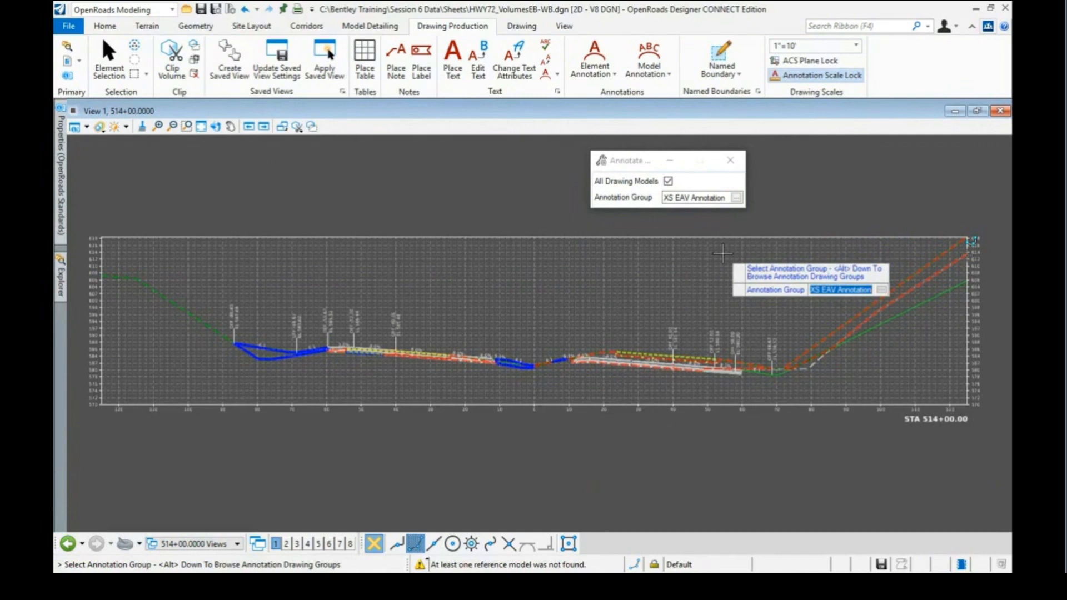
click(722, 253)
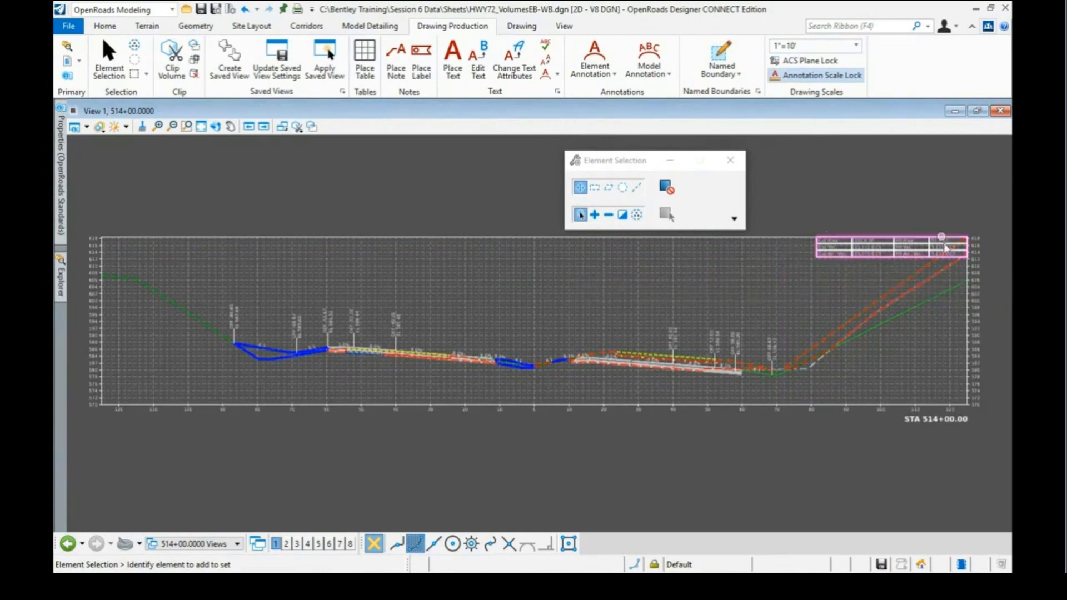
- Examine the cut and fill area and volume table on the station 514+00 cross section
scroll(842, 244, up, 3)
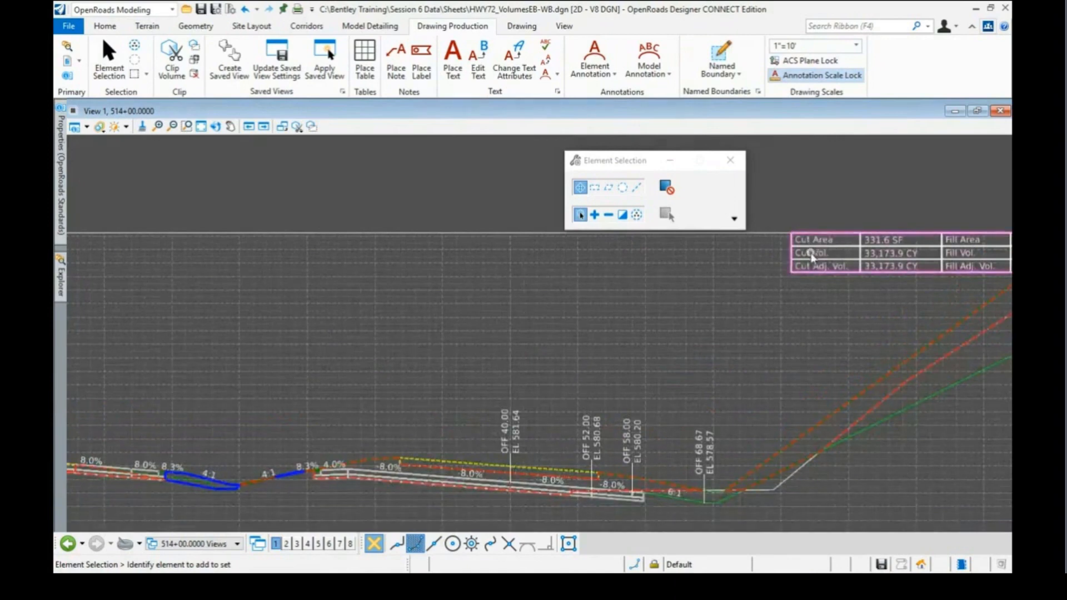
scroll(811, 255, down, 2)
scroll(889, 267, down, 2)
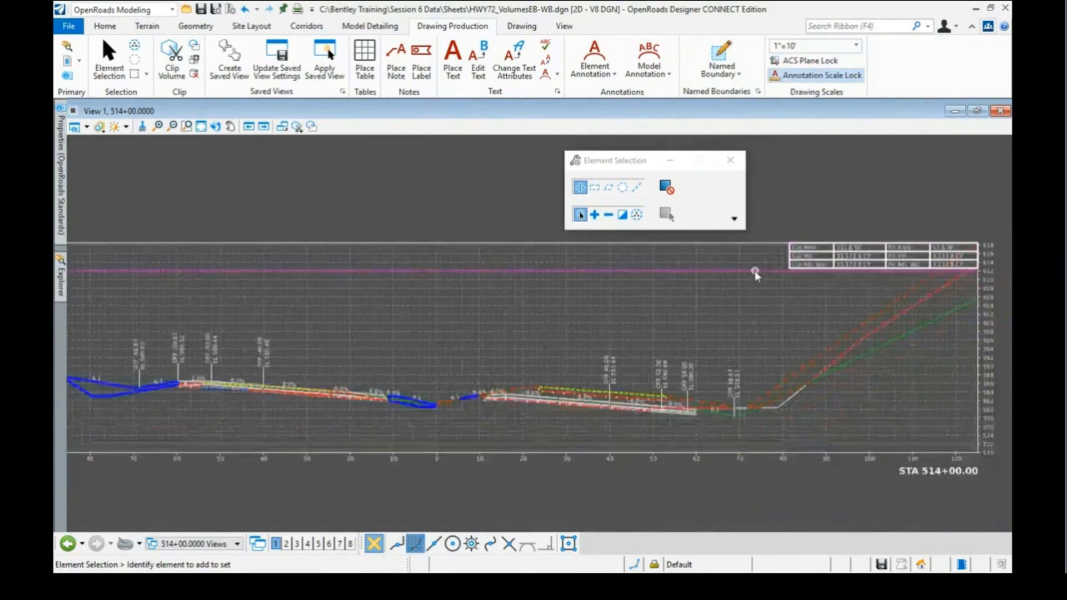
scroll(904, 268, up, 1)
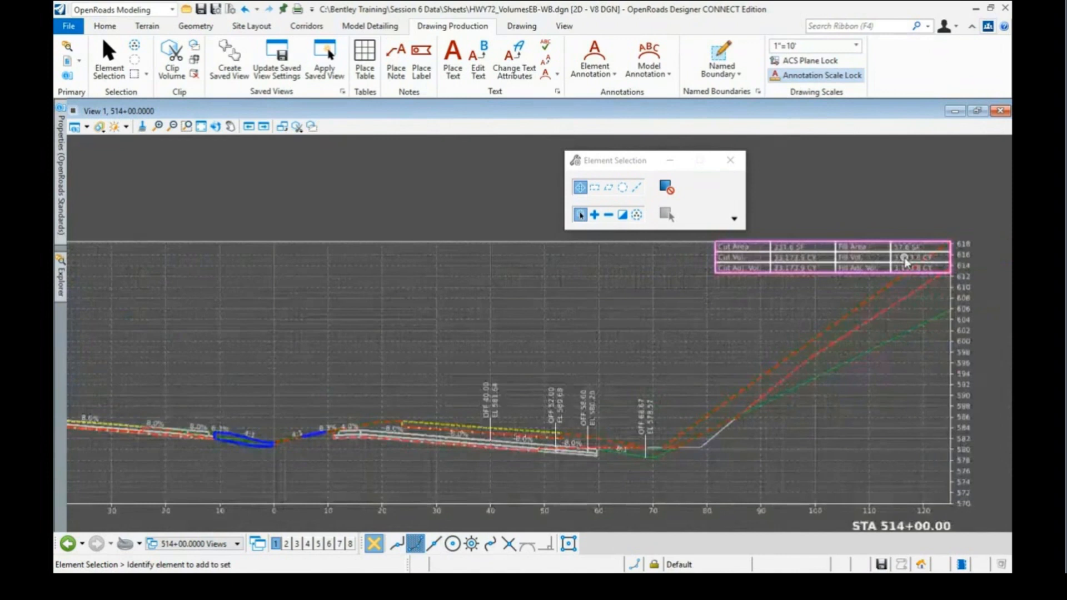
scroll(904, 262, up, 1)
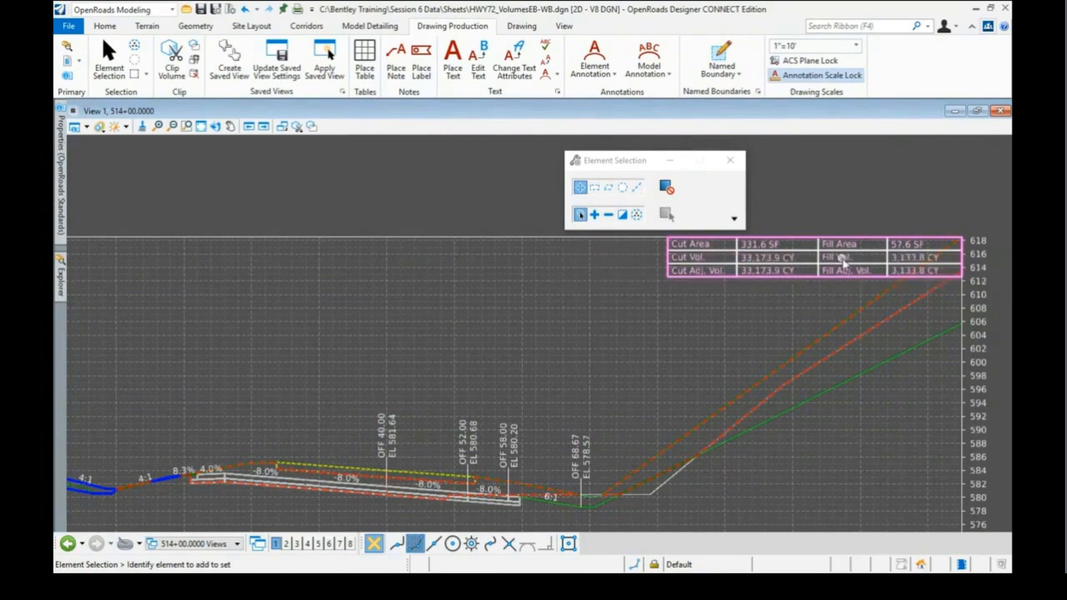
scroll(836, 248, down, 2)
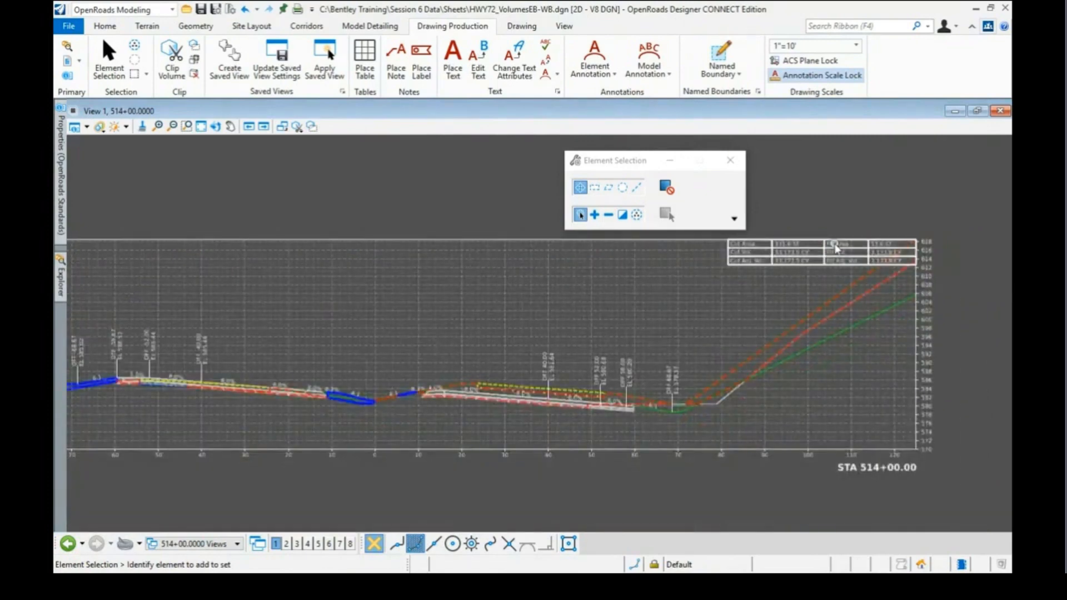
scroll(836, 249, down, 1)
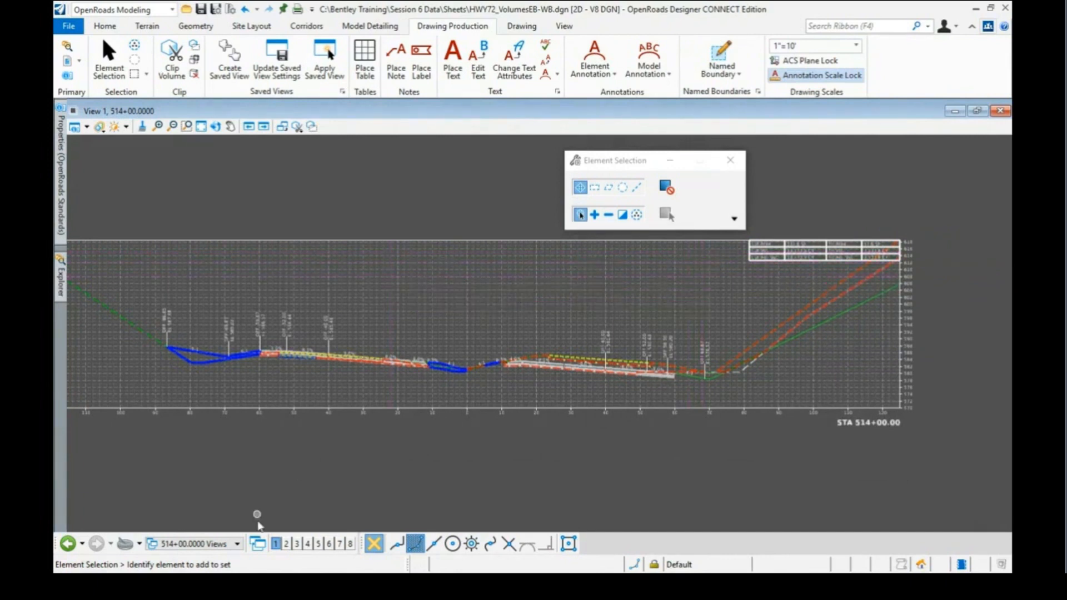
- Leave the station 514+00 cross section and return to the Multi-Model Views
click(233, 543)
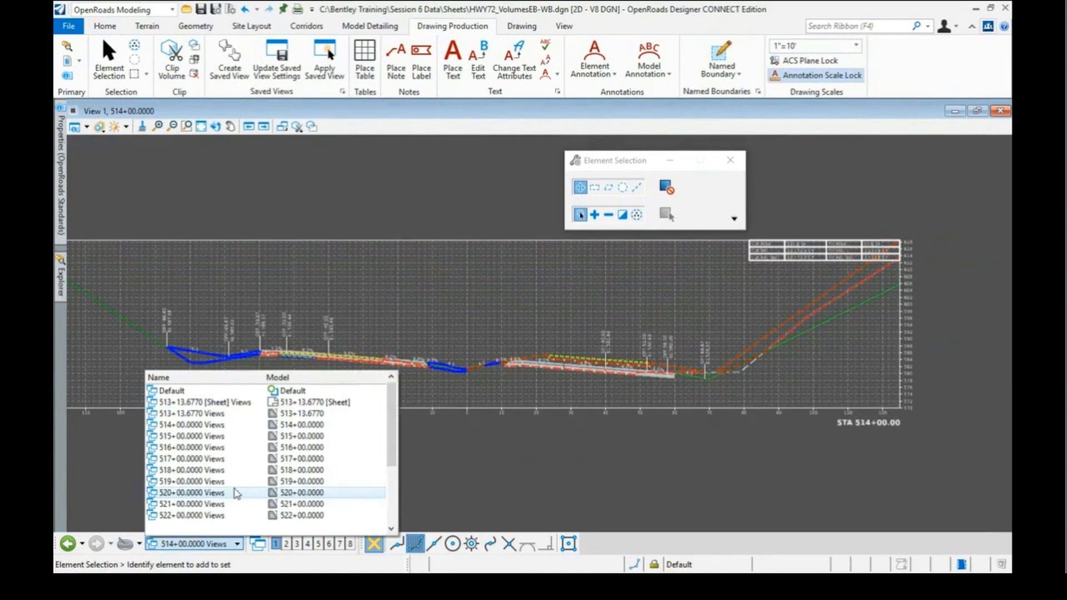
scroll(222, 472, down, 4)
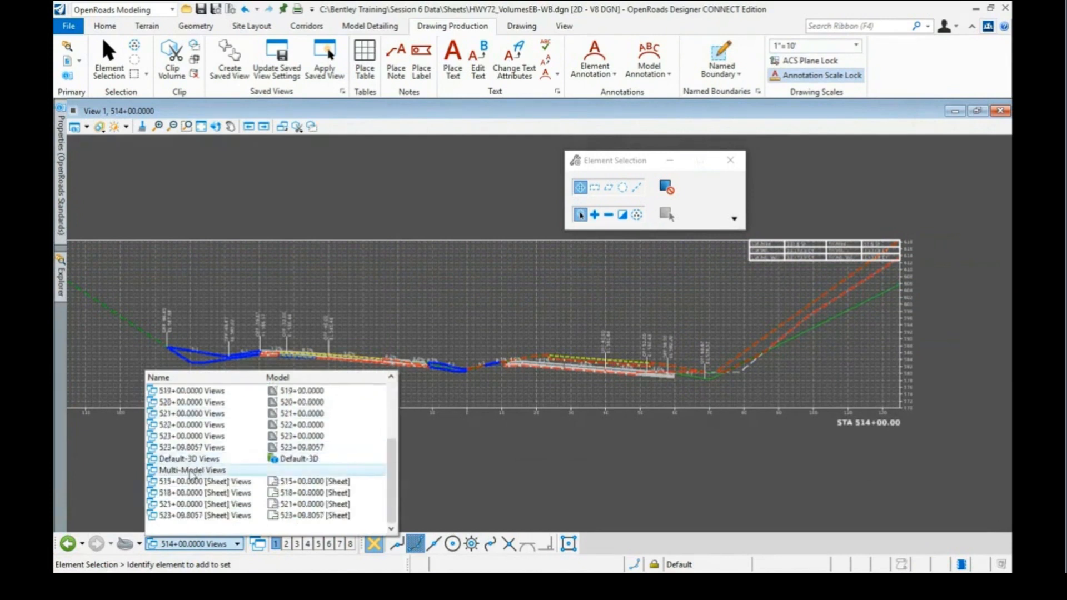
click(192, 470)
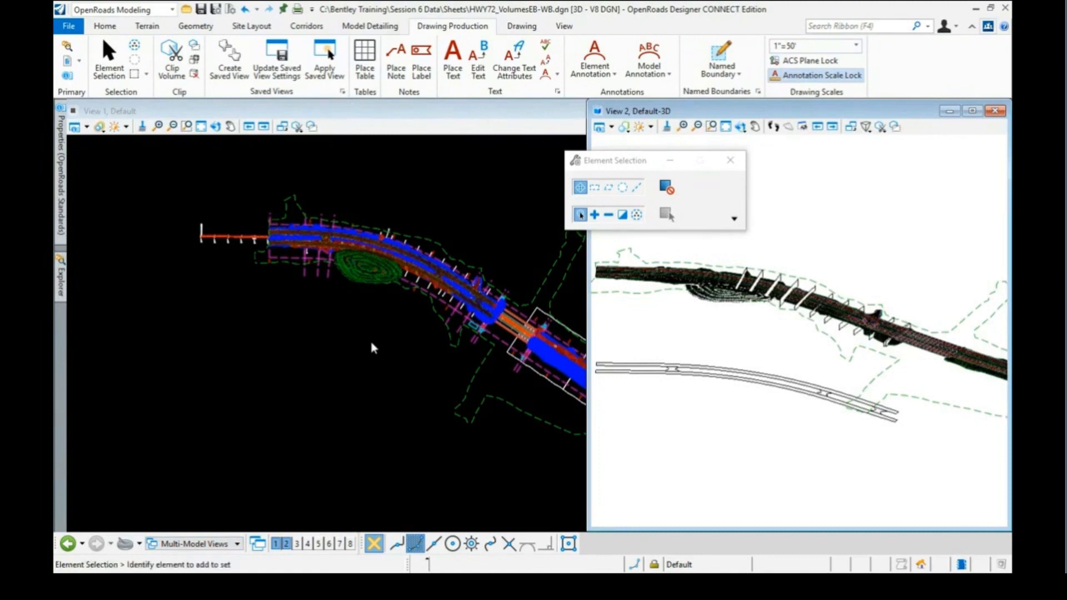
- Start a Mass Haul Diagram in the 2D plan view using the Interval method
click(372, 347)
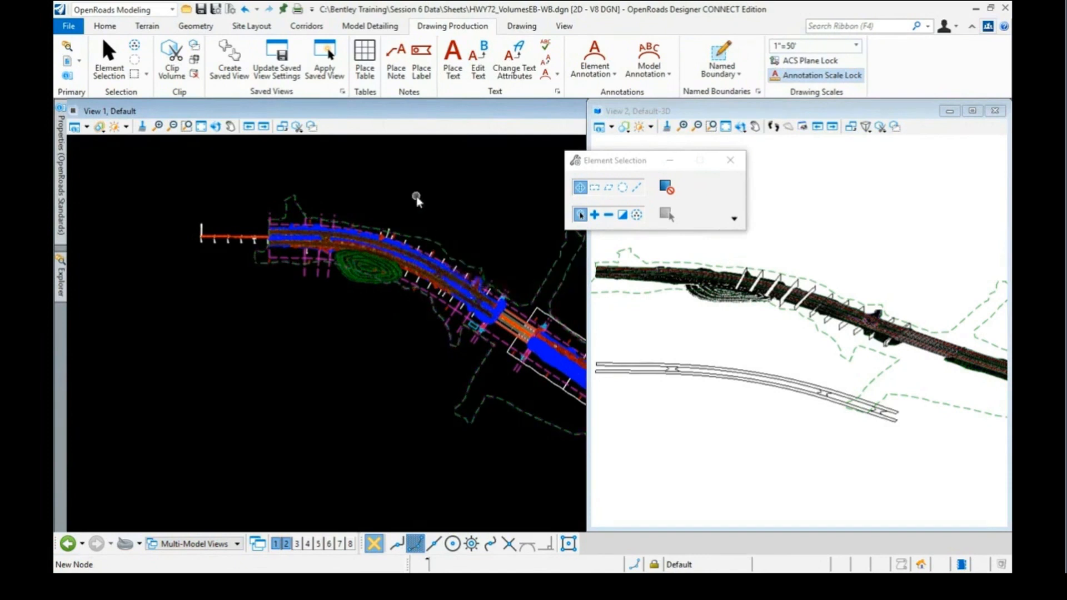
click(106, 27)
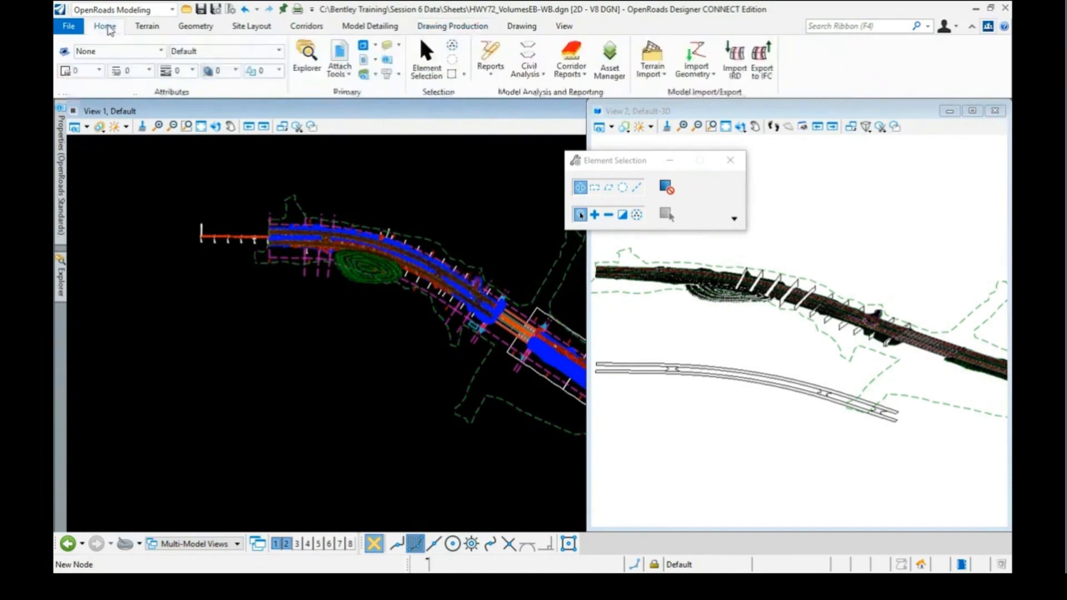
click(528, 71)
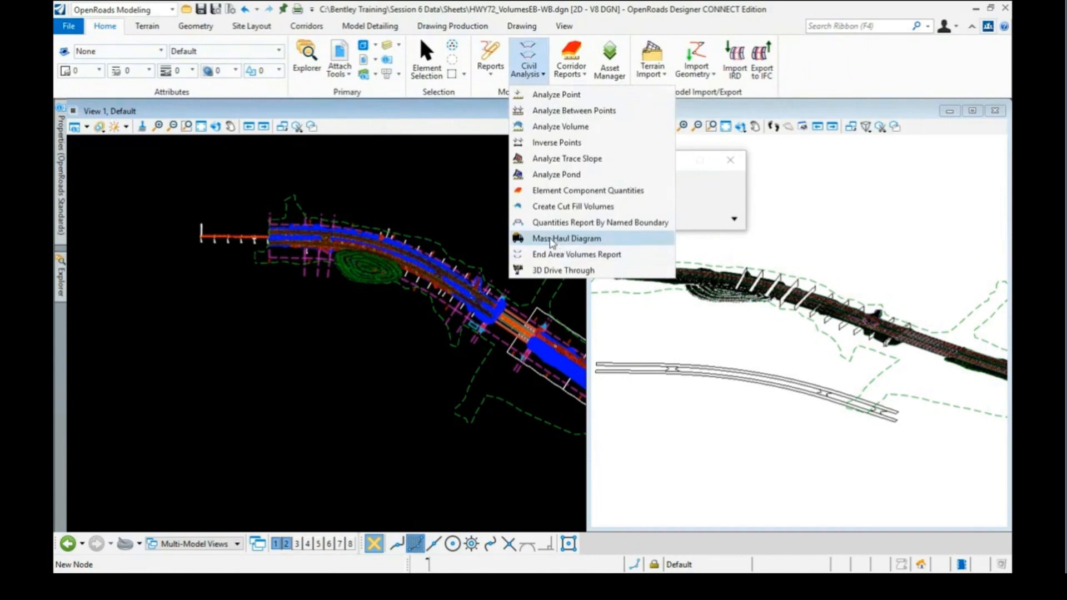
click(552, 240)
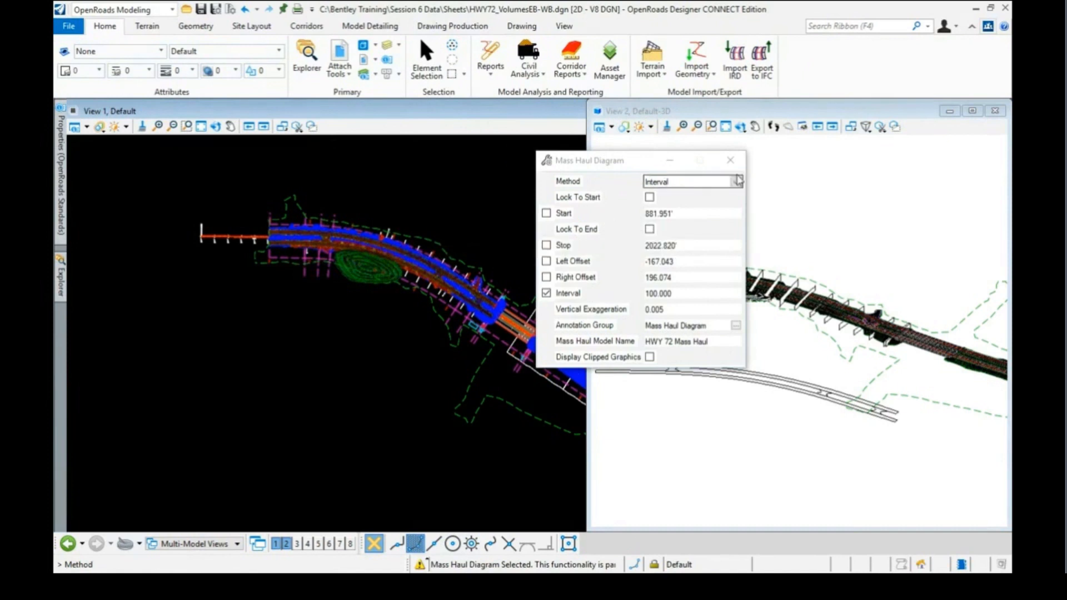
click(736, 182)
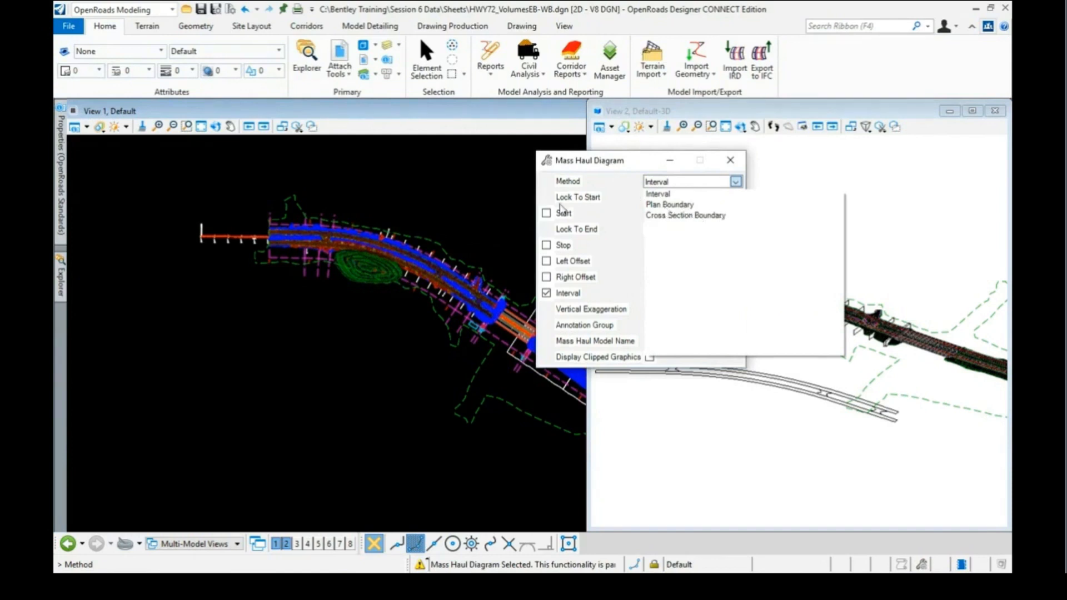
click(542, 328)
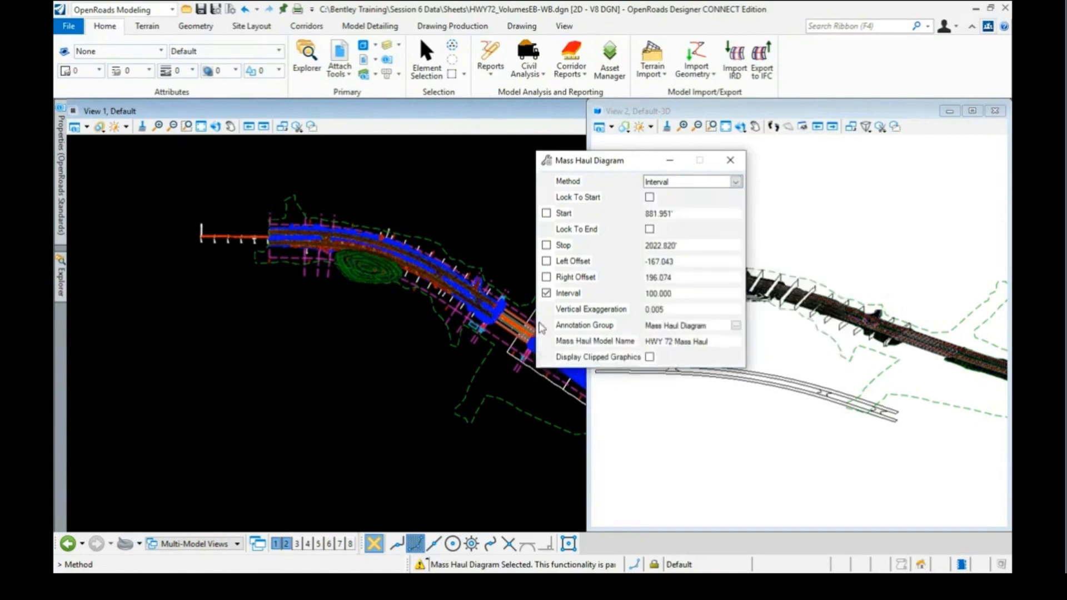
drag(613, 166, 537, 106)
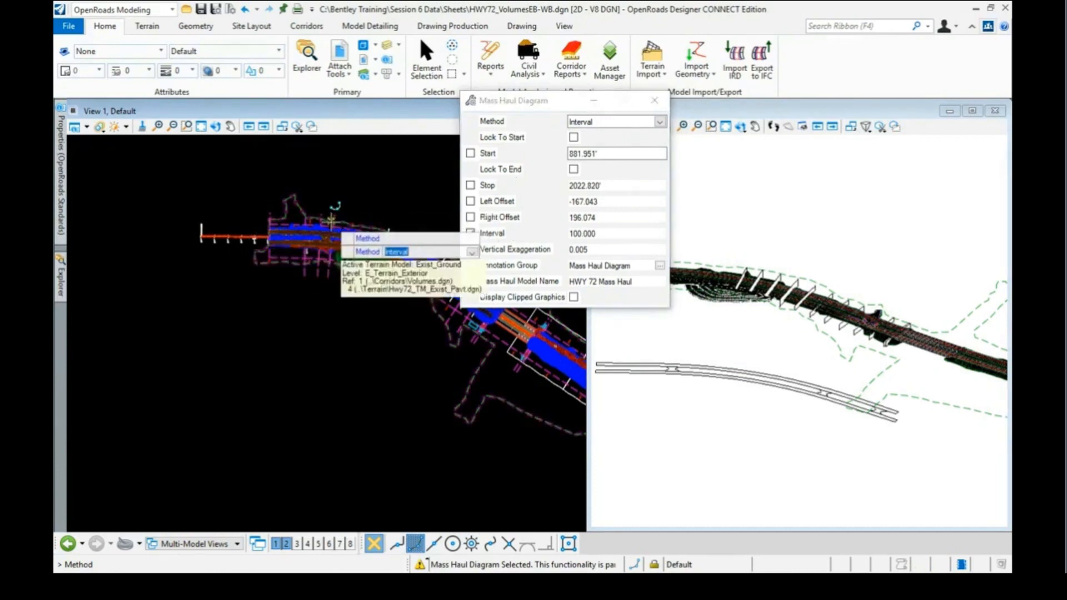
click(272, 166)
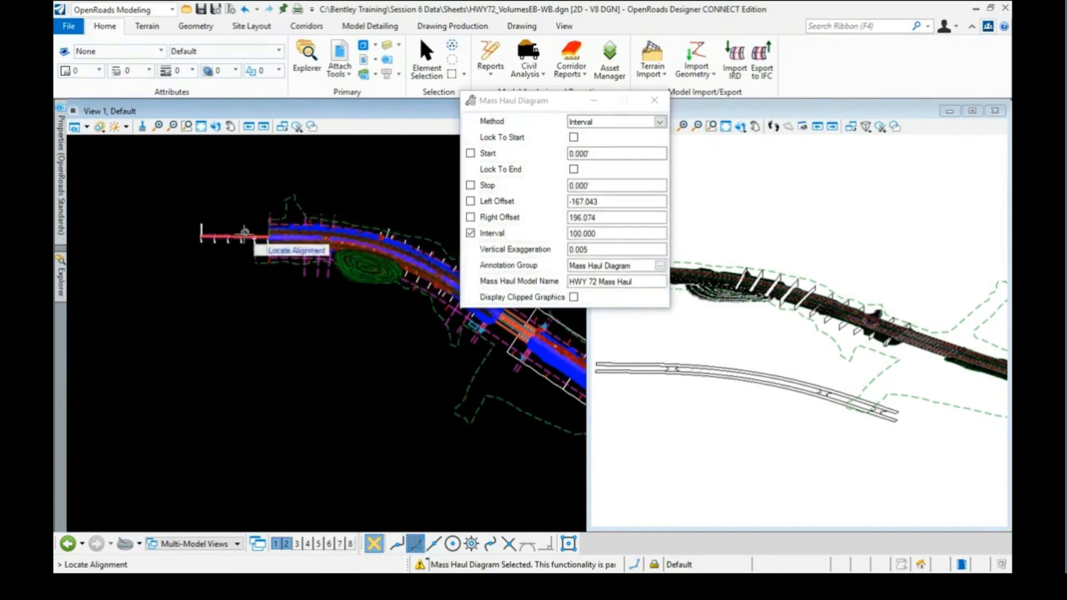
- Select the highway alignment and define the range from station 505+95.2890 to 518+06.1099 with a 100-foot interval
click(244, 234)
scroll(229, 193, down, 1)
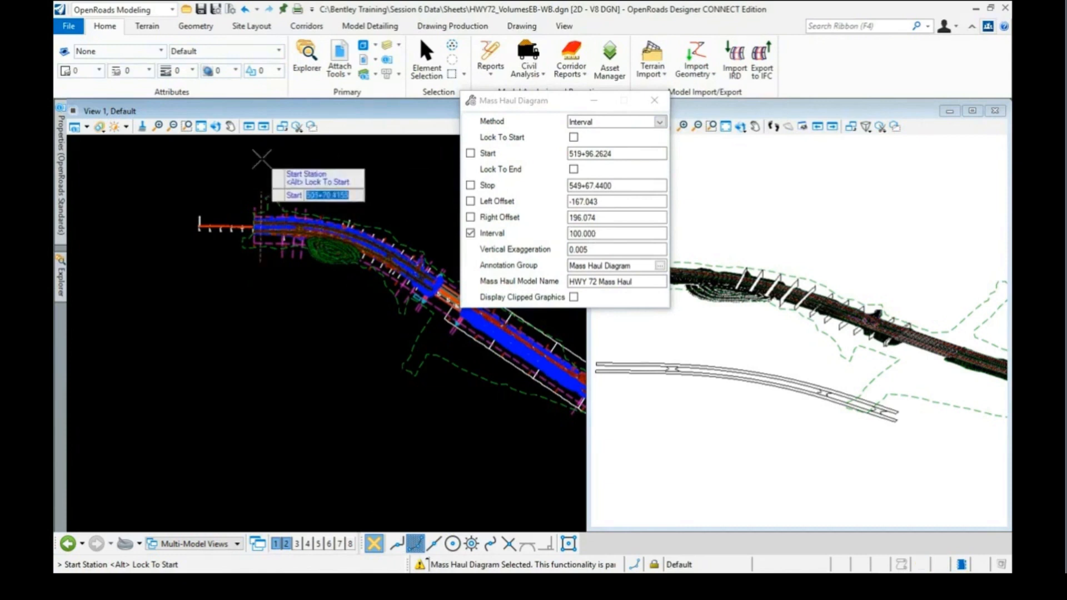
click(265, 159)
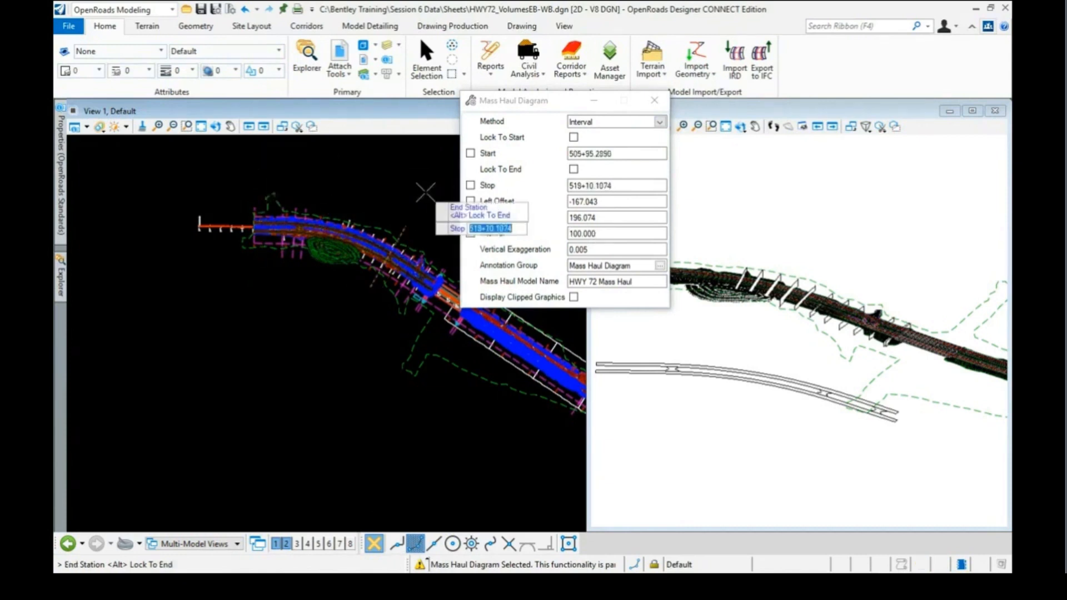
click(424, 191)
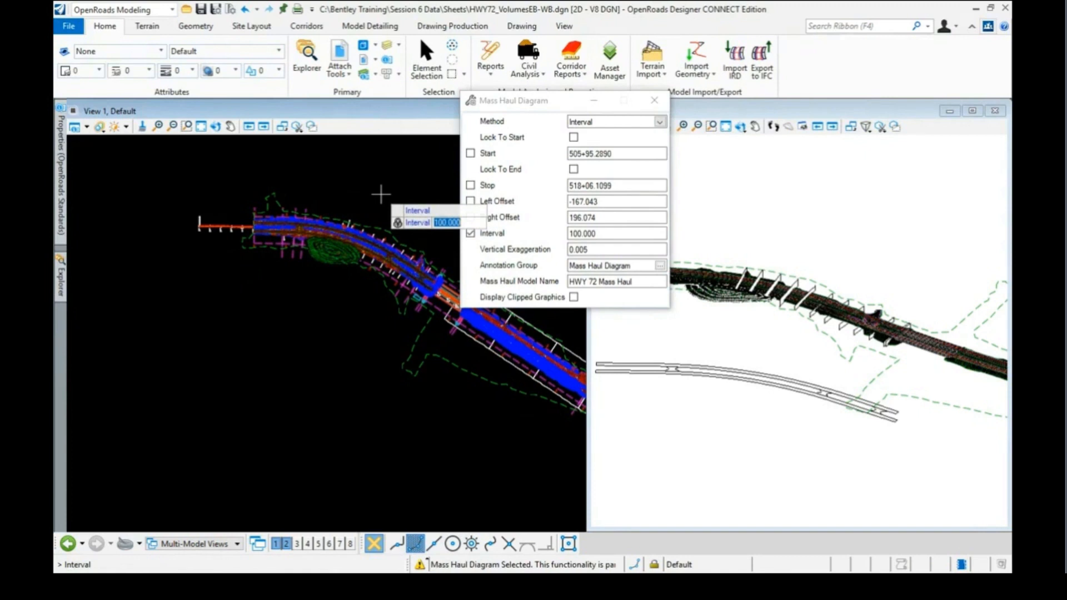
click(381, 195)
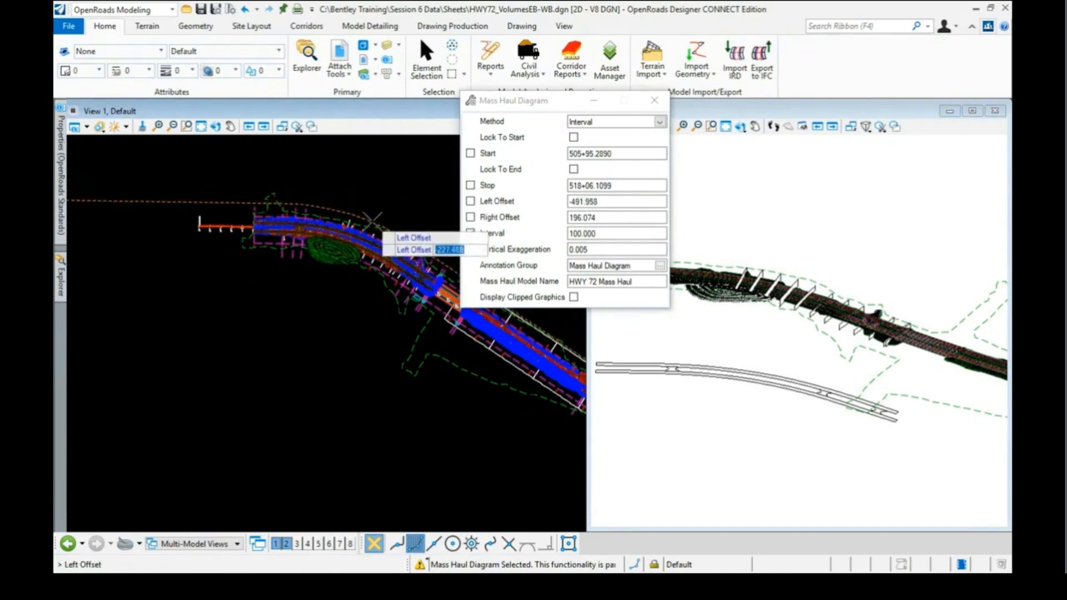
- Set the mass haul left offset to about -227.5 and choose the Mass Haul Diagram annotation group from the profile drawing groups
click(372, 221)
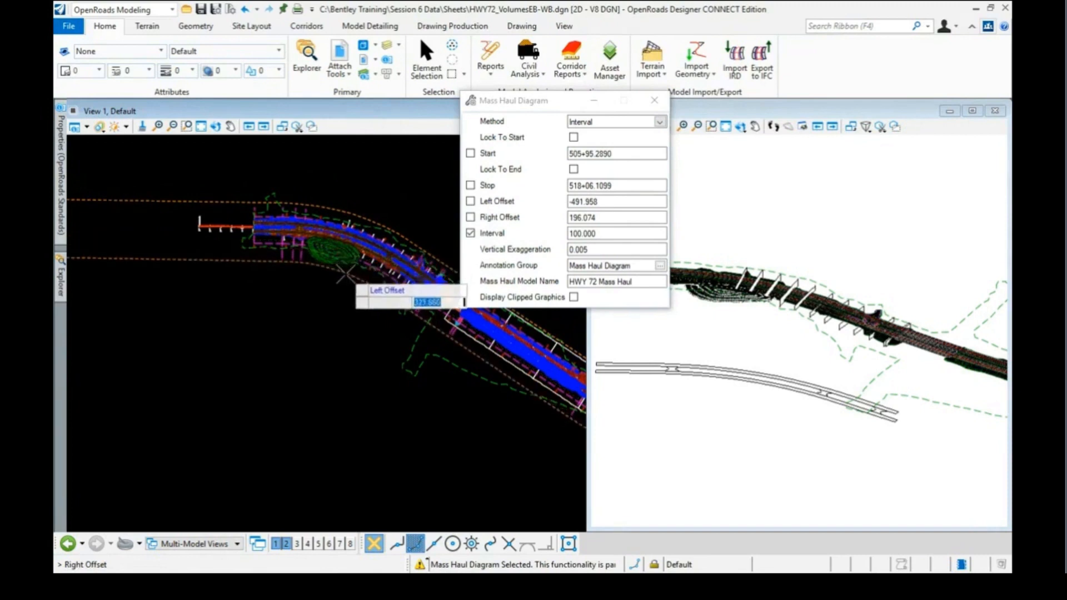
click(378, 214)
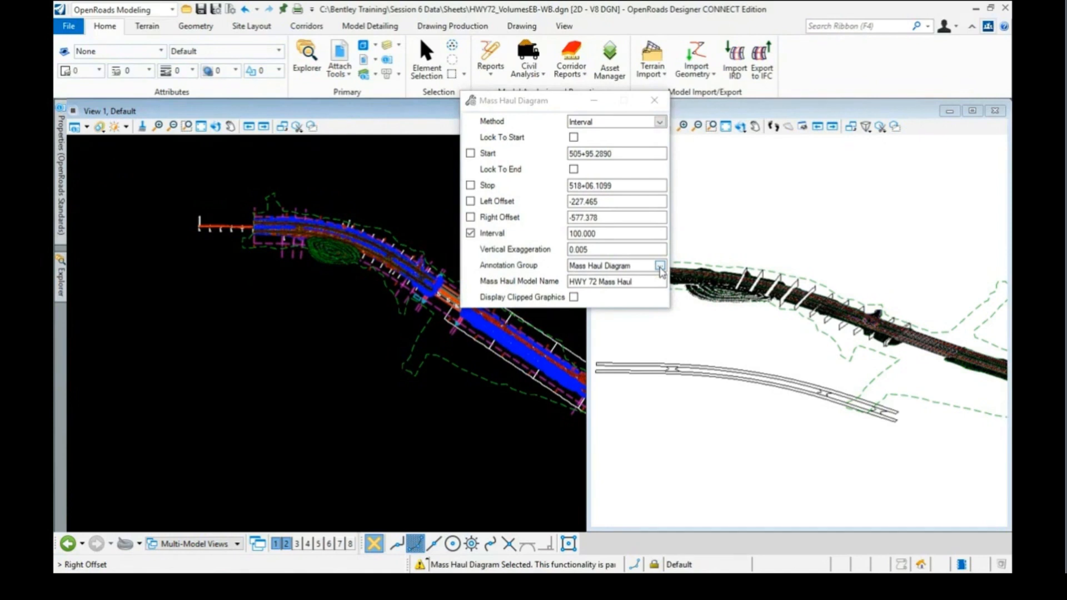
click(660, 267)
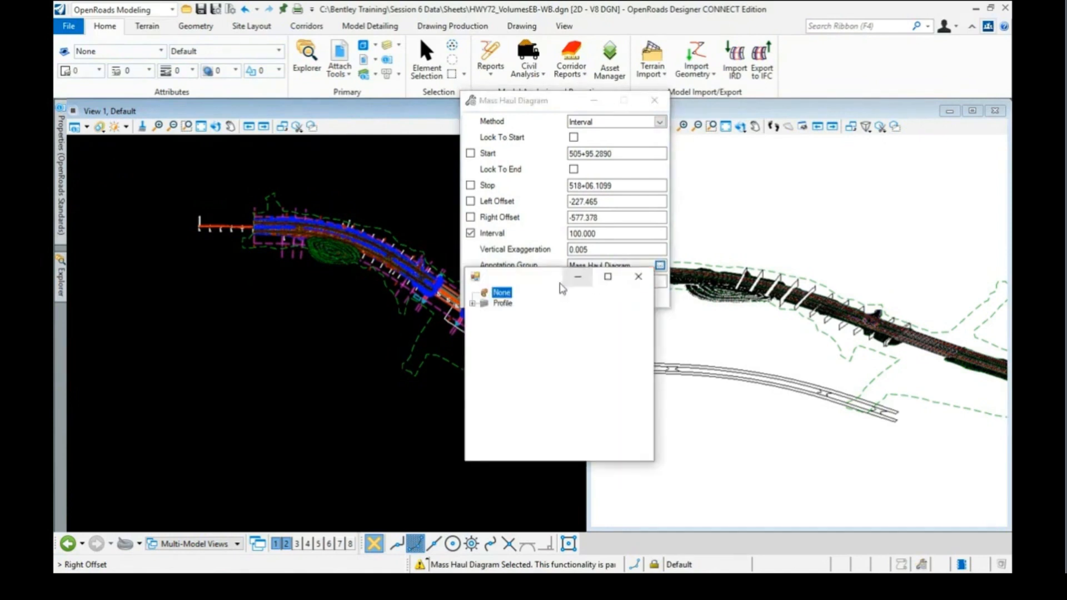
click(472, 304)
click(486, 315)
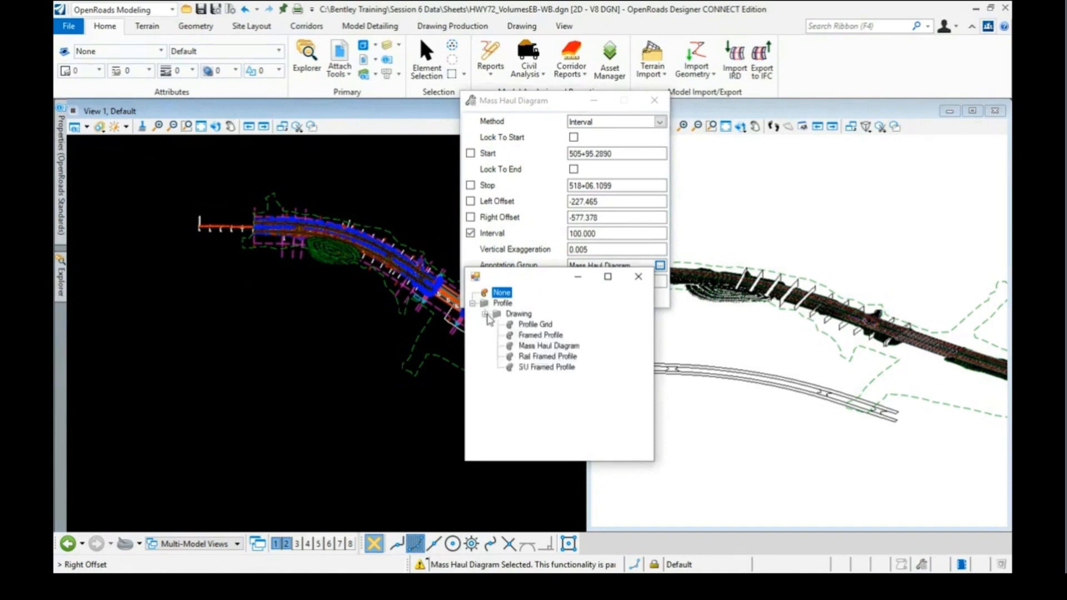
double_click(544, 346)
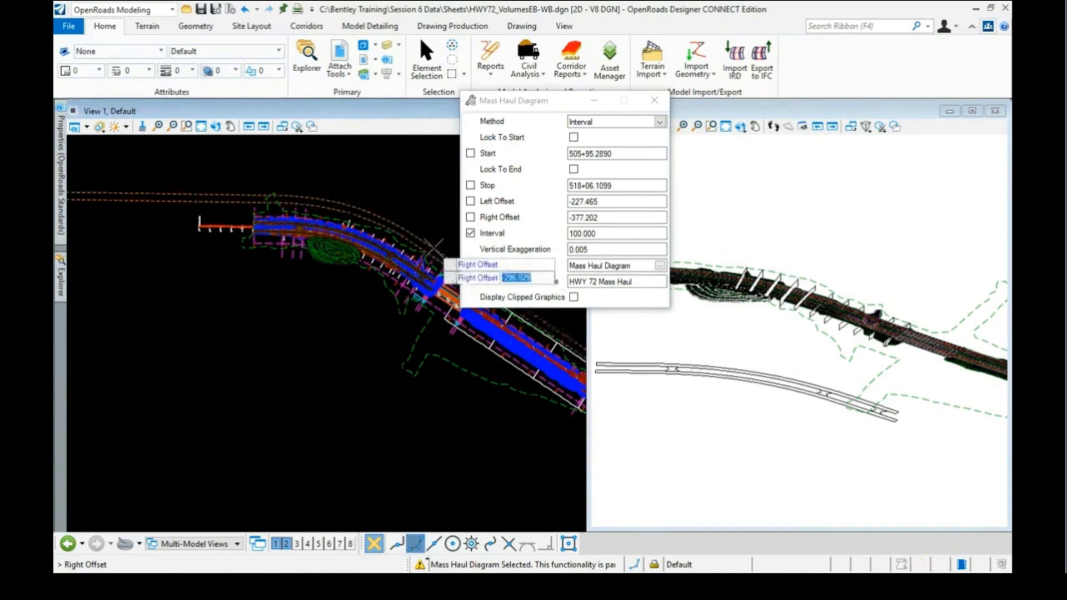
- Set the right offset to about 211.4, accept the 0.005 vertical exaggeration and reselect the Mass Haul Diagram annotation group
click(391, 285)
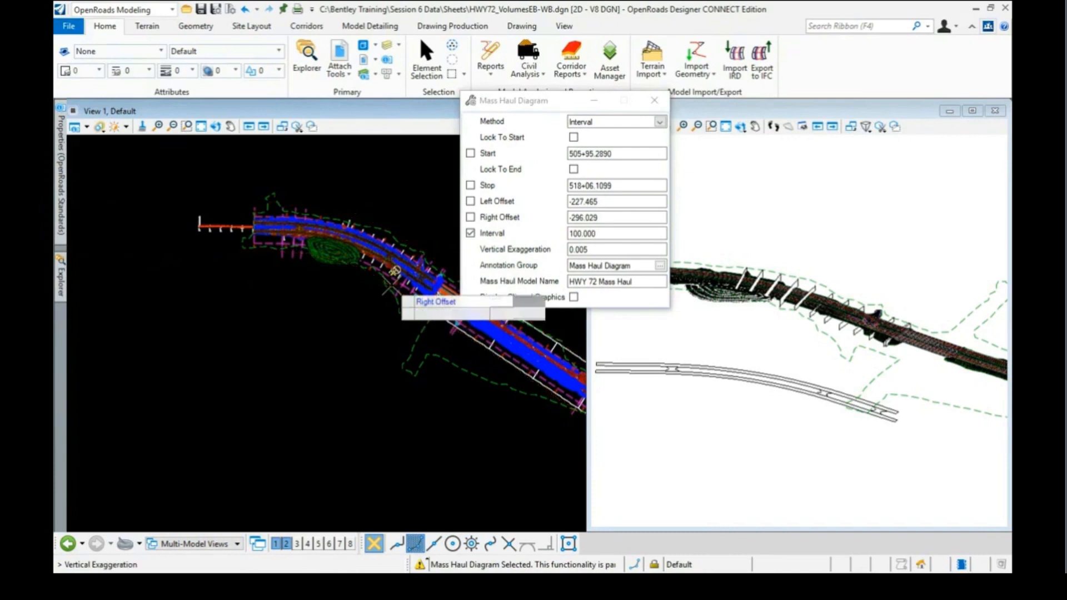
click(390, 217)
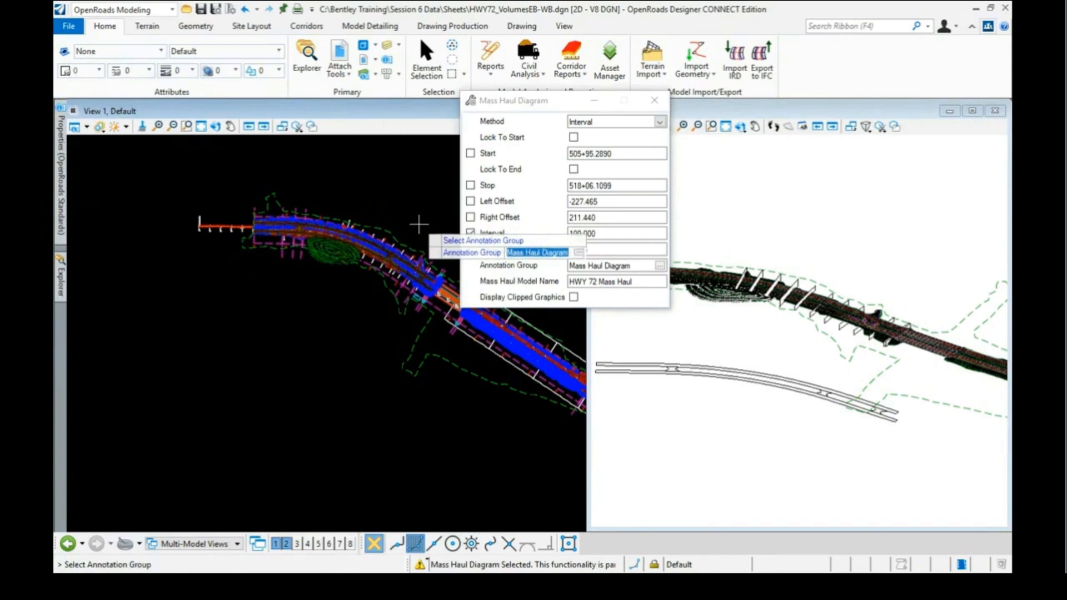
click(659, 265)
click(473, 300)
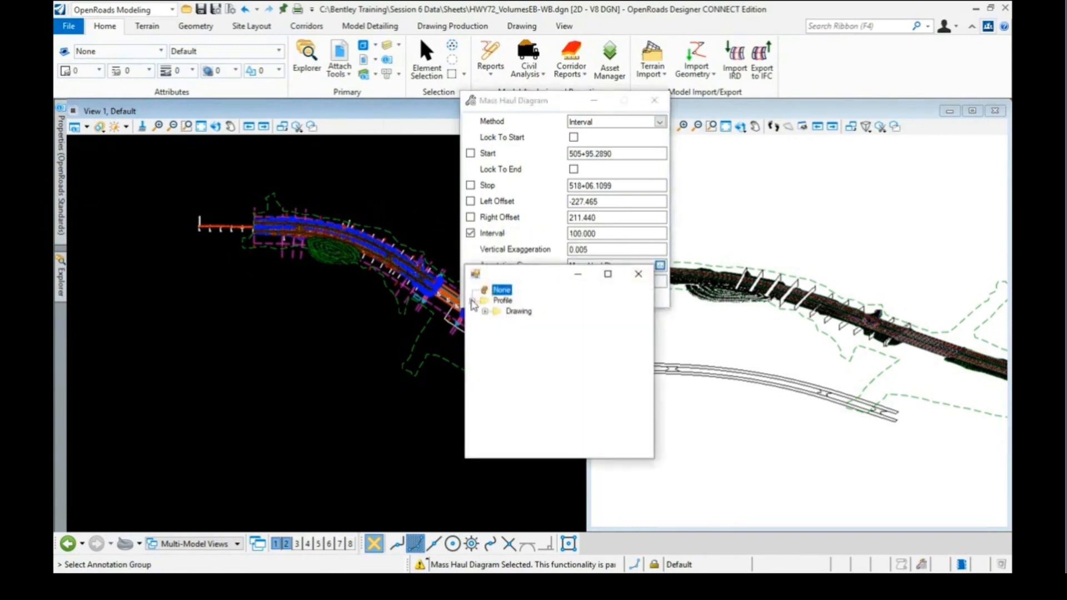
click(485, 311)
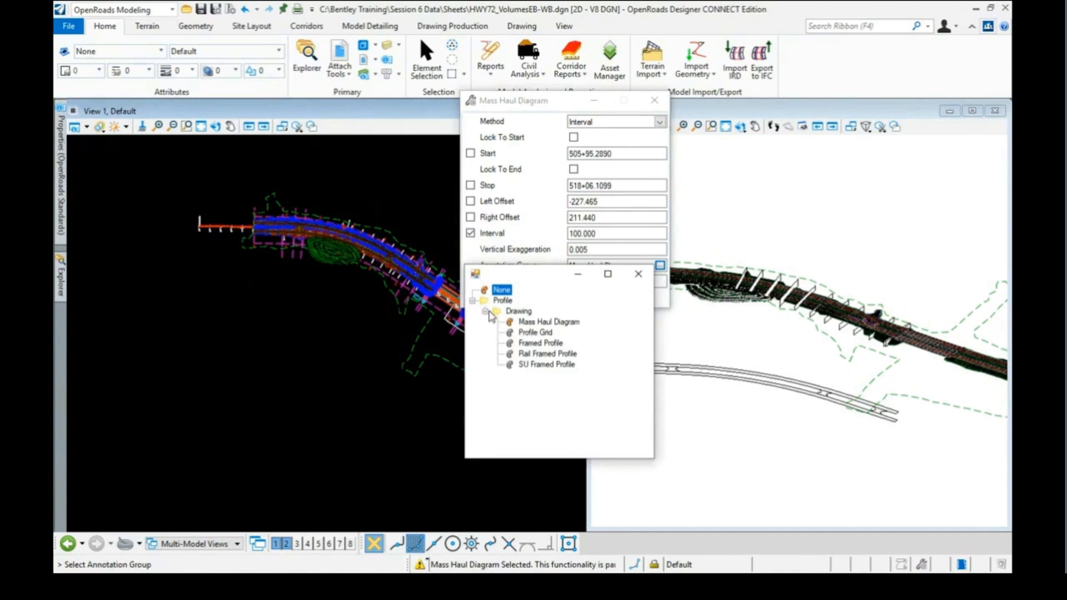
double_click(550, 322)
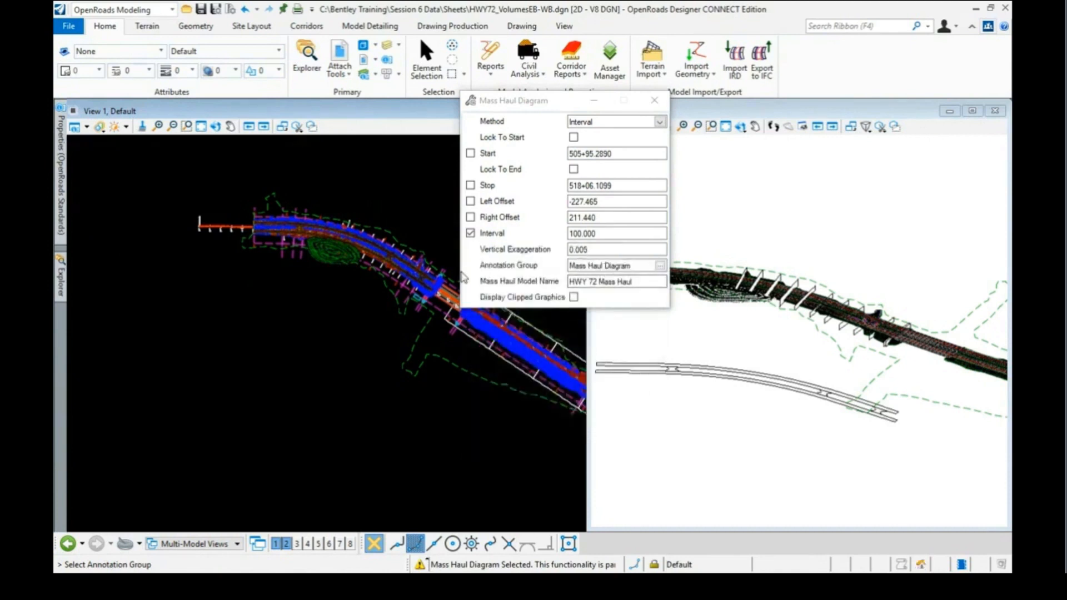
- Generate the mass haul diagram and report with the model name HWY 72 Mass Haul and clipped graphics not displayed
click(372, 311)
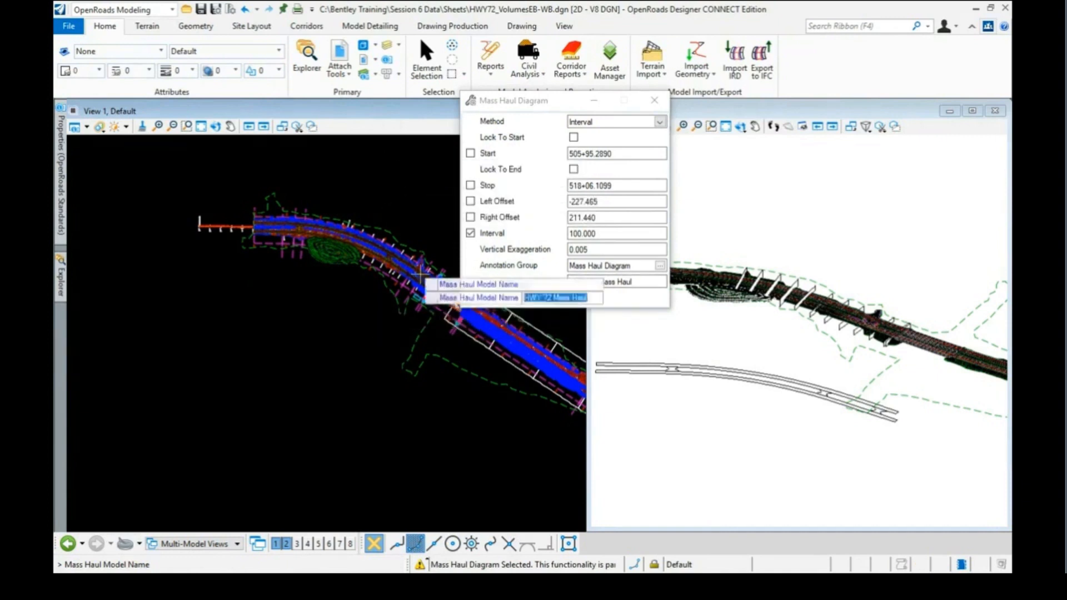
click(356, 302)
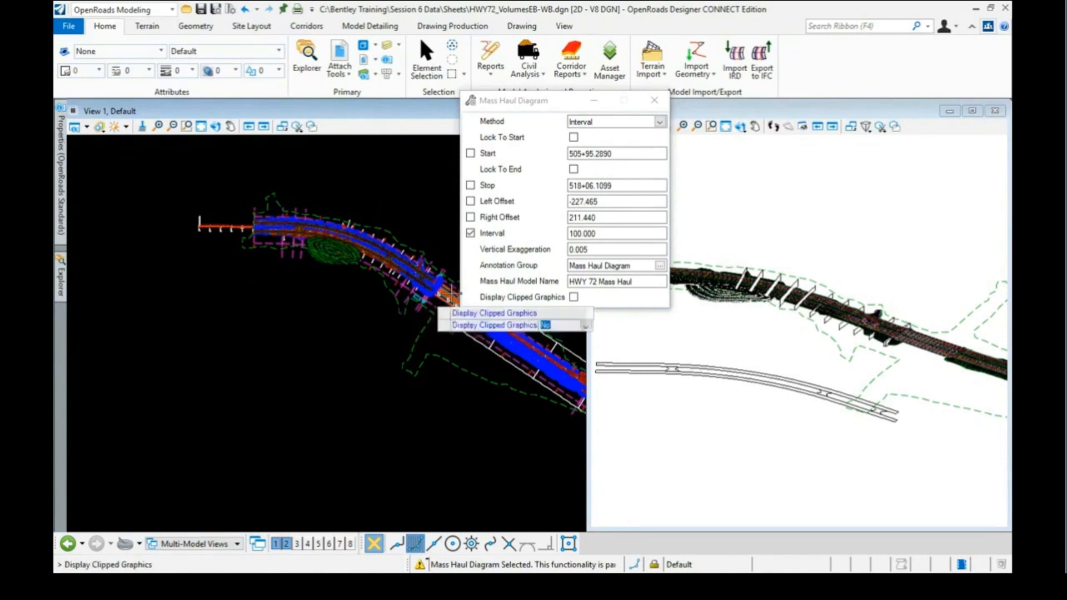
click(333, 305)
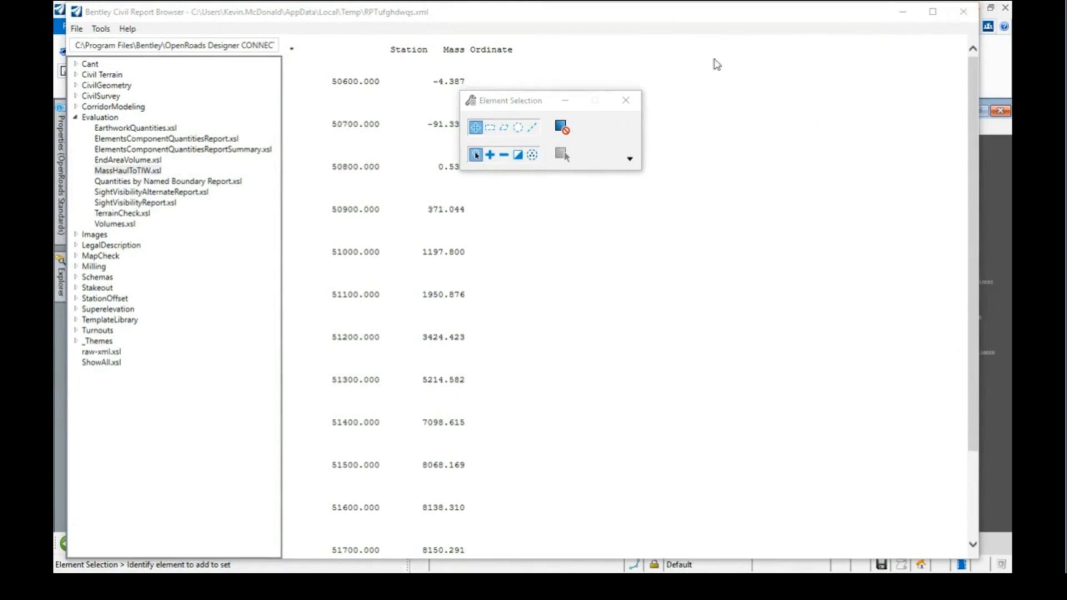
- Close the mass ordinate report and examine the mass haul curve across the whole diagram
click(964, 13)
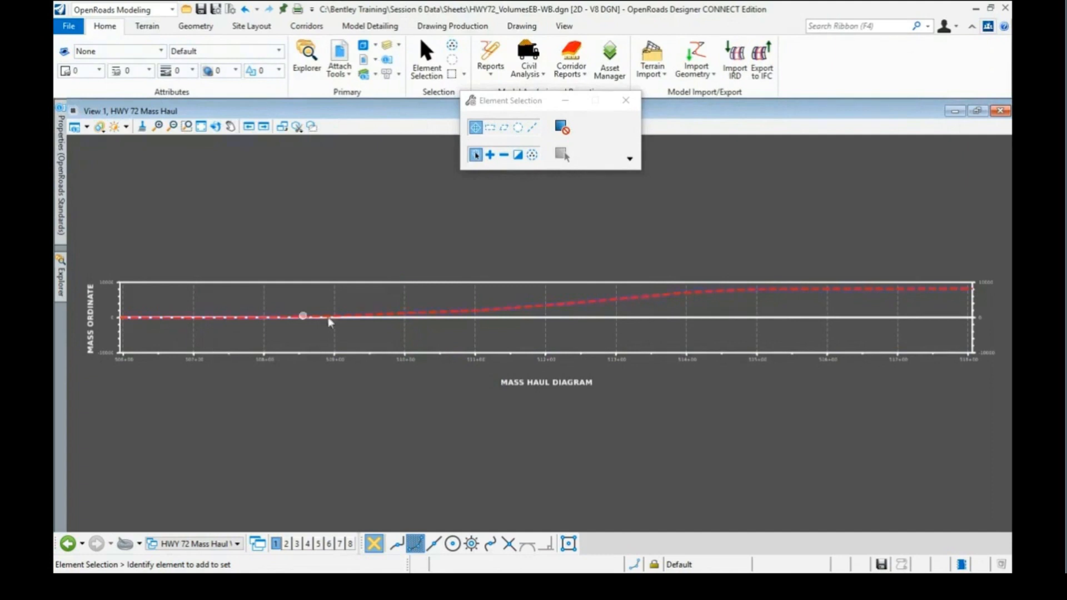
mouse_move(595, 301)
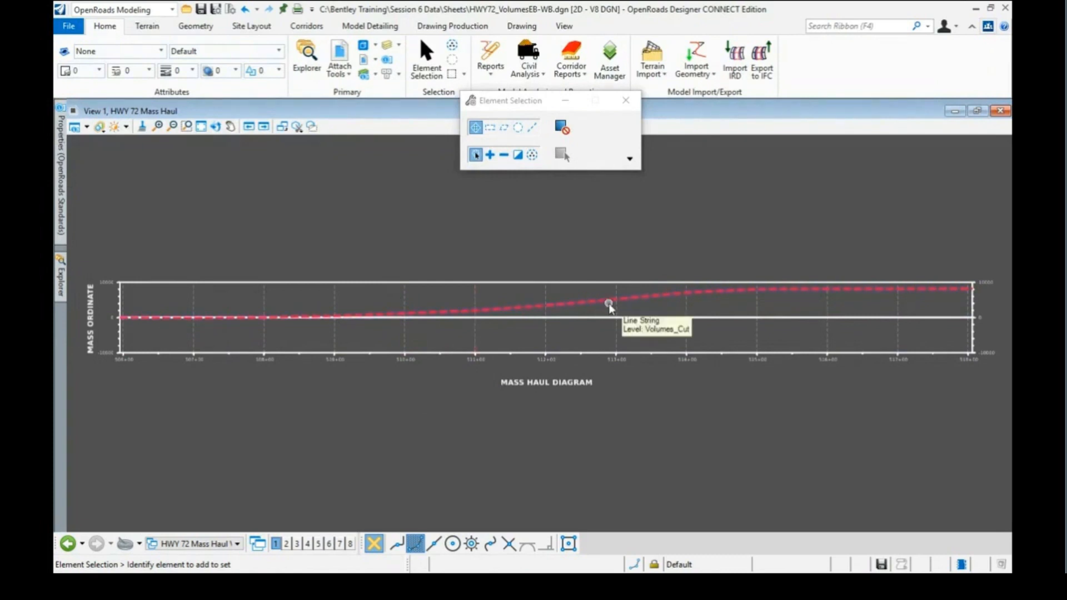
scroll(499, 256, down, 1)
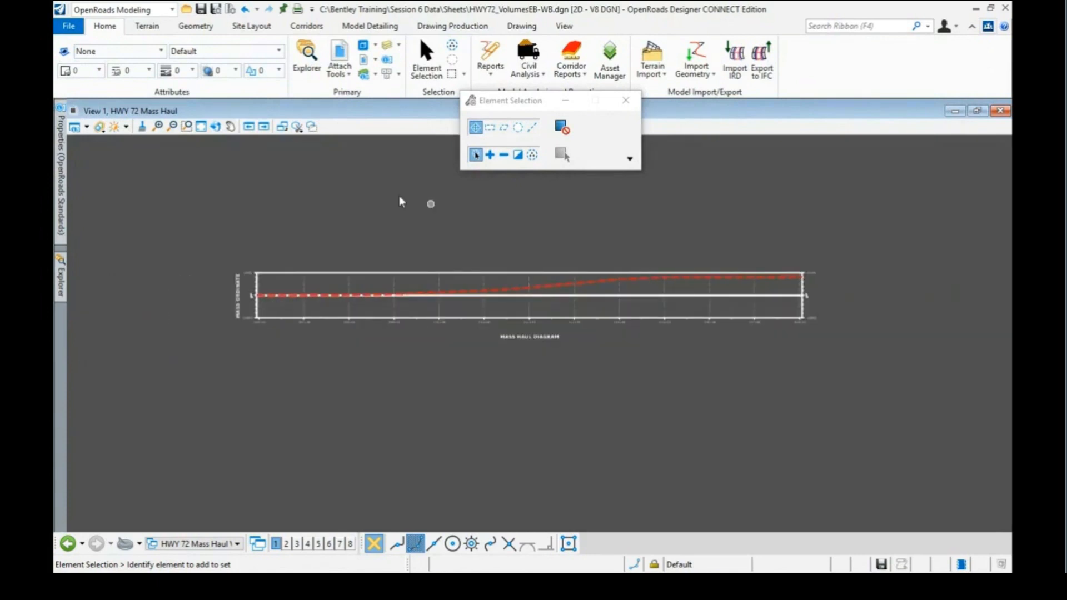